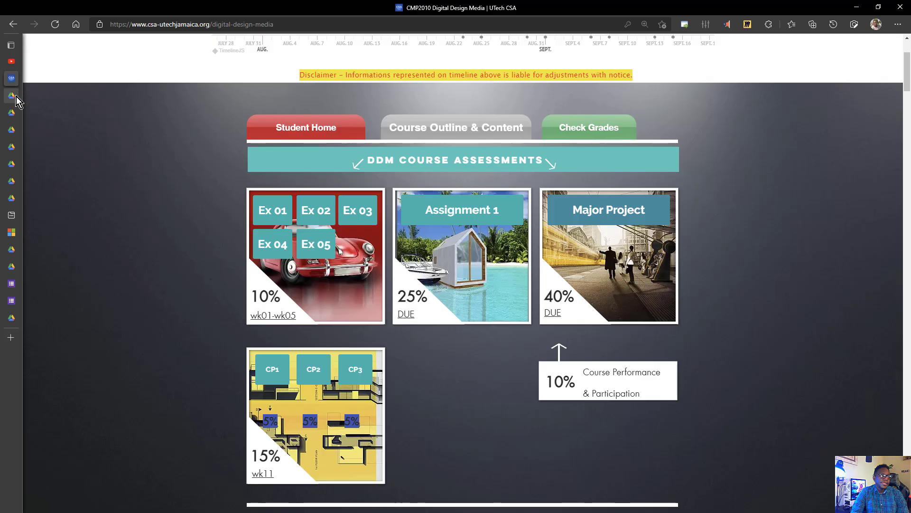
# Open the WEEK 08 Assignment 01 brief and follow its entourage link in instruction 5 to the Google Drive folder.
pyautogui.click(16, 96)
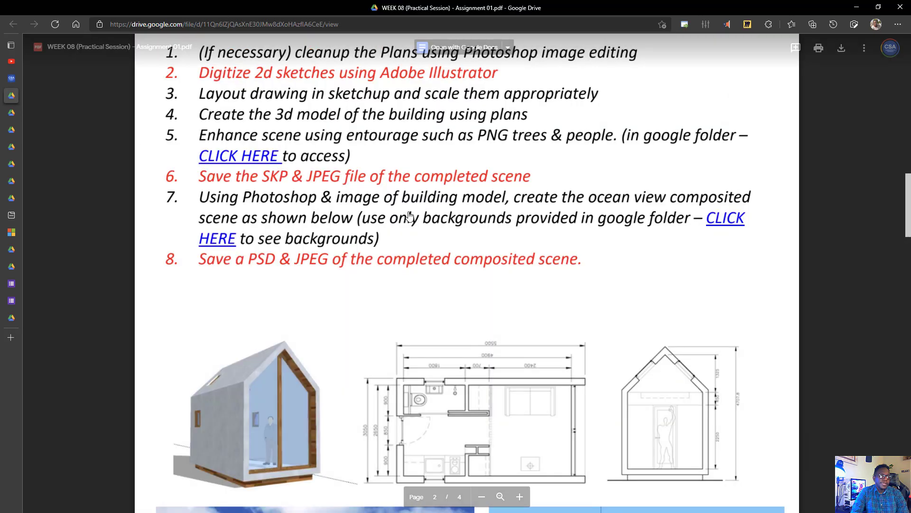
pyautogui.scroll(3, 375, 222)
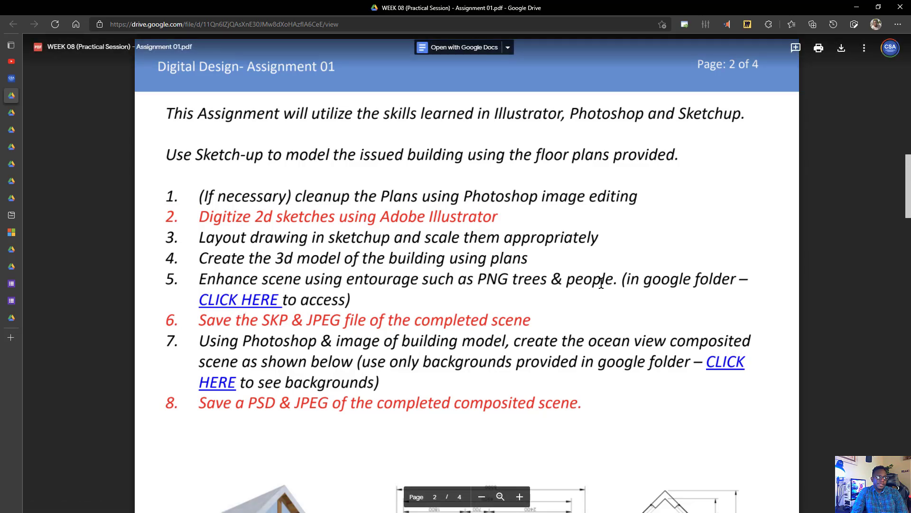
pyautogui.click(252, 301)
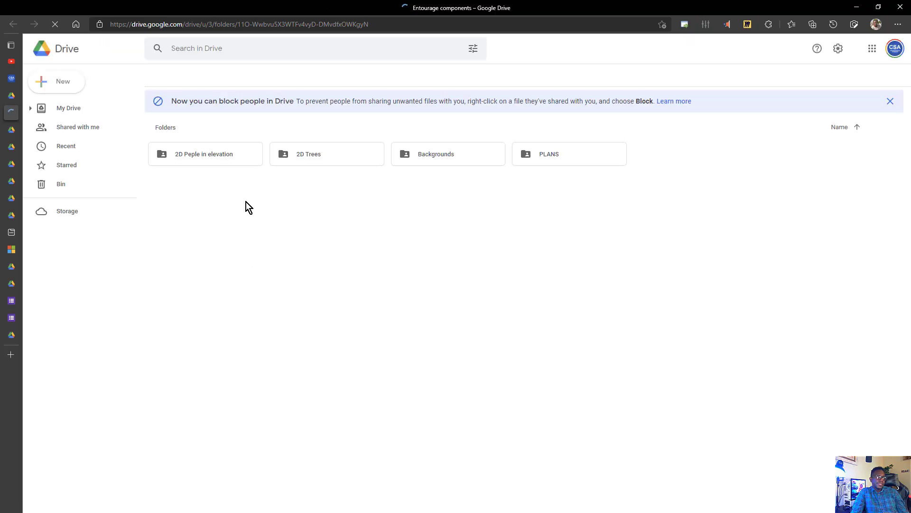
# Open the PLANS folder, preview drawing - Floor Plan.jpg and download it.
pyautogui.click(532, 158)
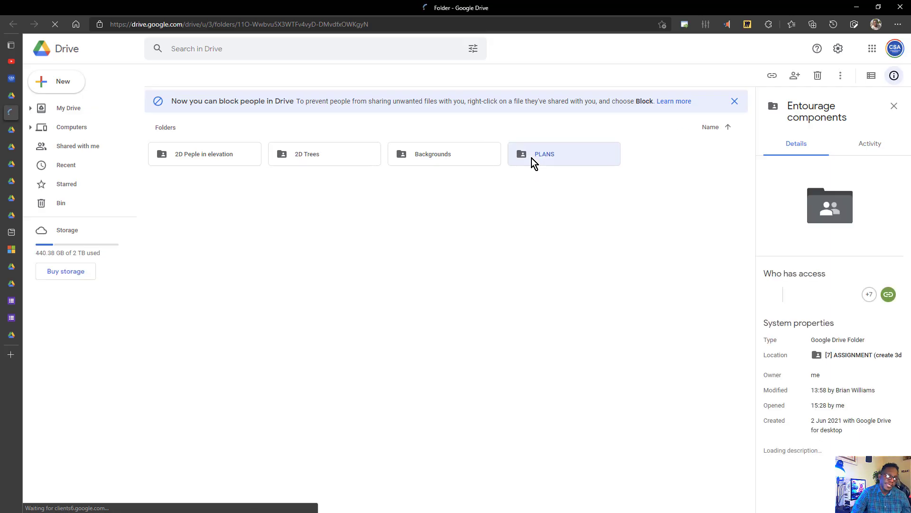
pyautogui.doubleClick(546, 157)
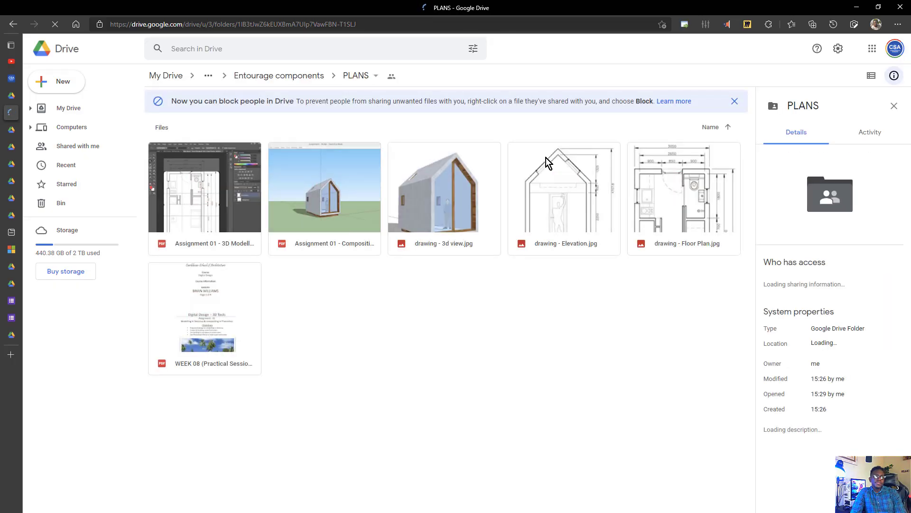
pyautogui.doubleClick(674, 212)
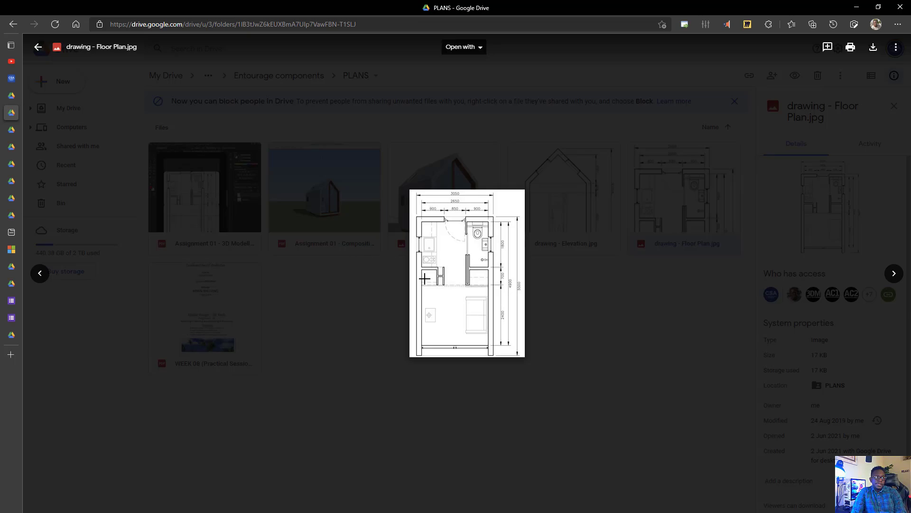
pyautogui.keyDown('ctrl'); pyautogui.scroll(1, 509, 304); pyautogui.keyUp('ctrl')
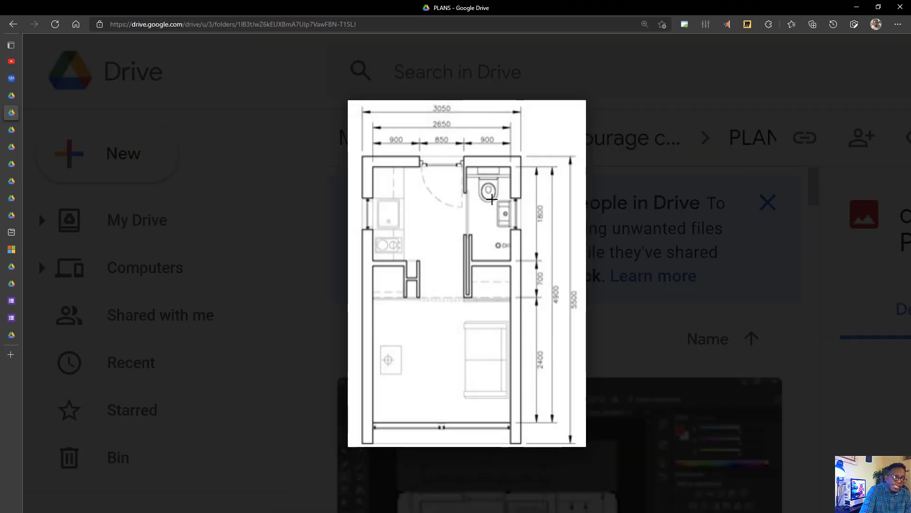
pyautogui.hotkey('ctrl', '0')
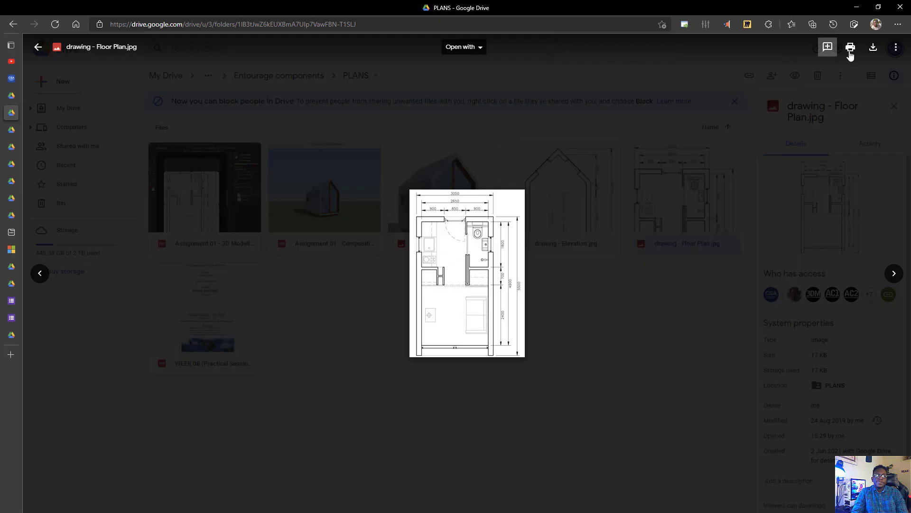
pyautogui.click(873, 49)
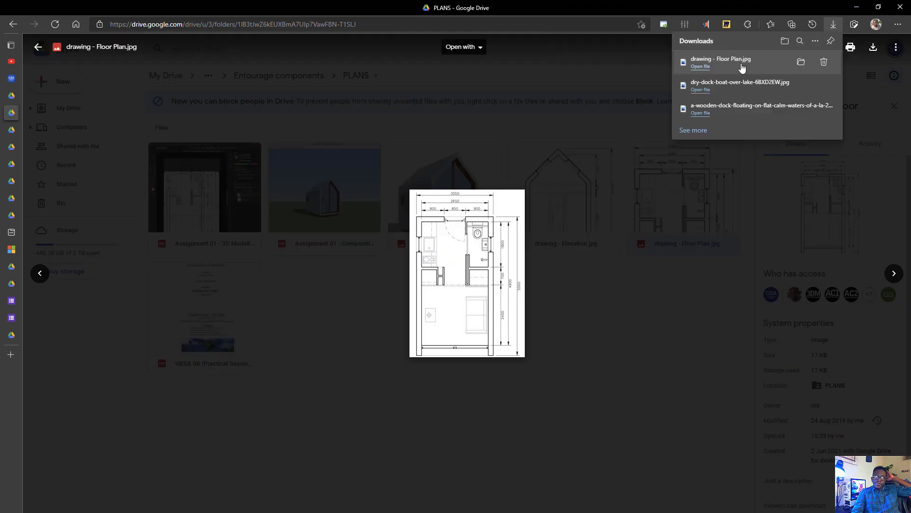
# Open the downloaded floor plan image and examine its room layout and dimensions up close.
pyautogui.click(706, 68)
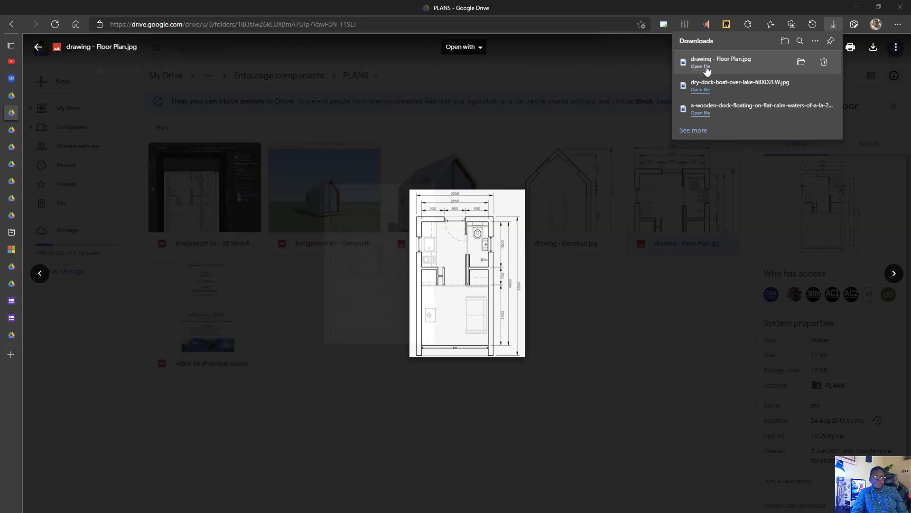
pyautogui.scroll(5, 341, 220)
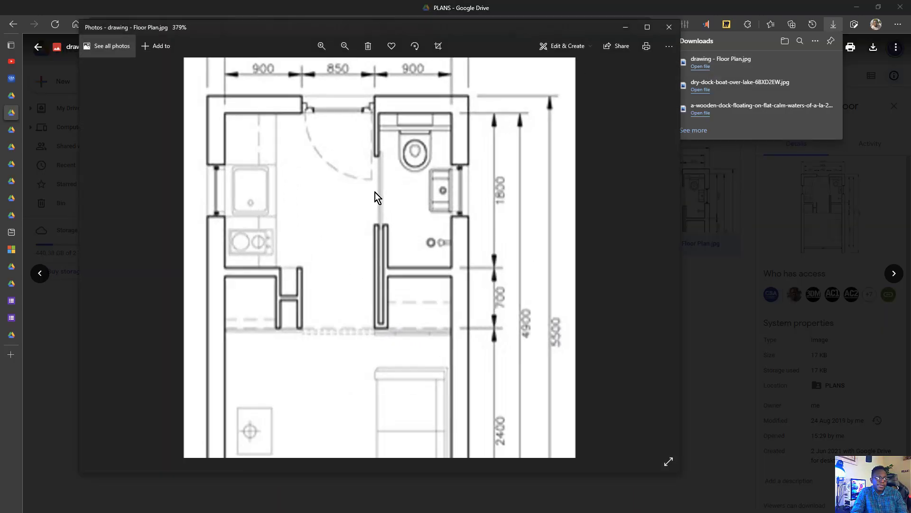
pyautogui.moveTo(389, 164); pyautogui.dragTo(366, 230)
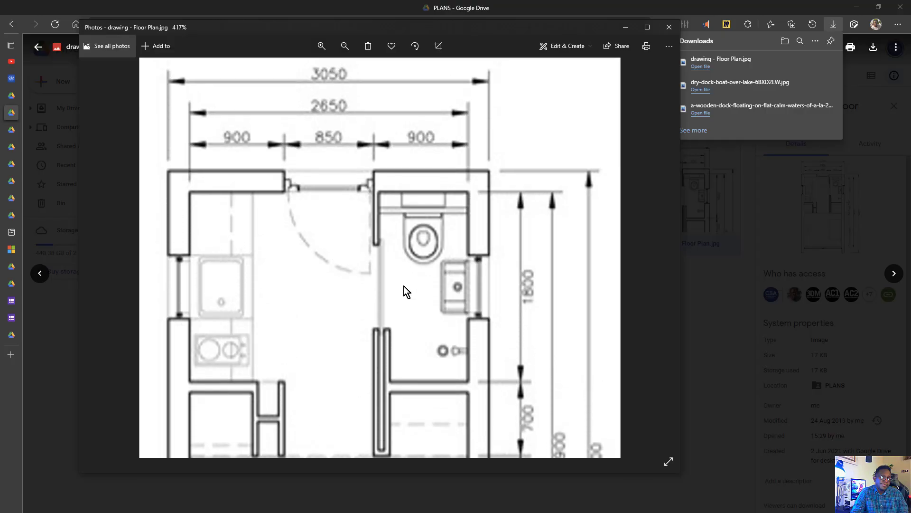
pyautogui.scroll(-5, 400, 275)
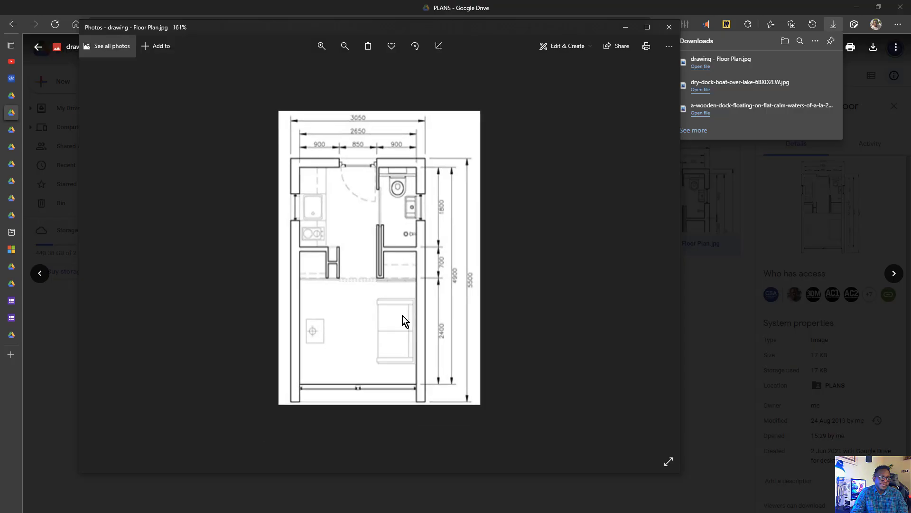
pyautogui.scroll(6, 474, 366)
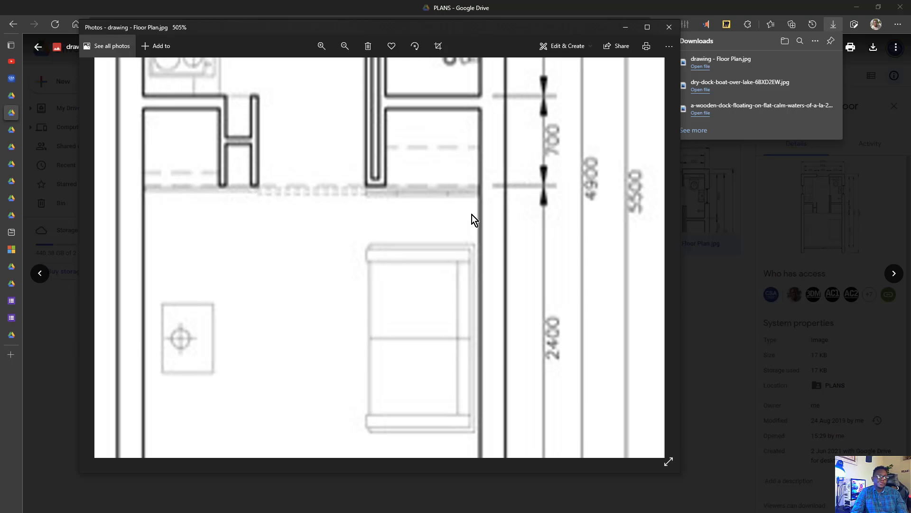
pyautogui.scroll(-3, 471, 213)
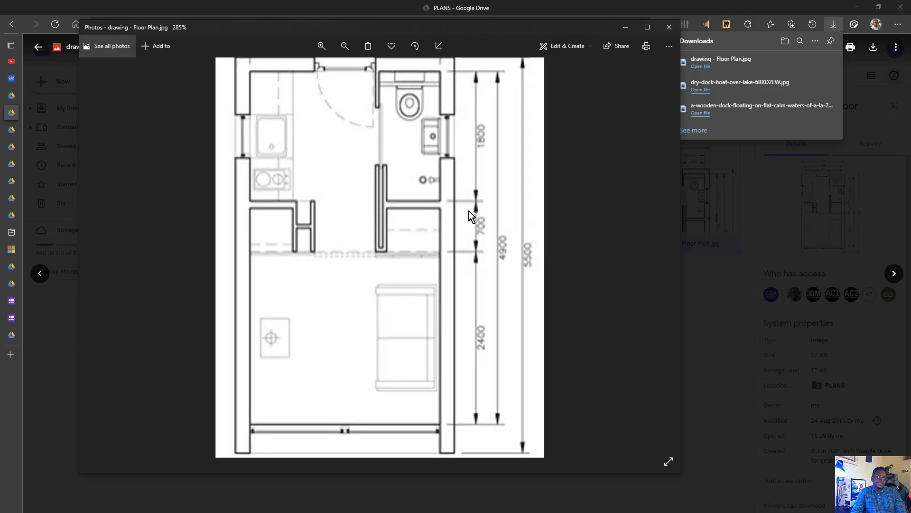
pyautogui.scroll(-1, 469, 212)
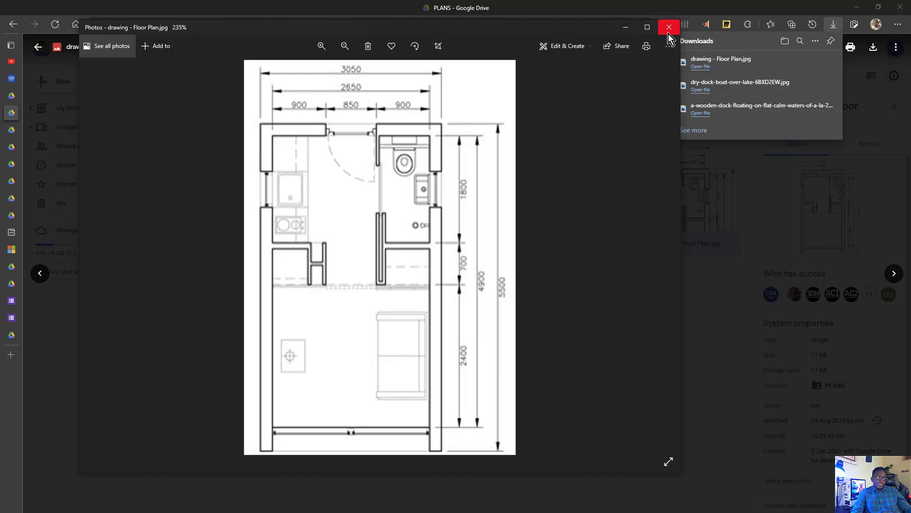
# Locate the downloaded floor plan file, switch to SketchUp and place the image flat on the ground near the figure.
pyautogui.click(801, 63)
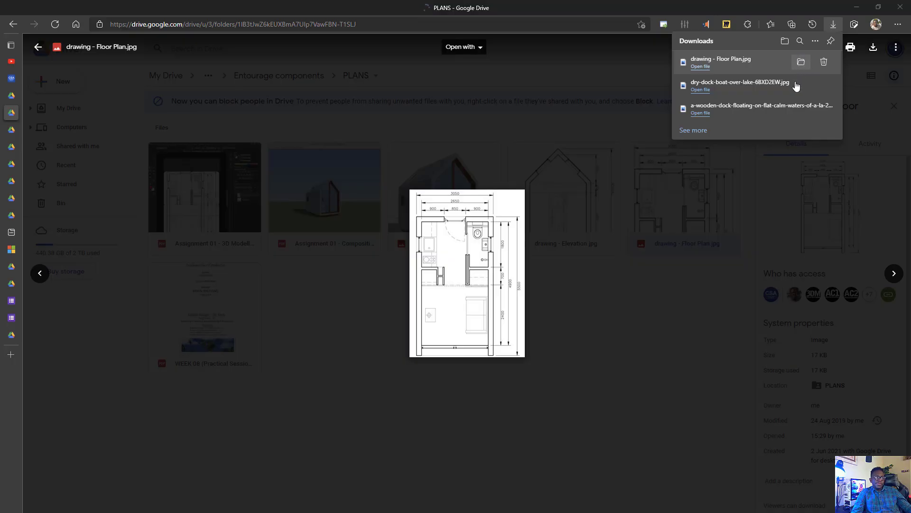
pyautogui.click(859, 8)
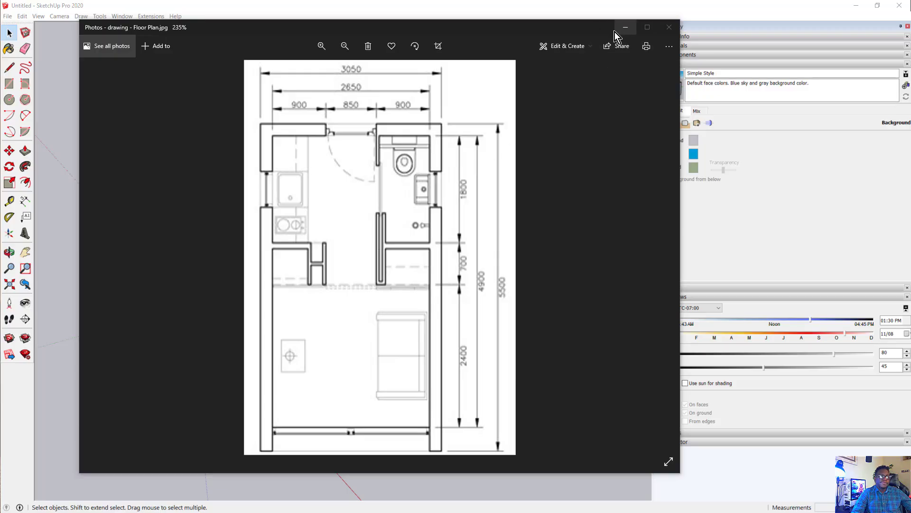
pyautogui.click(626, 27)
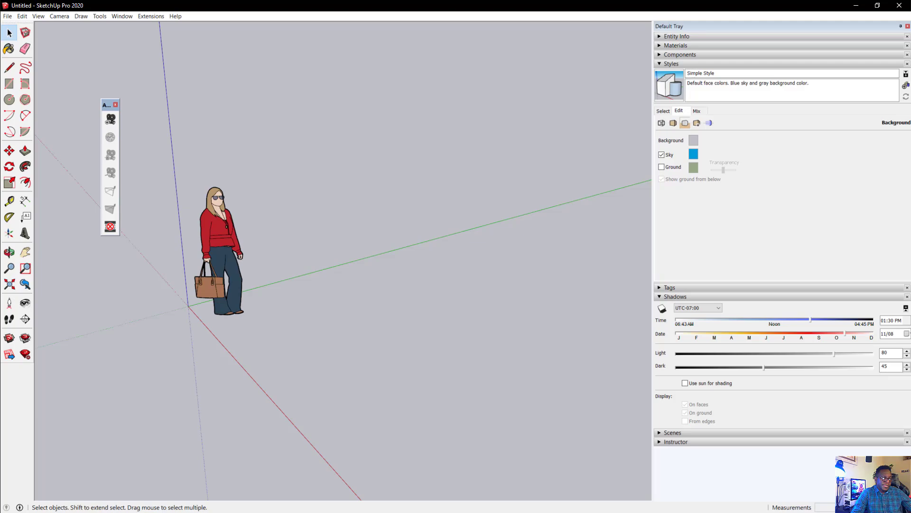
pyautogui.moveTo(391, 263); pyautogui.dragTo(391, 263)
# Examine the placed floor plan image, focusing on the dimension lines along the building's long side.
pyautogui.scroll(1, 321, 314)
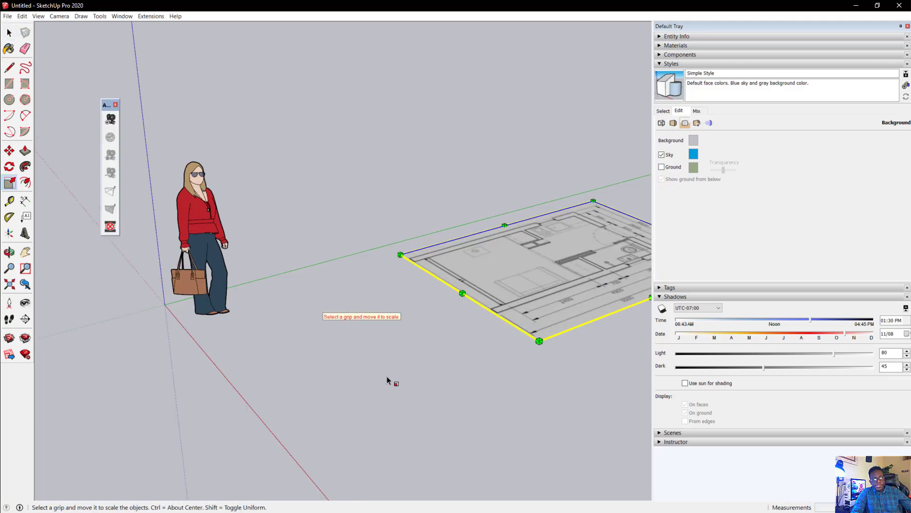
pyautogui.moveTo(387, 380); pyautogui.dragTo(450, 388, button='middle')
pyautogui.scroll(-2, 518, 312)
pyautogui.scroll(2, 602, 203)
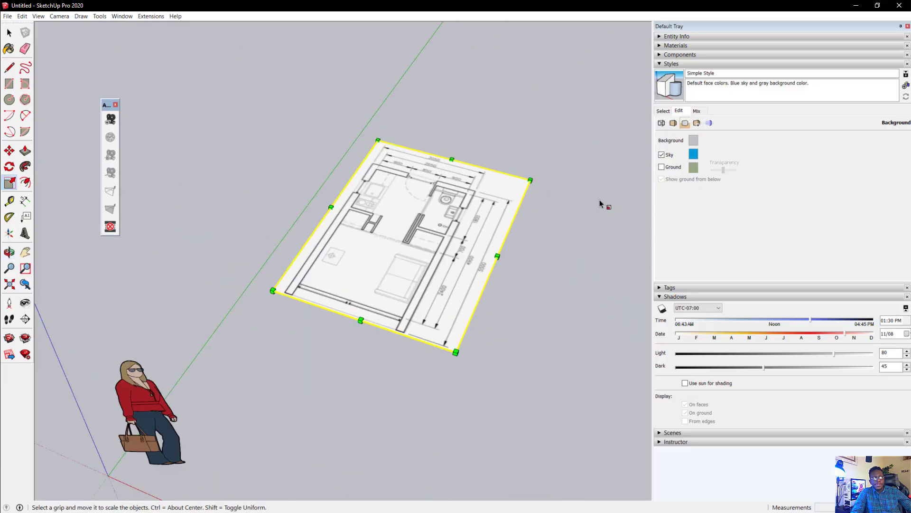
pyautogui.scroll(2, 525, 250)
pyautogui.moveTo(525, 251); pyautogui.dragTo(350, 371, button='middle')
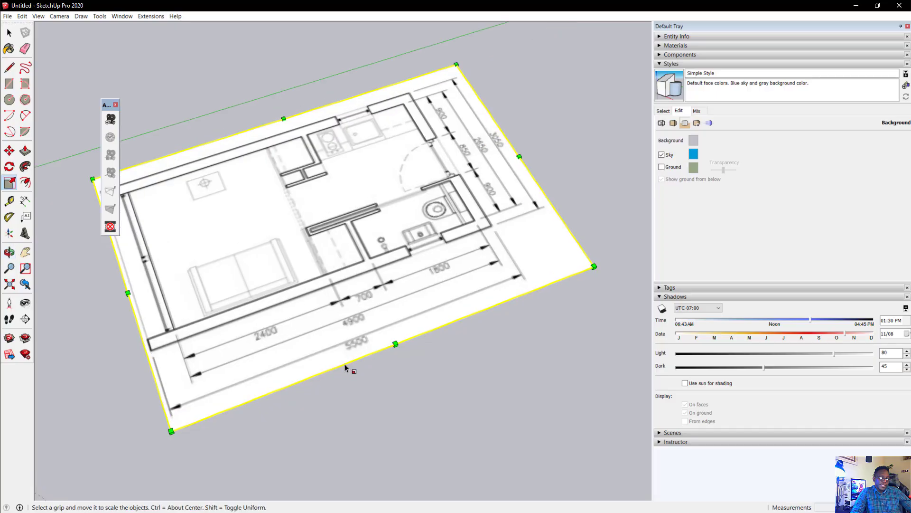
pyautogui.scroll(5, 370, 360)
pyautogui.scroll(-1, 332, 330)
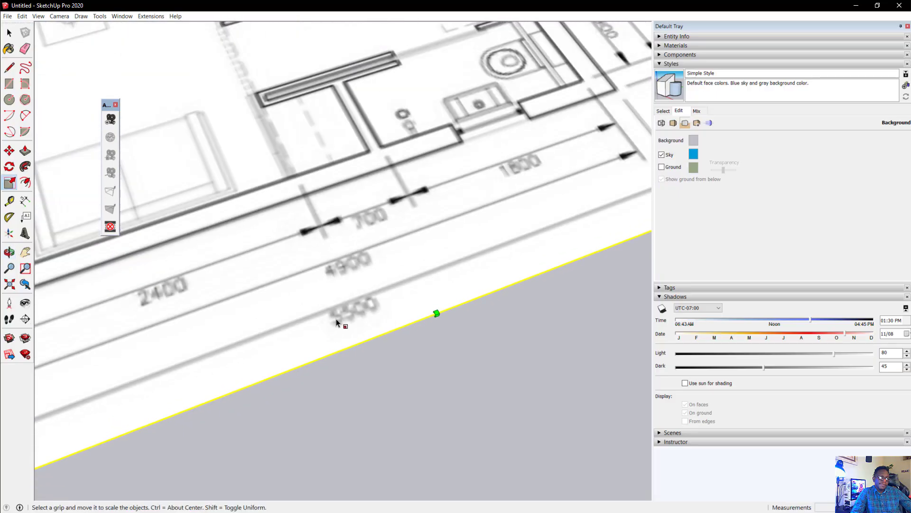
pyautogui.scroll(-6, 357, 319)
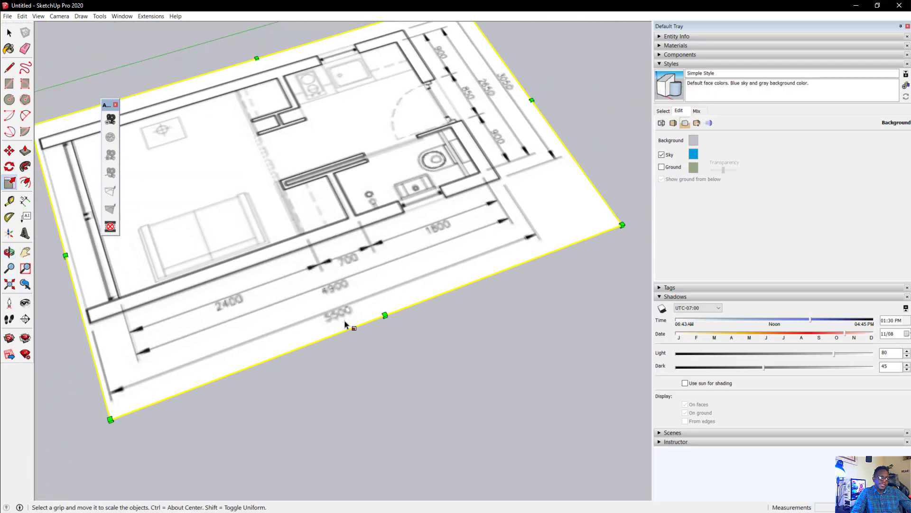
pyautogui.moveTo(340, 333); pyautogui.dragTo(455, 301, button='middle')
pyautogui.scroll(5, 458, 285)
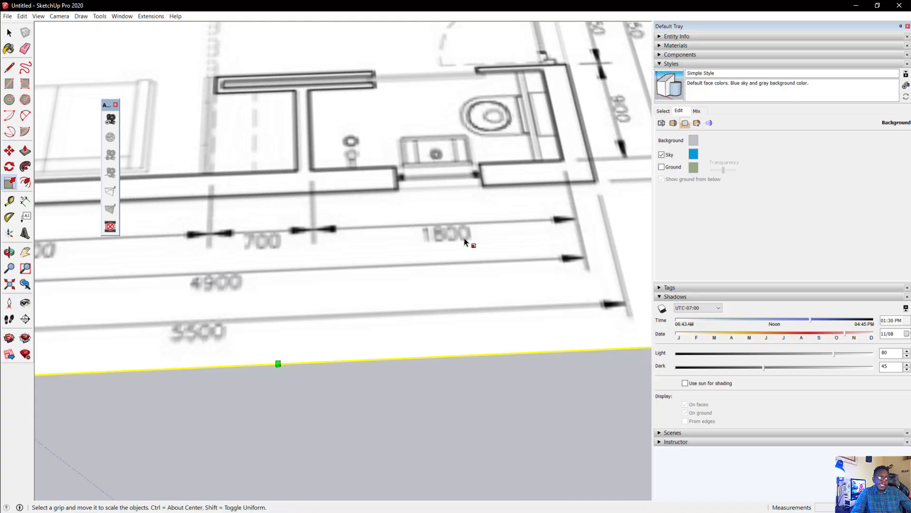
pyautogui.scroll(-5, 463, 249)
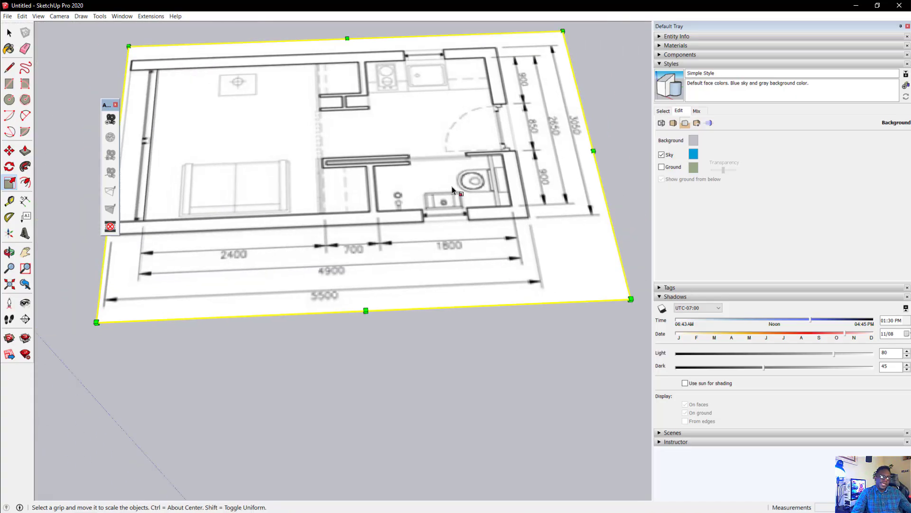
pyautogui.moveTo(444, 209); pyautogui.dragTo(408, 290, button='middle')
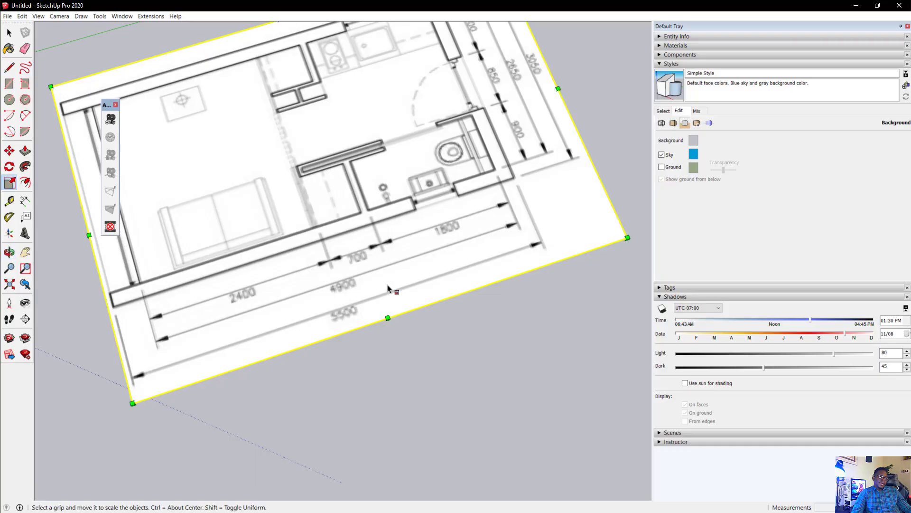
# Draw two lines over the extension lines at both ends of the 5500 dimension, extending past the image's edge.
pyautogui.click(9, 67)
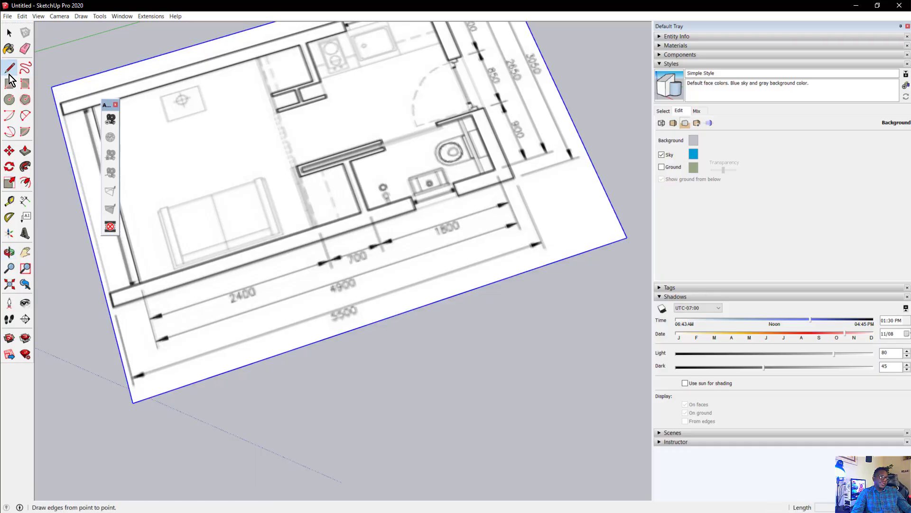
pyautogui.click(117, 319)
pyautogui.click(148, 438)
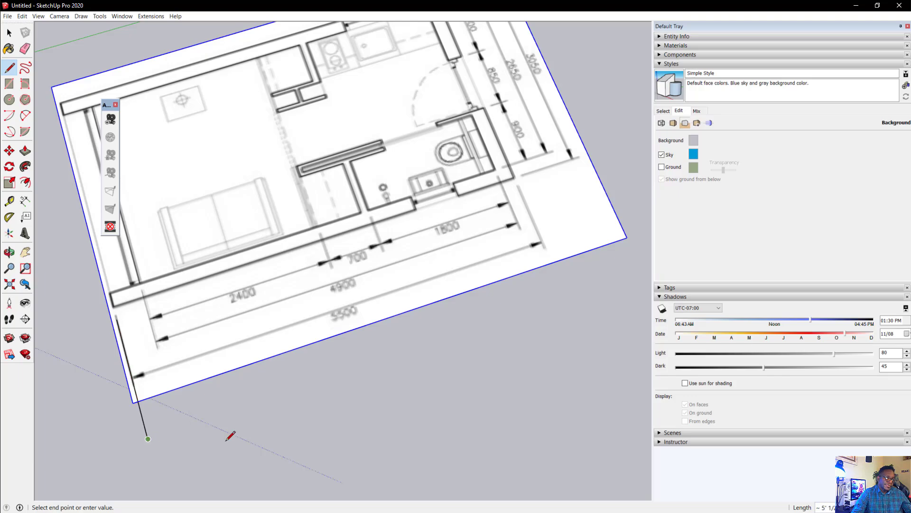
pyautogui.press('Escape')
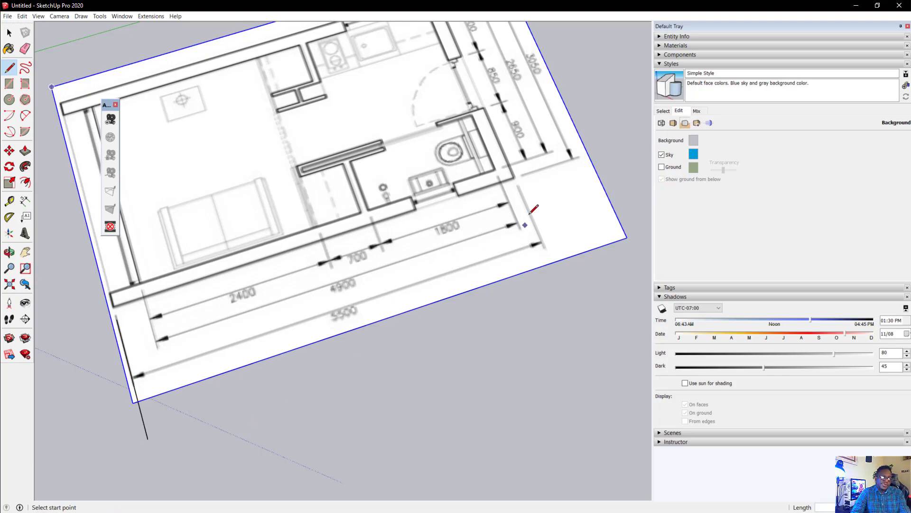
pyautogui.click(521, 190)
pyautogui.click(566, 296)
pyautogui.press('Escape')
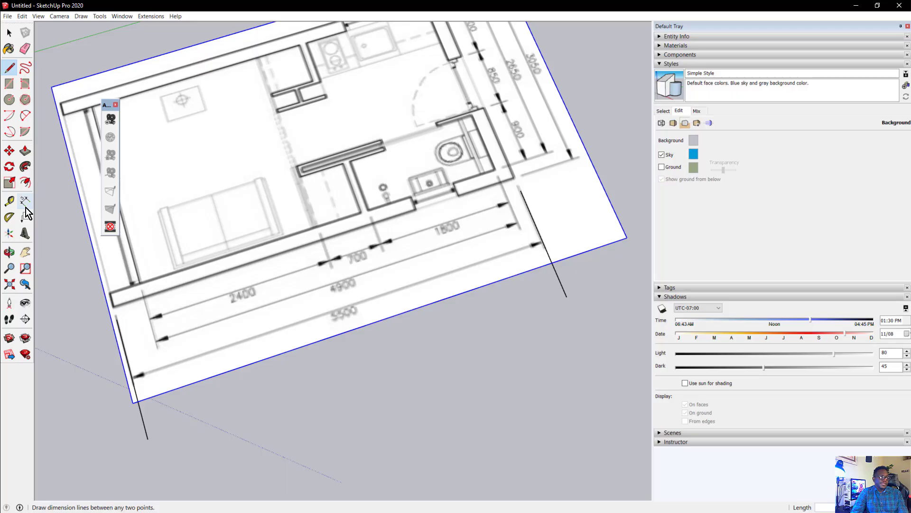
pyautogui.click(39, 16)
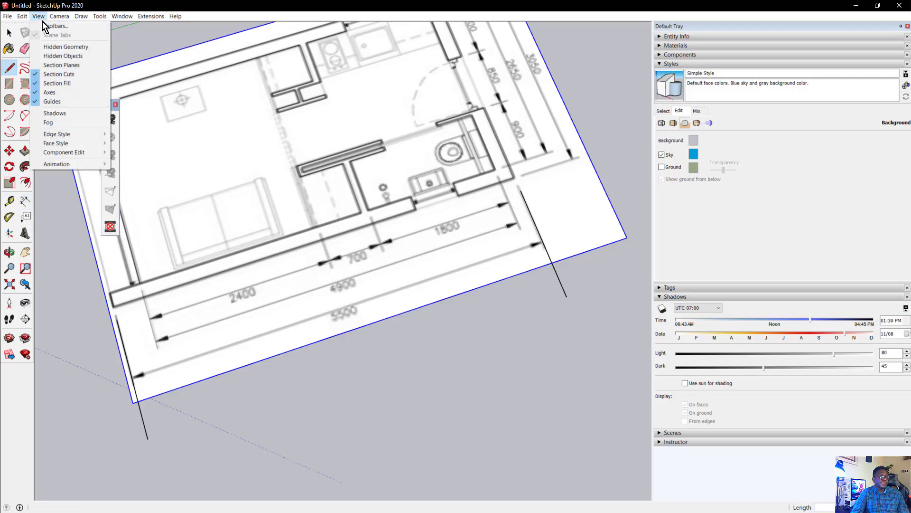
pyautogui.click(44, 27)
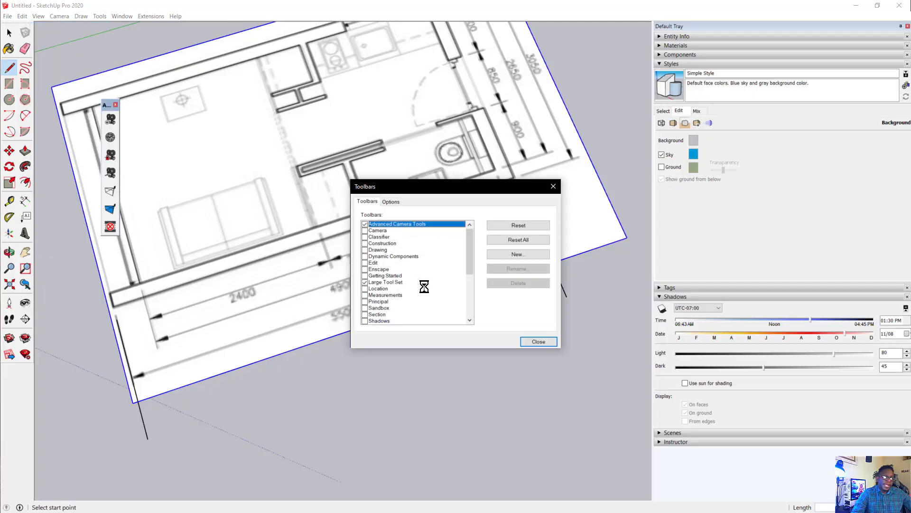
pyautogui.click(553, 186)
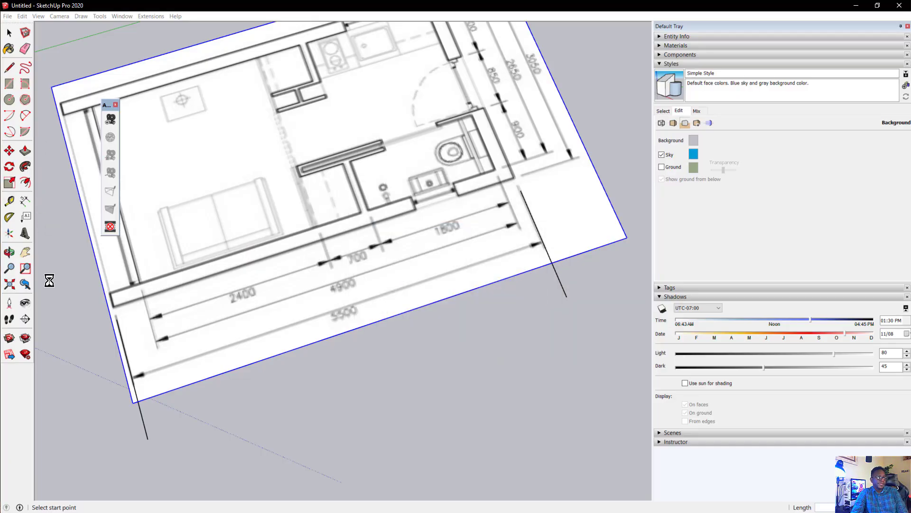
pyautogui.click(24, 202)
pyautogui.click(145, 431)
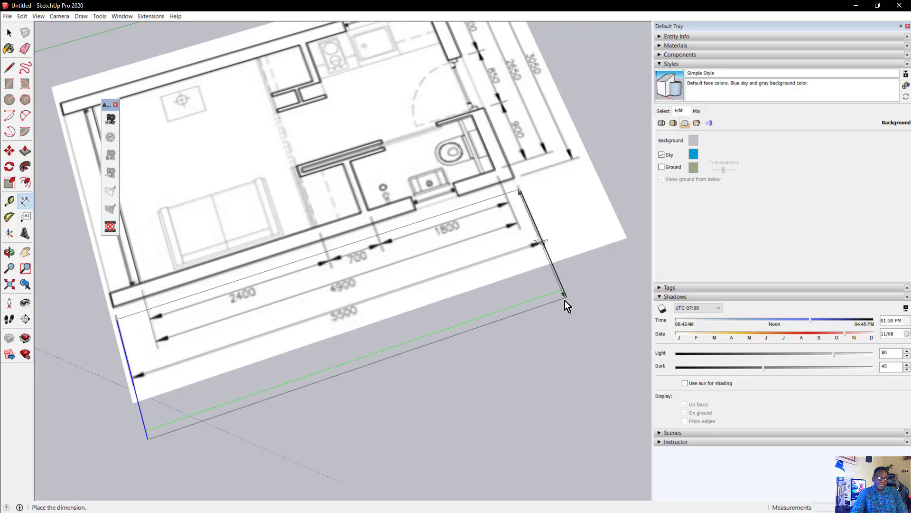
pyautogui.press('Escape')
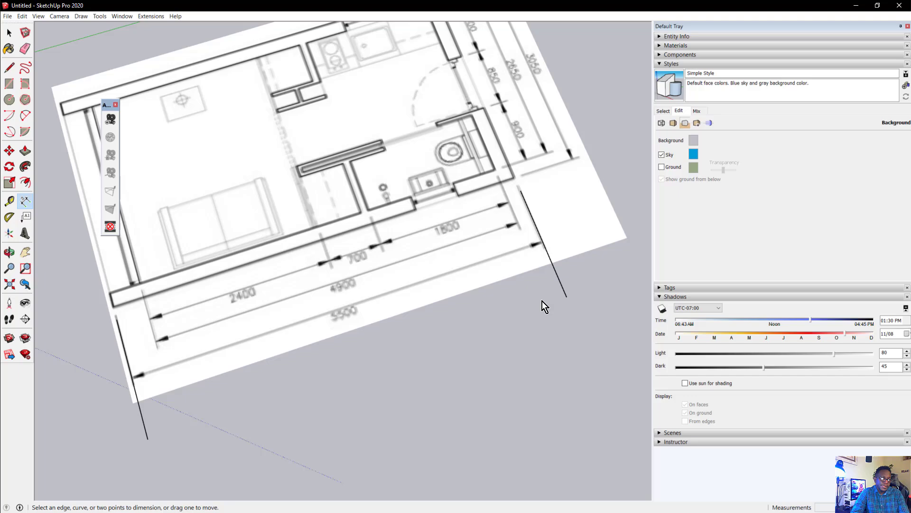
pyautogui.click(562, 285)
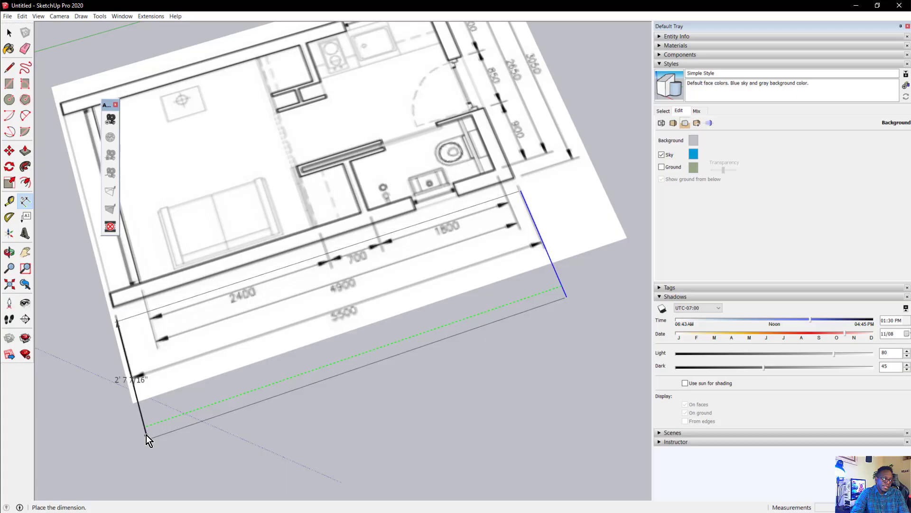
pyautogui.press('Escape')
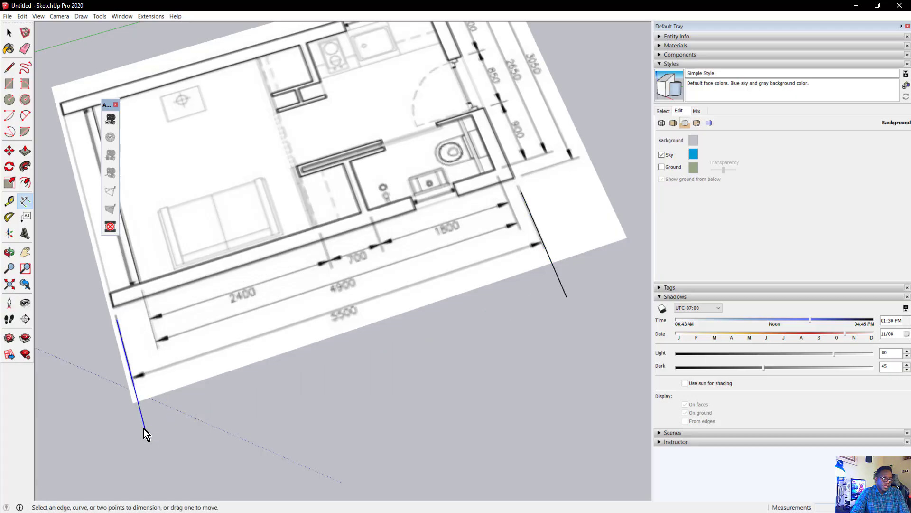
pyautogui.click(143, 426)
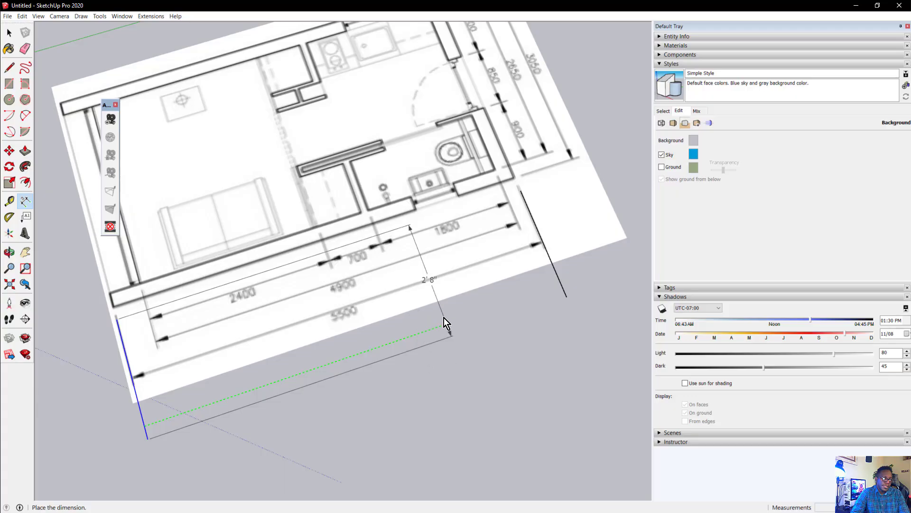
pyautogui.press('Escape')
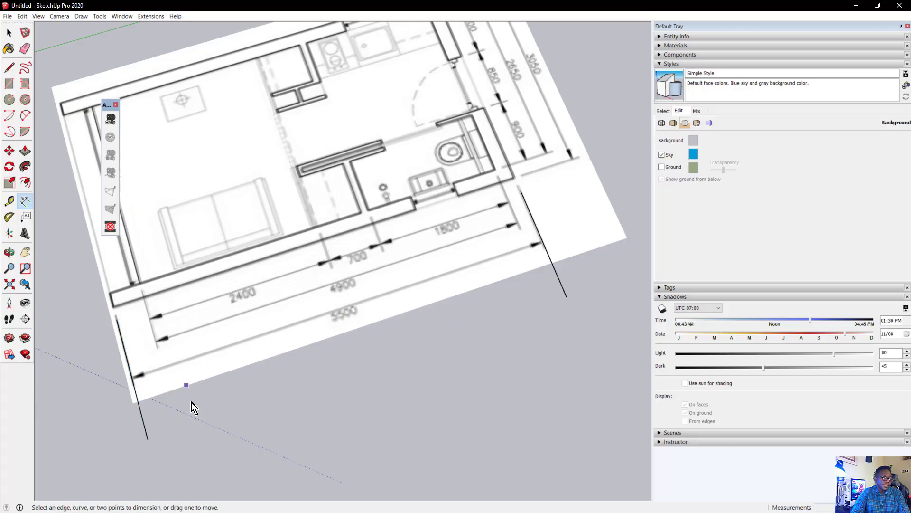
pyautogui.click(144, 425)
pyautogui.press('Escape')
pyautogui.click(9, 33)
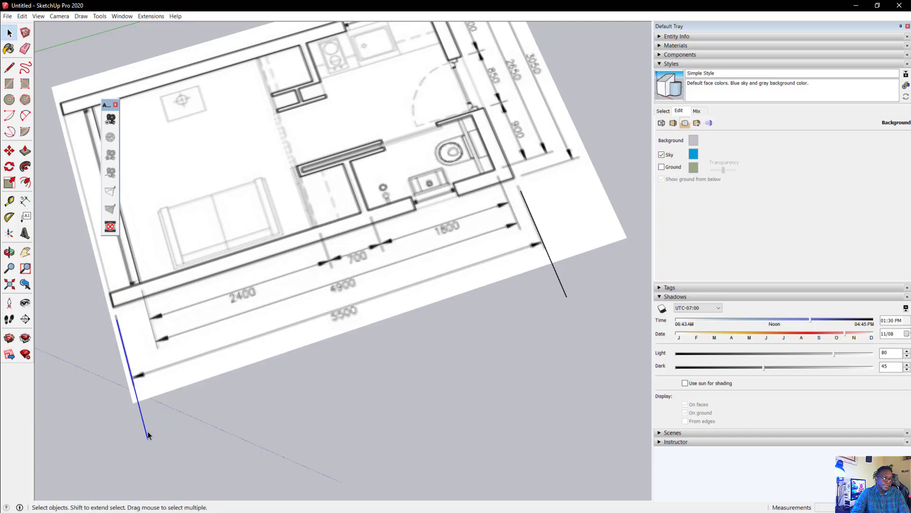
pyautogui.hotkey('alt', 'Tab')
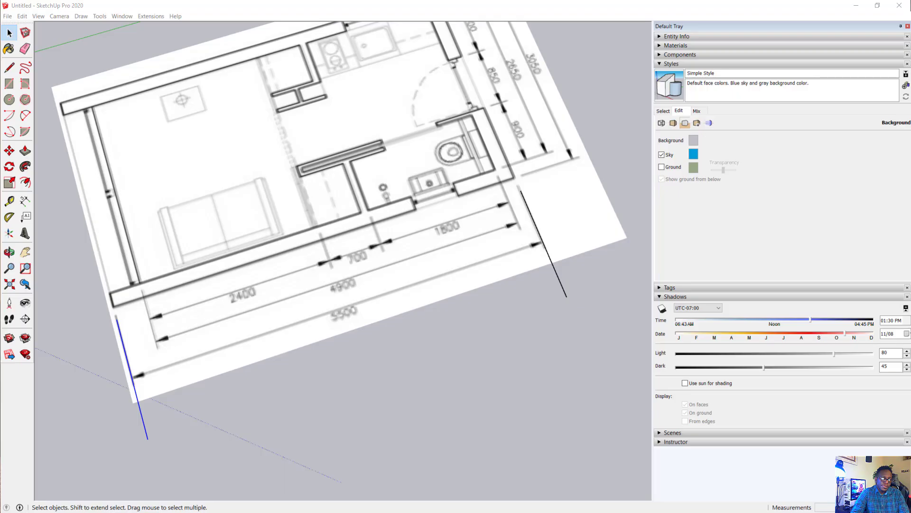
# Dimension the distance between the outer ends of the two drawn lines, placing the dimension clear of the floor plan image.
pyautogui.click(25, 200)
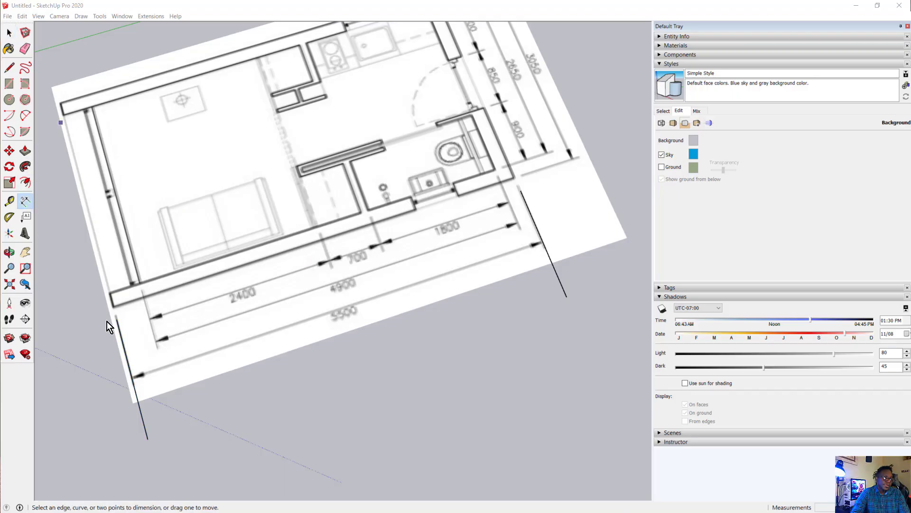
pyautogui.click(148, 438)
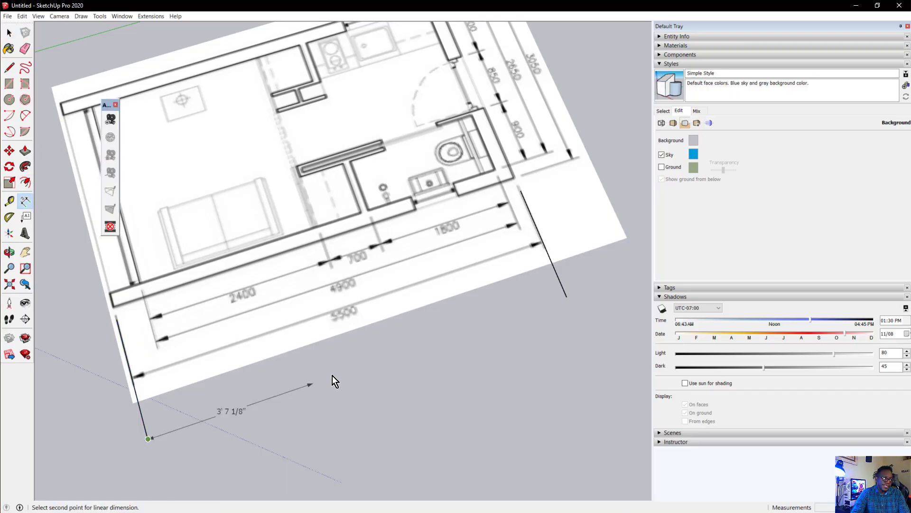
pyautogui.click(566, 297)
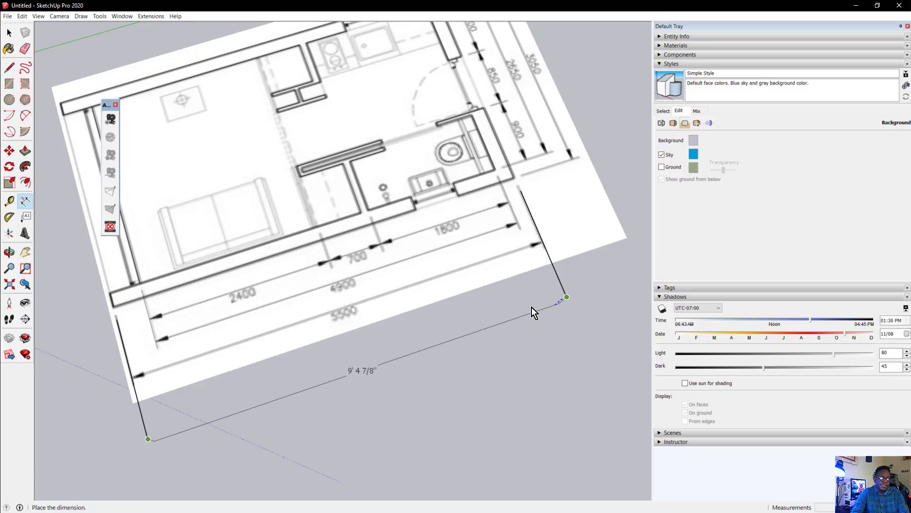
pyautogui.moveTo(451, 336); pyautogui.dragTo(559, 234, button='middle')
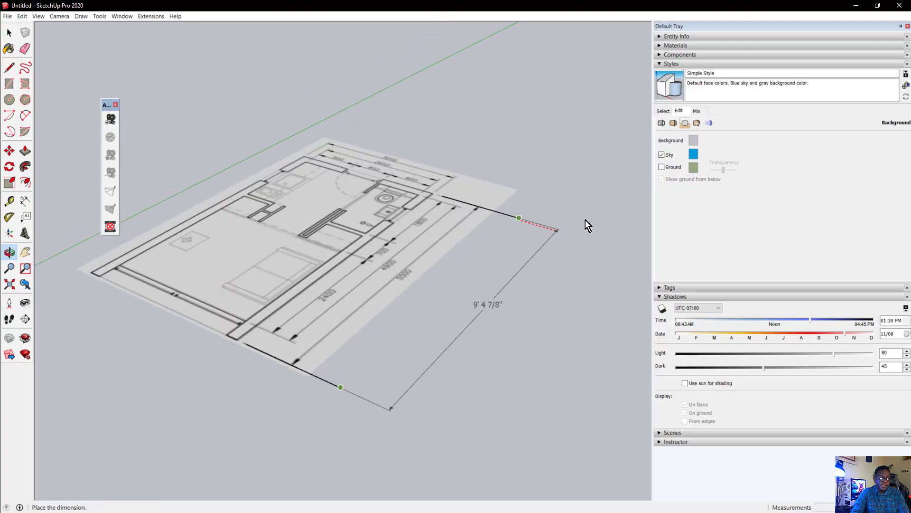
pyautogui.click(569, 225)
pyautogui.moveTo(477, 294); pyautogui.dragTo(515, 291, button='middle')
pyautogui.scroll(4, 507, 291)
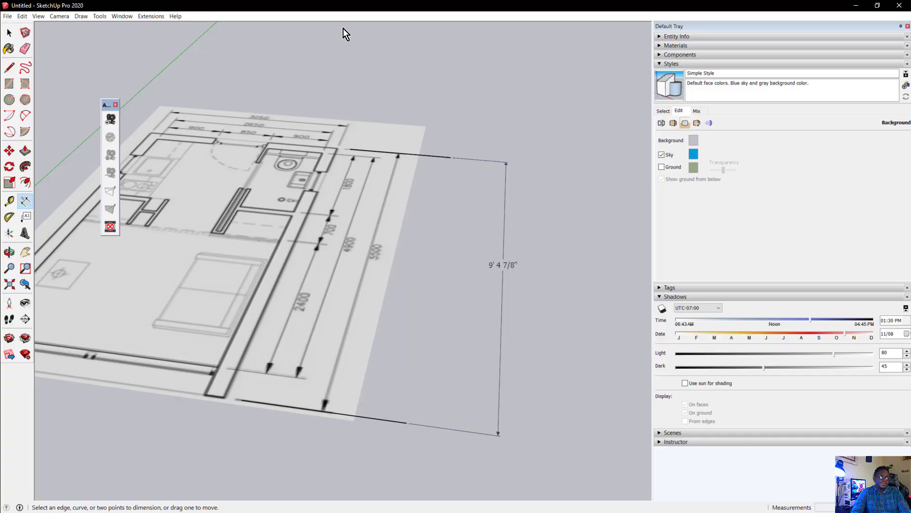
# Open the model's unit settings, choose the Engineering format and set the length display precision to 0'.
pyautogui.click(141, 17)
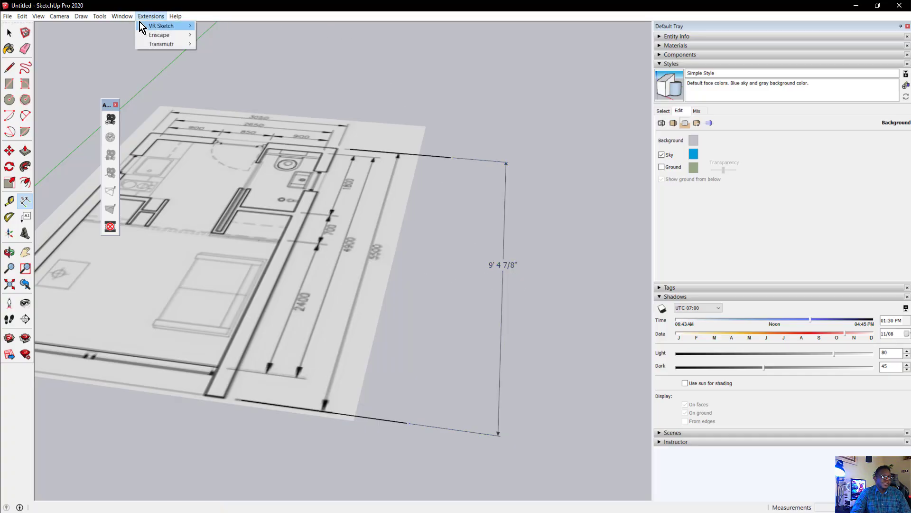
pyautogui.moveTo(129, 17)
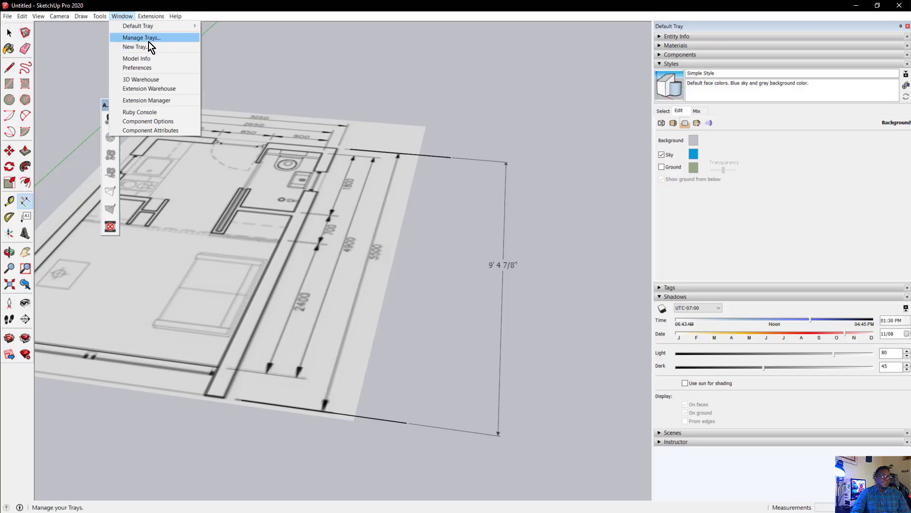
pyautogui.click(150, 58)
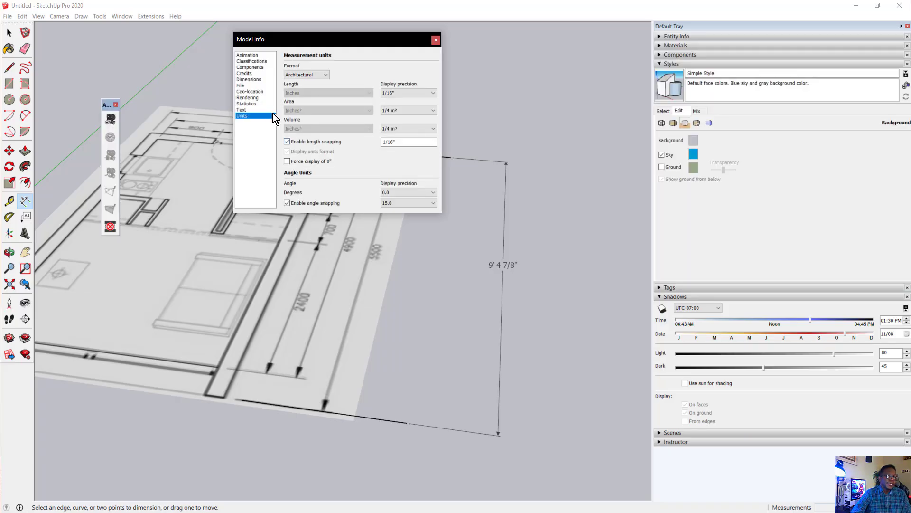
pyautogui.click(305, 74)
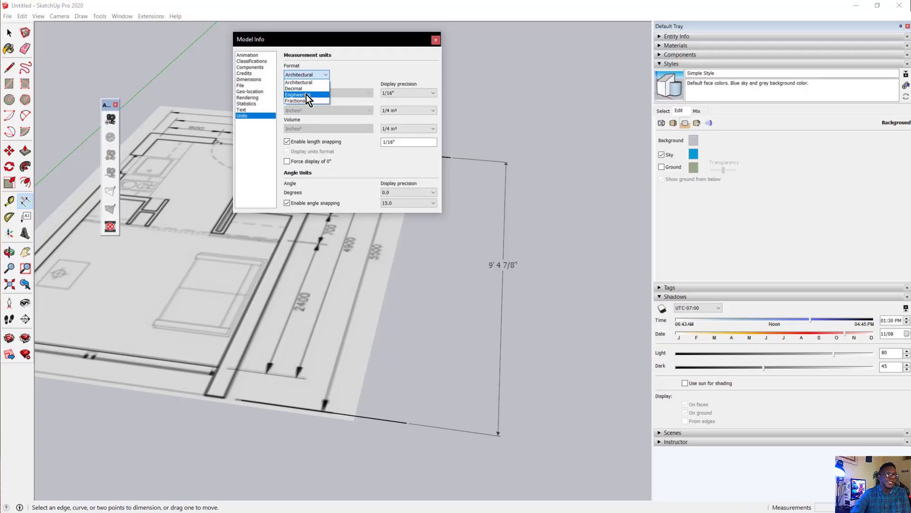
pyautogui.click(306, 95)
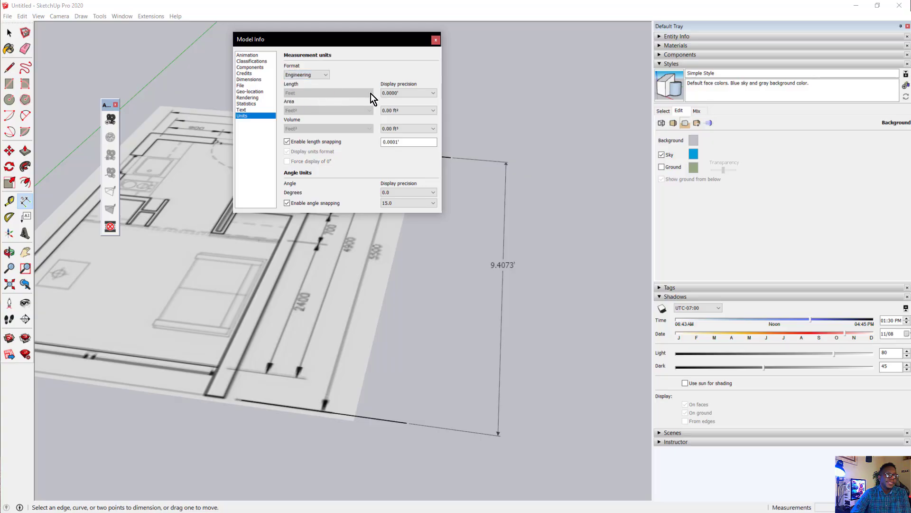
pyautogui.click(407, 92)
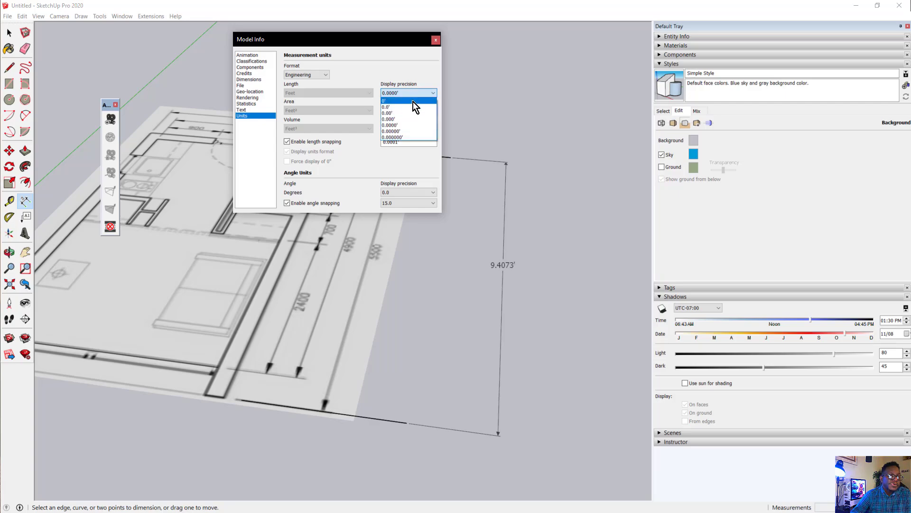
pyautogui.click(410, 101)
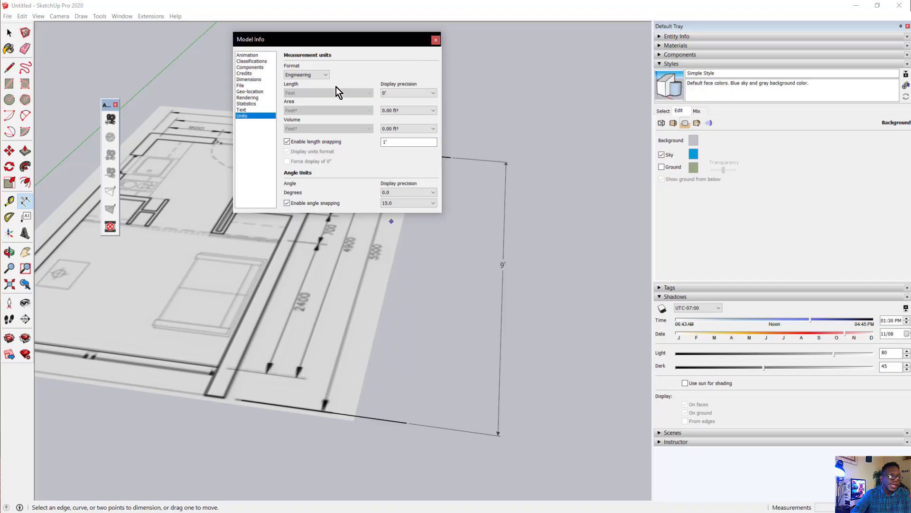
# Set the unit format to Decimal with lengths in millimeters, and close the model settings.
pyautogui.click(324, 74)
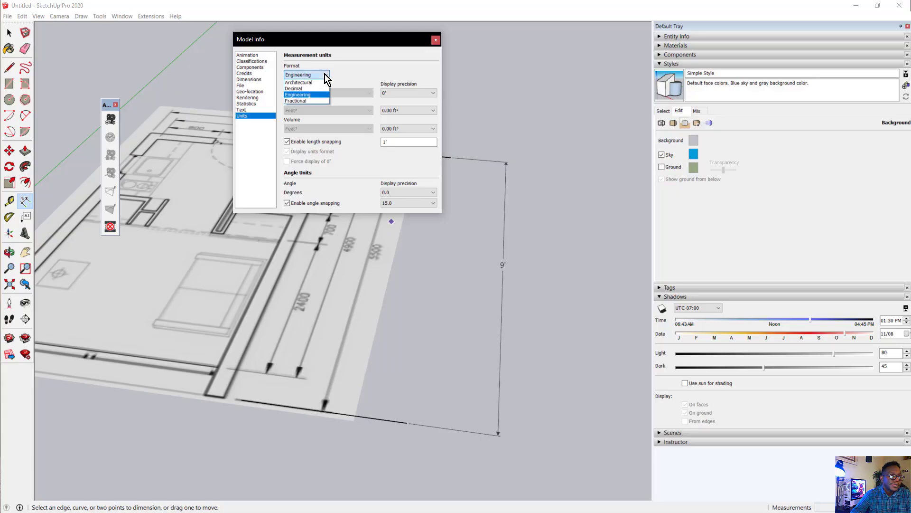
pyautogui.click(295, 89)
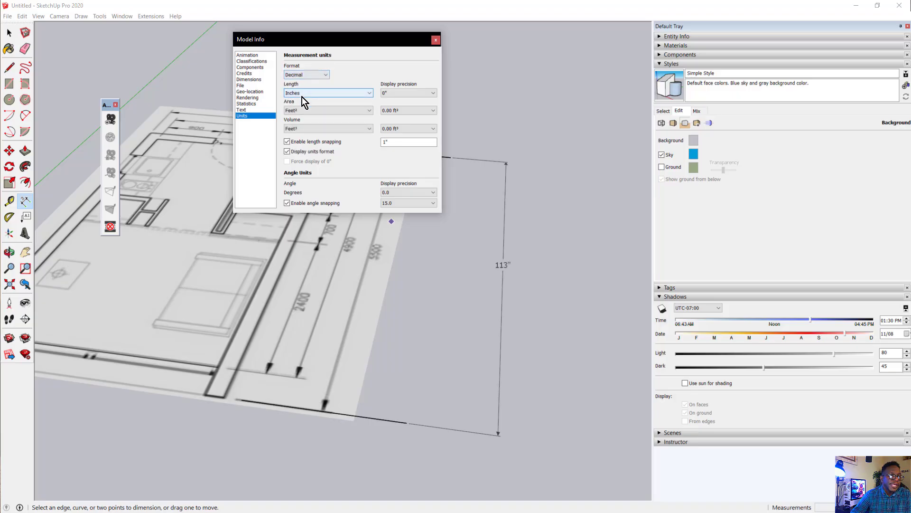
pyautogui.click(302, 95)
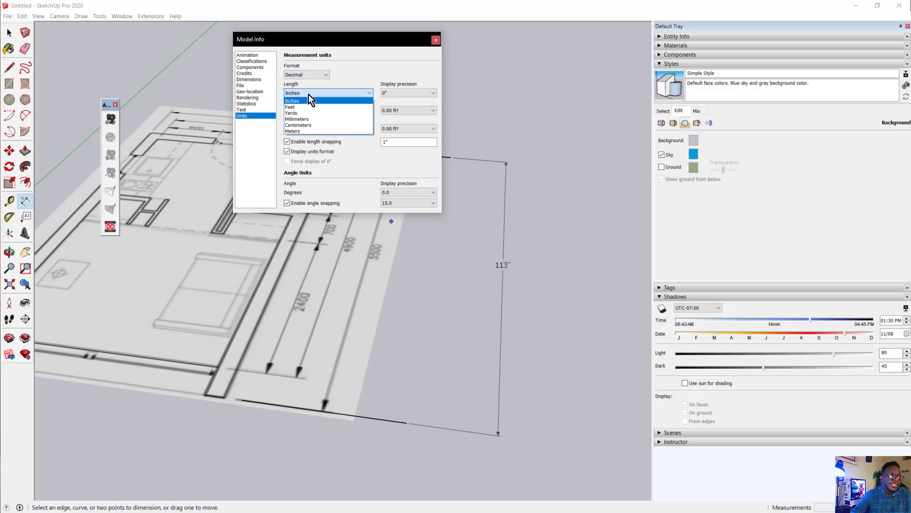
pyautogui.click(315, 119)
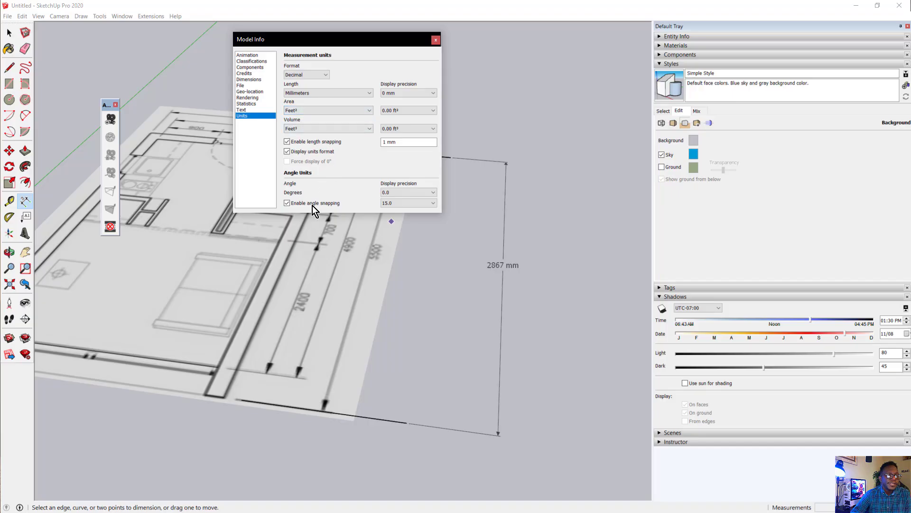
pyautogui.click(435, 40)
# Compare the placed dimension with the plan's printed 5500 dimension along the long side.
pyautogui.moveTo(482, 141); pyautogui.dragTo(344, 370, button='middle')
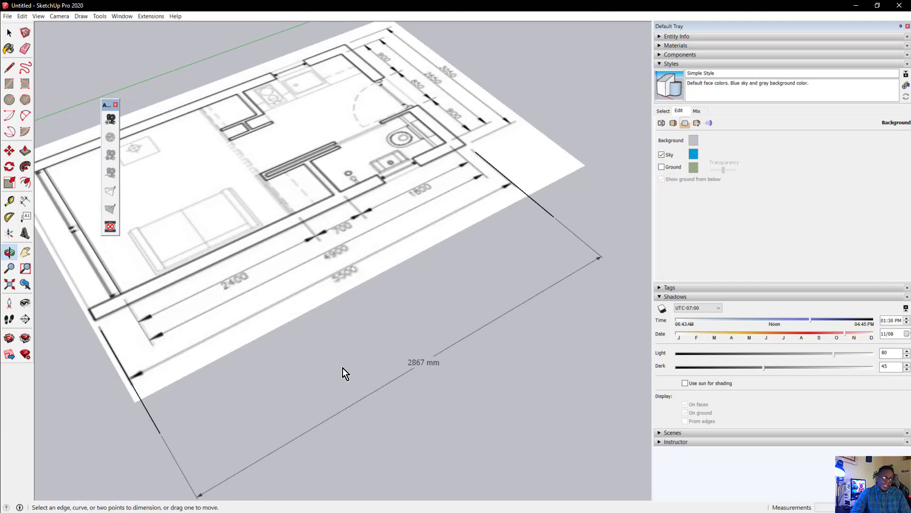
pyautogui.click(426, 362)
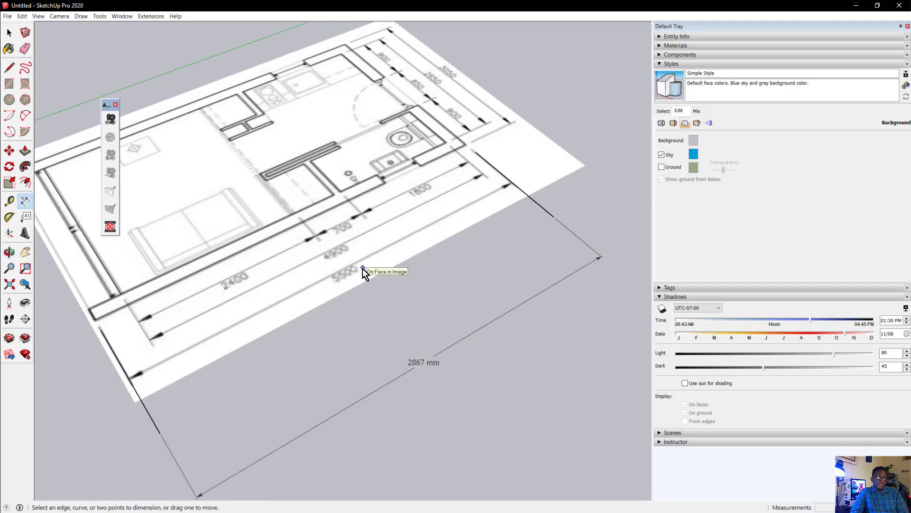
pyautogui.scroll(-5, 371, 210)
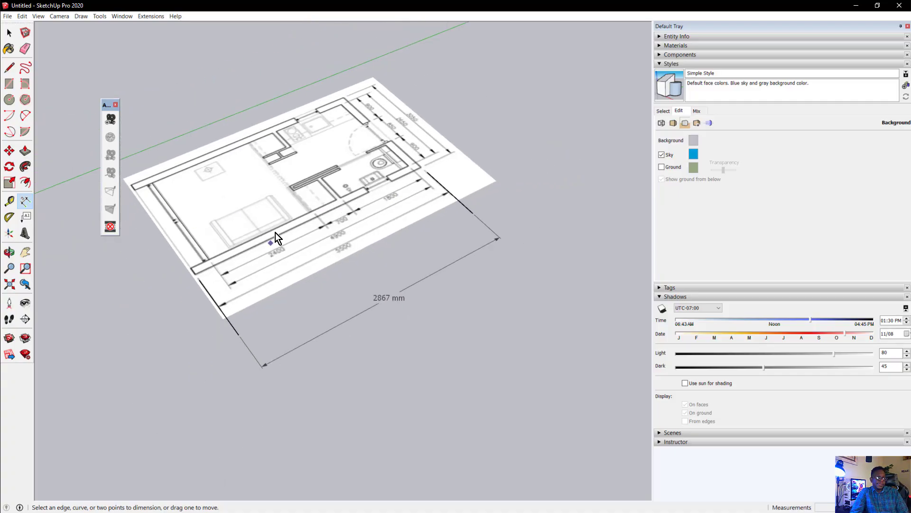
pyautogui.scroll(4, 191, 267)
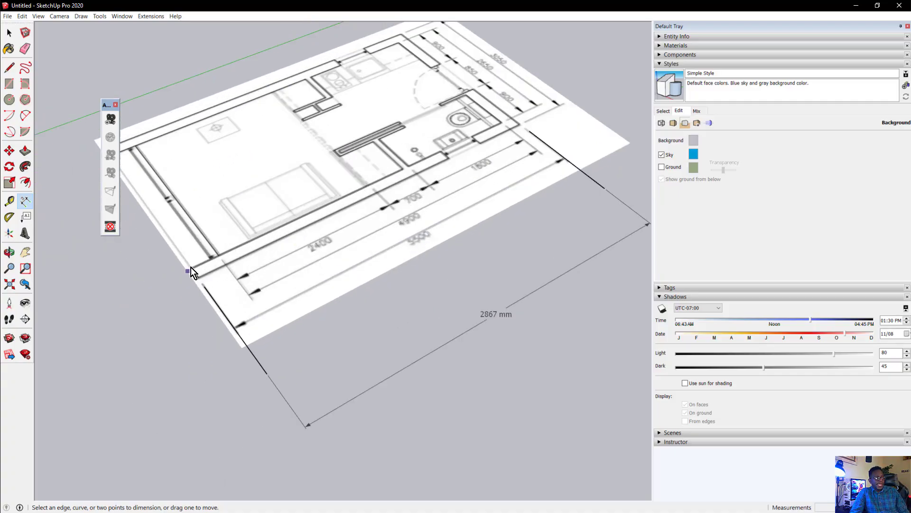
pyautogui.scroll(-3, 331, 176)
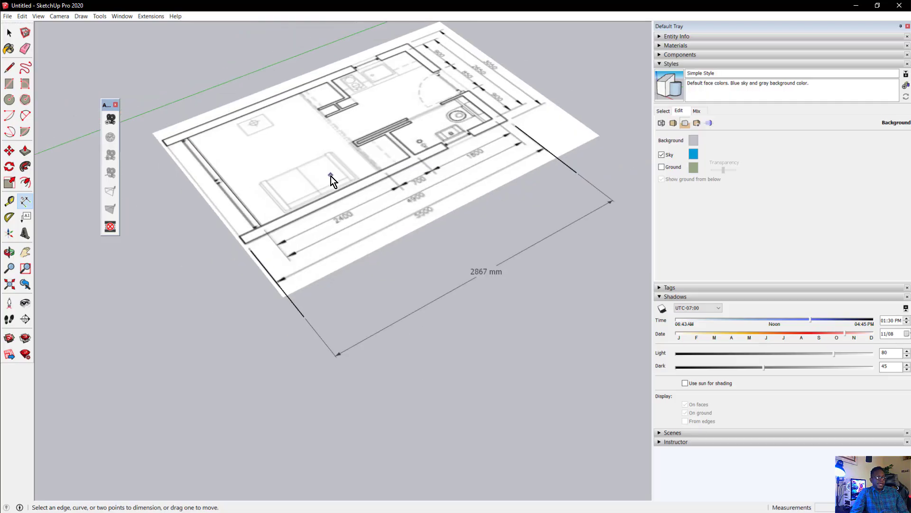
# Activate the Select tool and auto-hide the Default Tray to enlarge the modelling area around the floor plan.
pyautogui.click(9, 48)
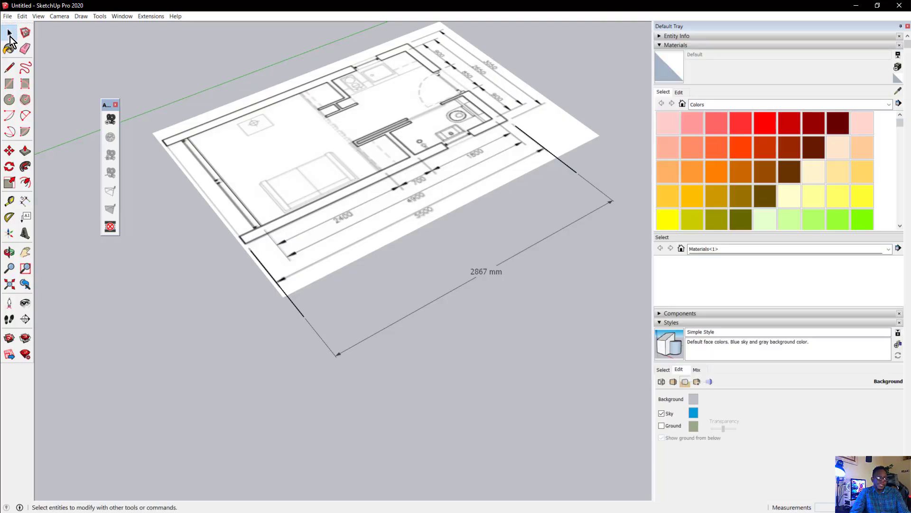
pyautogui.click(11, 37)
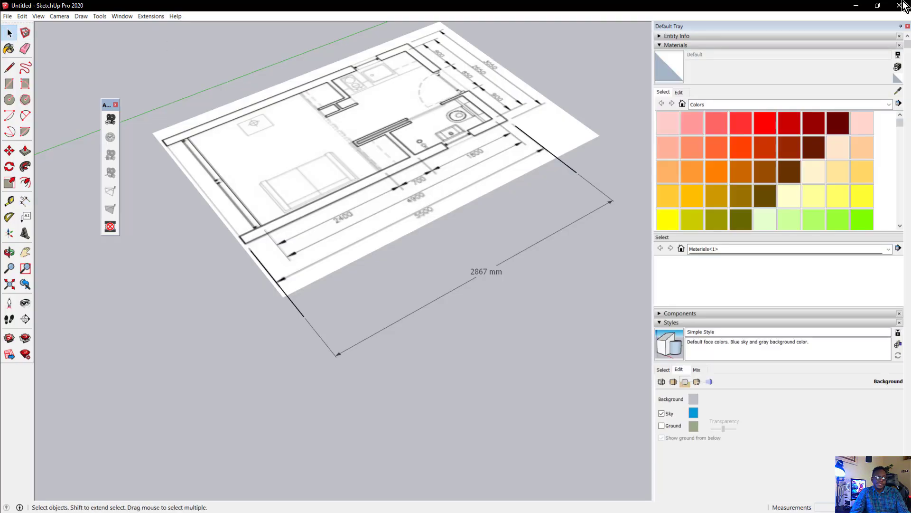
pyautogui.click(900, 26)
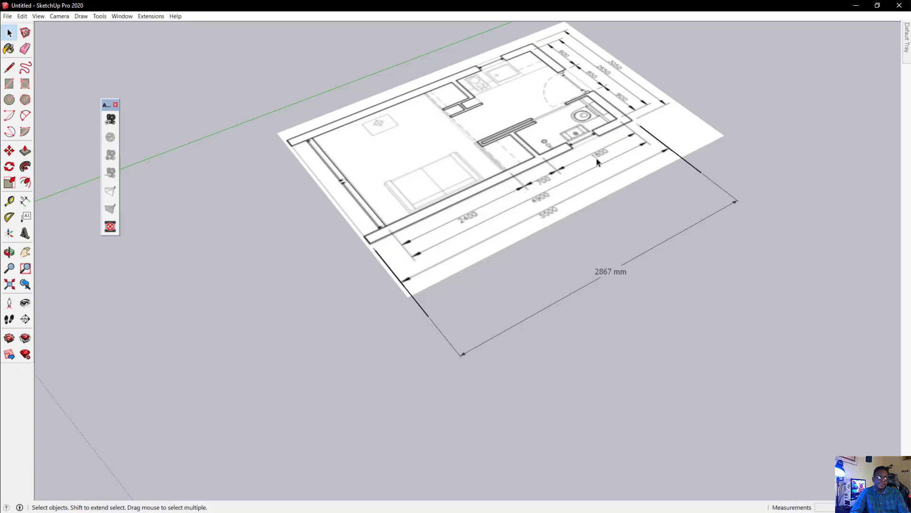
pyautogui.scroll(-2, 410, 210)
pyautogui.scroll(2, 524, 108)
pyautogui.keyDown('shift'); pyautogui.moveTo(511, 136); pyautogui.dragTo(466, 138, button='middle'); pyautogui.keyUp('shift')
pyautogui.moveTo(494, 168); pyautogui.dragTo(323, 173, button='middle')
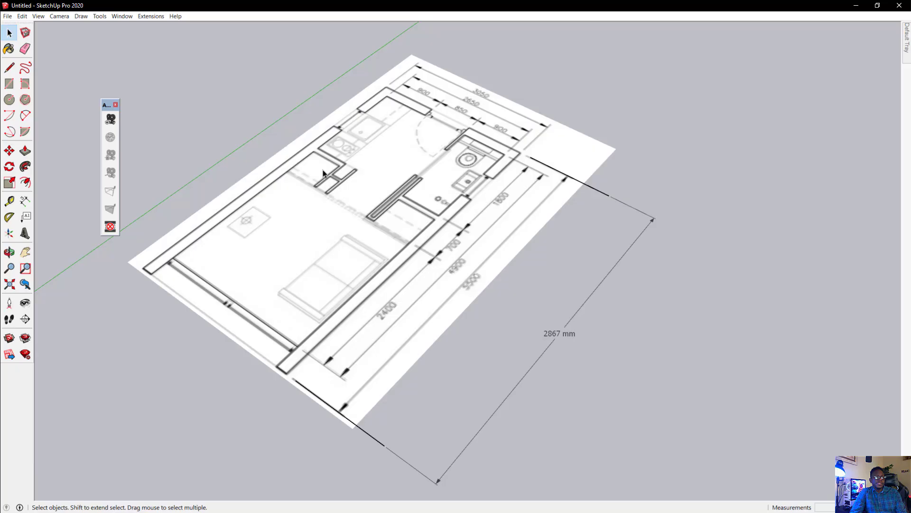
# Delete the dimension placed between the two lines beside the floor plan.
pyautogui.click(8, 34)
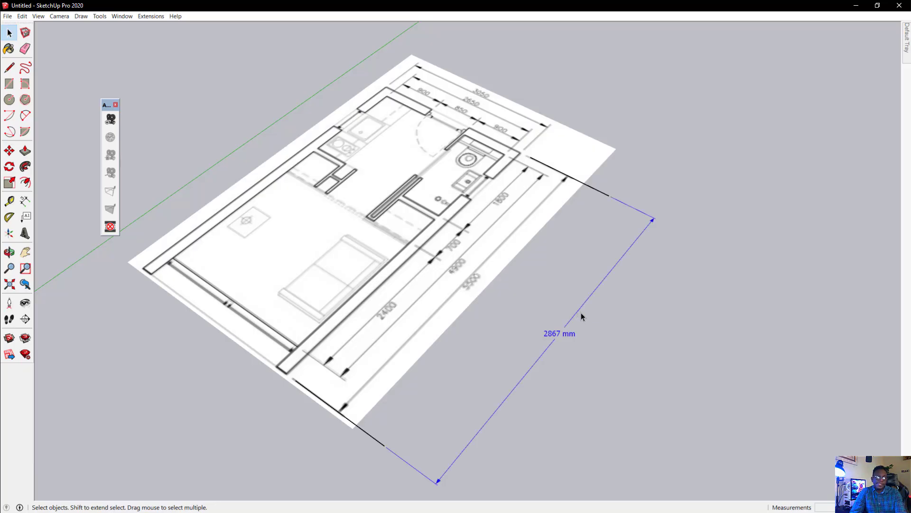
pyautogui.press('Delete')
pyautogui.moveTo(671, 280); pyautogui.dragTo(490, 291, button='middle')
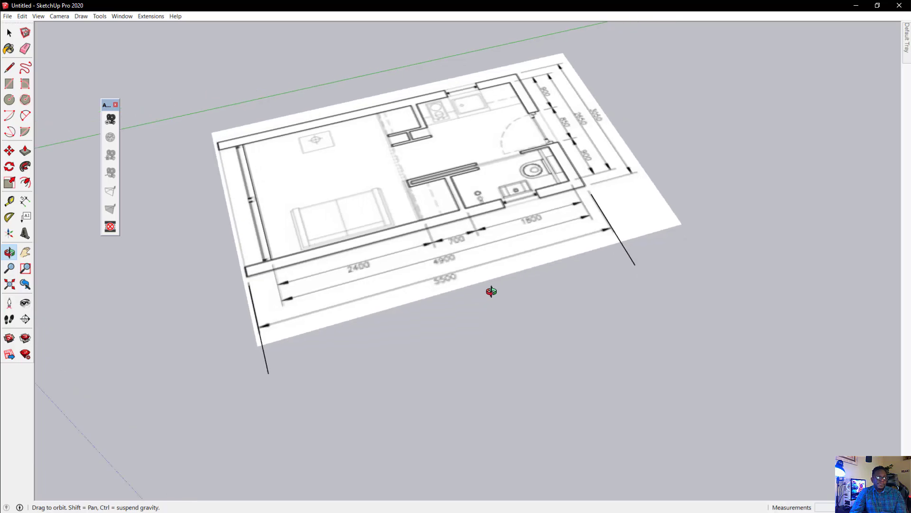
# Undo the deletion of the dimension beside the floor plan, and activate the Line tool.
pyautogui.hotkey('ctrl', 'z')
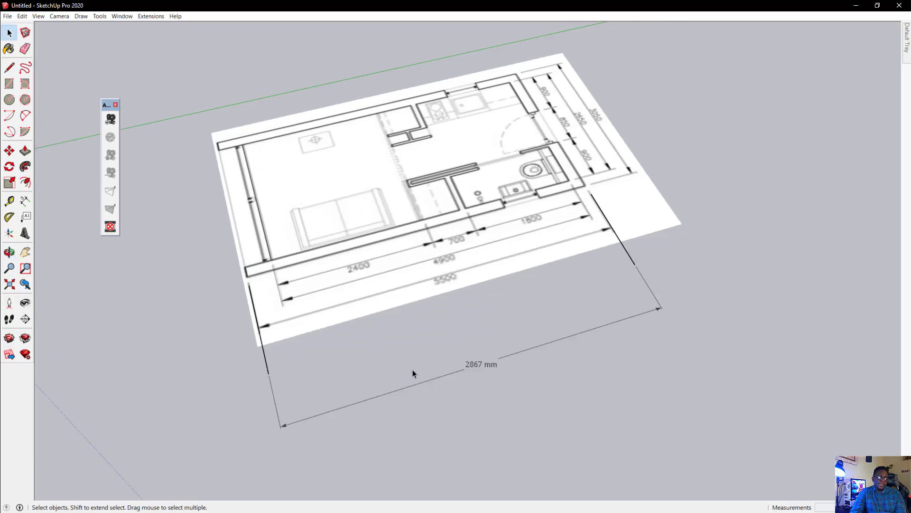
pyautogui.moveTo(496, 362); pyautogui.dragTo(479, 379, button='middle')
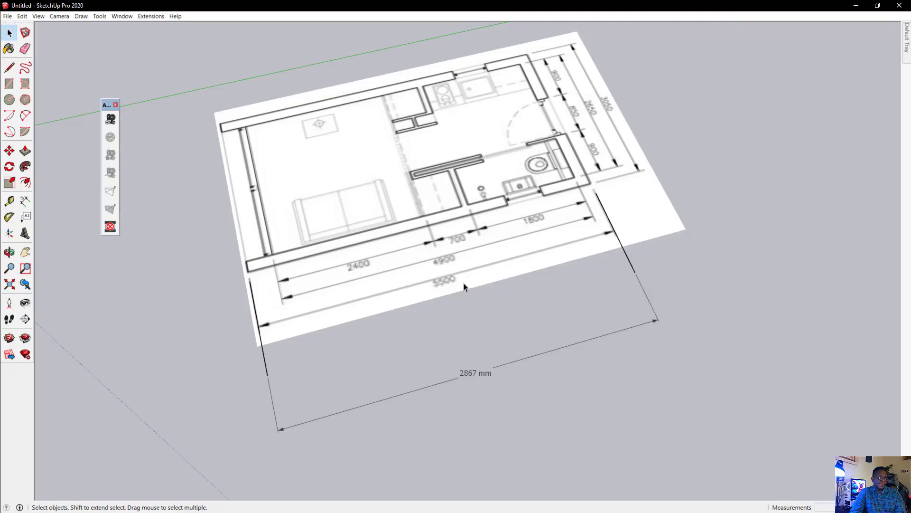
pyautogui.click(10, 68)
pyautogui.scroll(4, 265, 275)
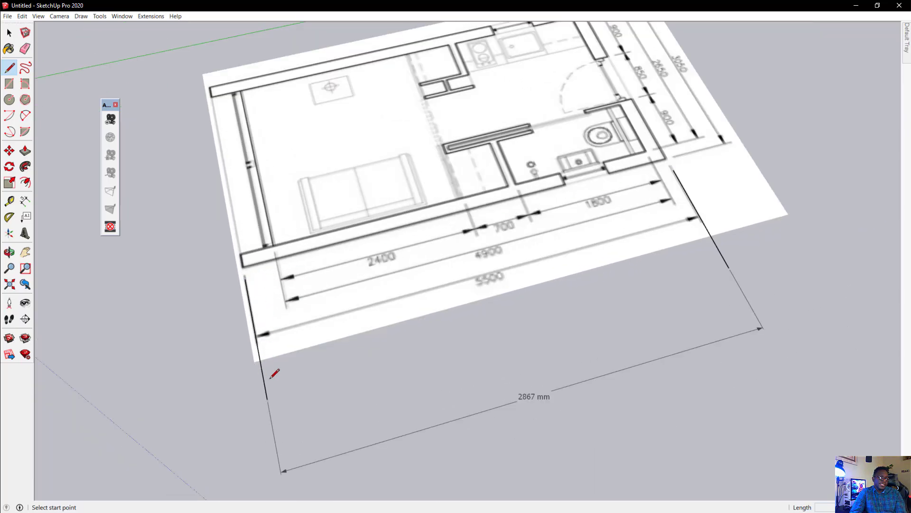
pyautogui.click(267, 399)
pyautogui.scroll(-1, 266, 368)
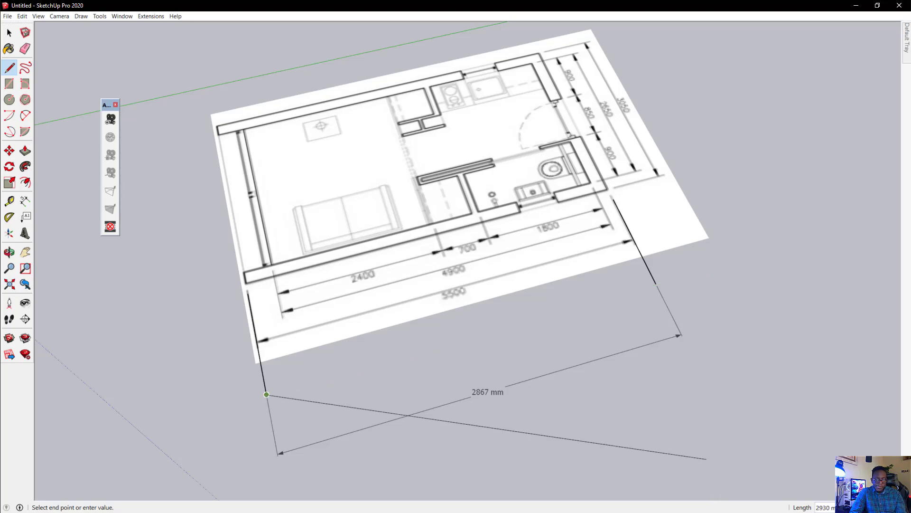
pyautogui.moveTo(826, 343); pyautogui.dragTo(830, 495)
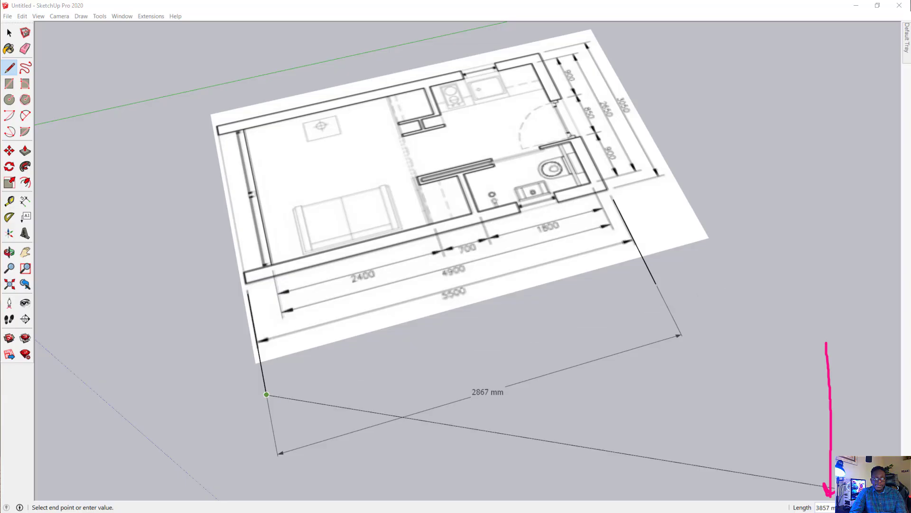
pyautogui.hotkey('alt', 'Tab')
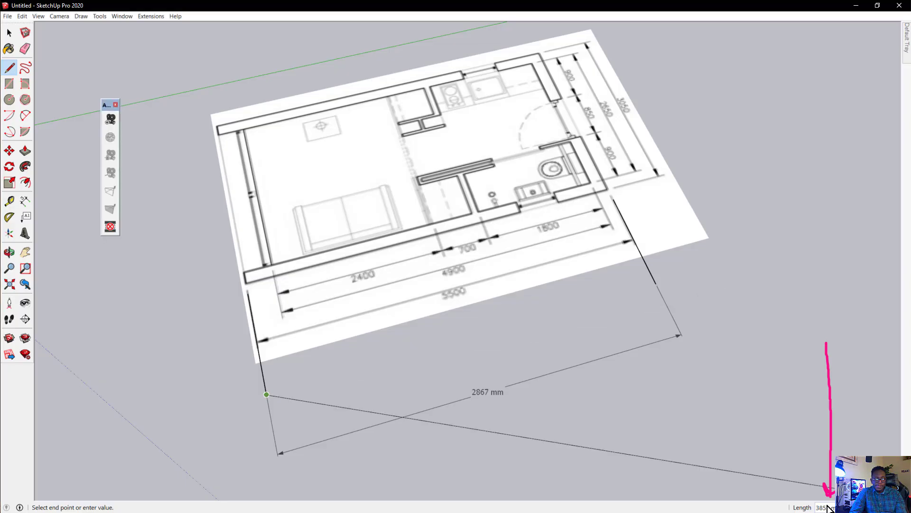
pyautogui.press('Escape')
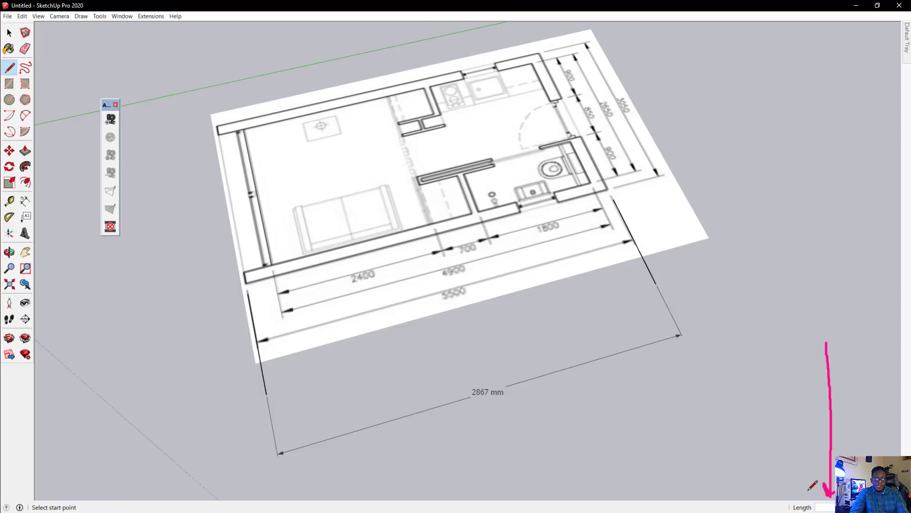
# Draw a 5500 mm line along the green axis from the outer end of the first reference line, and add a short line across its far end.
pyautogui.click(266, 394)
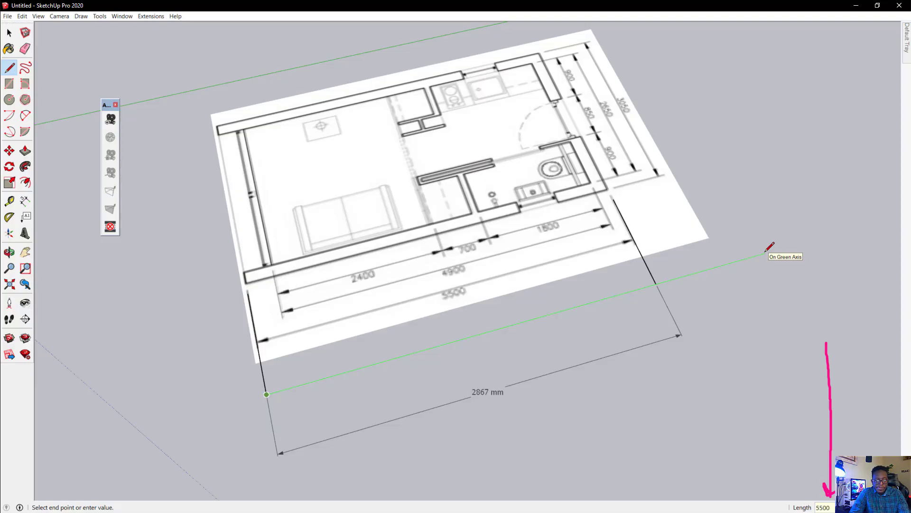
pyautogui.press('Return')
pyautogui.scroll(-5, 424, 254)
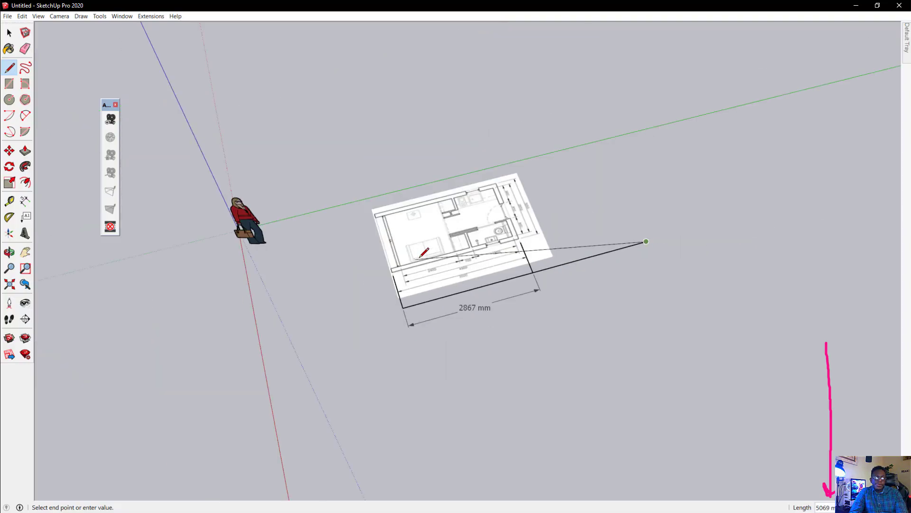
pyautogui.scroll(5, 540, 231)
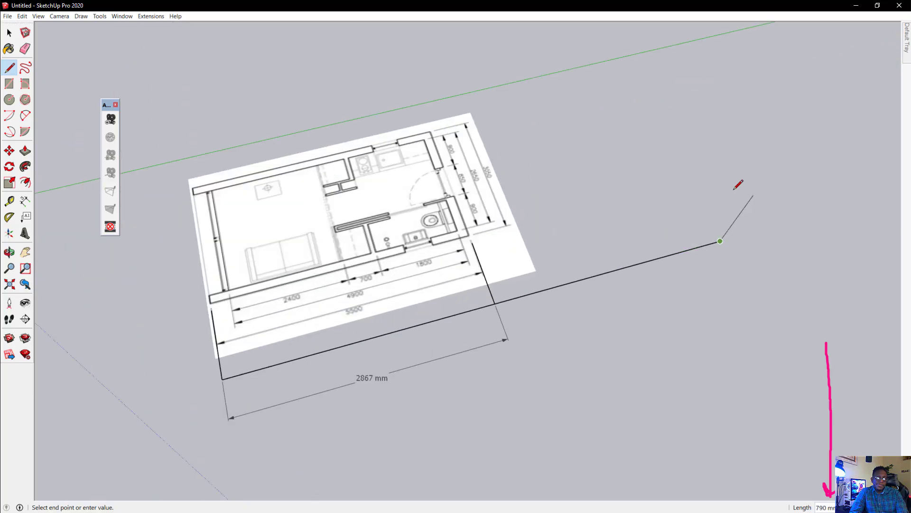
pyautogui.click(689, 185)
pyautogui.press('Escape')
pyautogui.moveTo(620, 252)
pyautogui.mouseDown(button='middle')
pyautogui.moveTo(688, 238)
pyautogui.moveTo(761, 179)
pyautogui.moveTo(654, 183)
pyautogui.moveTo(611, 246)
pyautogui.mouseUp(button='middle')
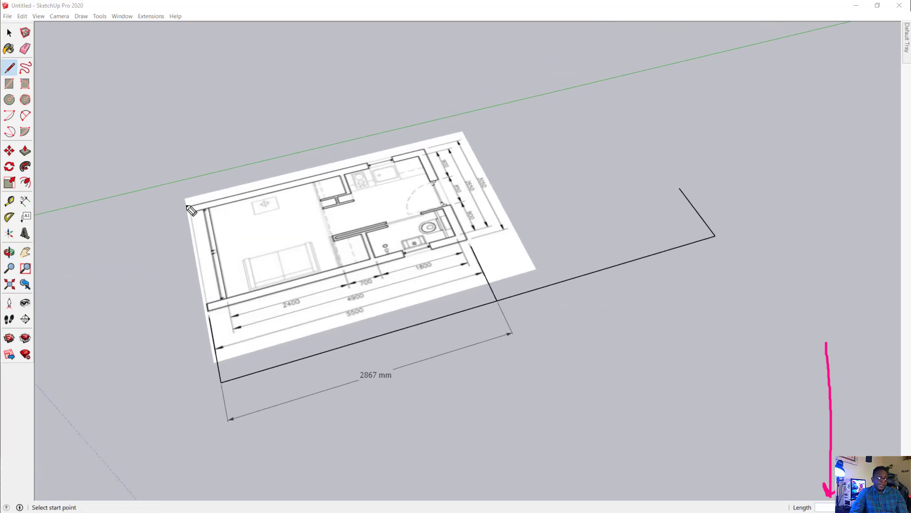
pyautogui.moveTo(185, 197)
pyautogui.mouseDown()
pyautogui.moveTo(216, 288)
pyautogui.moveTo(215, 319)
pyautogui.moveTo(441, 253)
pyautogui.moveTo(440, 207)
pyautogui.moveTo(424, 153)
pyautogui.moveTo(199, 171)
pyautogui.moveTo(379, 156)
pyautogui.mouseUp()
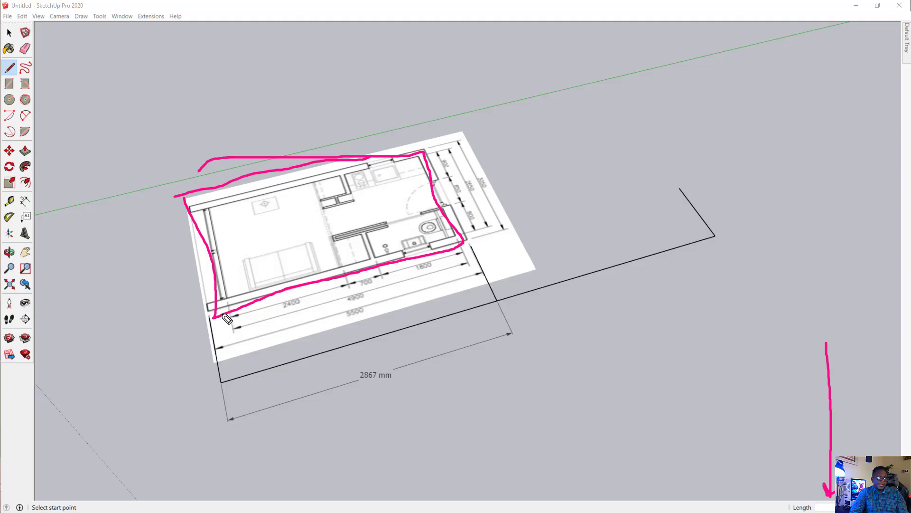
pyautogui.moveTo(220, 317)
pyautogui.mouseDown()
pyautogui.moveTo(546, 245)
pyautogui.moveTo(683, 196)
pyautogui.moveTo(617, 131)
pyautogui.moveTo(550, 38)
pyautogui.moveTo(166, 105)
pyautogui.moveTo(205, 270)
pyautogui.moveTo(235, 317)
pyautogui.mouseUp()
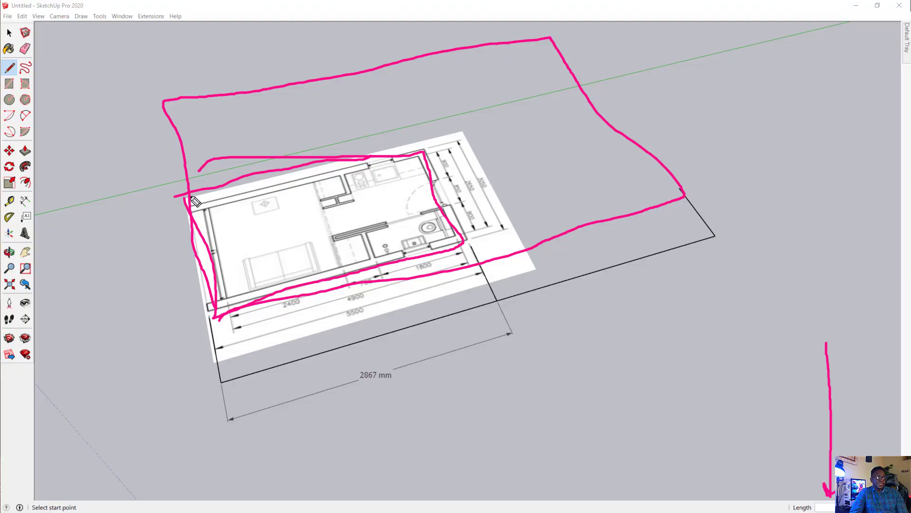
pyautogui.moveTo(190, 195)
pyautogui.mouseDown()
pyautogui.moveTo(392, 223)
pyautogui.moveTo(385, 233)
pyautogui.moveTo(428, 215)
pyautogui.mouseUp()
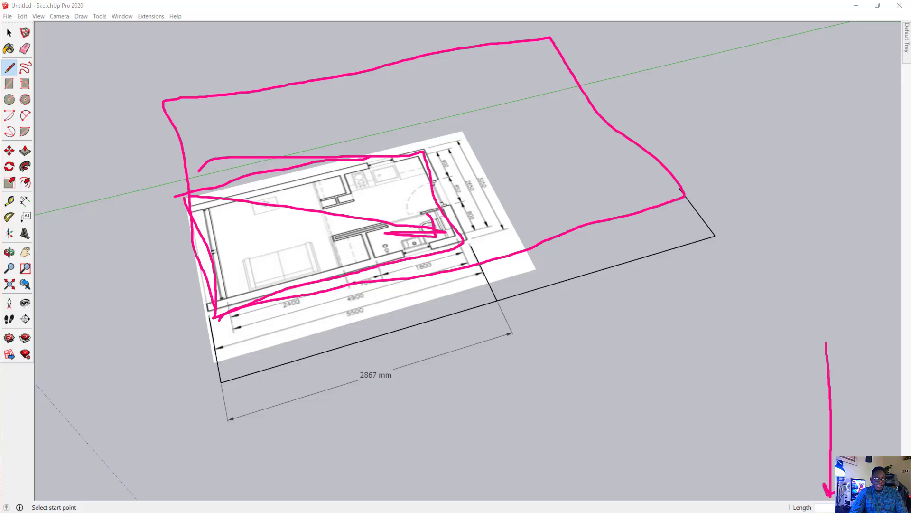
pyautogui.press('Escape')
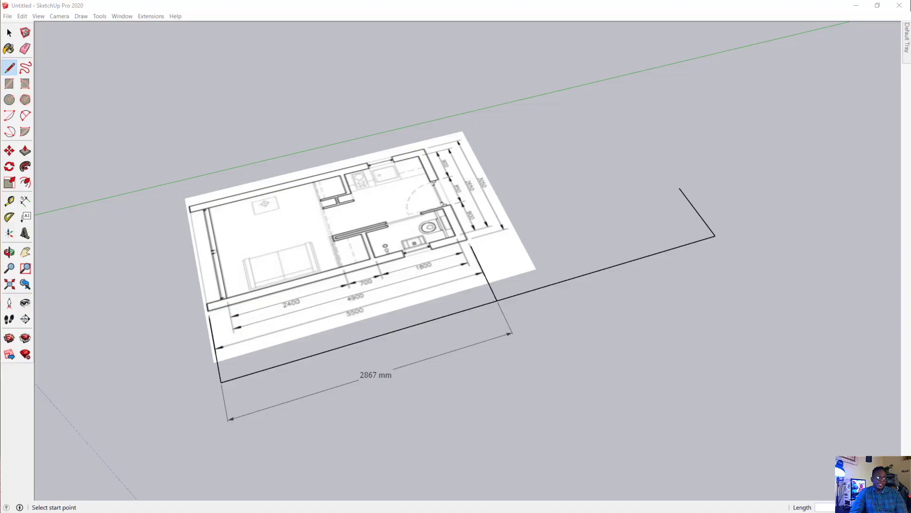
# Scale the floor plan image uniformly from its far corner by about 1.90 so its 5500 dimension approximately matches the 5500 mm line.
pyautogui.click(9, 33)
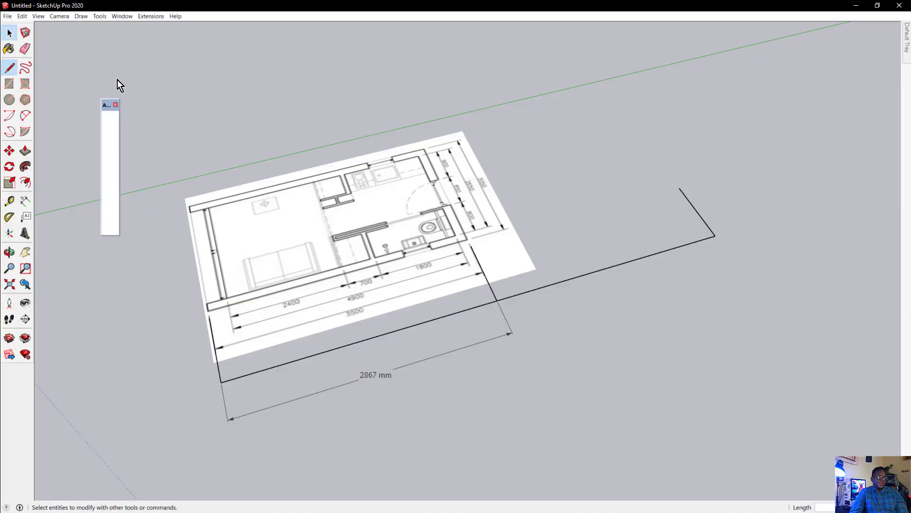
pyautogui.click(312, 185)
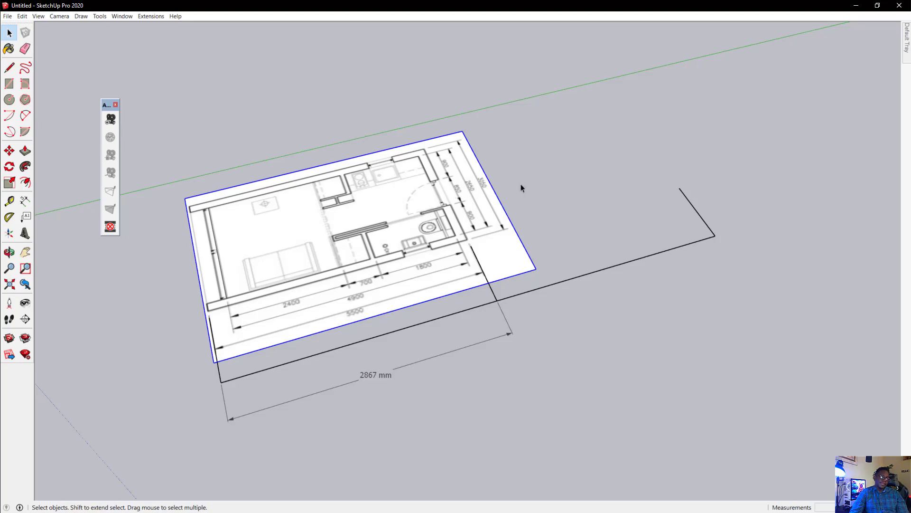
pyautogui.moveTo(521, 188); pyautogui.dragTo(451, 199, button='middle')
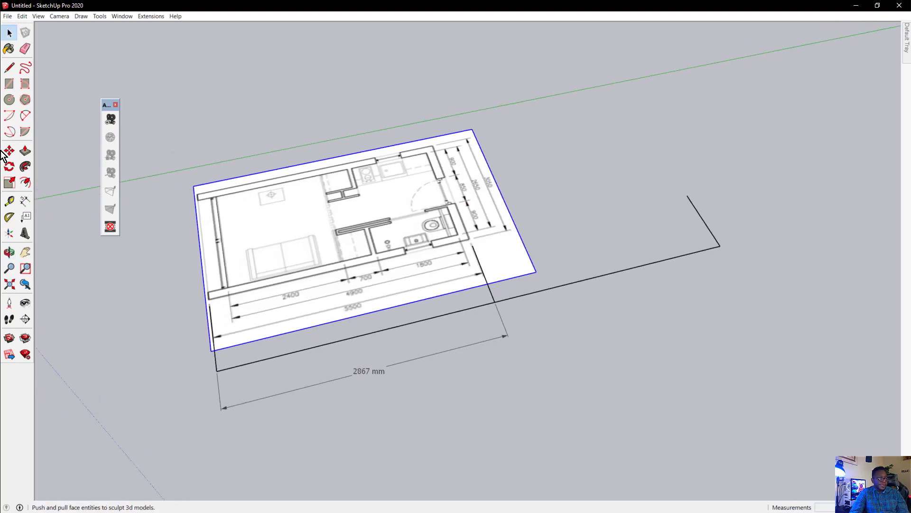
pyautogui.click(9, 182)
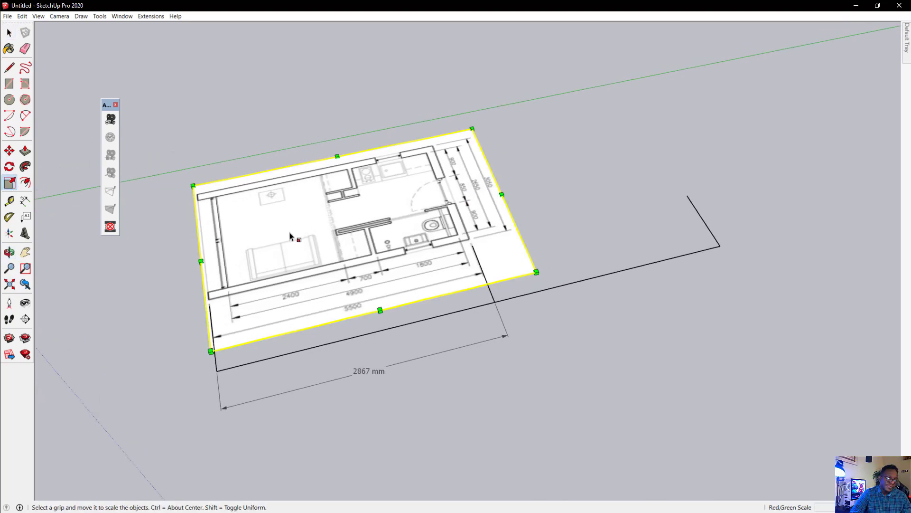
pyautogui.scroll(4, 205, 292)
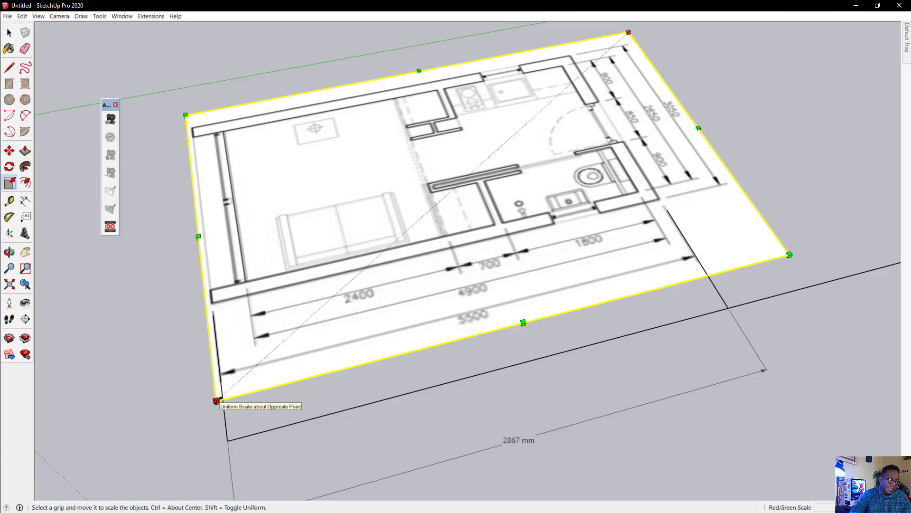
pyautogui.scroll(-5, 216, 401)
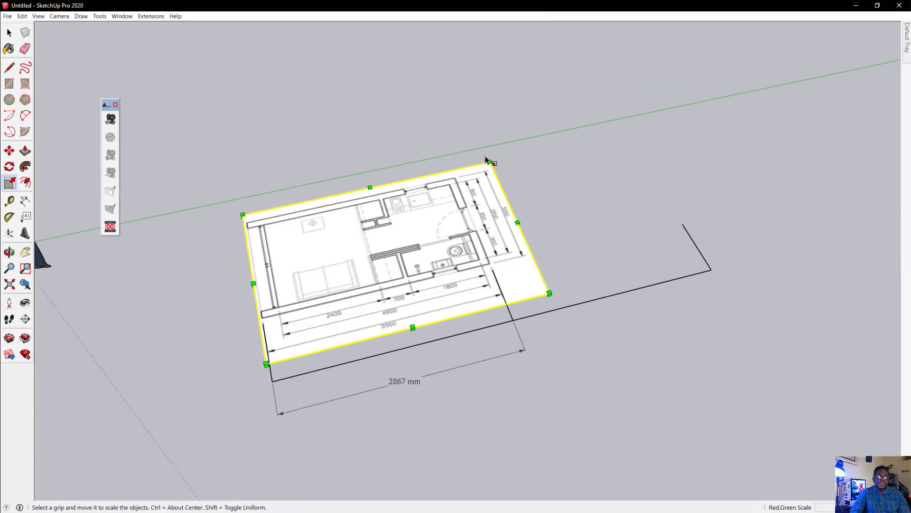
pyautogui.moveTo(489, 160); pyautogui.dragTo(634, 90)
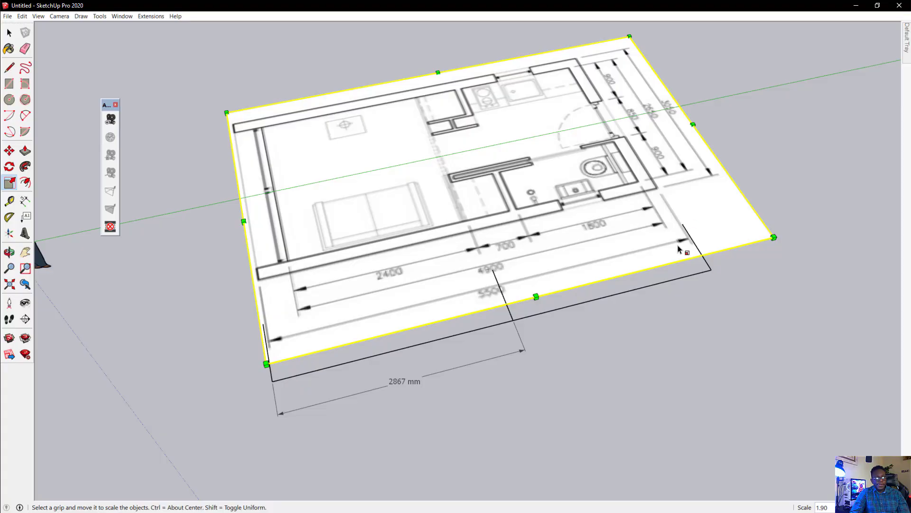
pyautogui.scroll(6, 678, 297)
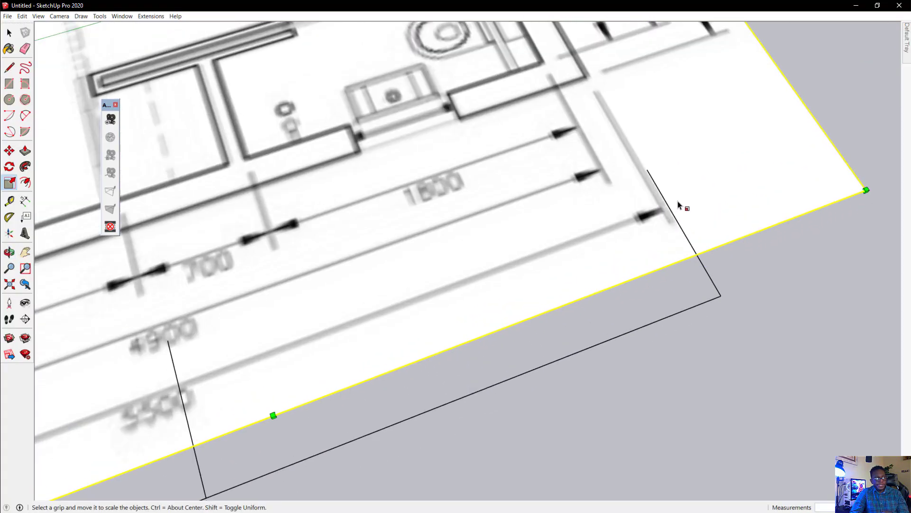
pyautogui.scroll(-8, 662, 267)
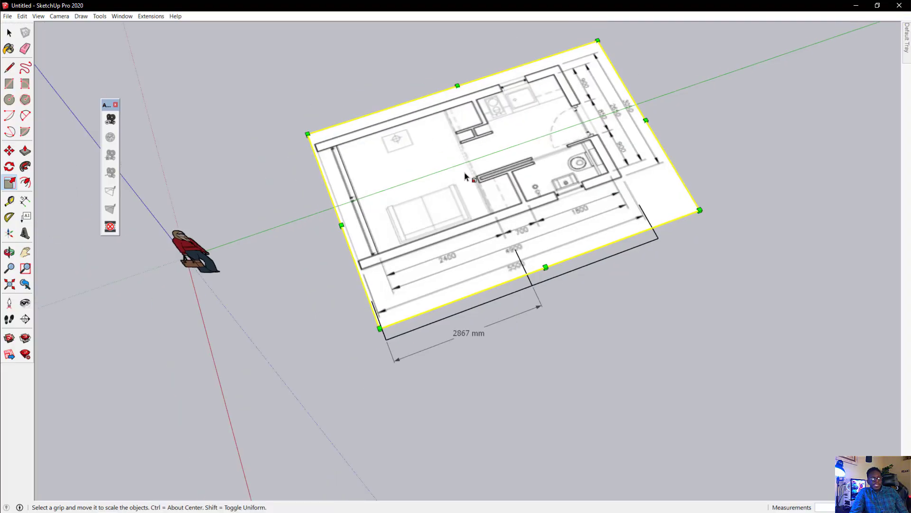
# Switch the camera to the Top standard view with the whole floor plan and reference lines in sight.
pyautogui.moveTo(538, 153); pyautogui.dragTo(558, 116, button='middle')
pyautogui.scroll(2, 570, 112)
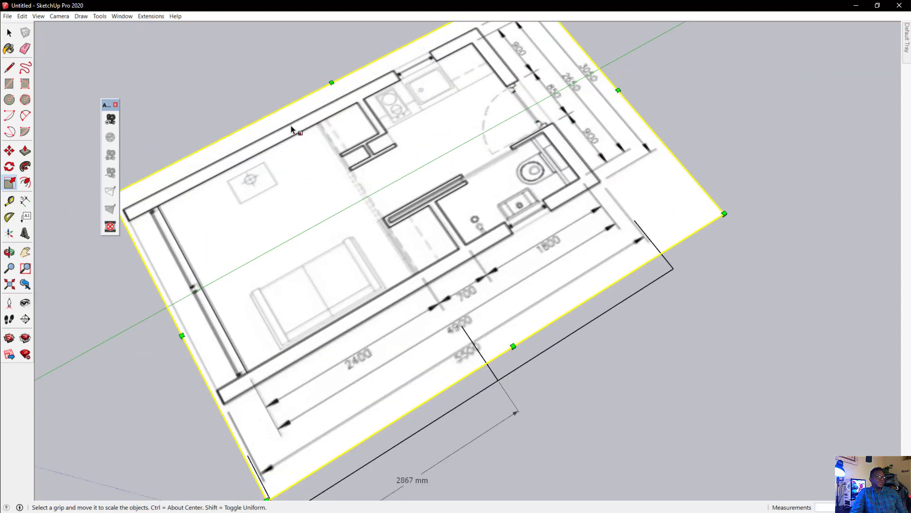
pyautogui.click(38, 21)
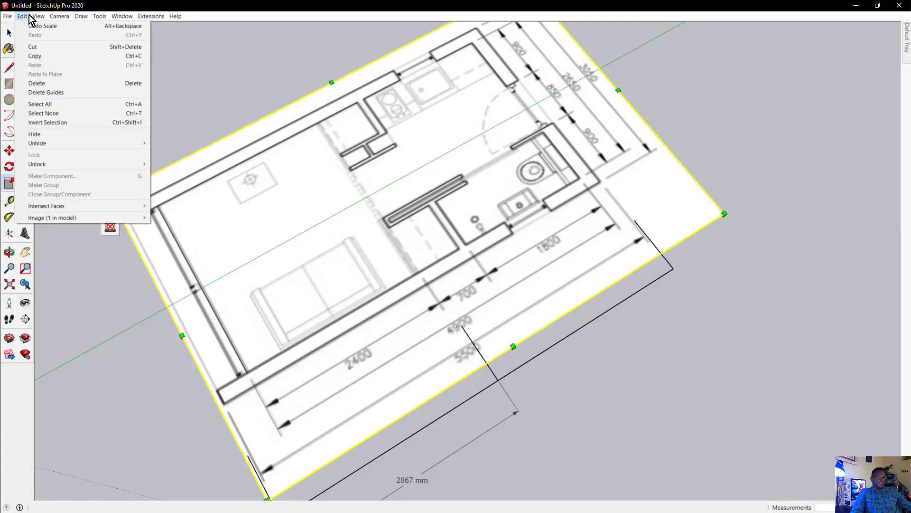
pyautogui.click(38, 21)
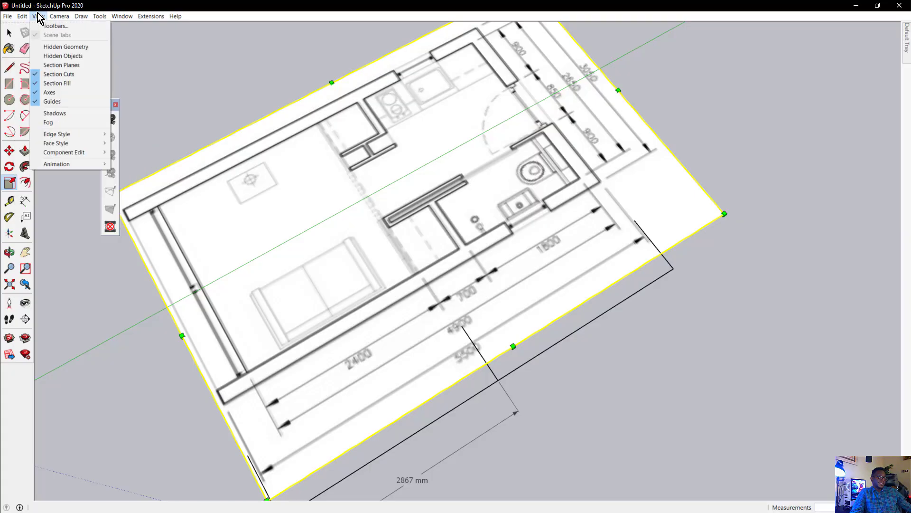
pyautogui.moveTo(66, 19)
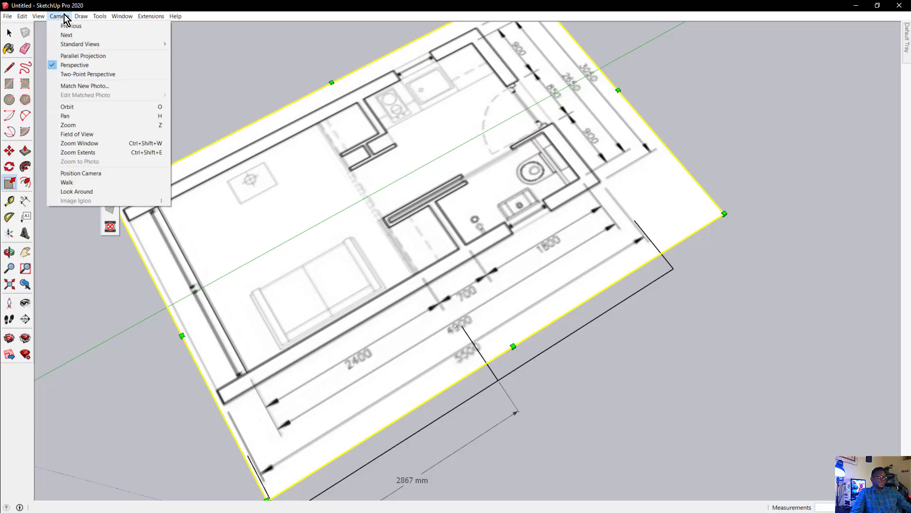
pyautogui.moveTo(132, 45)
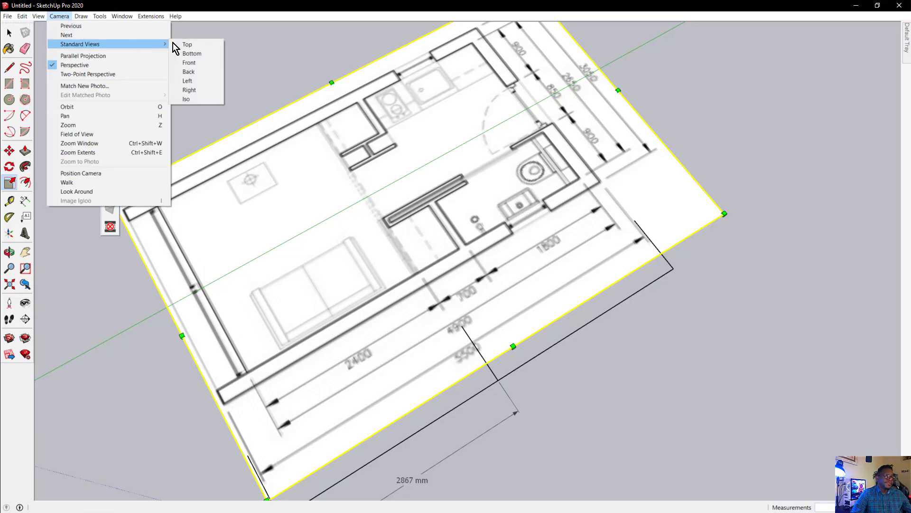
pyautogui.click(198, 46)
pyautogui.scroll(-2, 431, 188)
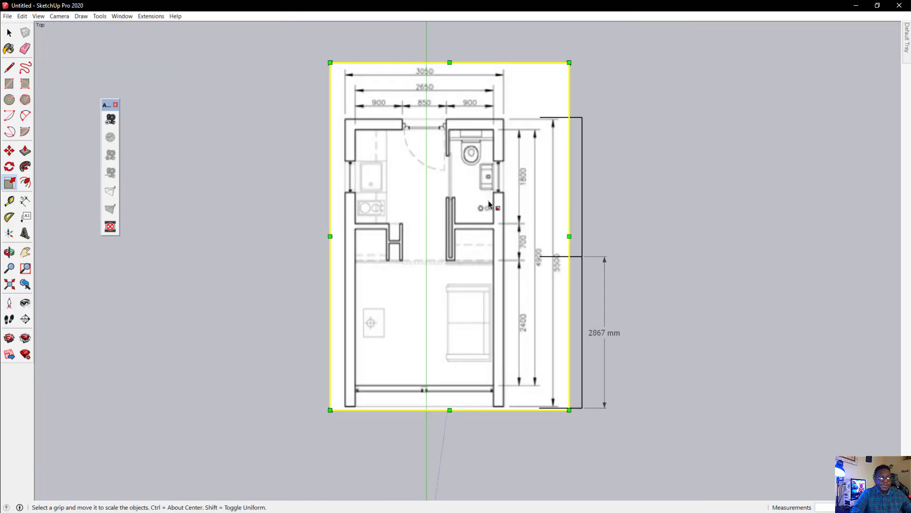
pyautogui.scroll(1, 555, 389)
pyautogui.scroll(-1, 555, 388)
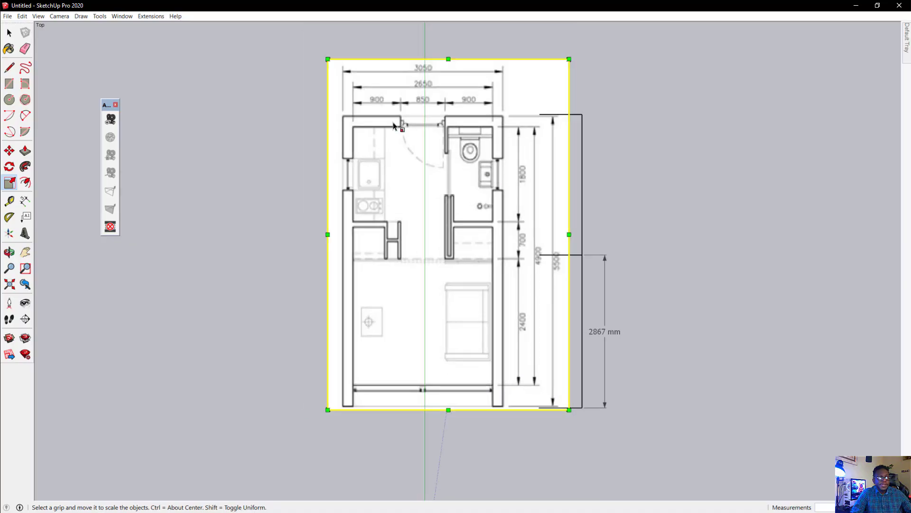
# Scale the floor plan image uniformly by a slight amount from two opposite corners, using about 1.01 at the corner beside the reference lines.
pyautogui.click(328, 59)
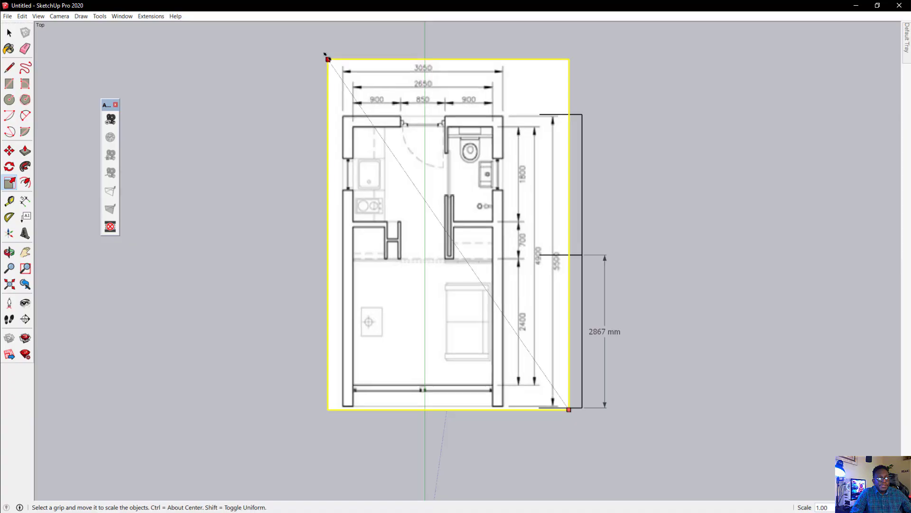
pyautogui.click(325, 56)
pyautogui.scroll(8, 565, 454)
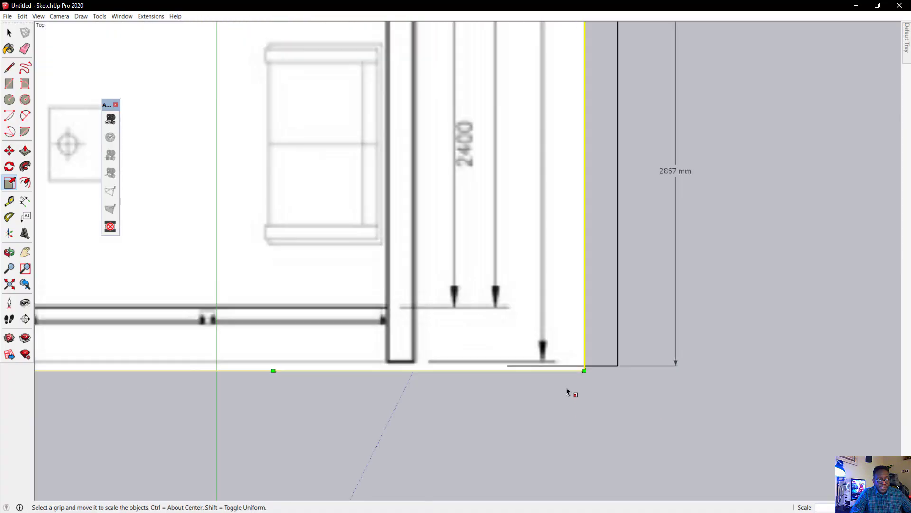
pyautogui.click(600, 356)
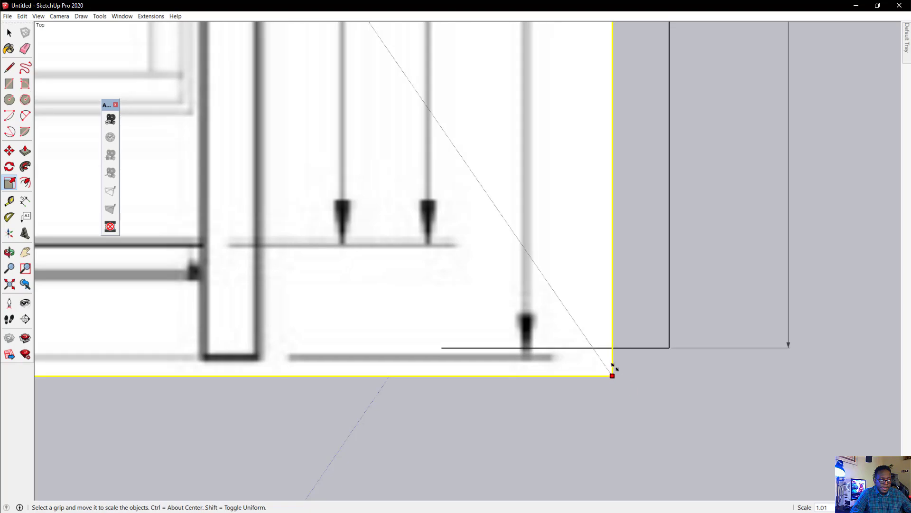
pyautogui.click(611, 365)
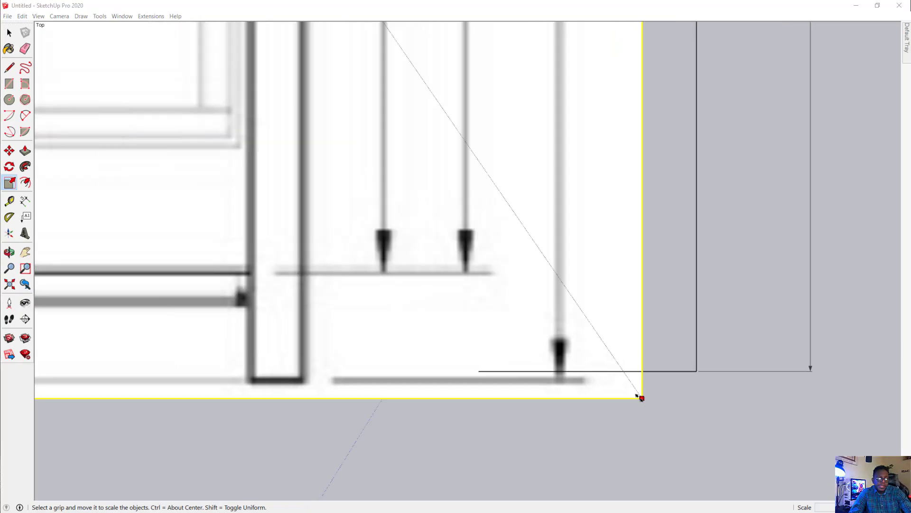
pyautogui.click(639, 397)
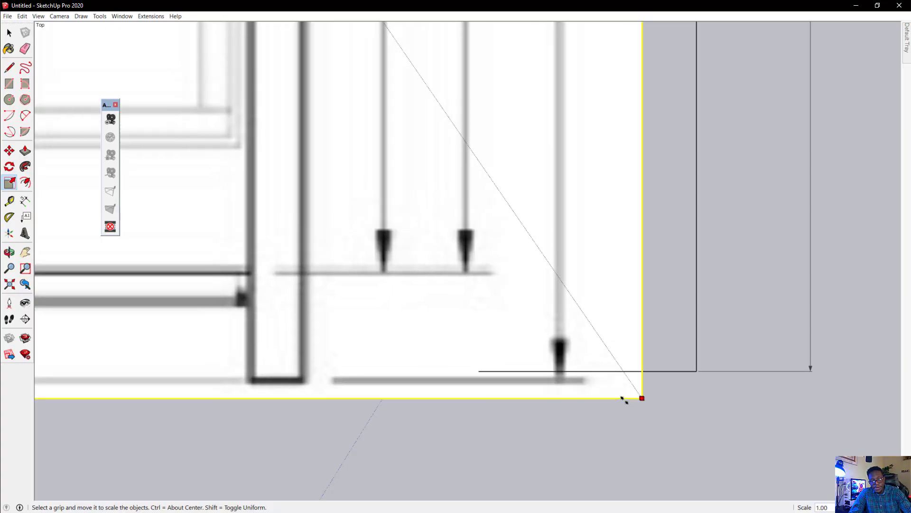
pyautogui.press('Escape')
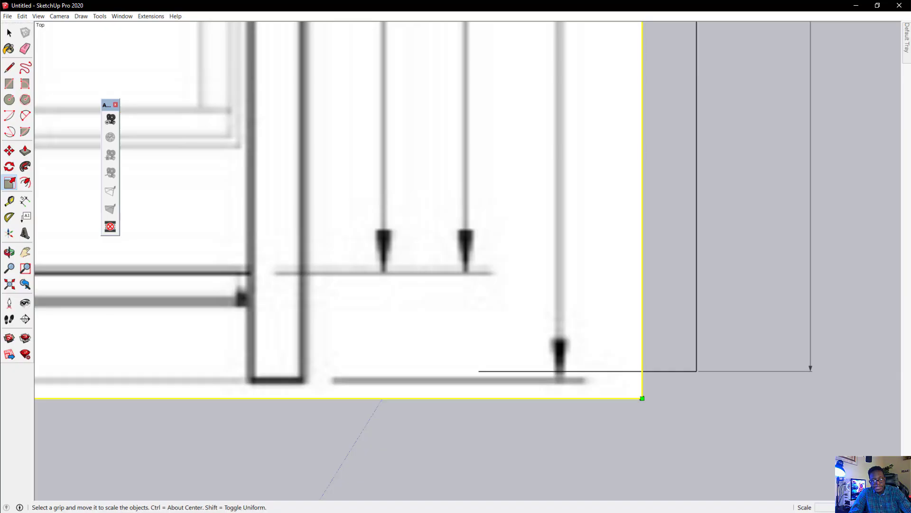
pyautogui.moveTo(860, 383); pyautogui.dragTo(854, 457)
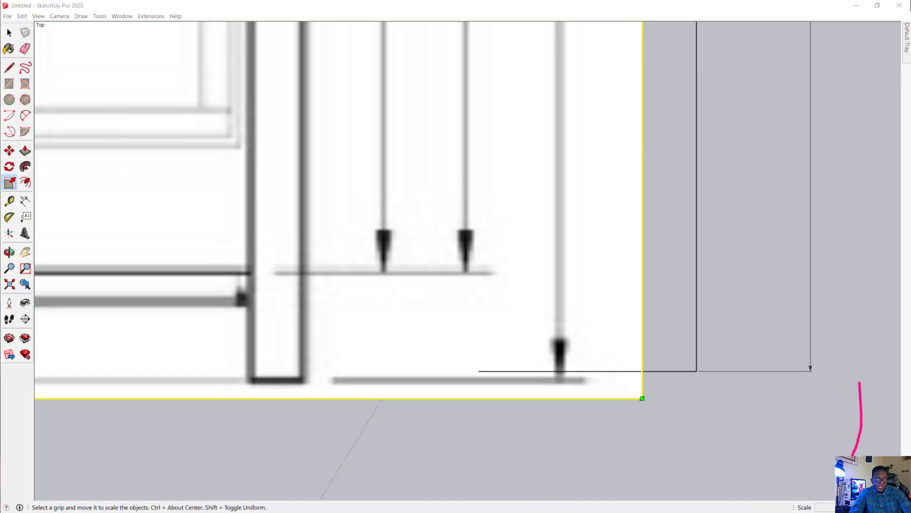
# Scale the floor plan image uniformly by 0.995 from its corner near the lower end of the 5500 dimension.
pyautogui.moveTo(642, 399); pyautogui.dragTo(644, 400)
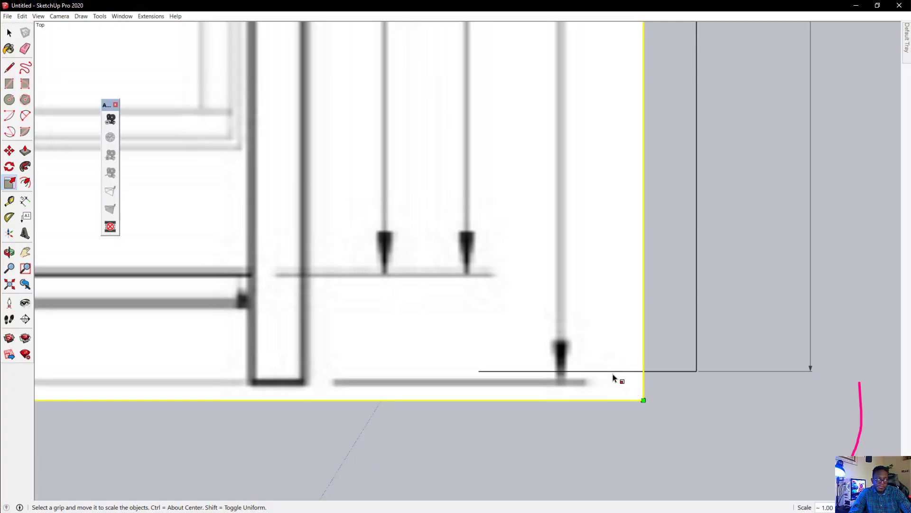
pyautogui.moveTo(644, 400); pyautogui.dragTo(604, 384)
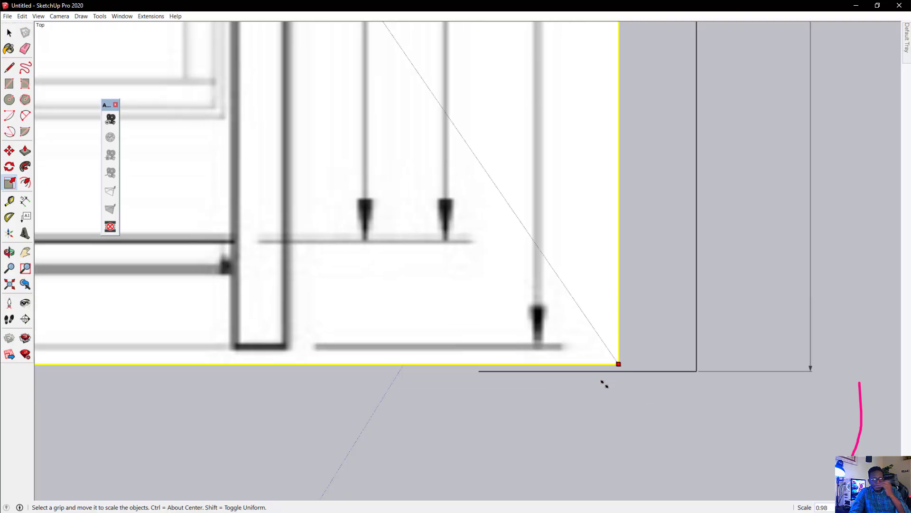
pyautogui.moveTo(586, 366); pyautogui.dragTo(626, 400)
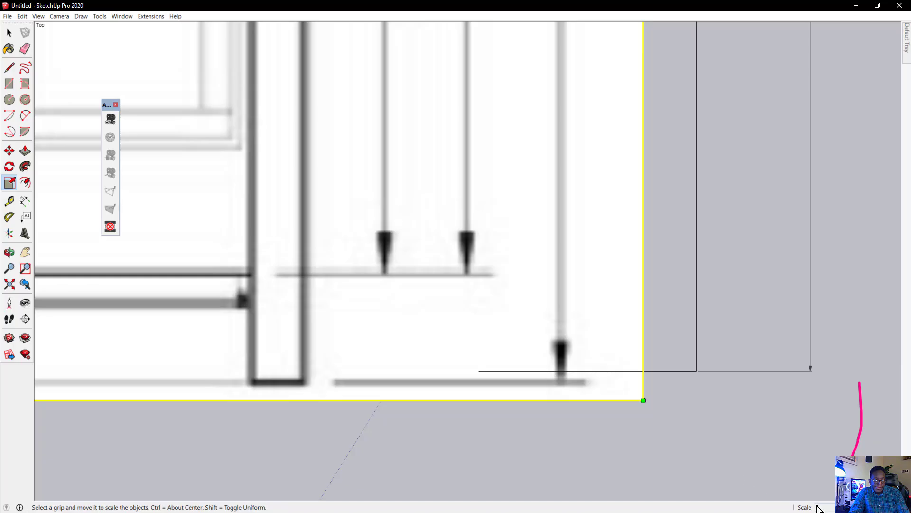
pyautogui.click(643, 400)
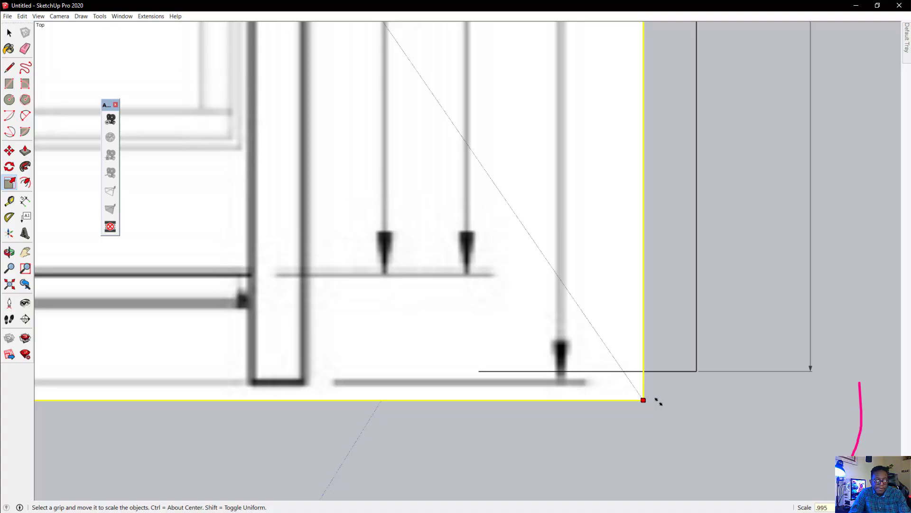
pyautogui.press('Return')
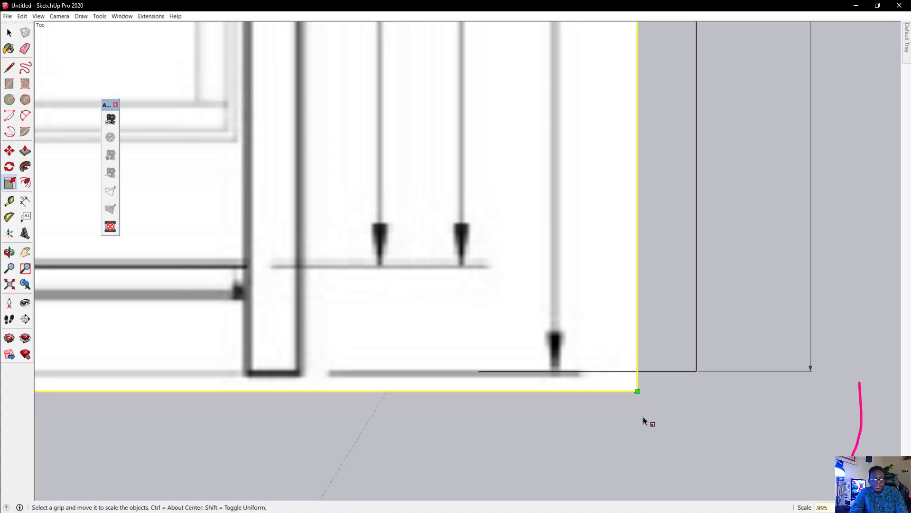
# Scale the floor plan image uniformly by 0.995 from its corner near the upper end of the 5500 dimension.
pyautogui.click(625, 434)
pyautogui.scroll(-5, 625, 434)
pyautogui.scroll(-5, 620, 415)
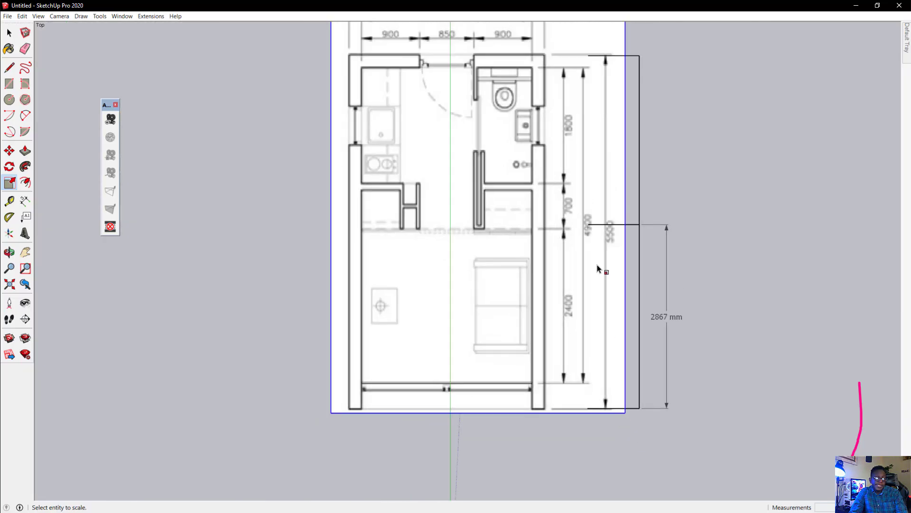
pyautogui.scroll(5, 617, 171)
pyautogui.scroll(6, 653, 184)
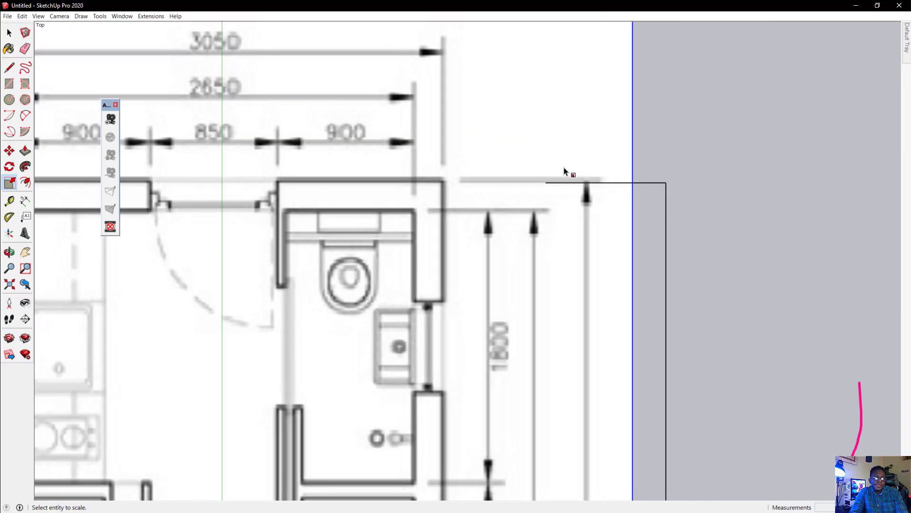
pyautogui.scroll(-5, 593, 152)
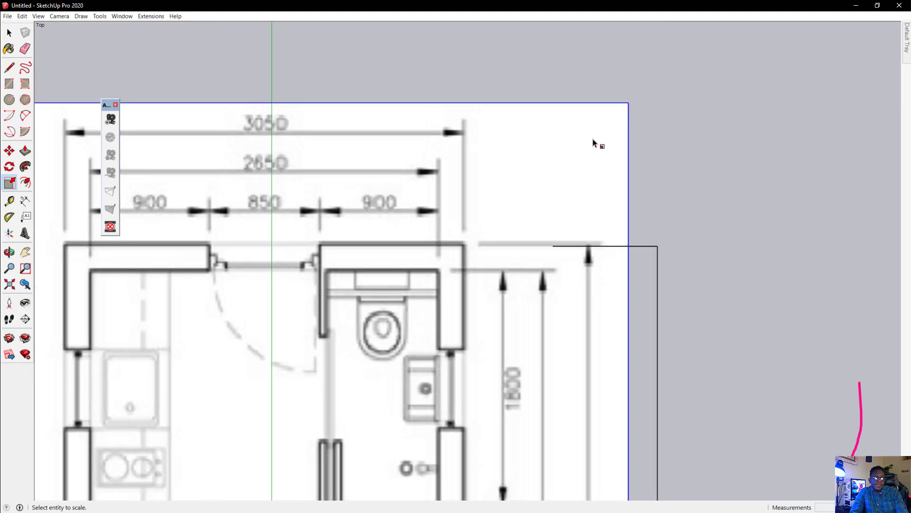
pyautogui.scroll(6, 642, 90)
pyautogui.click(644, 93)
pyautogui.click(649, 78)
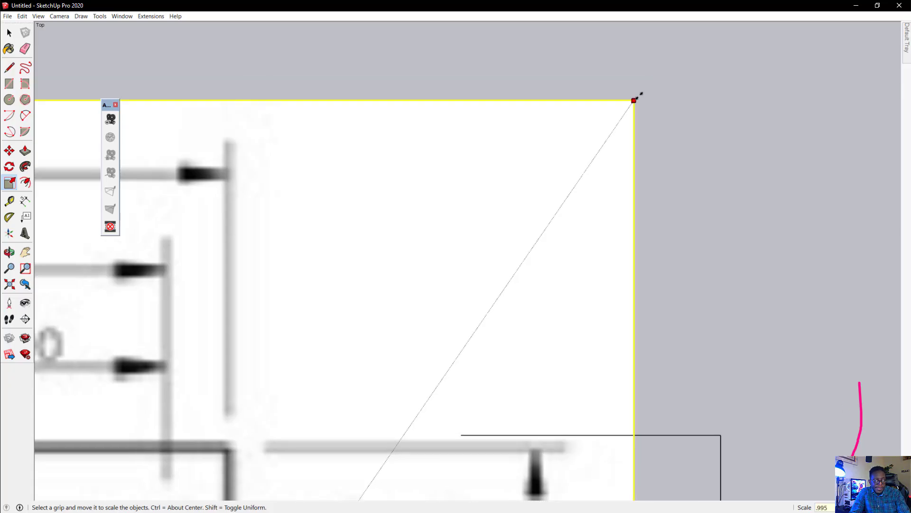
pyautogui.click(639, 96)
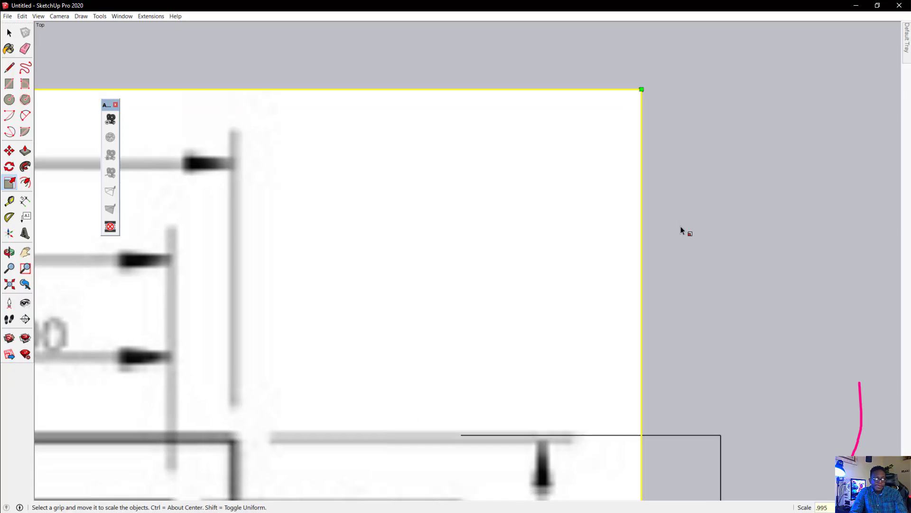
pyautogui.scroll(-8, 535, 243)
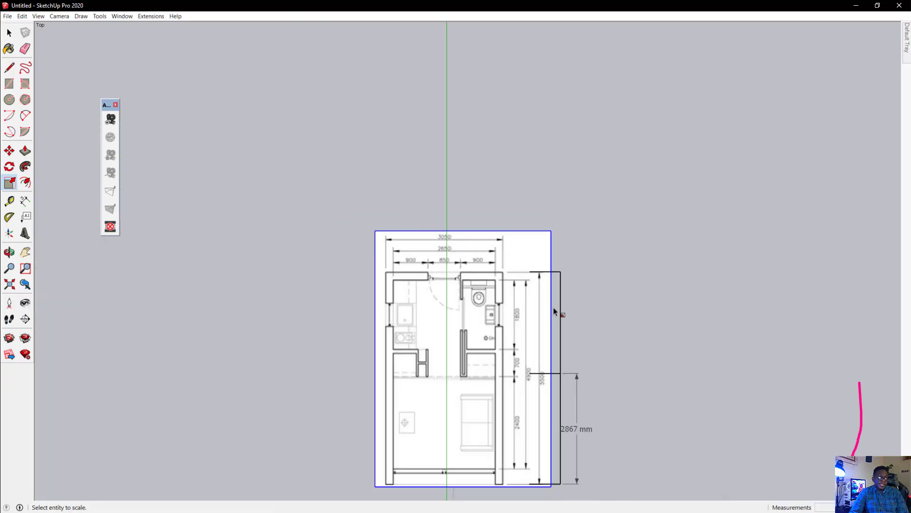
pyautogui.scroll(-2, 554, 313)
pyautogui.scroll(6, 545, 434)
pyautogui.moveTo(480, 382)
pyautogui.mouseDown(button='middle')
pyautogui.moveTo(293, 171)
pyautogui.moveTo(256, 114)
pyautogui.moveTo(409, 123)
pyautogui.moveTo(626, 158)
pyautogui.moveTo(646, 174)
pyautogui.moveTo(542, 183)
pyautogui.mouseUp(button='middle')
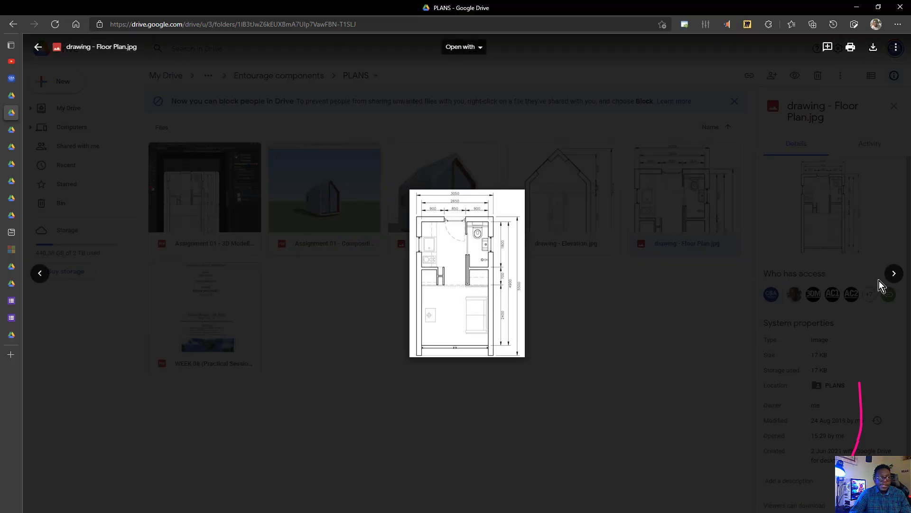
# Download drawing - Elevation.jpg from the PLANS folder in Google Drive and show the downloaded file in its folder.
pyautogui.click(895, 274)
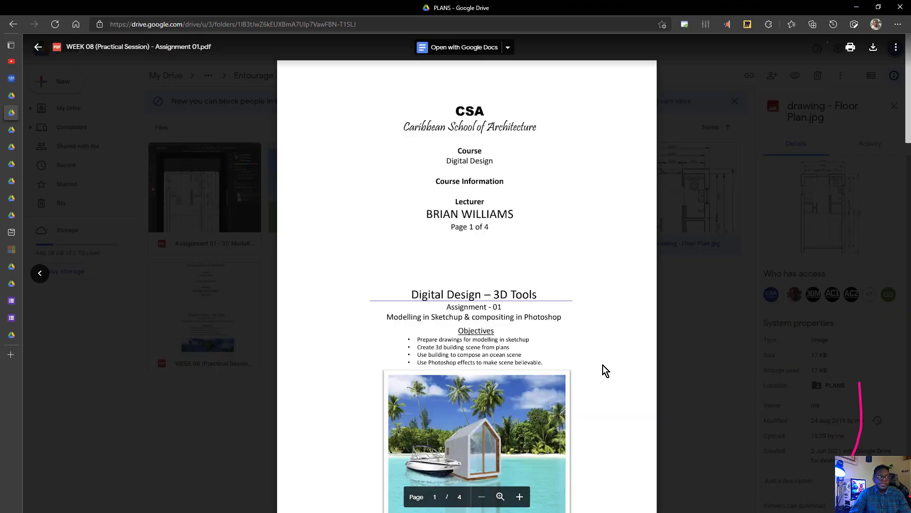
pyautogui.click(697, 381)
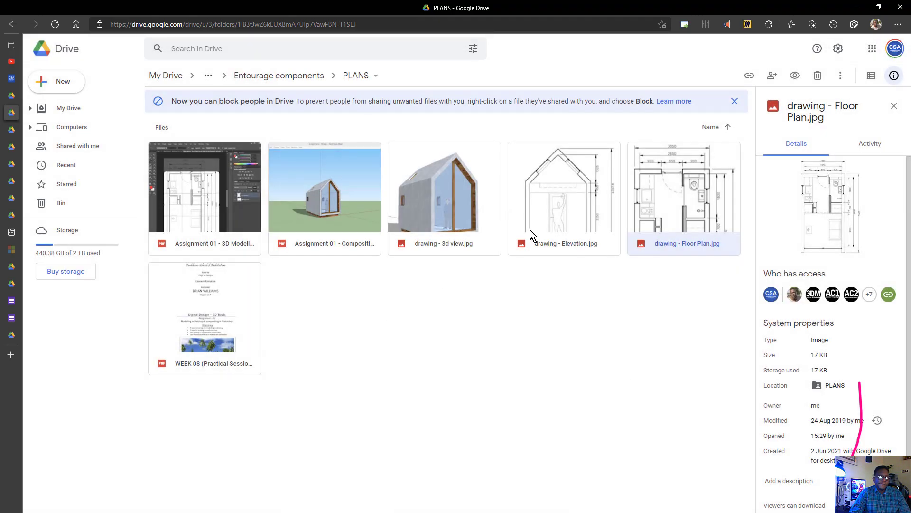
pyautogui.click(473, 221)
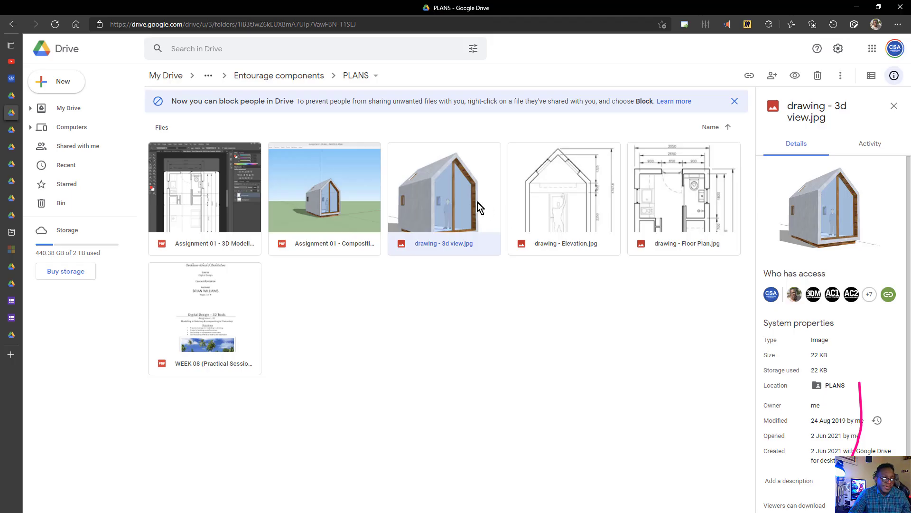
pyautogui.click(558, 201)
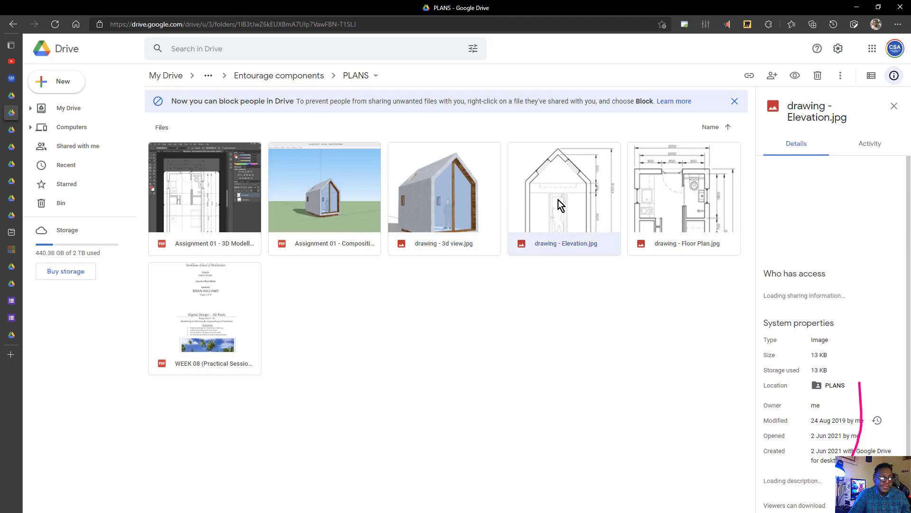
pyautogui.rightClick(558, 201)
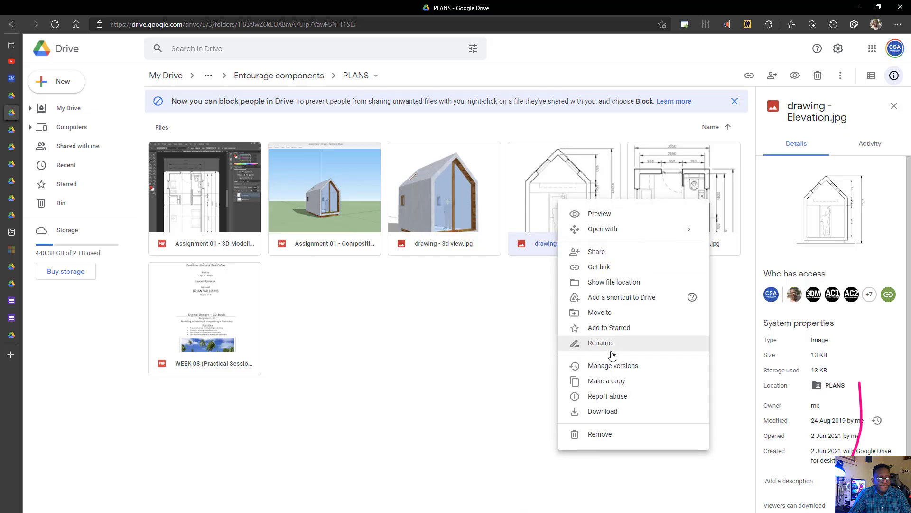
pyautogui.click(605, 411)
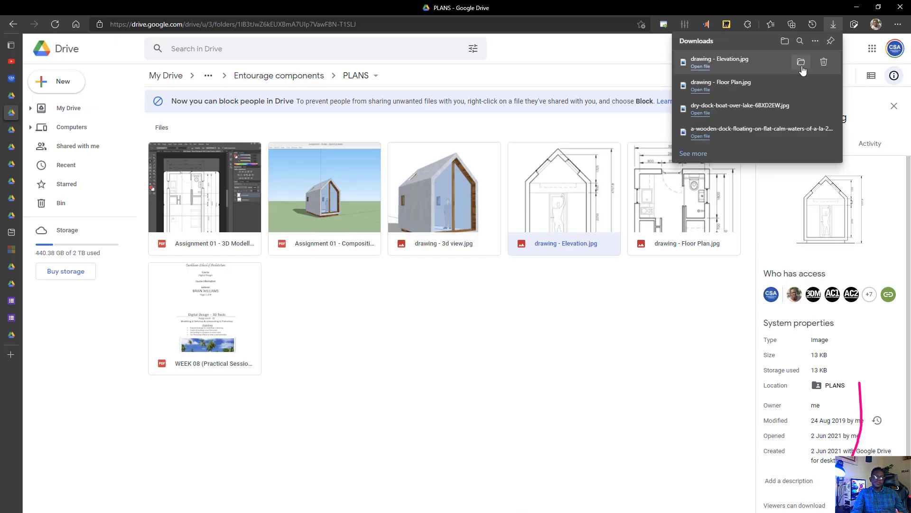
pyautogui.click(802, 65)
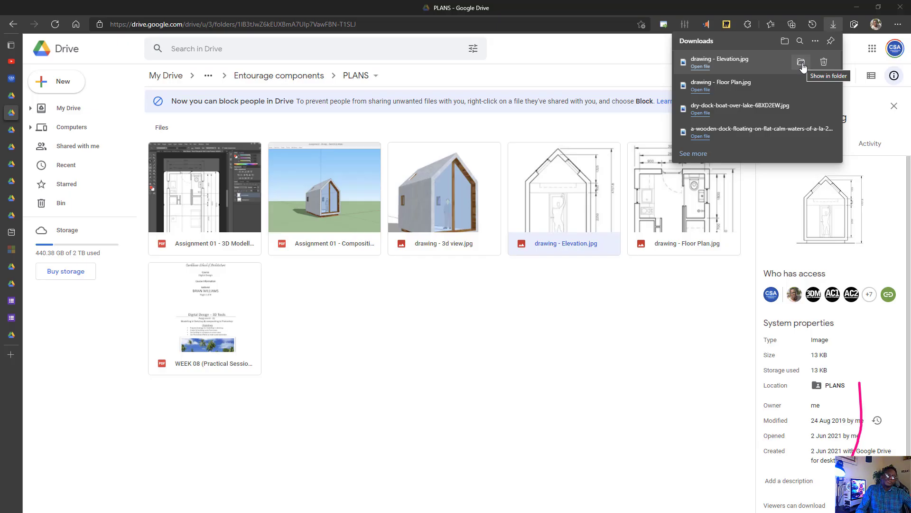
pyautogui.click(861, 7)
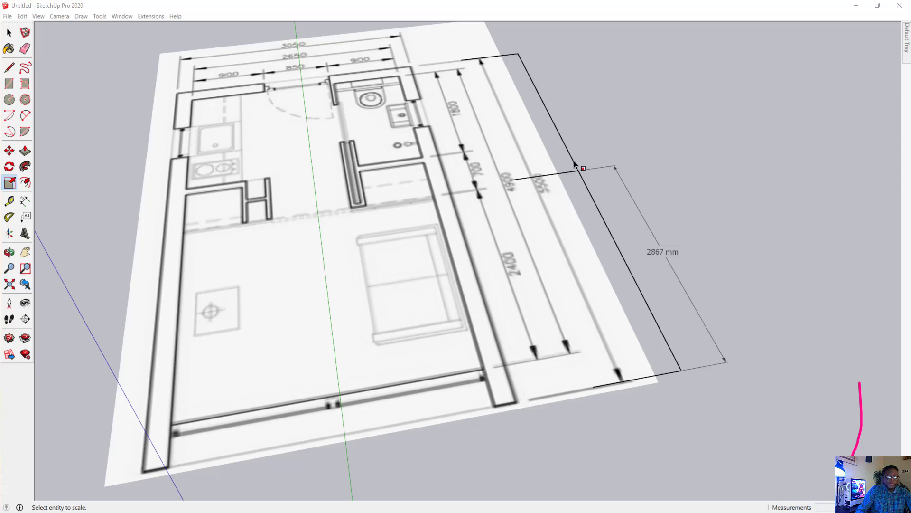
# Import the downloaded drawing - Elevation.jpg into the SketchUp model, placing it flat across the floor plan's long side opposite the reference lines.
pyautogui.scroll(-4, 575, 164)
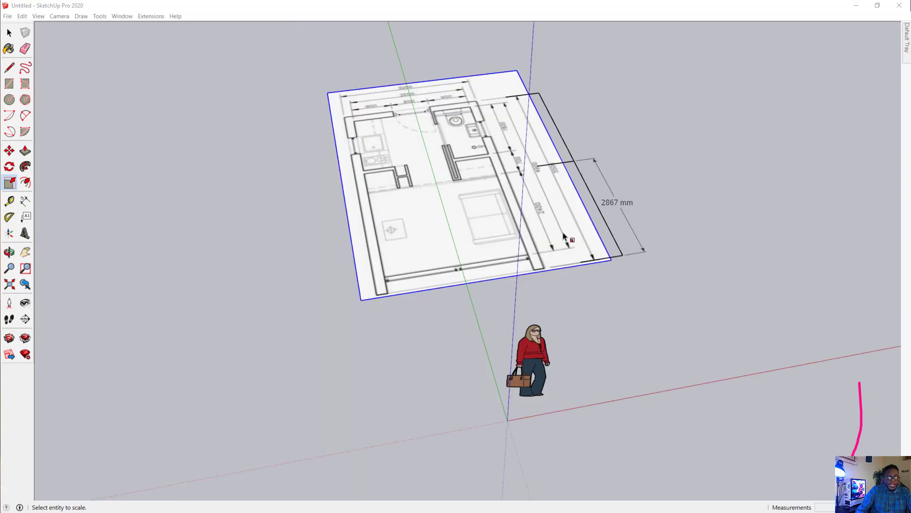
pyautogui.middleClick(538, 350)
pyautogui.moveTo(538, 350); pyautogui.dragTo(577, 418, button='middle')
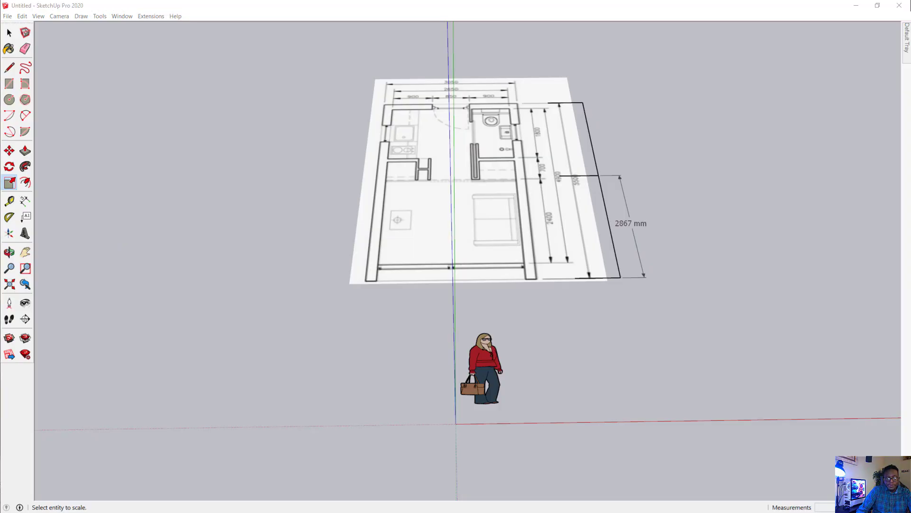
pyautogui.moveTo(576, 376)
pyautogui.mouseDown(button='middle')
pyautogui.moveTo(425, 386)
pyautogui.moveTo(265, 263)
pyautogui.mouseUp(button='middle')
pyautogui.click(9, 33)
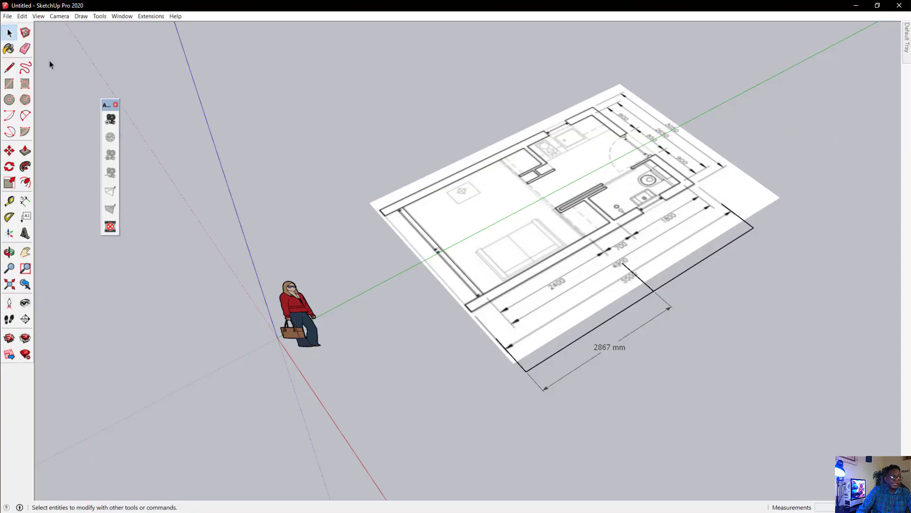
pyautogui.moveTo(616, 309); pyautogui.dragTo(570, 327, button='middle')
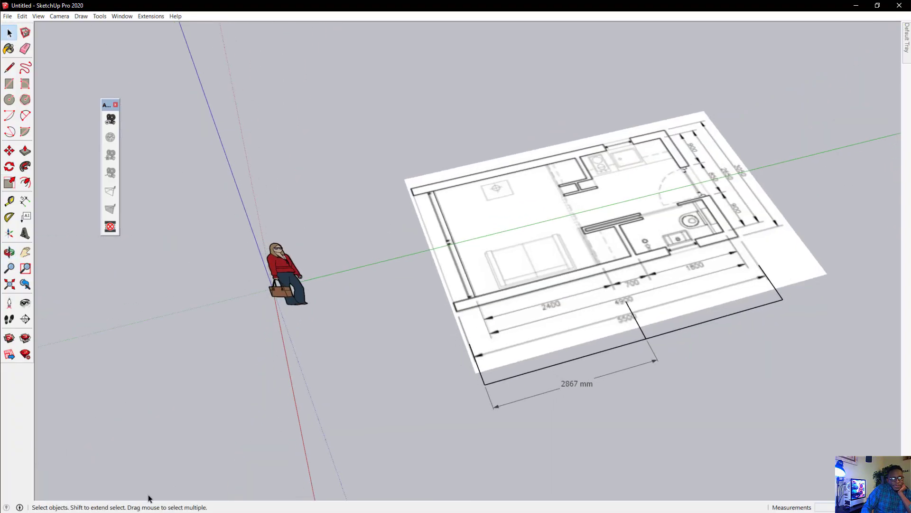
pyautogui.hotkey('alt', 'Tab')
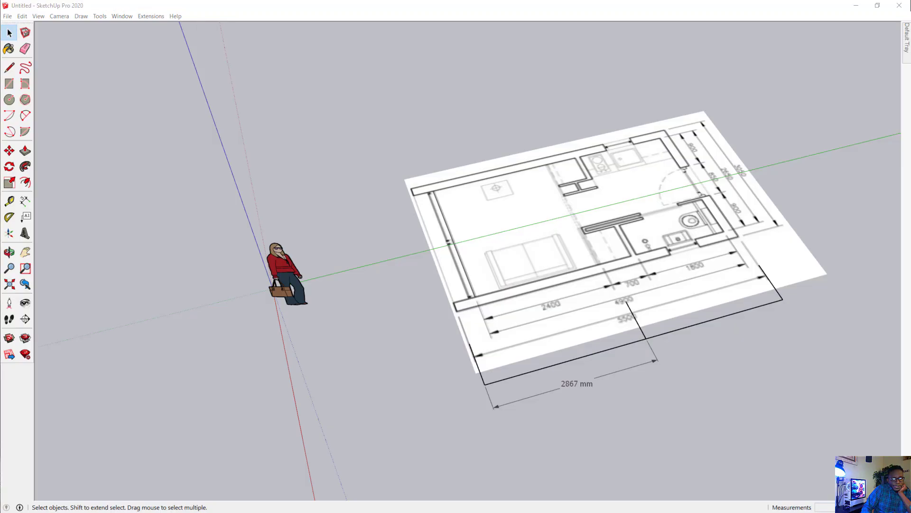
pyautogui.moveTo(378, 313)
pyautogui.mouseDown()
pyautogui.moveTo(368, 253)
pyautogui.moveTo(372, 112)
pyautogui.mouseUp()
pyautogui.scroll(-3, 370, 143)
pyautogui.scroll(2, 570, 121)
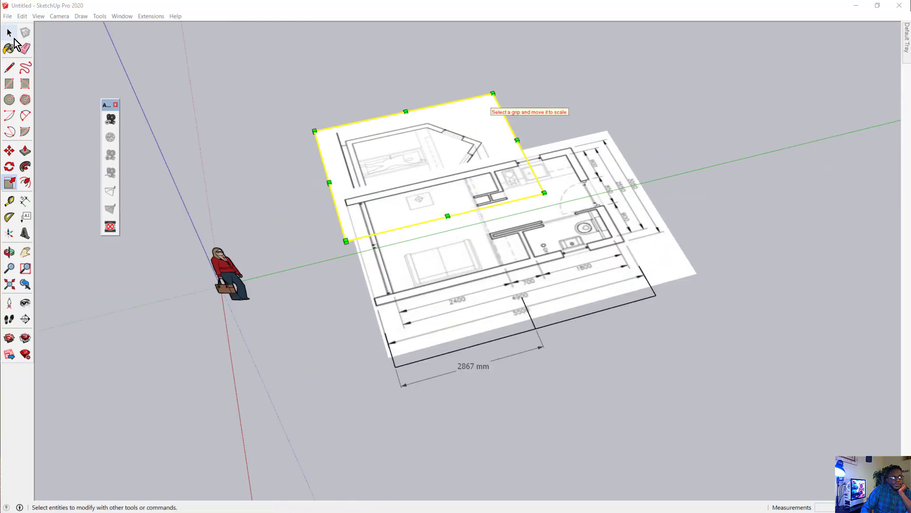
# Move the elevation image about 9512 mm so it lies clear of the floor plan, beyond the entrance-door end.
pyautogui.press('space')
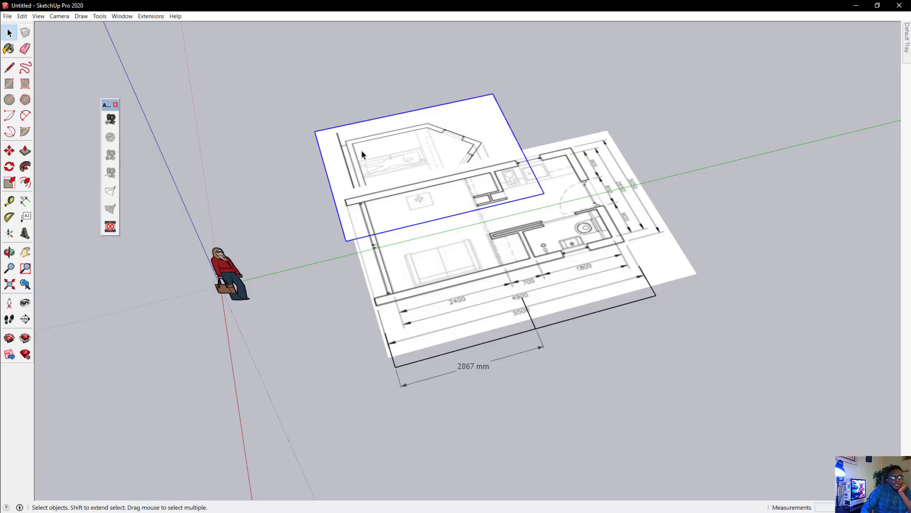
pyautogui.click(497, 92)
pyautogui.click(491, 108)
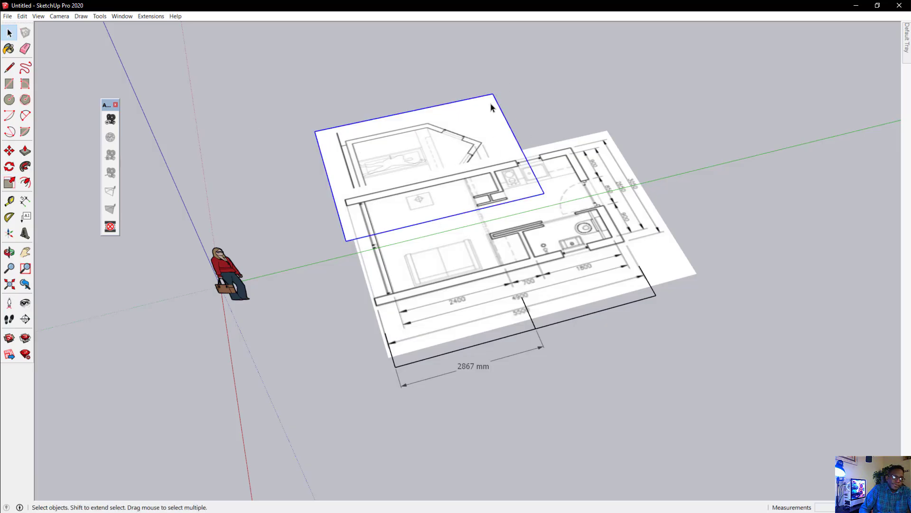
pyautogui.press('m')
pyautogui.click(637, 128)
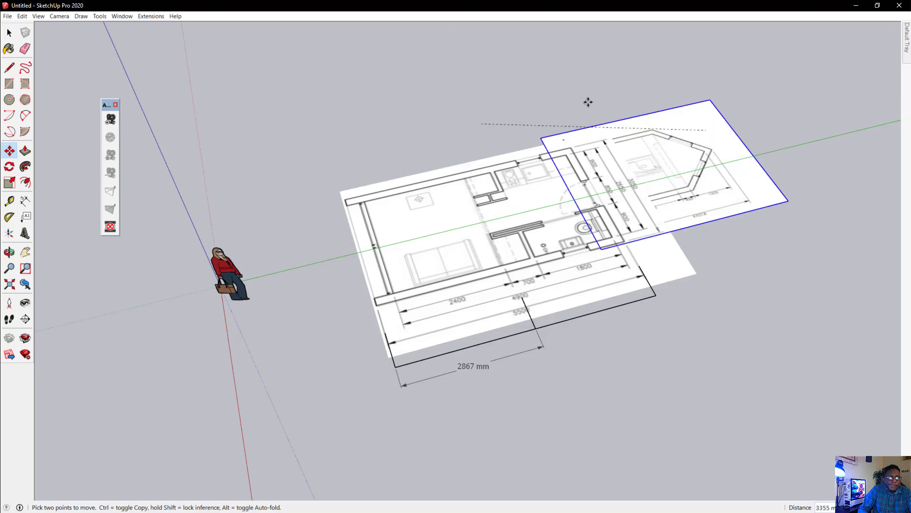
pyautogui.click(839, 100)
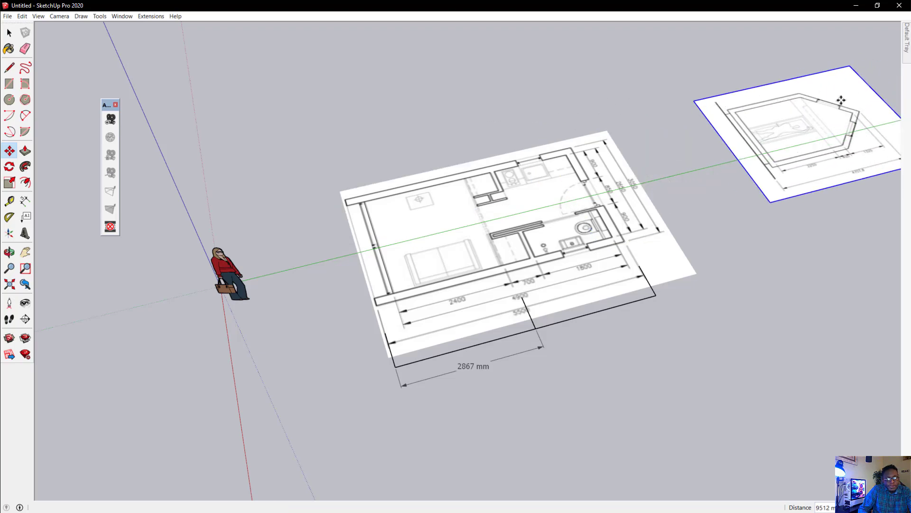
# Draw a guide line along the green axis from the bathroom-side outer wall of the floor plan to the elevation image.
pyautogui.scroll(5, 606, 187)
pyautogui.moveTo(607, 187); pyautogui.dragTo(411, 185, button='middle')
pyautogui.scroll(-3, 389, 195)
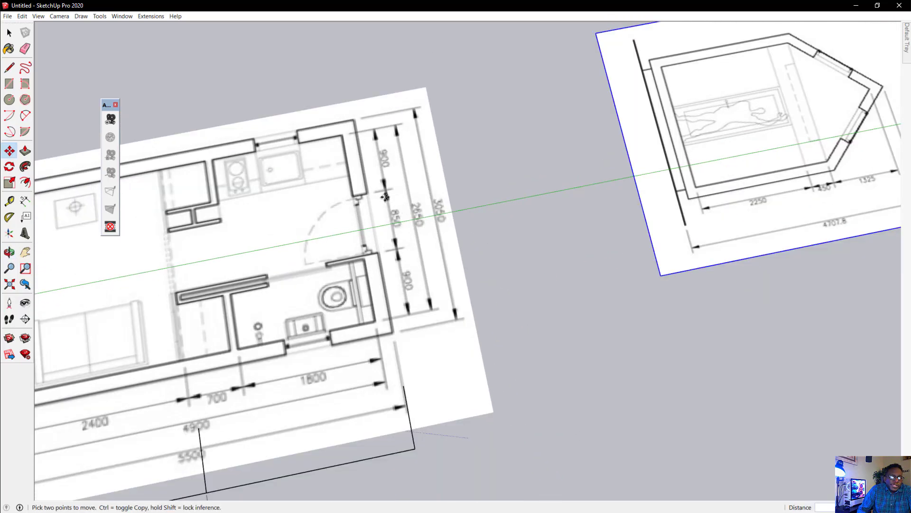
pyautogui.scroll(5, 246, 195)
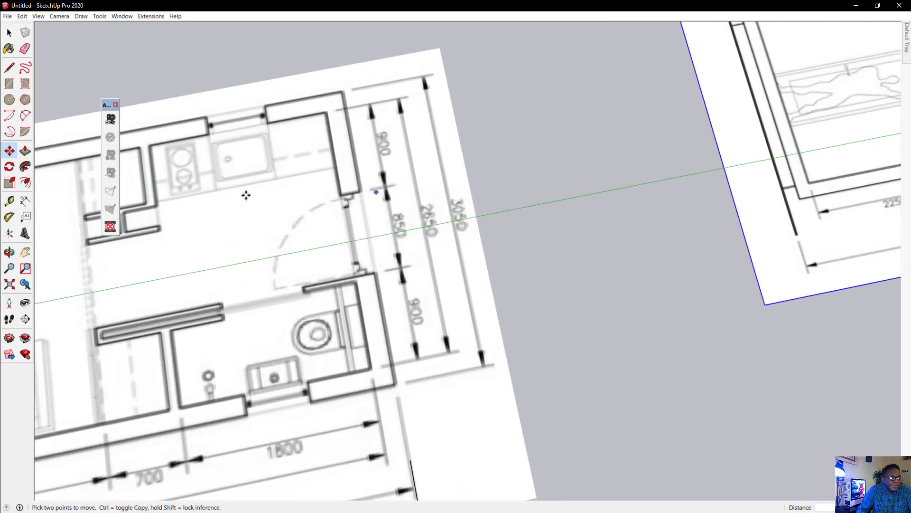
pyautogui.click(13, 72)
pyautogui.click(340, 394)
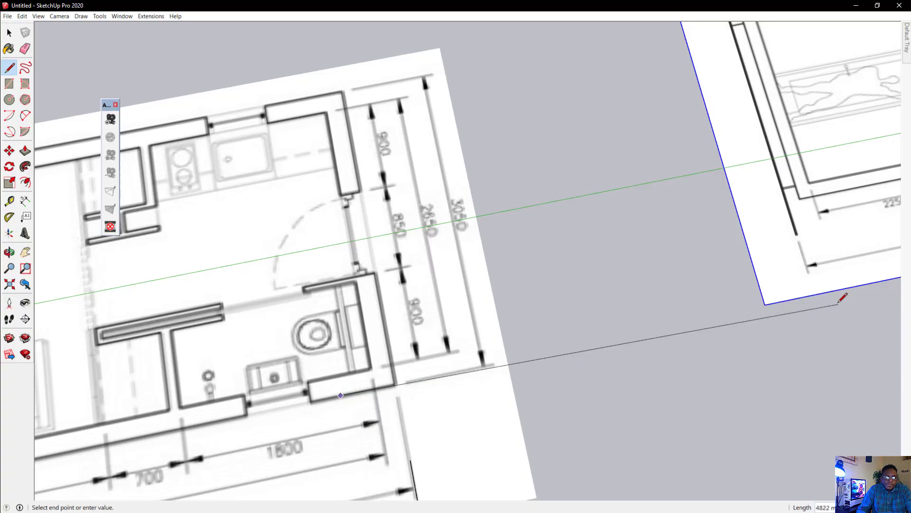
pyautogui.click(853, 289)
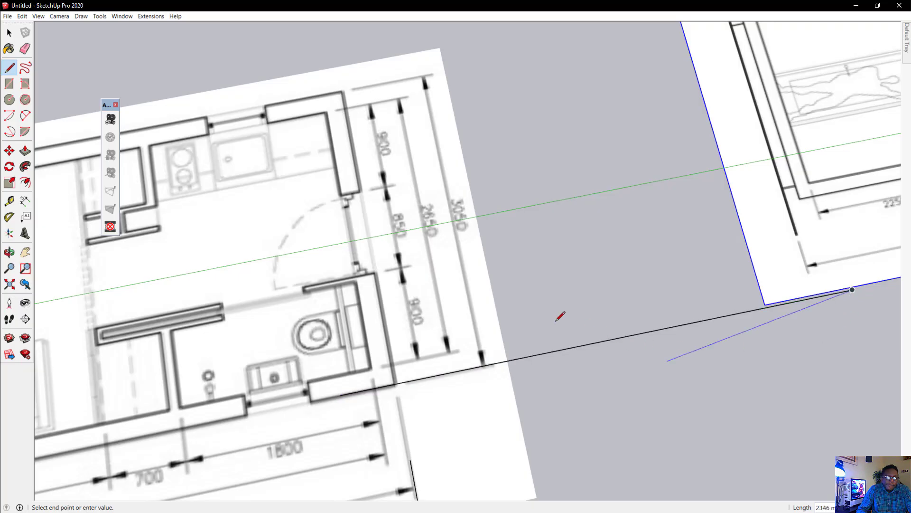
pyautogui.press('Escape')
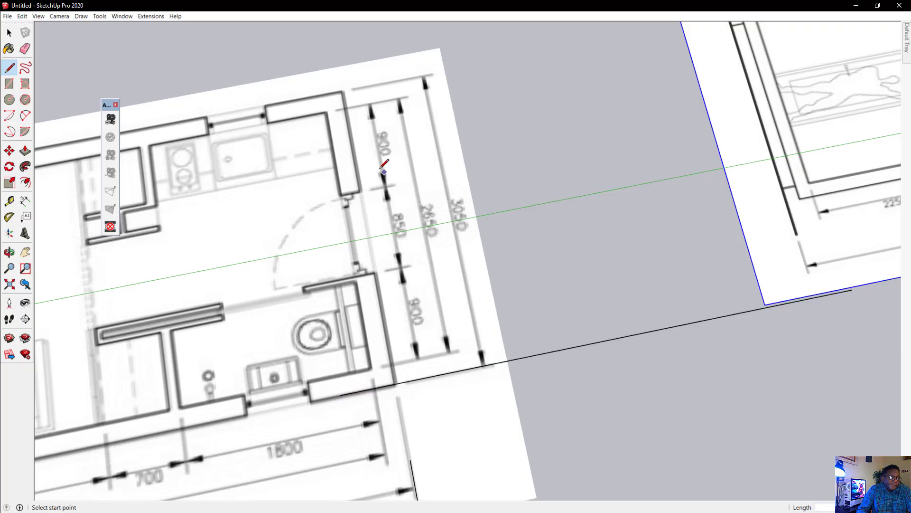
# Draw a second guide line along the green axis from the kitchen-side outer wall of the floor plan across to the elevation image.
pyautogui.click(276, 104)
pyautogui.scroll(-2, 169, 244)
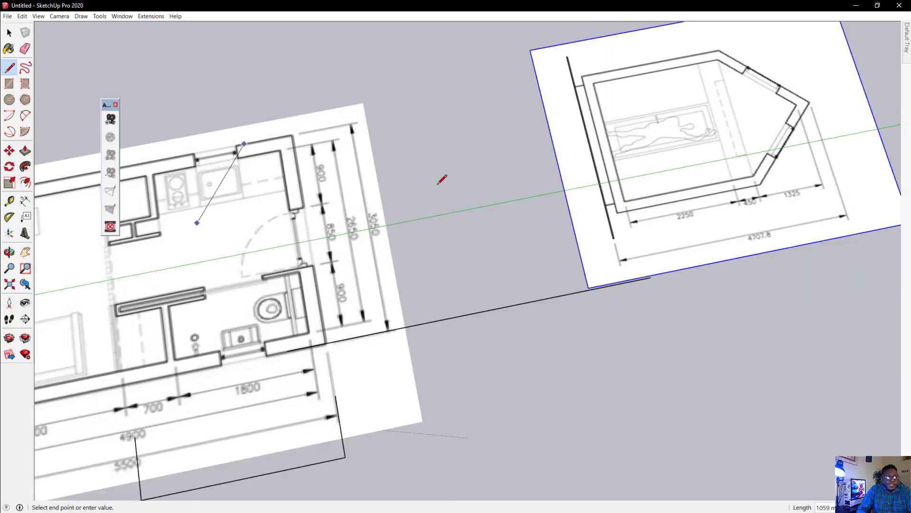
pyautogui.click(624, 70)
pyautogui.moveTo(643, 158); pyautogui.dragTo(596, 142, button='middle')
pyautogui.scroll(5, 273, 97)
pyautogui.scroll(2, 271, 98)
pyautogui.scroll(-2, 277, 120)
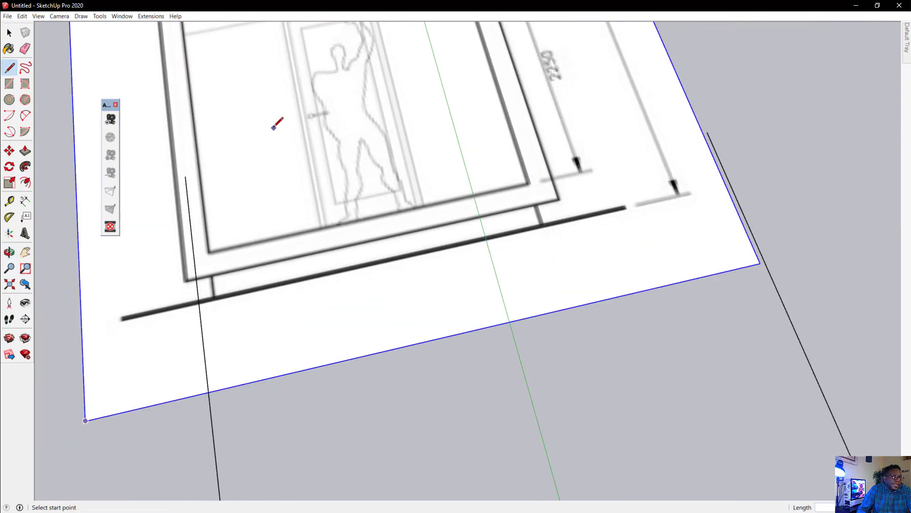
# Move the elevation image slightly so its base sits closer to the kitchen-side guide line.
pyautogui.click(13, 150)
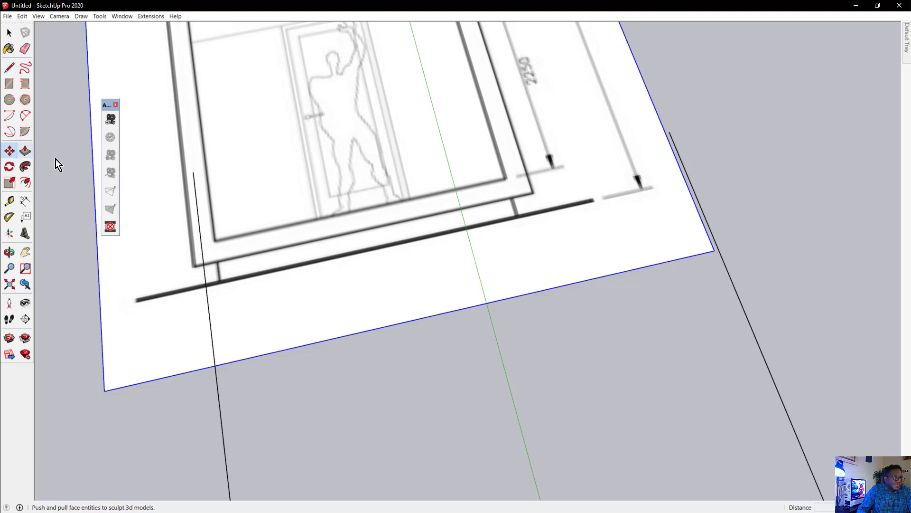
pyautogui.scroll(3, 209, 259)
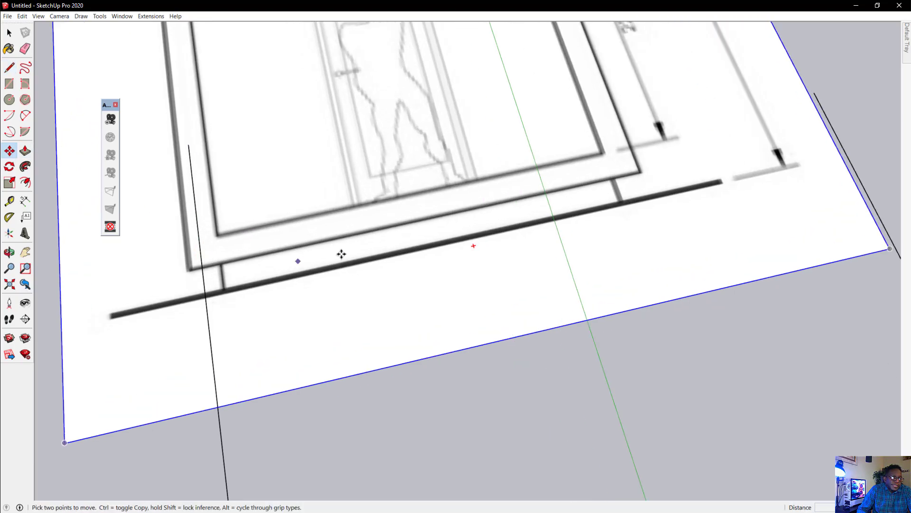
pyautogui.scroll(-3, 345, 242)
pyautogui.scroll(2, 345, 232)
pyautogui.click(345, 231)
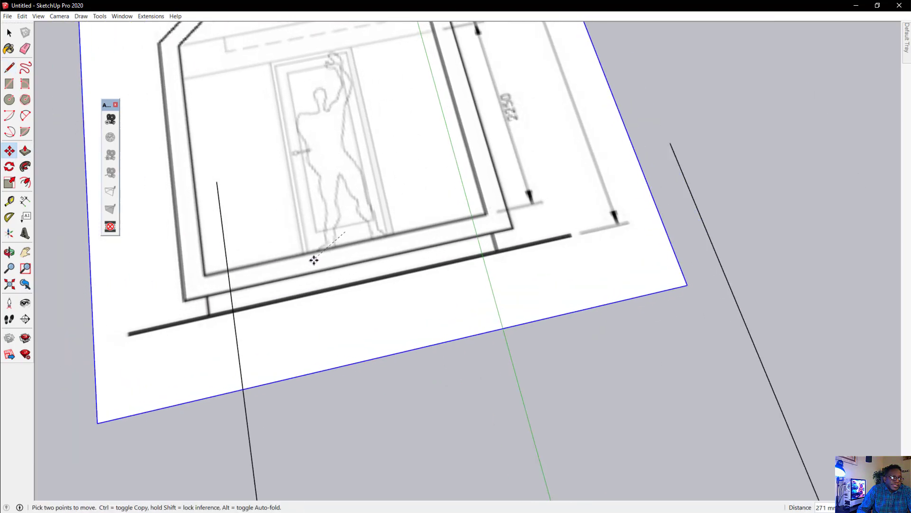
pyautogui.click(317, 263)
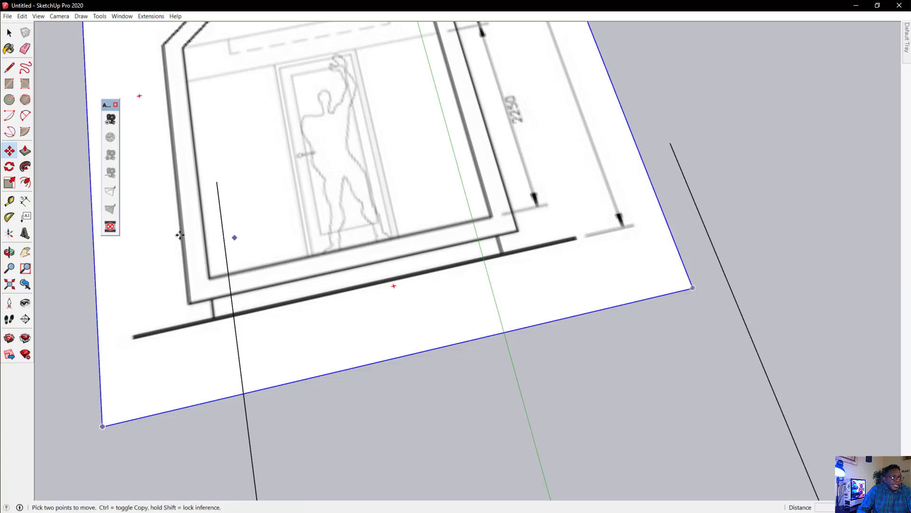
# Scale the elevation image down from its two roof-end corners, using about 0.86 from the corner beside the height dimensions.
pyautogui.click(9, 182)
pyautogui.scroll(-2, 482, 365)
pyautogui.scroll(-2, 362, 272)
pyautogui.scroll(-3, 362, 271)
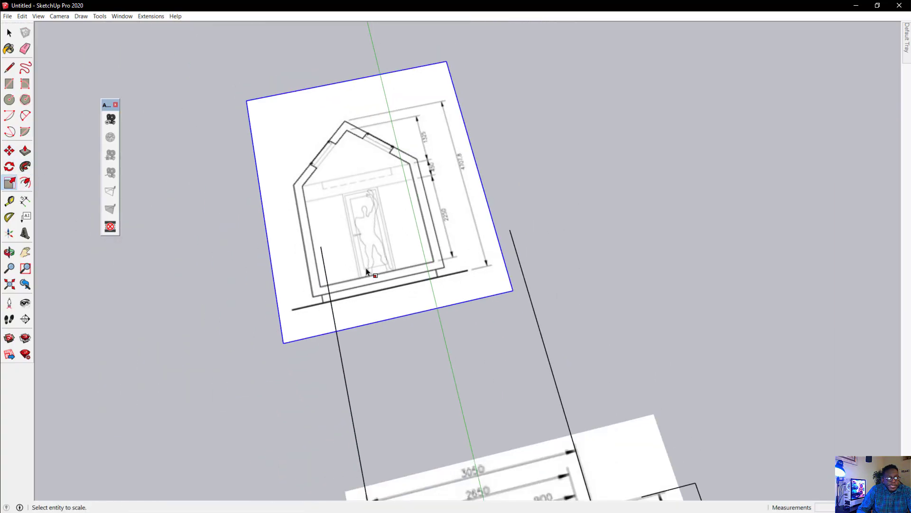
pyautogui.scroll(2, 363, 150)
pyautogui.scroll(2, 273, 113)
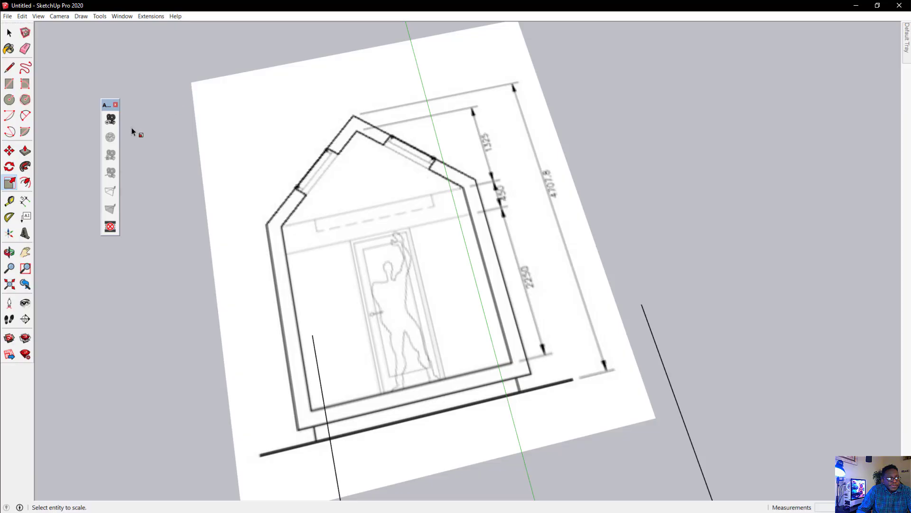
pyautogui.click(195, 104)
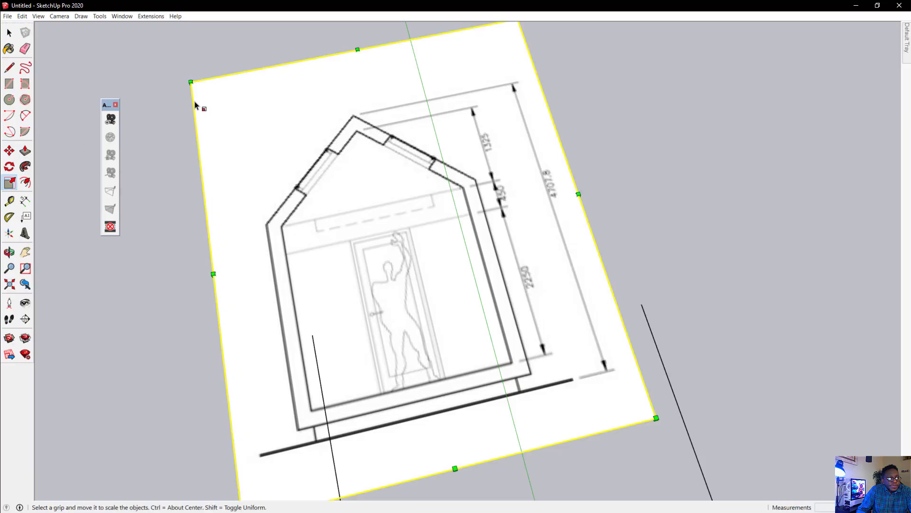
pyautogui.moveTo(192, 84); pyautogui.dragTo(219, 119)
pyautogui.moveTo(526, 45); pyautogui.dragTo(498, 97)
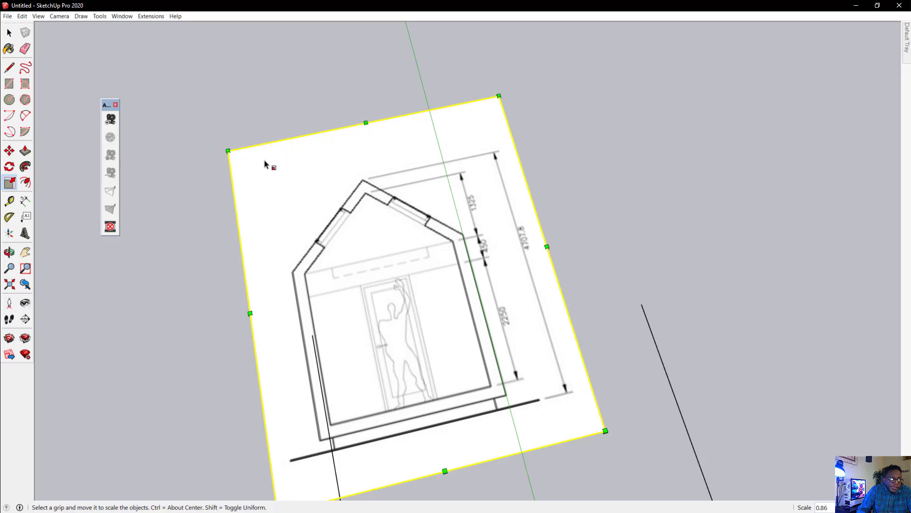
pyautogui.moveTo(228, 152); pyautogui.dragTo(242, 170)
pyautogui.scroll(5, 373, 463)
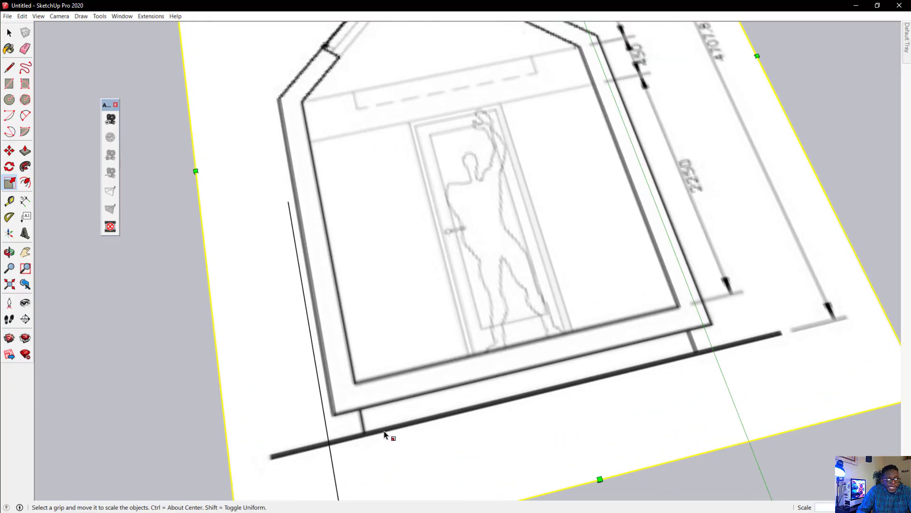
# Move the elevation image about 50 mm to bring its outer wall's base corner onto the kitchen-side guide line.
pyautogui.click(11, 151)
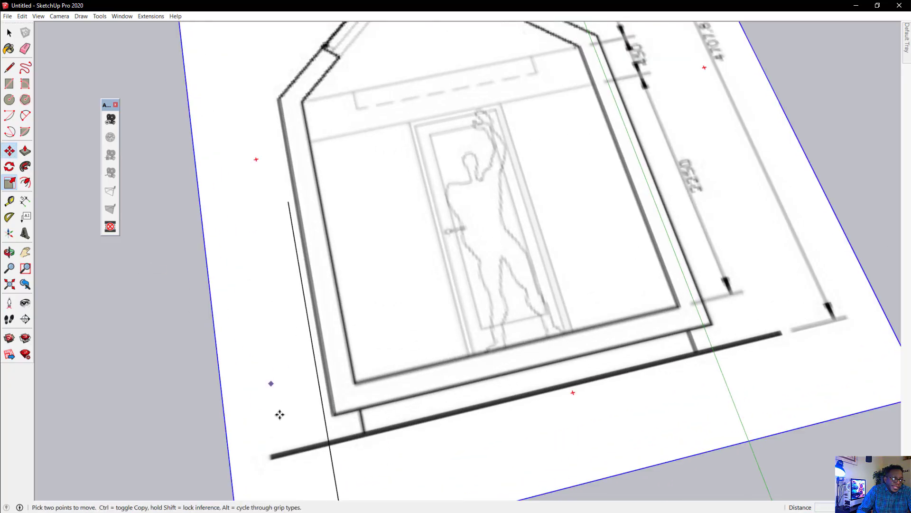
pyautogui.scroll(2, 362, 424)
pyautogui.click(342, 406)
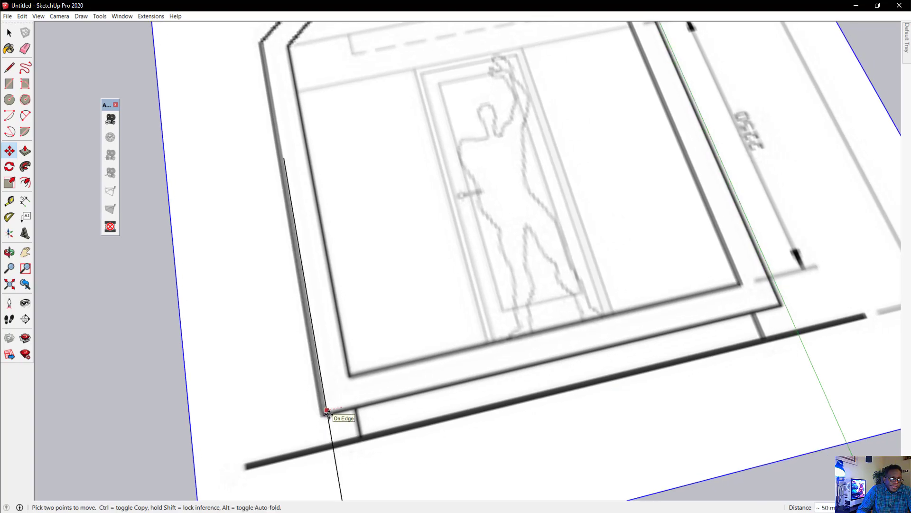
pyautogui.click(328, 414)
# Nudge the elevation image about 14 mm to align the outer wall's base corner precisely with the kitchen-side guide line.
pyautogui.scroll(-5, 430, 370)
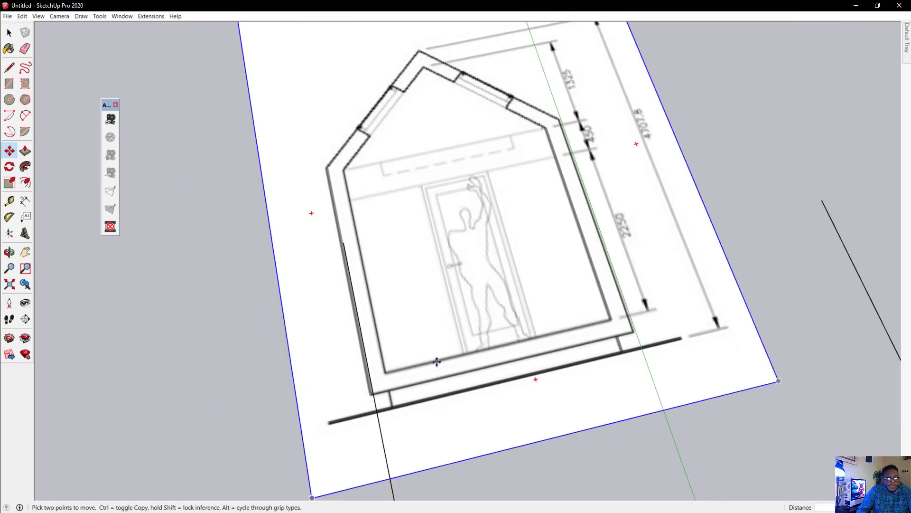
pyautogui.scroll(6, 613, 366)
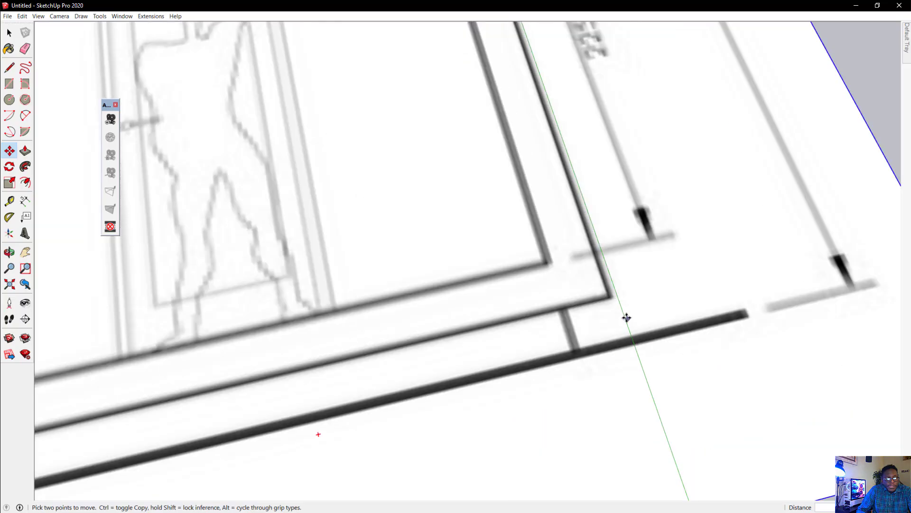
pyautogui.moveTo(627, 317)
pyautogui.mouseDown(button='middle')
pyautogui.moveTo(541, 313)
pyautogui.moveTo(602, 315)
pyautogui.mouseUp(button='middle')
pyautogui.scroll(2, 602, 314)
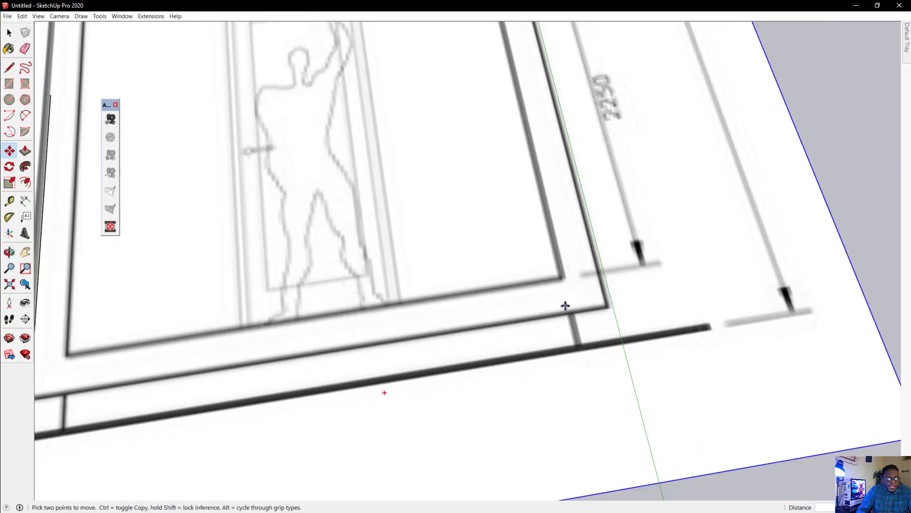
pyautogui.scroll(-2, 565, 306)
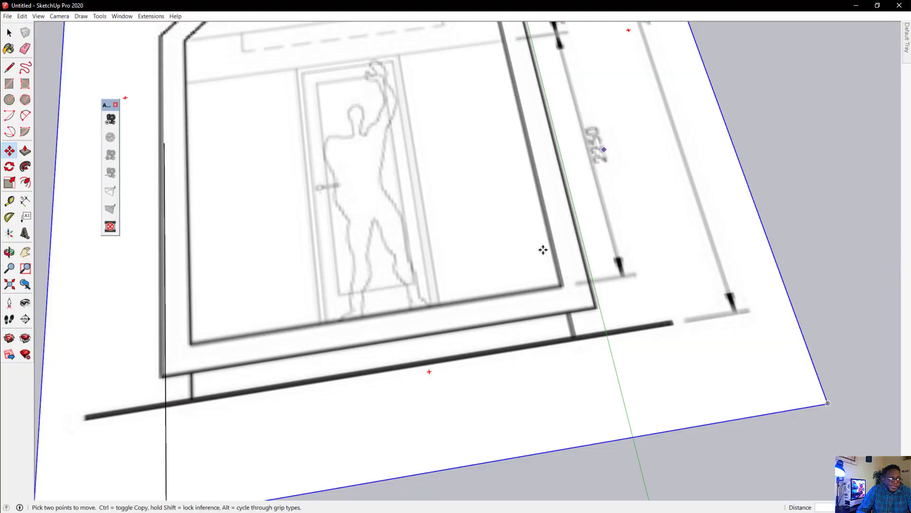
pyautogui.scroll(2, 150, 371)
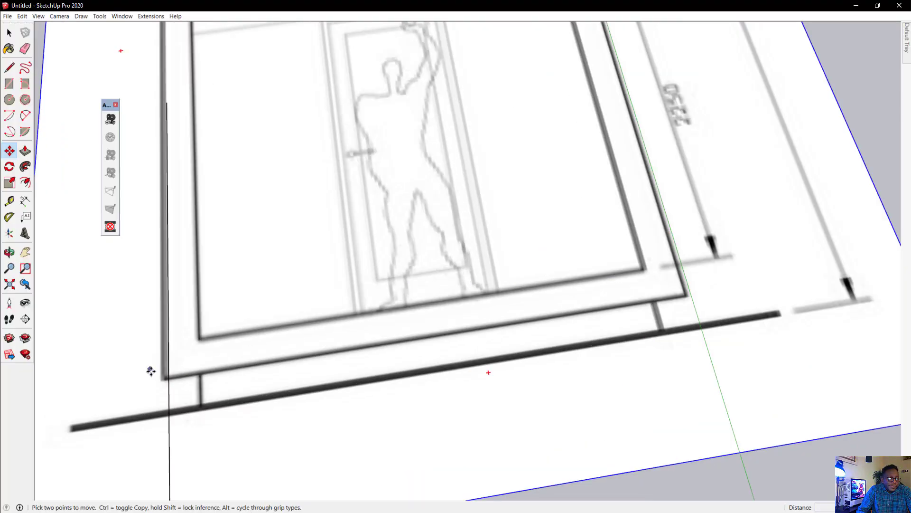
pyautogui.scroll(2, 157, 375)
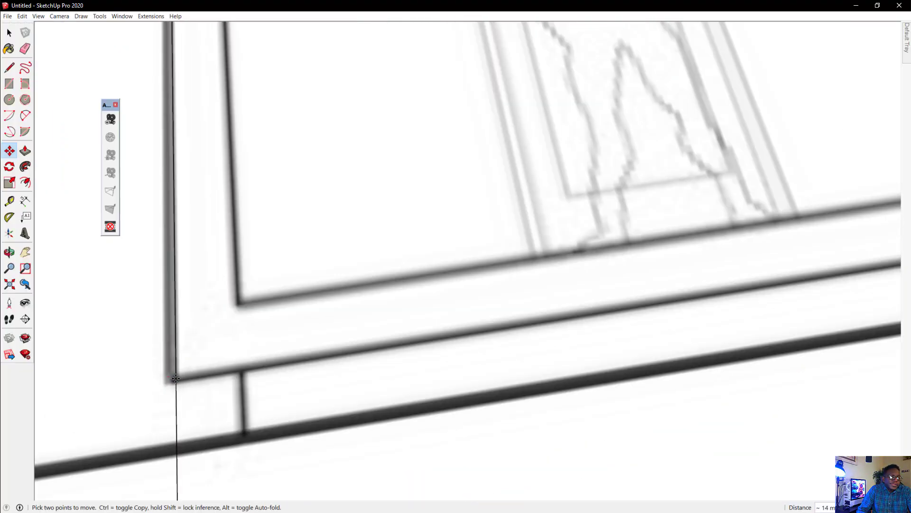
pyautogui.scroll(-2, 256, 408)
pyautogui.scroll(-5, 462, 399)
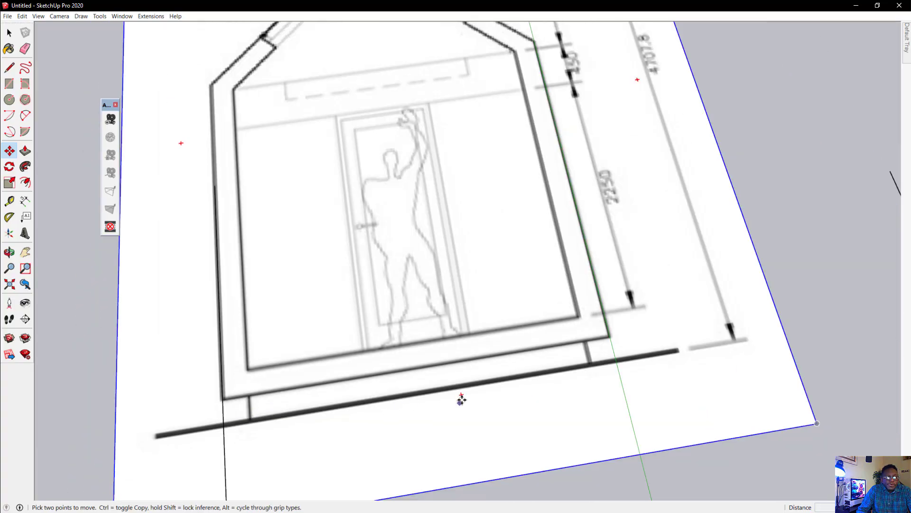
pyautogui.scroll(-4, 483, 313)
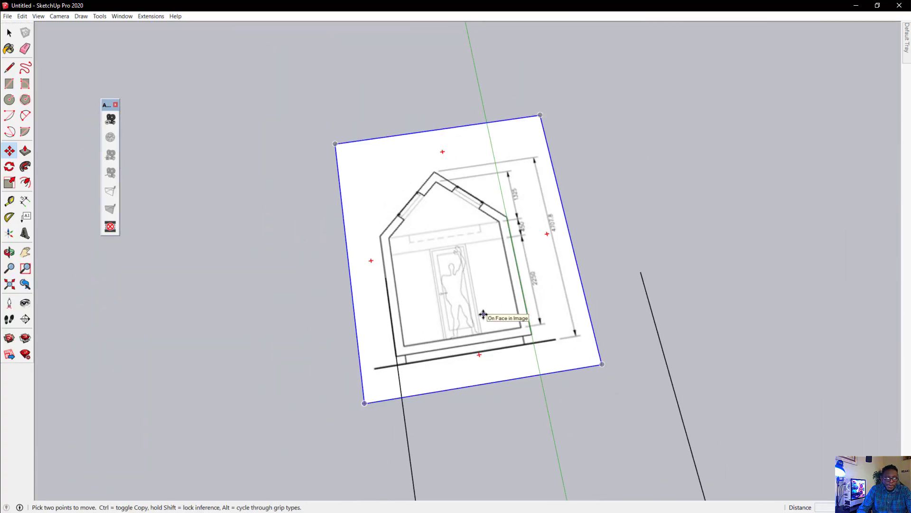
# Trace the outer edge of the bathroom-side long wall from its living-room end corner to the entrance-end corner, a line about 5526 mm long.
pyautogui.moveTo(483, 313)
pyautogui.mouseDown(button='middle')
pyautogui.moveTo(565, 385)
pyautogui.moveTo(511, 417)
pyautogui.moveTo(602, 328)
pyautogui.moveTo(692, 362)
pyautogui.mouseUp(button='middle')
pyautogui.press('m')
pyautogui.scroll(5, 770, 437)
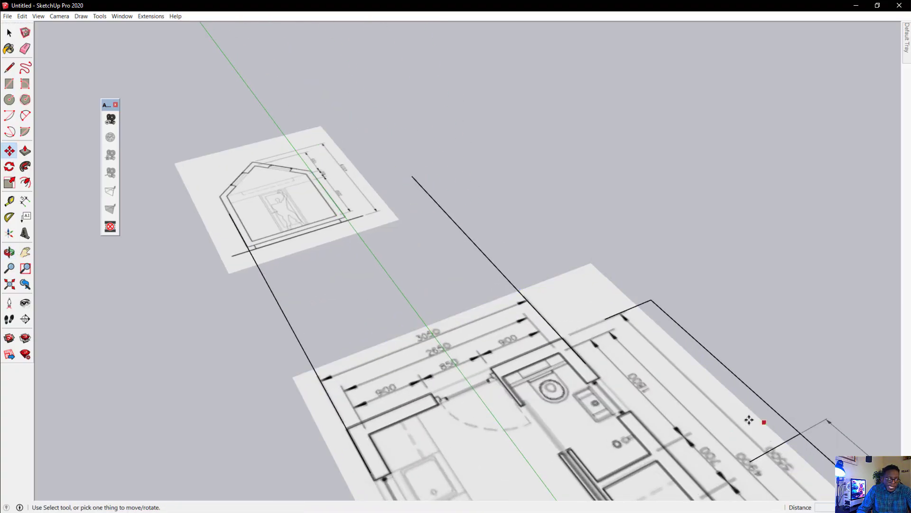
pyautogui.moveTo(753, 421); pyautogui.dragTo(451, 319, button='middle')
pyautogui.scroll(-1, 476, 320)
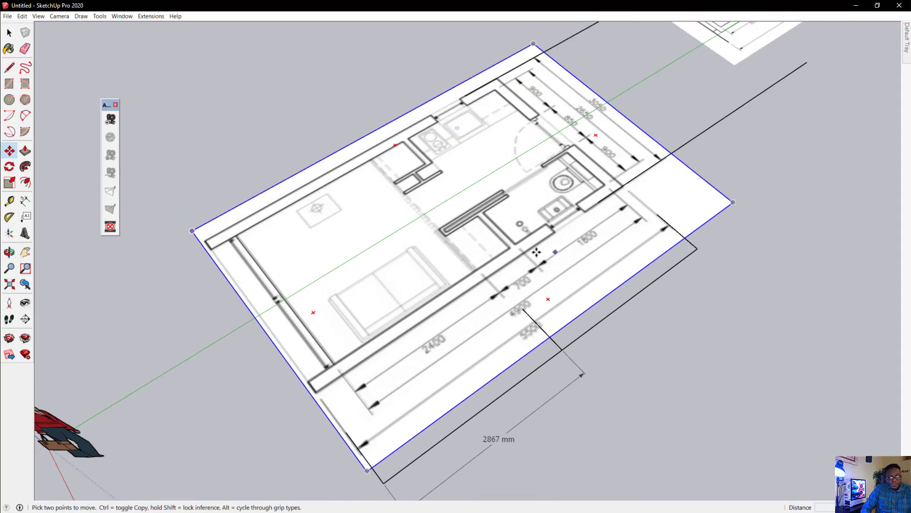
pyautogui.scroll(2, 496, 309)
pyautogui.moveTo(507, 308); pyautogui.dragTo(318, 341, button='middle')
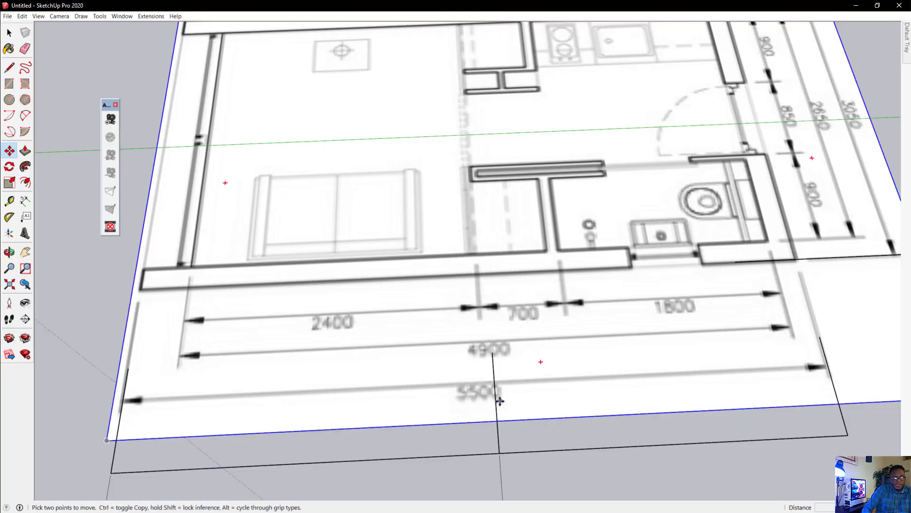
pyautogui.click(9, 68)
pyautogui.scroll(10, 140, 295)
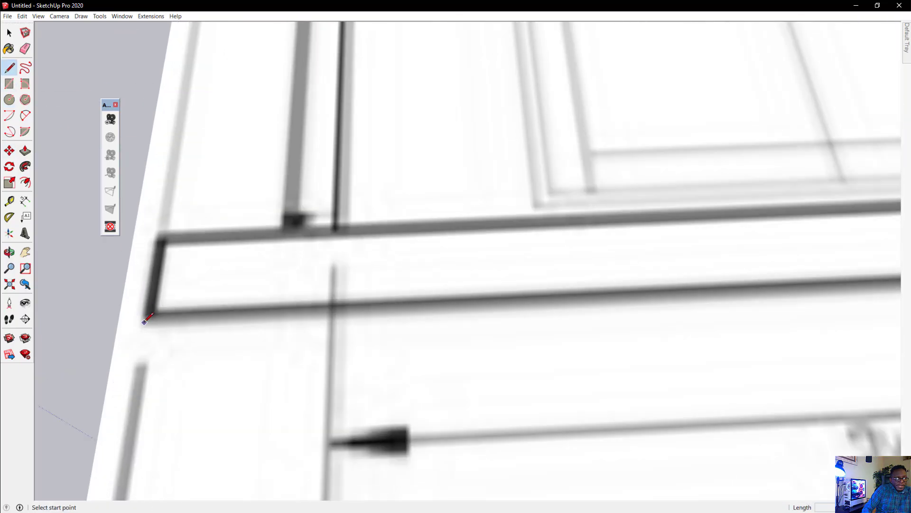
pyautogui.click(145, 321)
pyautogui.scroll(-8, 77, 351)
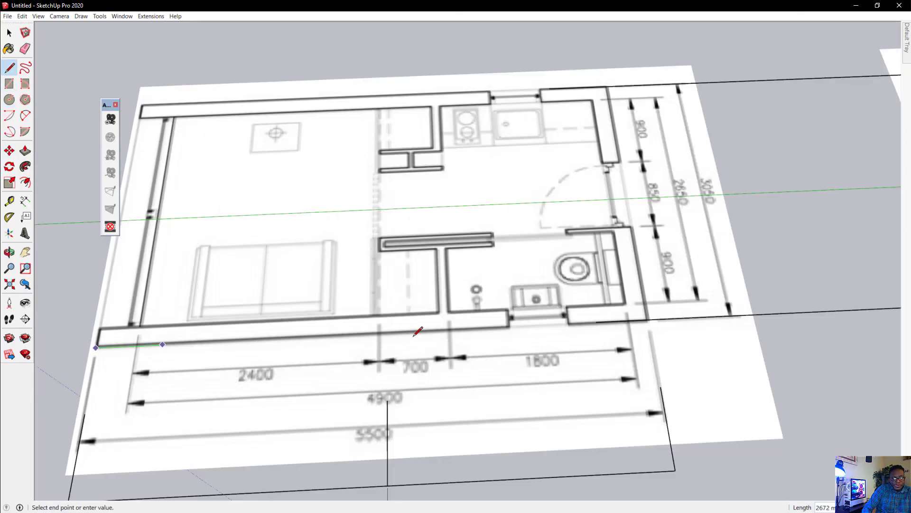
pyautogui.scroll(-3, 476, 340)
pyautogui.scroll(10, 432, 313)
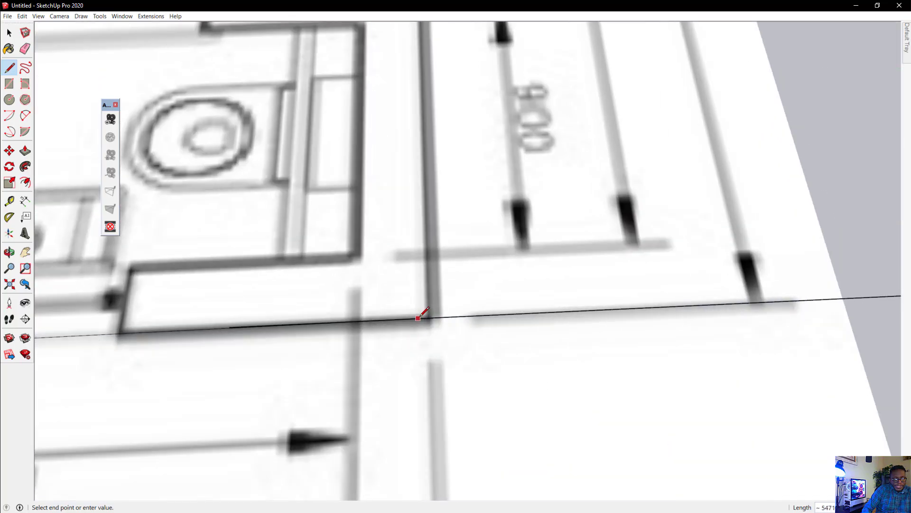
pyautogui.scroll(2, 437, 317)
pyautogui.click(448, 317)
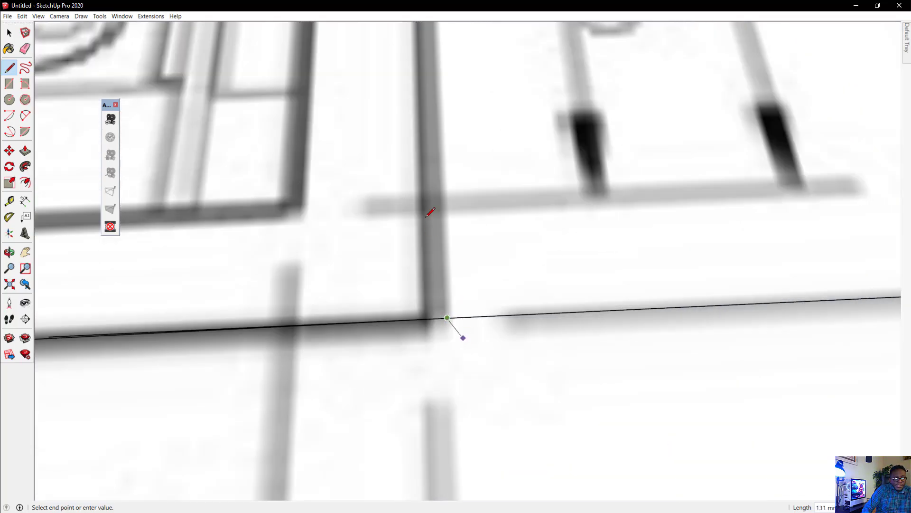
pyautogui.click(436, 139)
pyautogui.press('Escape')
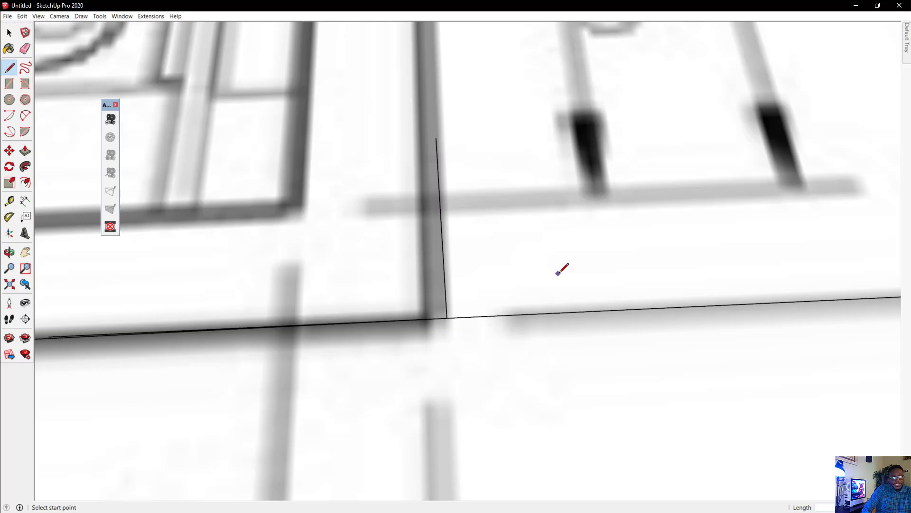
# Dimension the traced outer edge of the bathroom-side wall, placing the dimension just outside the wall.
pyautogui.scroll(-2, 570, 267)
pyautogui.scroll(-2, 579, 271)
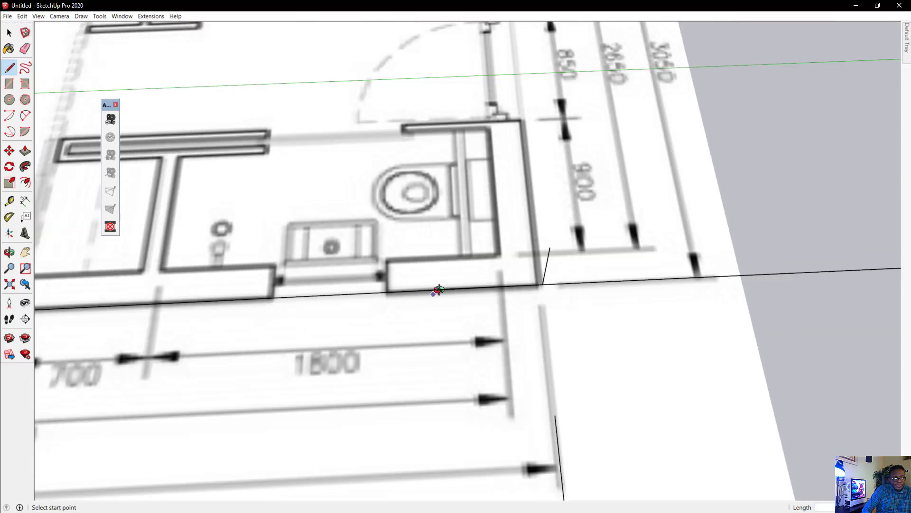
pyautogui.moveTo(439, 290); pyautogui.dragTo(563, 189, button='middle')
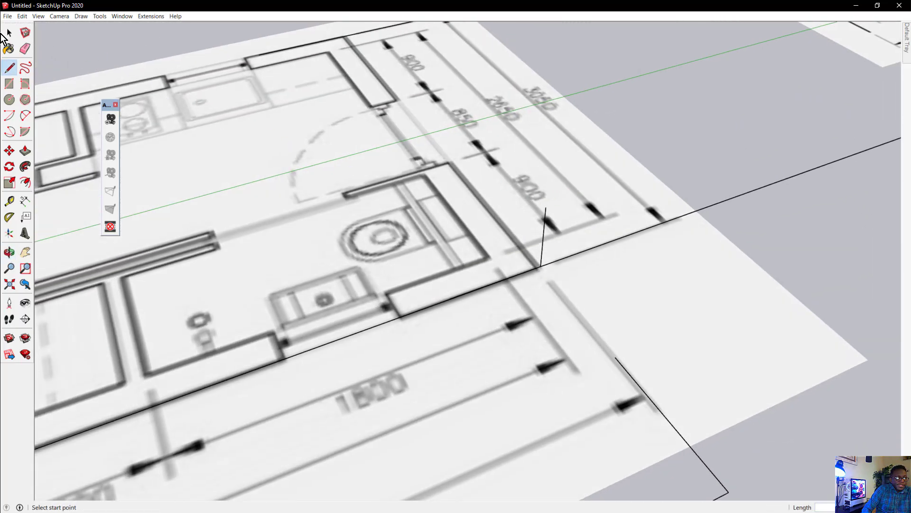
pyautogui.click(9, 33)
pyautogui.click(463, 295)
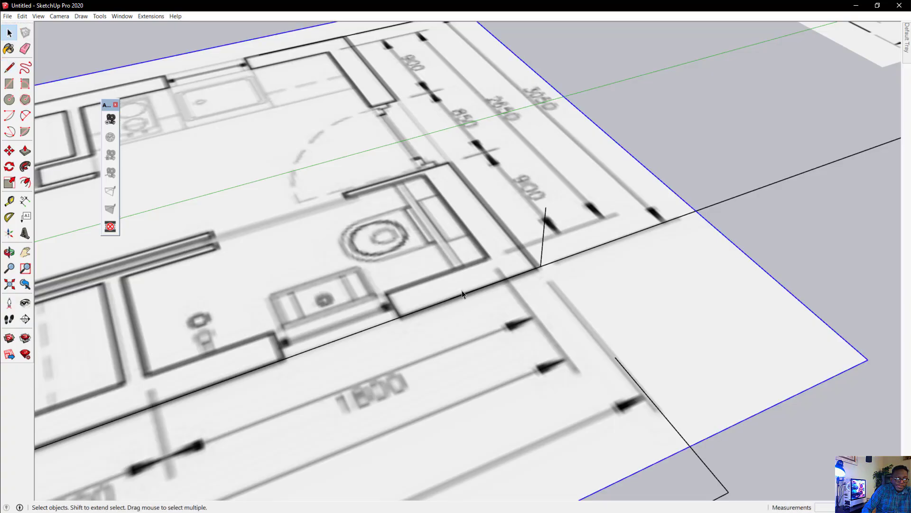
pyautogui.click(377, 327)
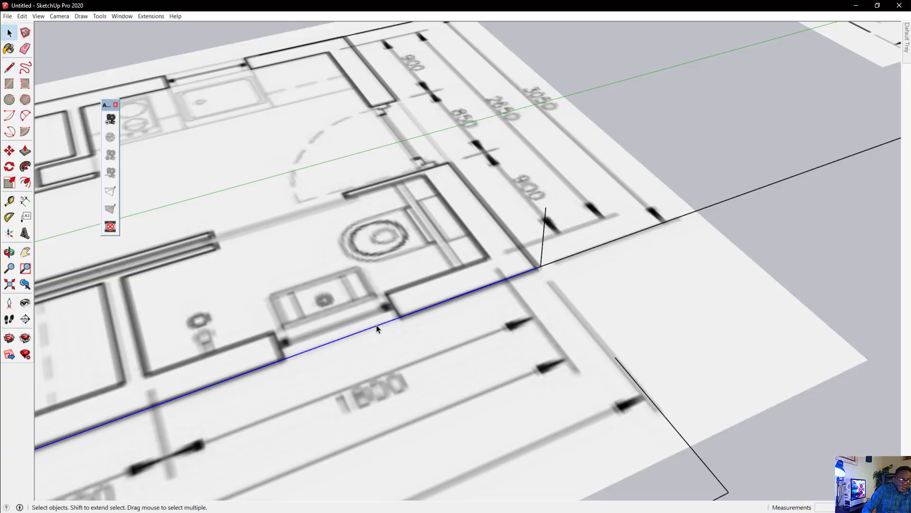
pyautogui.keyDown('shift'); pyautogui.moveTo(507, 345); pyautogui.dragTo(624, 285, button='middle'); pyautogui.keyUp('shift')
pyautogui.click(26, 202)
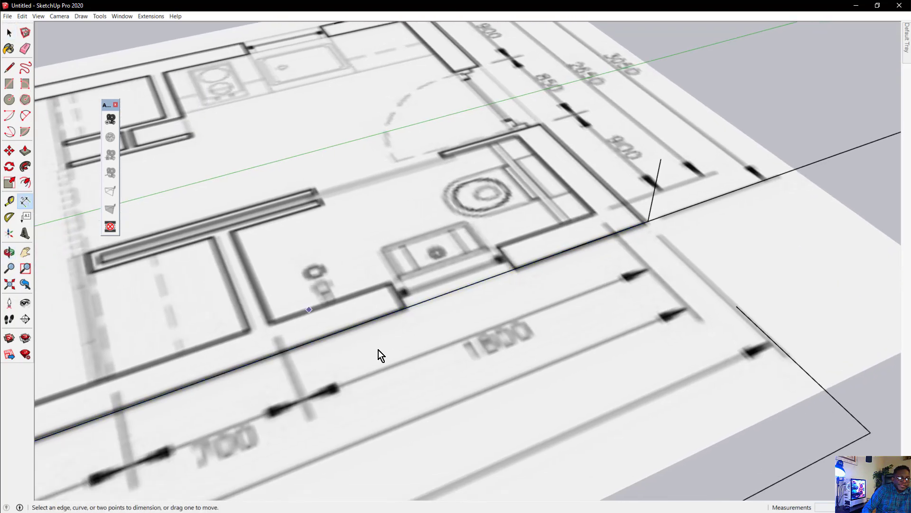
pyautogui.click(437, 299)
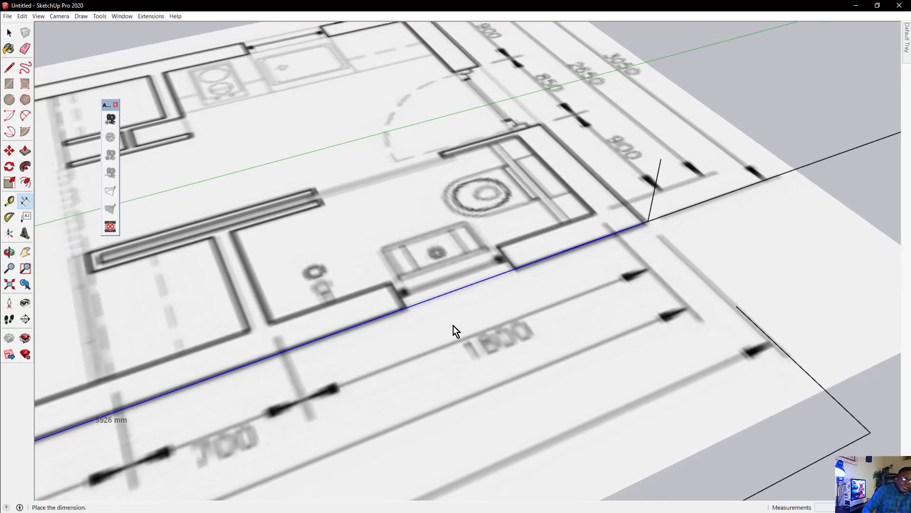
pyautogui.click(468, 326)
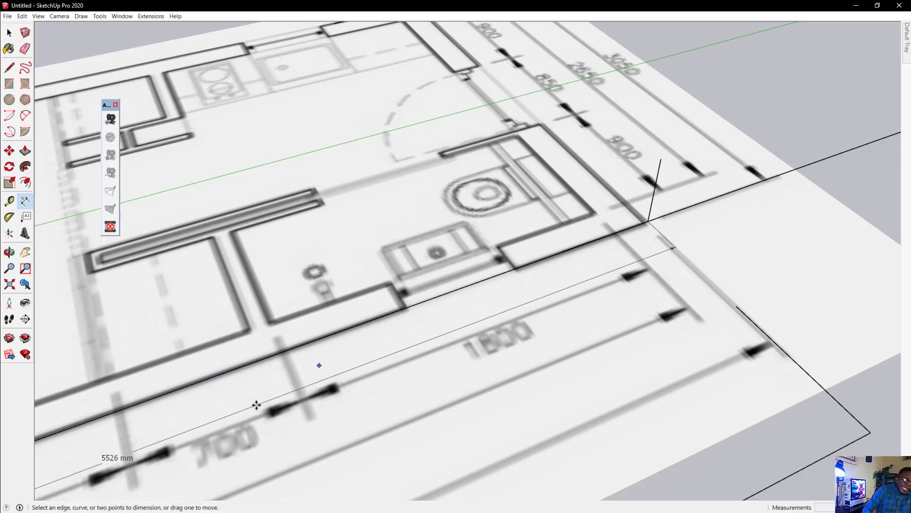
pyautogui.moveTo(212, 413); pyautogui.dragTo(221, 411, button='middle')
pyautogui.scroll(1, 221, 412)
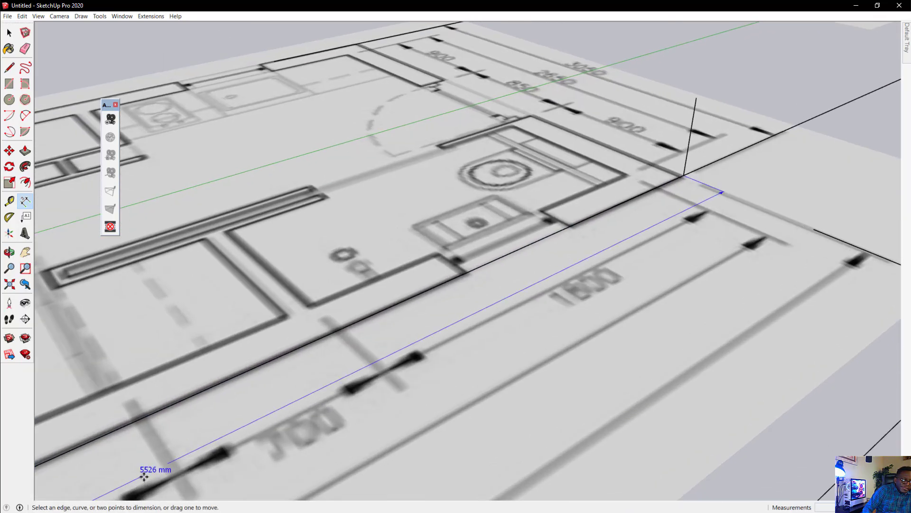
pyautogui.scroll(-5, 482, 313)
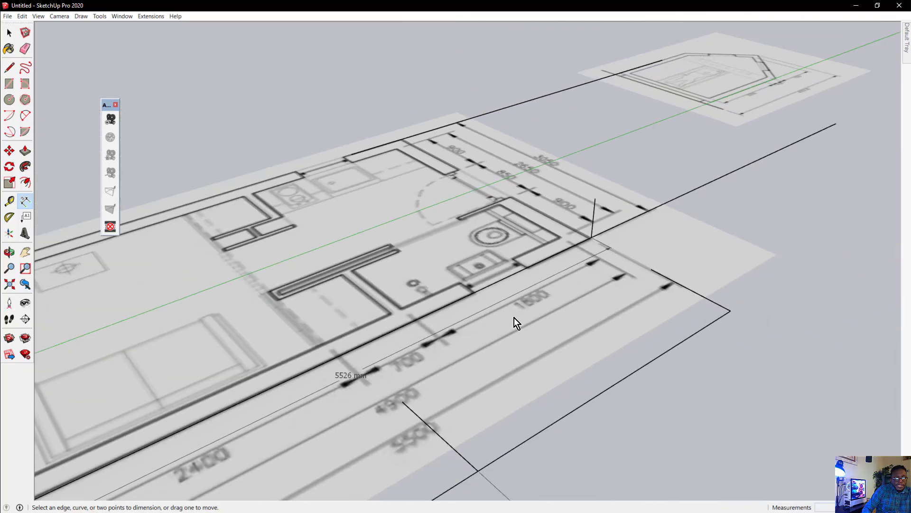
# Undo the traced wall's dimension and the stray short line at the bathroom corner.
pyautogui.moveTo(513, 321); pyautogui.dragTo(292, 330, button='middle')
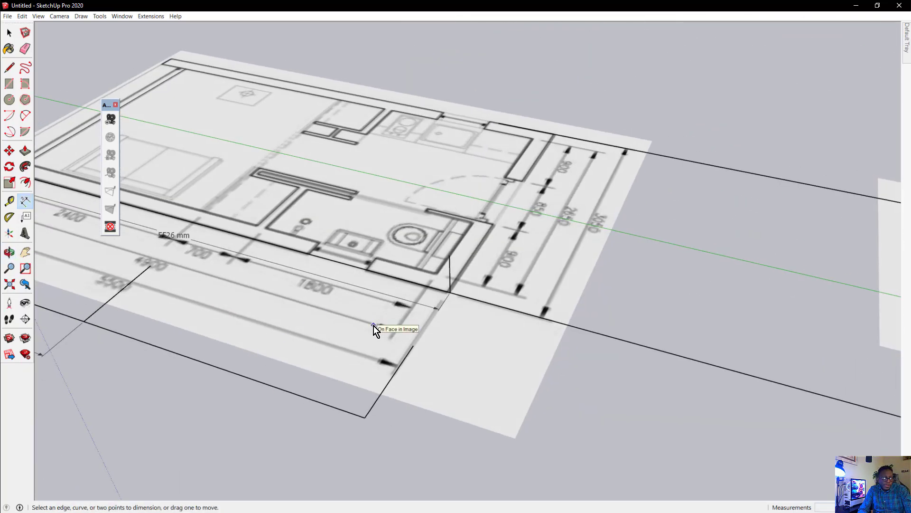
pyautogui.hotkey('ctrl', 'z')
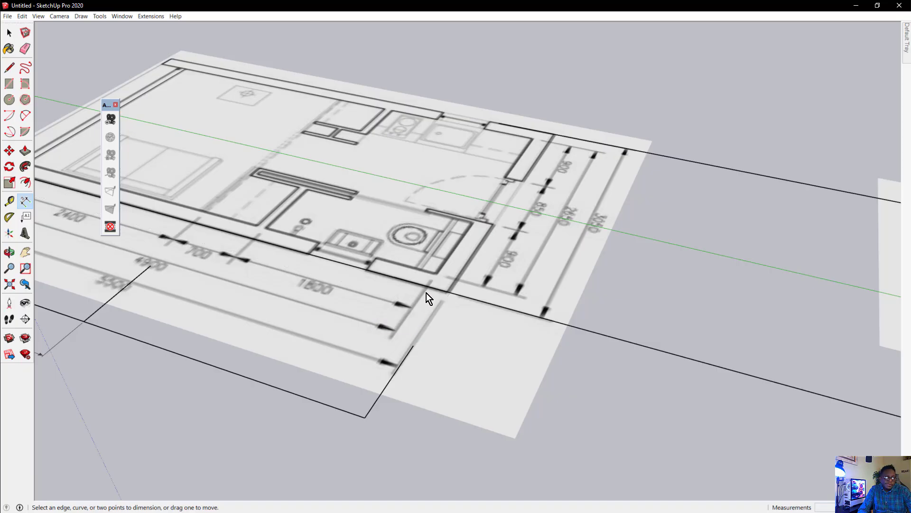
# Examine the floor plan's wall layout and printed dimensions from the bathroom and kitchen through to the living area.
pyautogui.scroll(5, 428, 292)
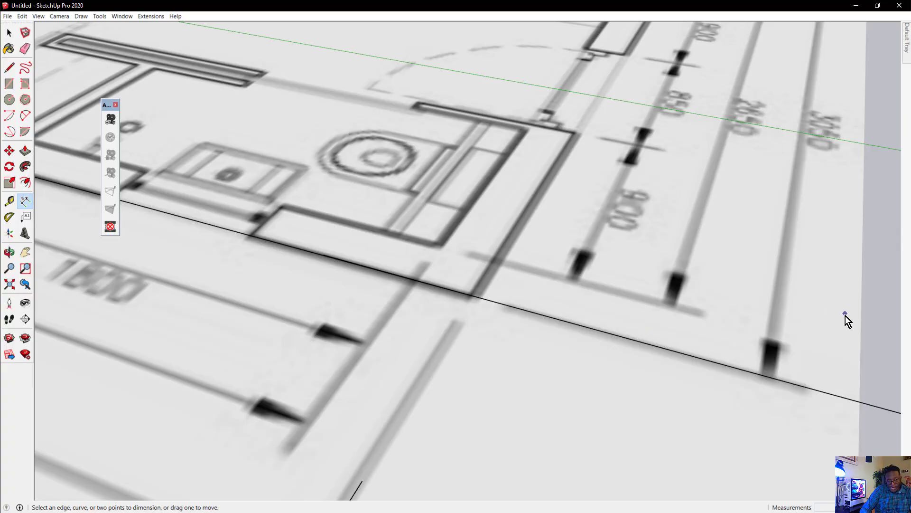
pyautogui.scroll(-10, 760, 318)
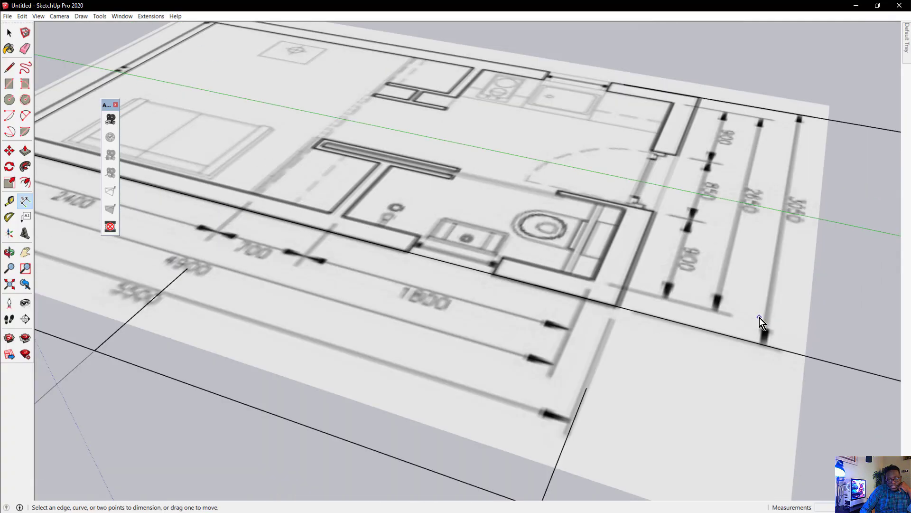
pyautogui.moveTo(435, 321); pyautogui.dragTo(783, 323, button='middle')
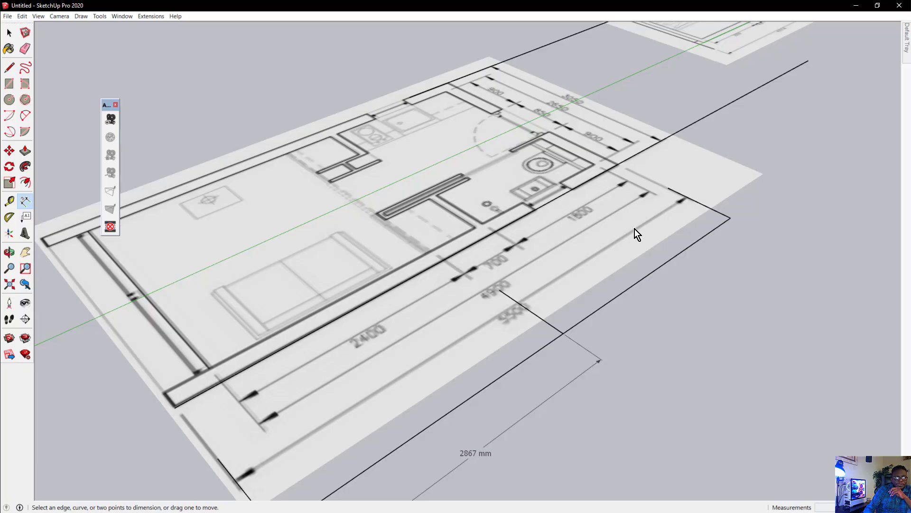
pyautogui.scroll(5, 428, 147)
pyautogui.moveTo(458, 155); pyautogui.dragTo(637, 244, button='middle')
pyautogui.scroll(-4, 635, 238)
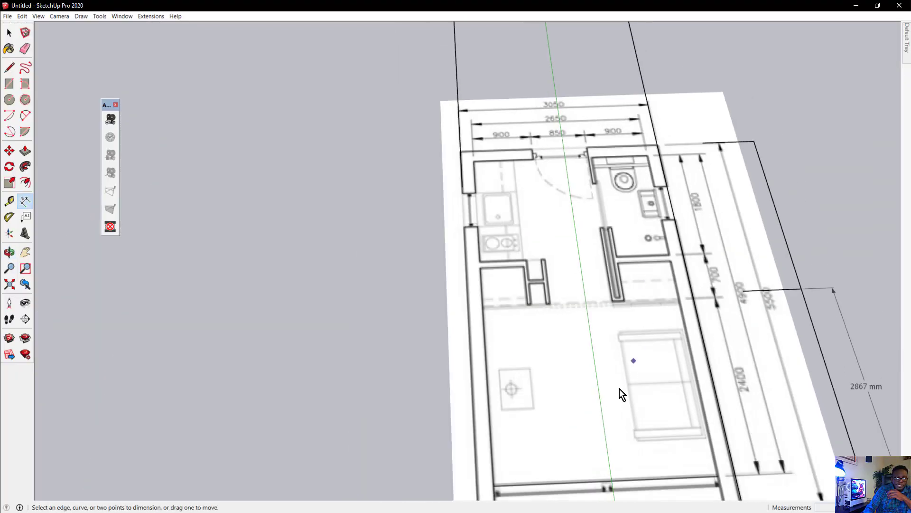
pyautogui.scroll(3, 534, 388)
pyautogui.moveTo(534, 387); pyautogui.dragTo(793, 77, button='middle')
pyautogui.scroll(4, 741, 73)
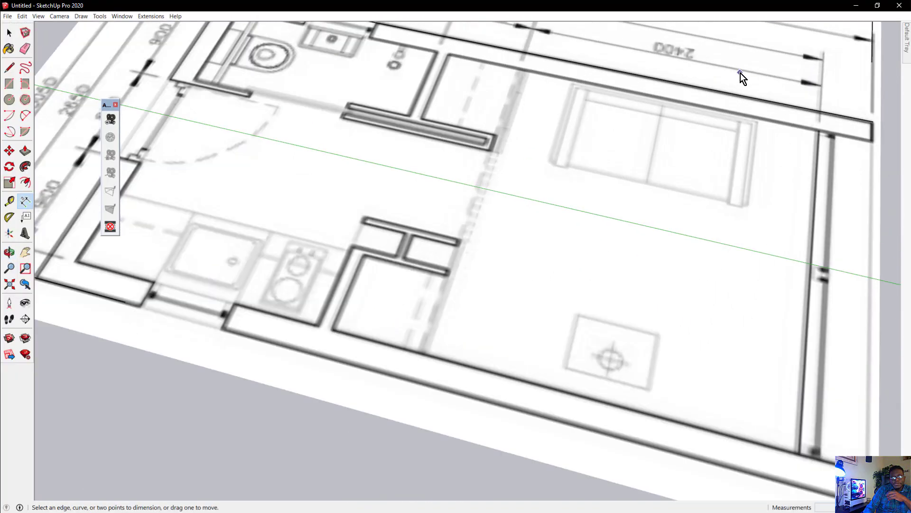
pyautogui.moveTo(679, 131); pyautogui.dragTo(527, 142, button='middle')
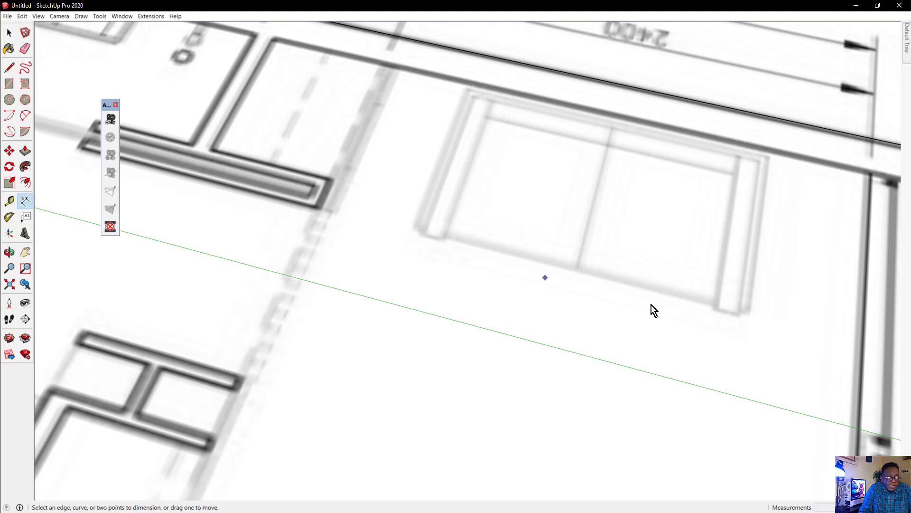
pyautogui.scroll(-5, 593, 252)
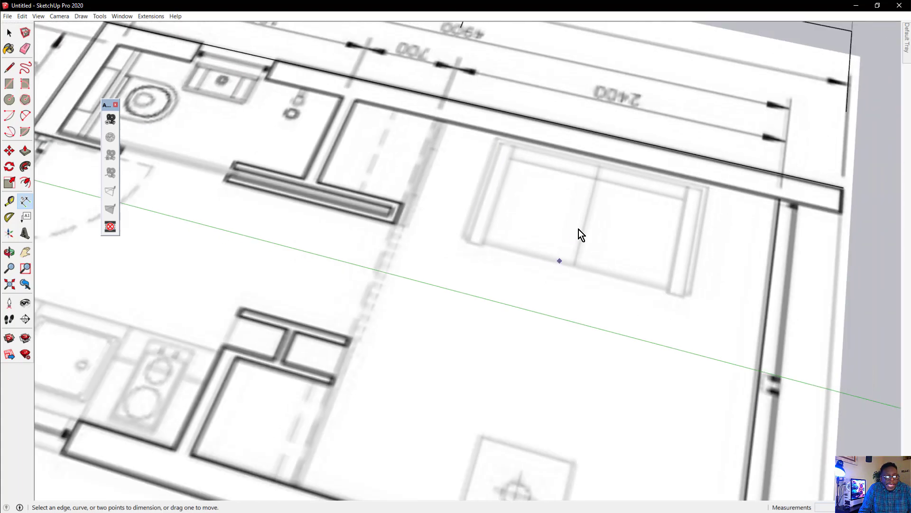
pyautogui.scroll(4, 583, 148)
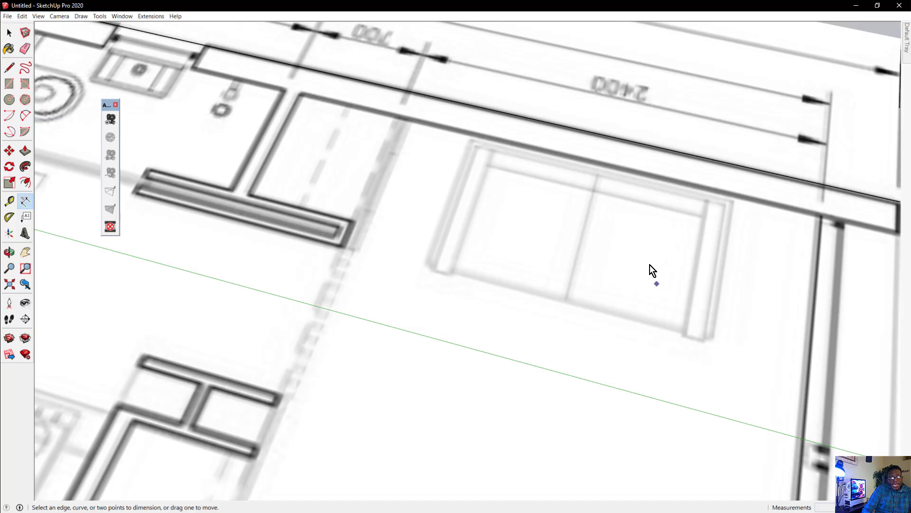
pyautogui.scroll(-5, 747, 328)
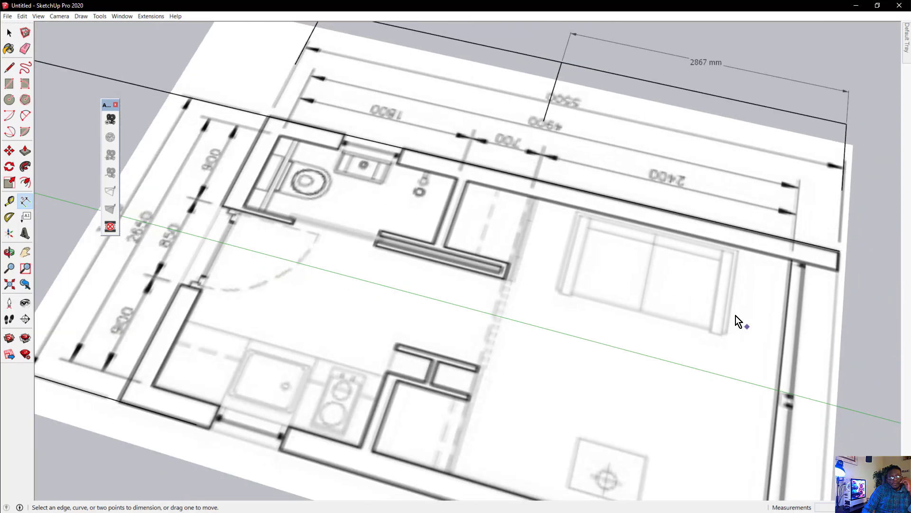
# Inspect the entrance door opening and its frame, along with the printed dimensions beside the entrance and bathroom-side walls.
pyautogui.scroll(5, 198, 321)
pyautogui.scroll(1, 198, 321)
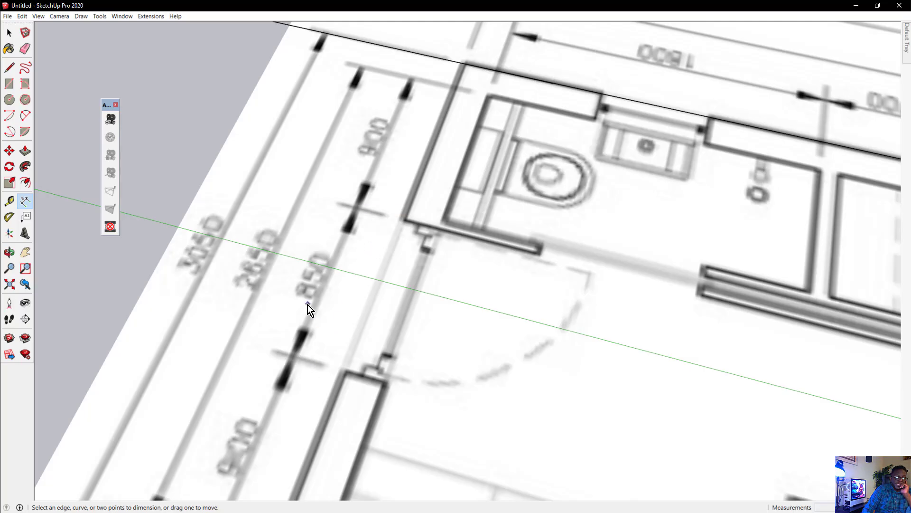
pyautogui.scroll(-2, 342, 295)
pyautogui.scroll(5, 383, 377)
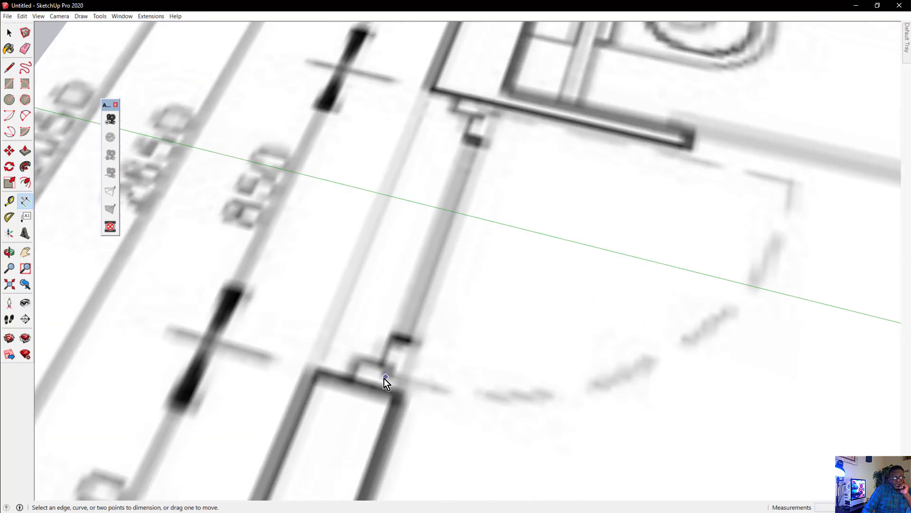
pyautogui.scroll(-3, 383, 403)
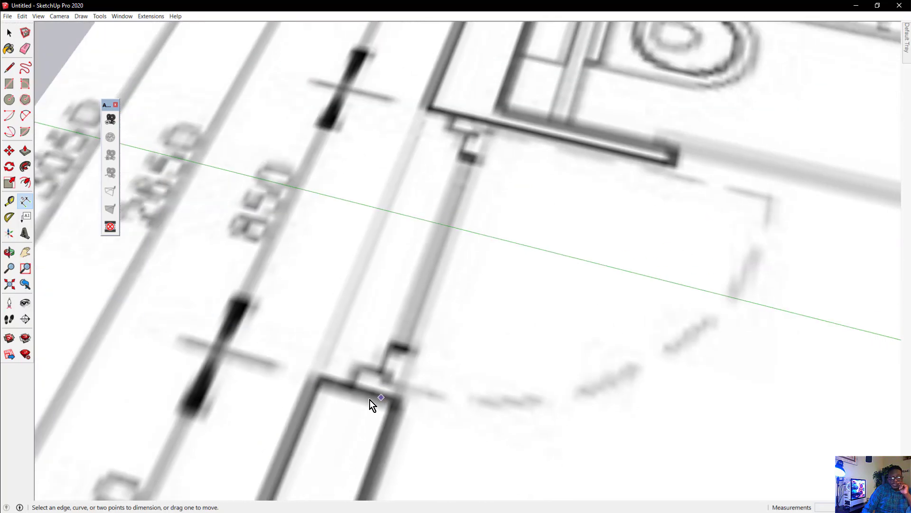
pyautogui.scroll(2, 370, 400)
pyautogui.scroll(-6, 391, 270)
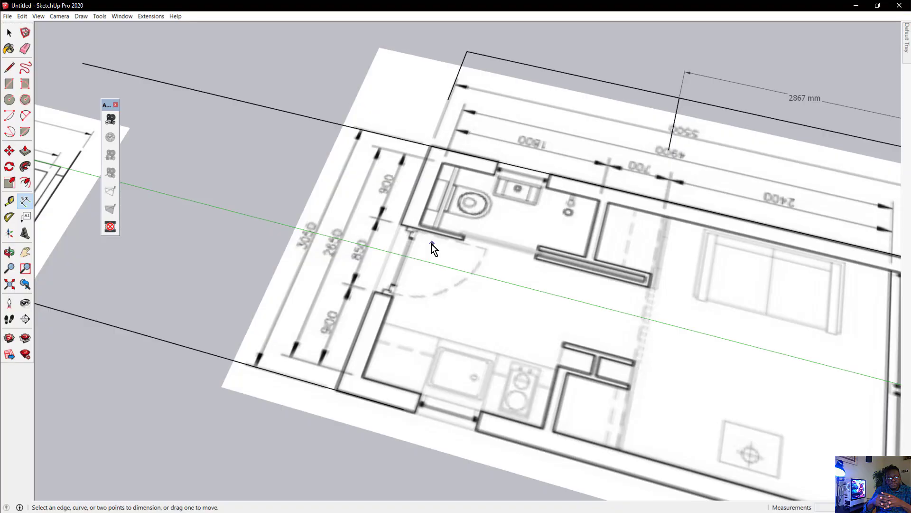
pyautogui.moveTo(451, 268); pyautogui.dragTo(342, 250, button='middle')
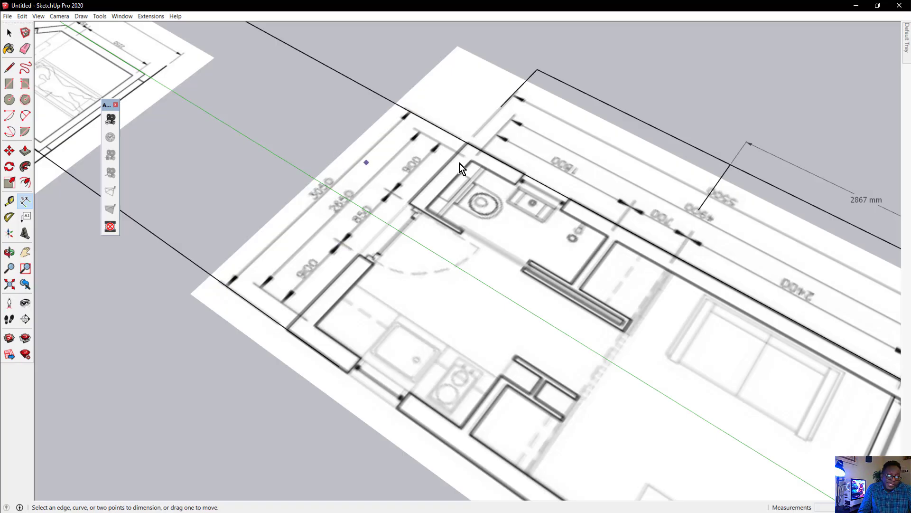
pyautogui.moveTo(460, 164); pyautogui.dragTo(418, 172, button='middle')
pyautogui.scroll(-1, 418, 171)
pyautogui.scroll(3, 618, 197)
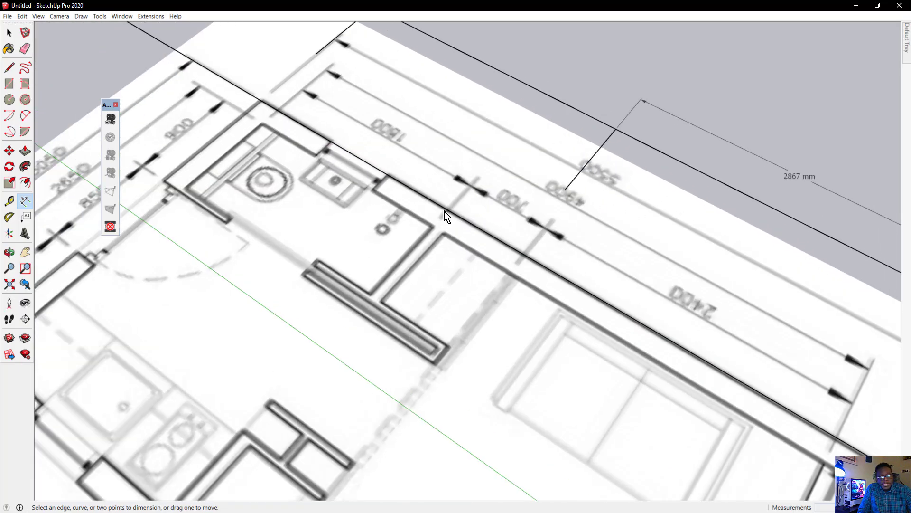
pyautogui.moveTo(444, 211); pyautogui.dragTo(486, 193, button='middle')
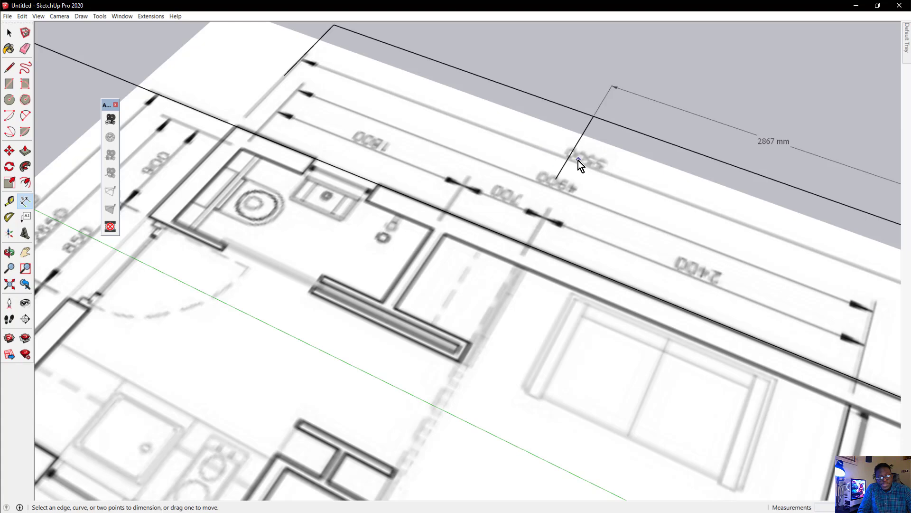
# Inspect the traced outer edge of the bathroom-side wall along its length and at its living-room end corner.
pyautogui.moveTo(590, 163); pyautogui.dragTo(515, 161, button='middle')
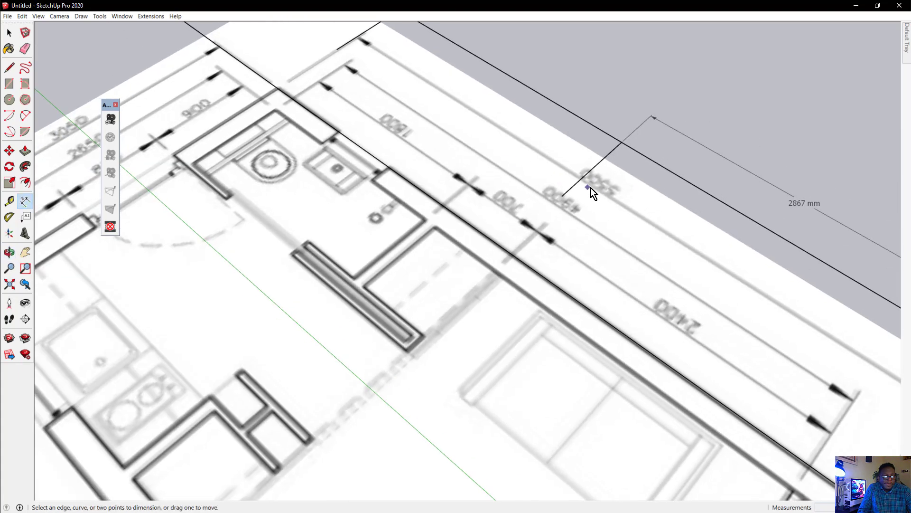
pyautogui.scroll(-3, 605, 195)
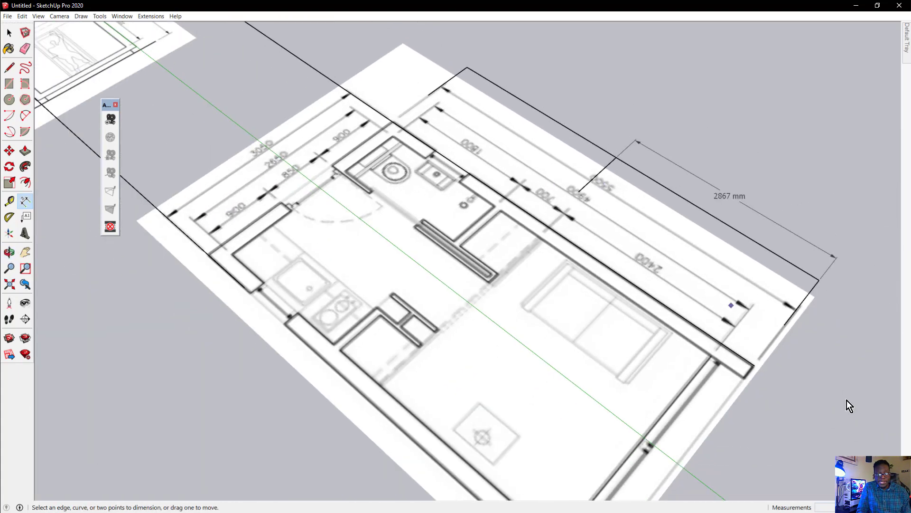
pyautogui.scroll(2, 762, 400)
pyautogui.scroll(2, 724, 376)
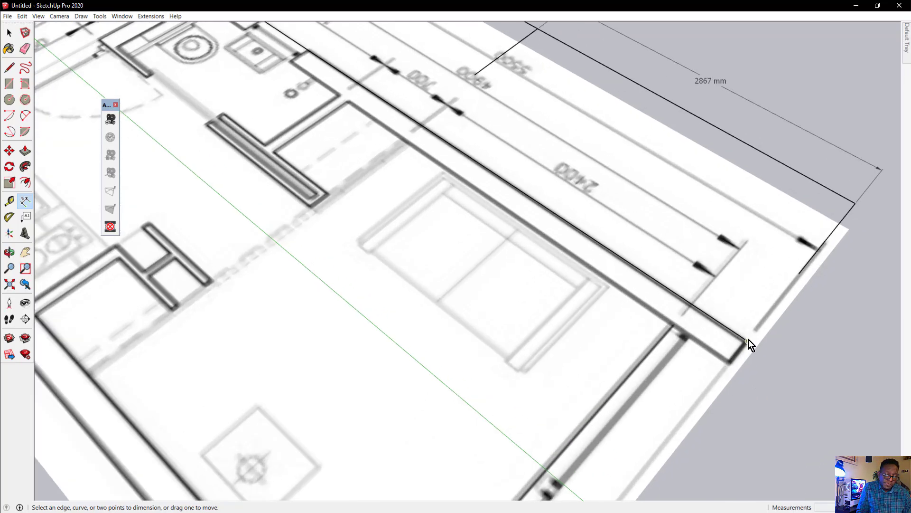
pyautogui.scroll(5, 739, 354)
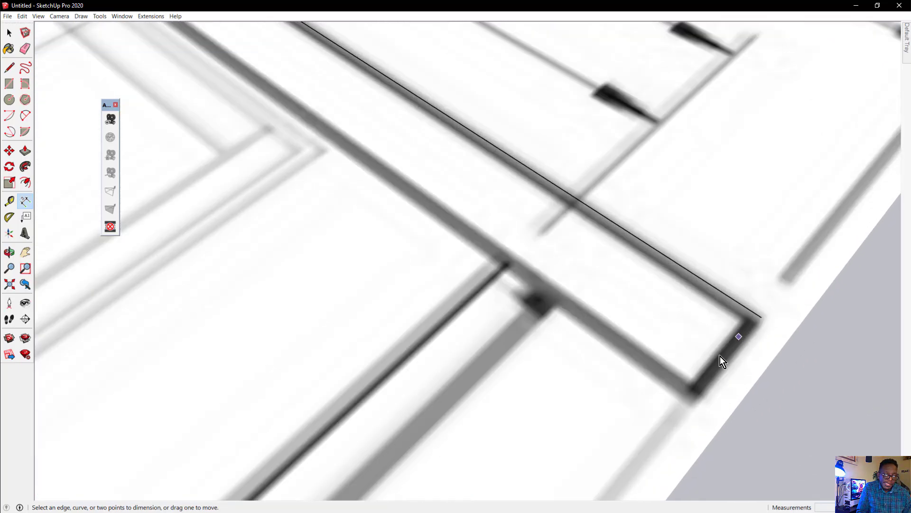
pyautogui.scroll(-8, 719, 354)
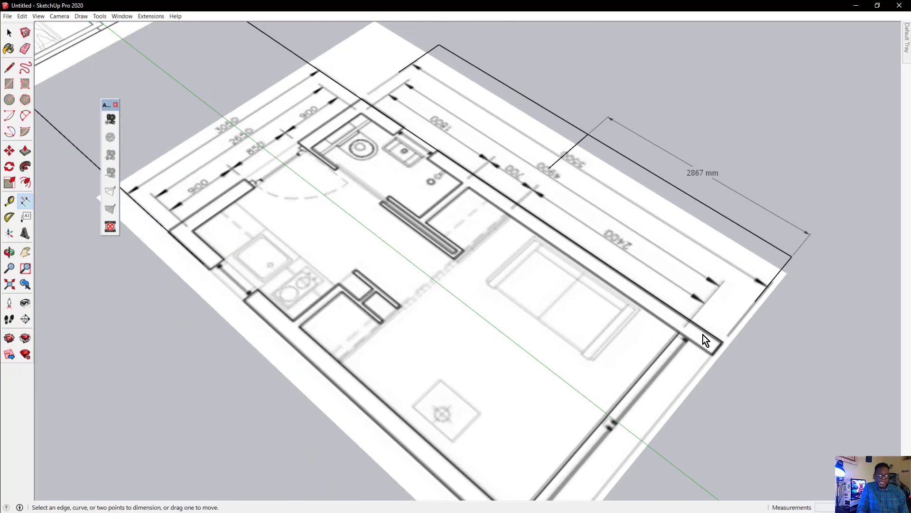
# Draw a rectangle about 5515 mm by 195 mm over the bathroom-side wall, from its living-room corner to the entrance-side corner.
pyautogui.moveTo(727, 308); pyautogui.dragTo(95, 308, button='middle')
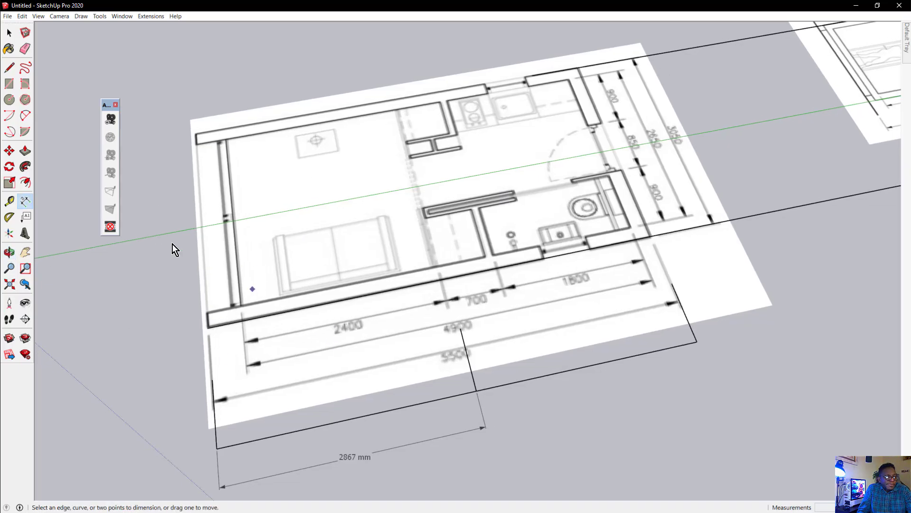
pyautogui.click(9, 84)
pyautogui.scroll(5, 206, 318)
pyautogui.click(207, 320)
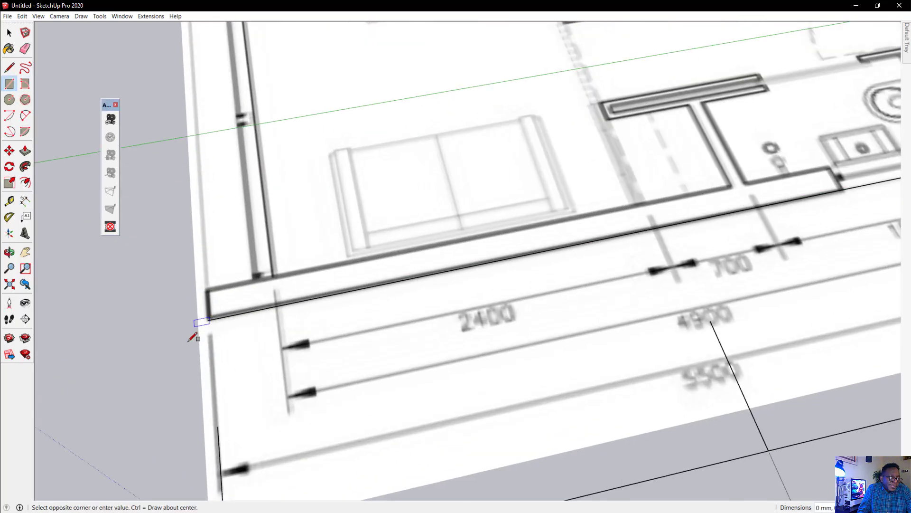
pyautogui.scroll(-5, 229, 315)
pyautogui.scroll(6, 647, 212)
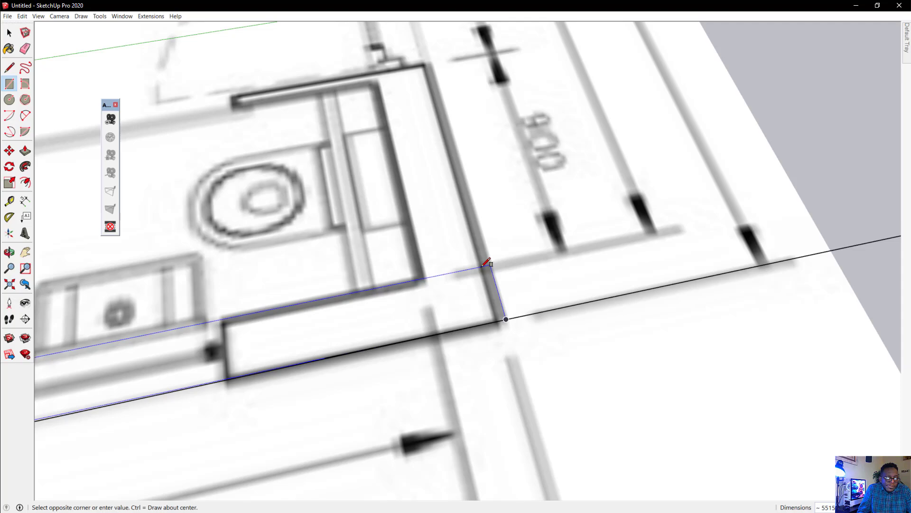
pyautogui.click(486, 262)
# Examine the wall rectangle's entrance end against the drawn wall thickness and the printed 3050 and 2650 dimensions.
pyautogui.scroll(-2, 546, 266)
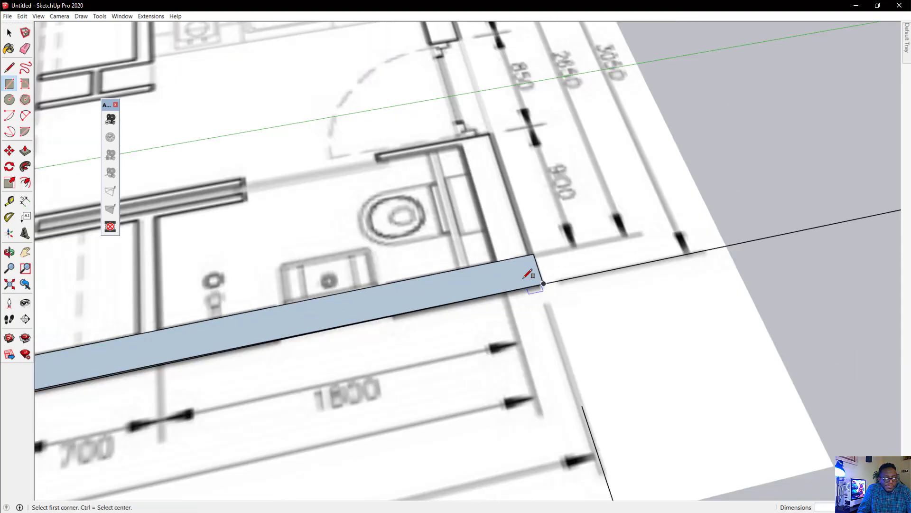
pyautogui.scroll(2, 524, 277)
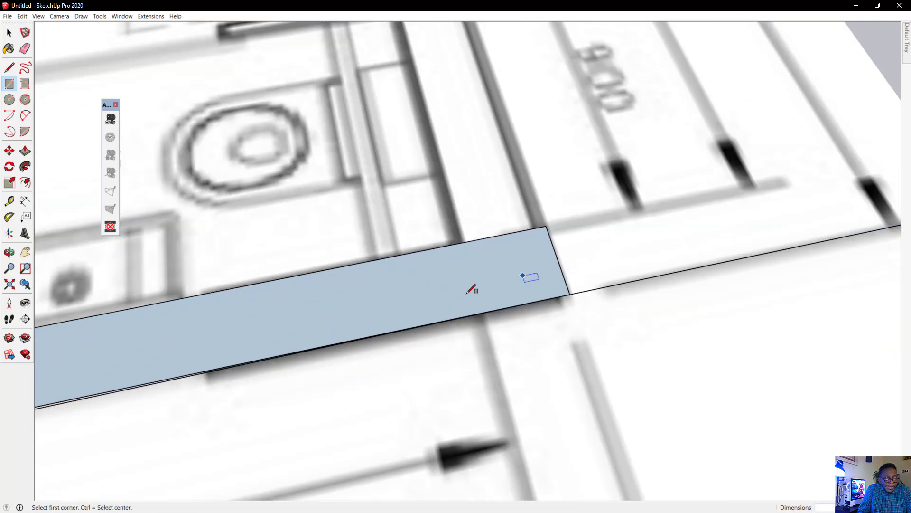
pyautogui.scroll(-3, 471, 300)
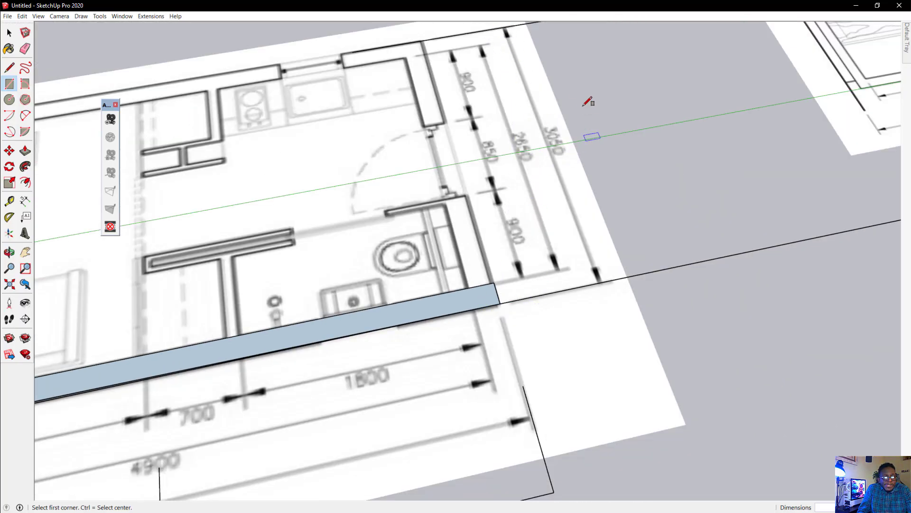
pyautogui.scroll(3, 589, 103)
pyautogui.moveTo(539, 149); pyautogui.dragTo(563, 257, button='middle')
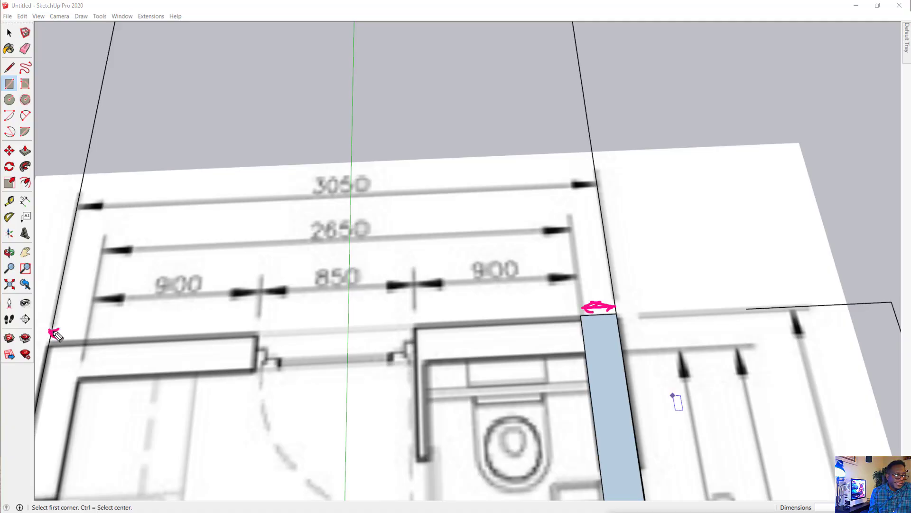
pyautogui.click(7, 33)
pyautogui.scroll(-2, 567, 185)
pyautogui.scroll(2, 579, 306)
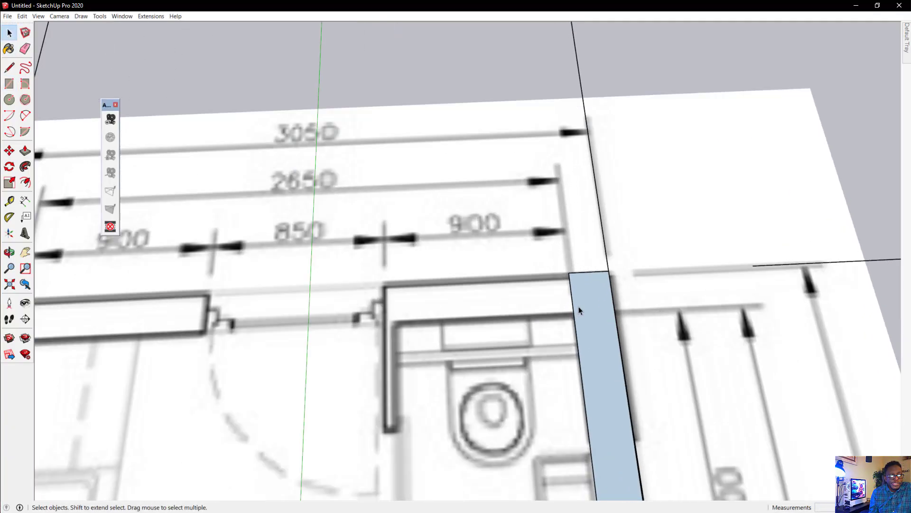
pyautogui.scroll(2, 579, 306)
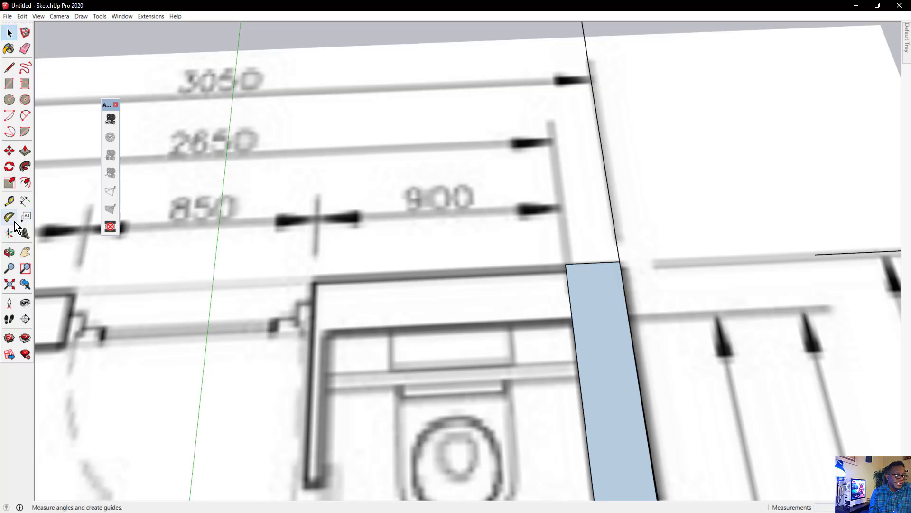
# Dimension the short entrance-side end of the wall rectangle, placing the dimension just outside it.
pyautogui.click(24, 203)
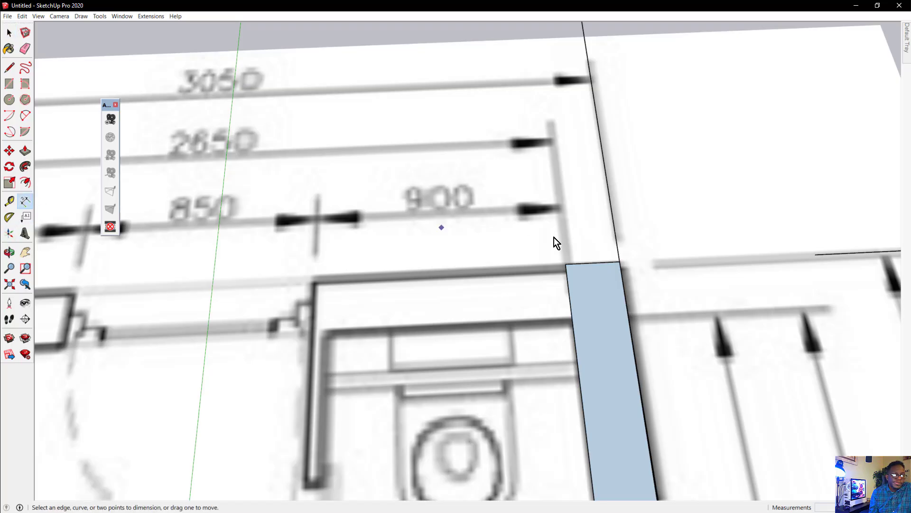
pyautogui.click(582, 263)
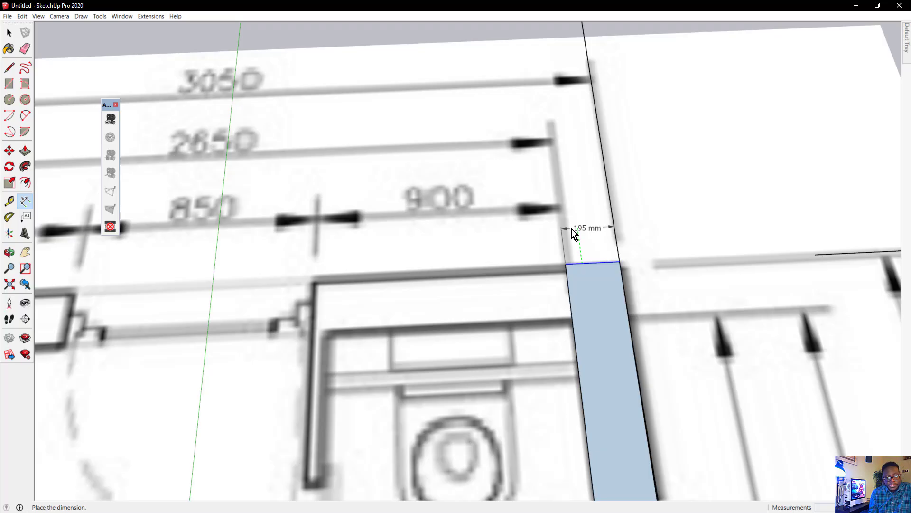
pyautogui.click(572, 229)
pyautogui.scroll(-3, 599, 206)
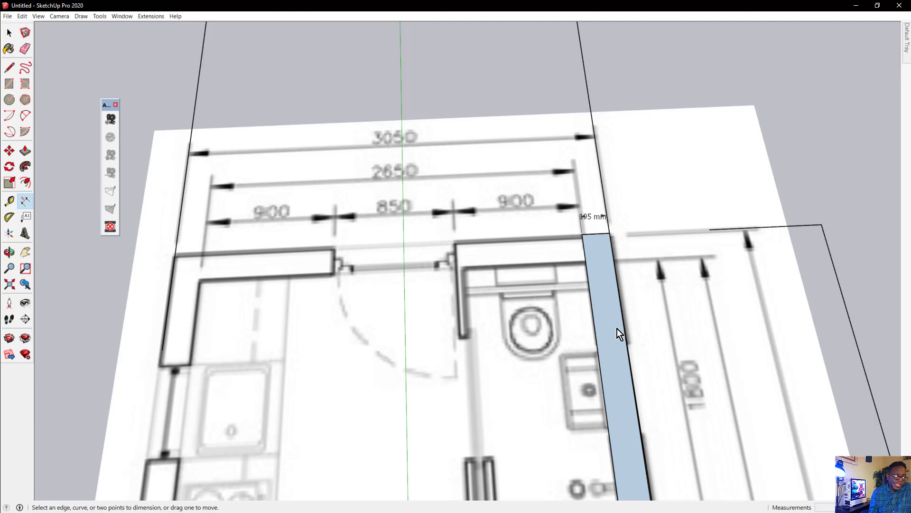
pyautogui.click(598, 345)
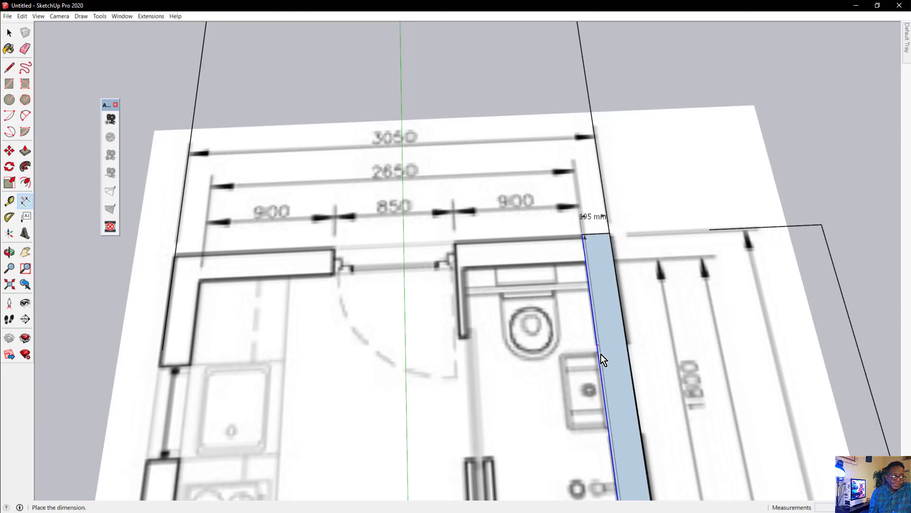
pyautogui.press('Escape')
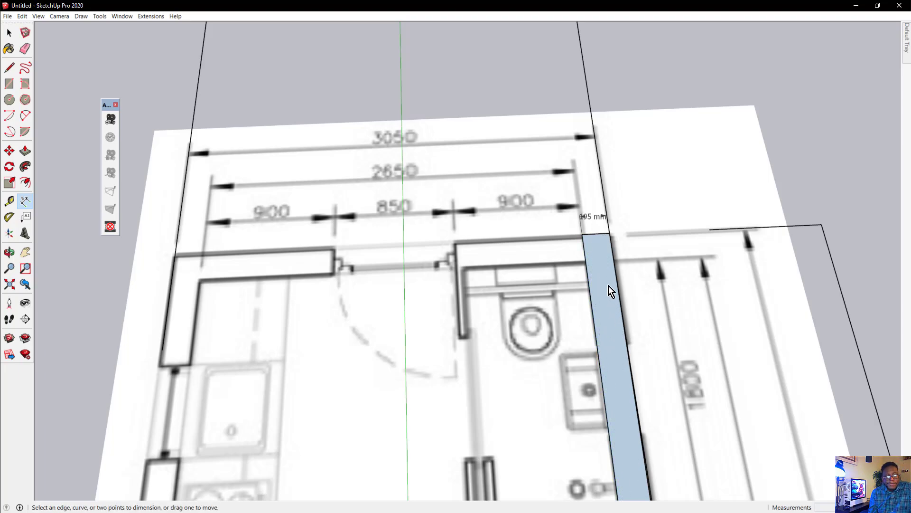
# Undo the wall thickness dimension and the rectangle over the bathroom-side wall.
pyautogui.hotkey('ctrl', 'z')
pyautogui.hotkey('ctrl', 'z')
pyautogui.scroll(-3, 600, 190)
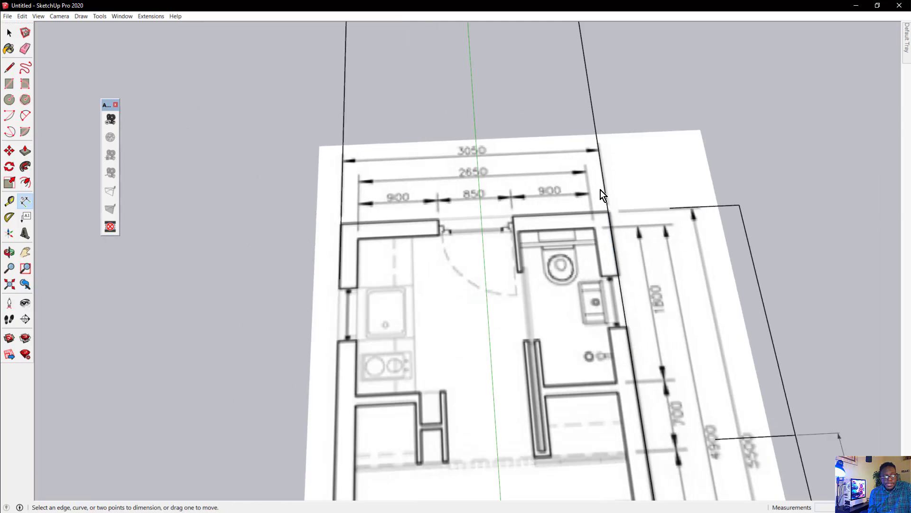
# Draw a 200 mm line across the wall's living-room end, from the outer edge's endpoint inward along the red axis.
pyautogui.scroll(-5, 622, 326)
pyautogui.scroll(6, 657, 483)
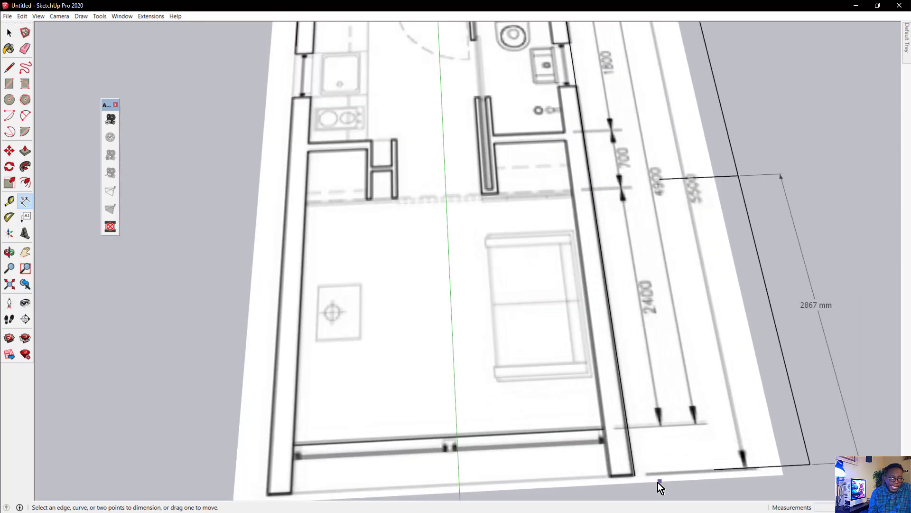
pyautogui.scroll(3, 658, 482)
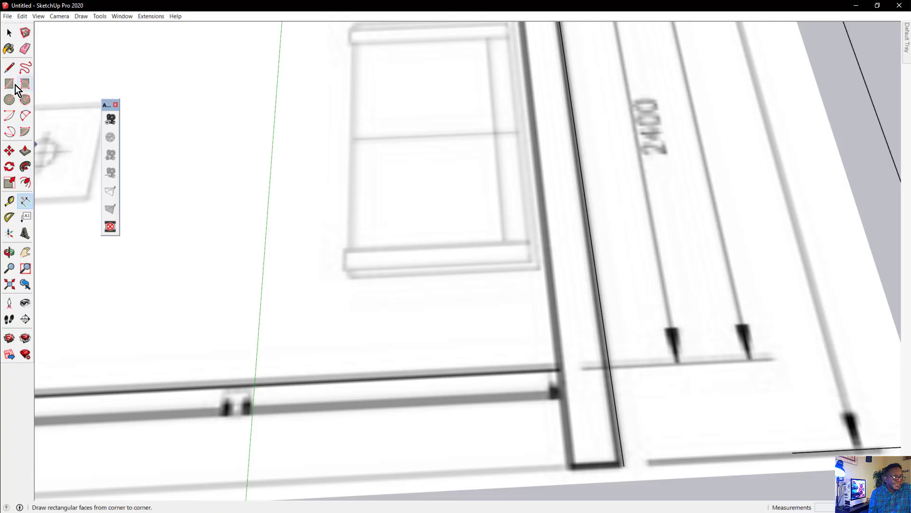
pyautogui.click(9, 67)
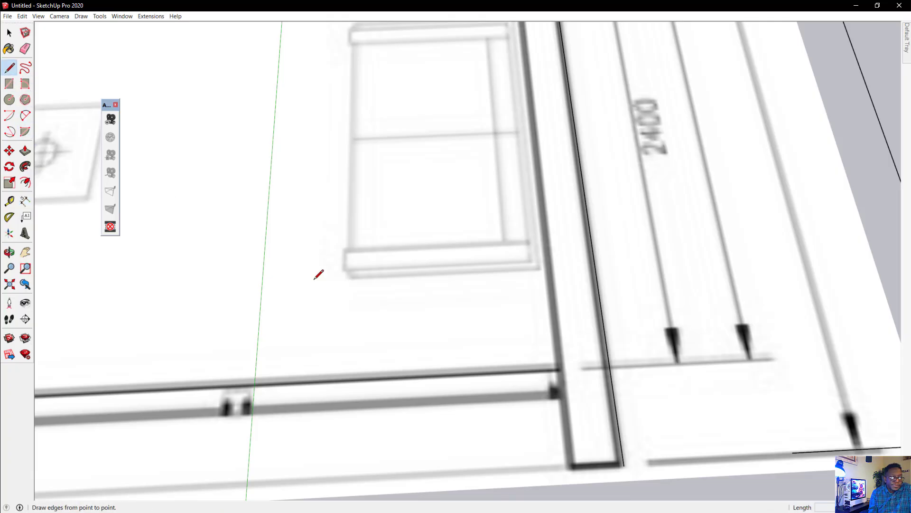
pyautogui.click(625, 465)
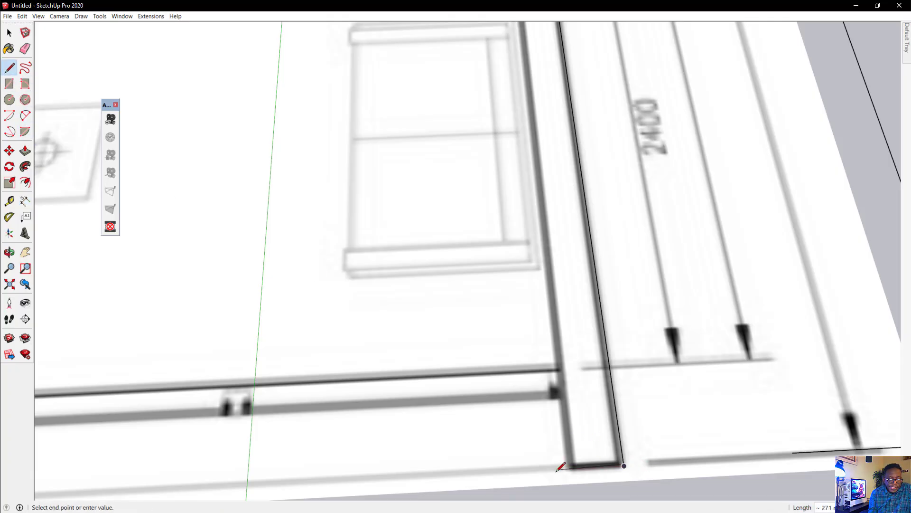
pyautogui.write('200')
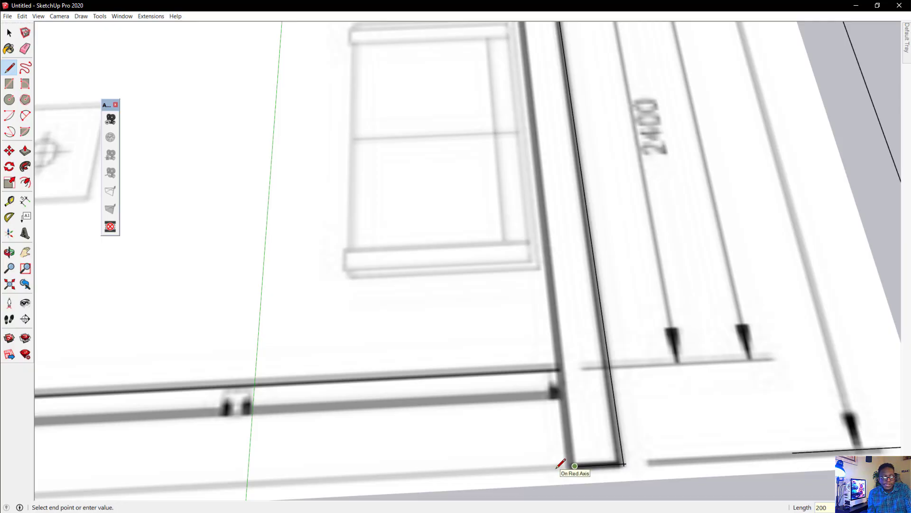
pyautogui.press('Return')
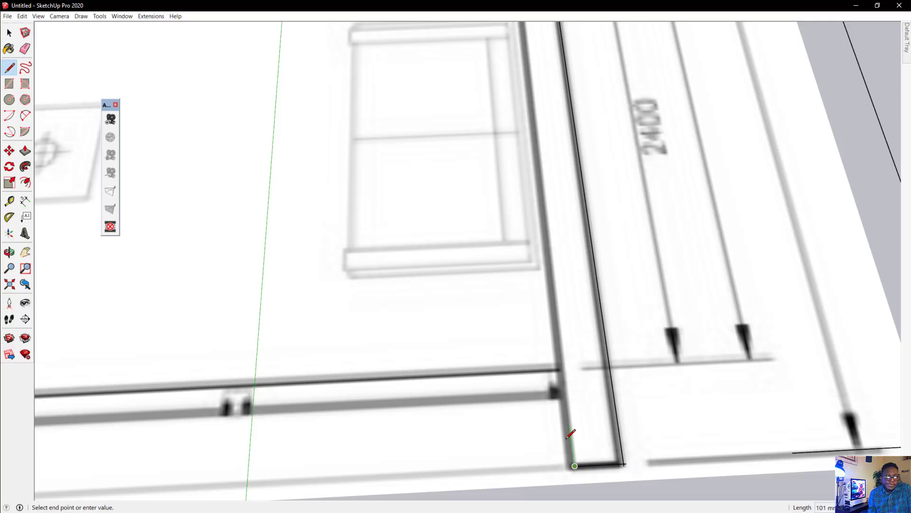
# Draw the wall's inner edge from the 200 mm line's end along the green axis to just beyond the bathroom corner.
pyautogui.scroll(-5, 568, 332)
pyautogui.scroll(6, 525, 76)
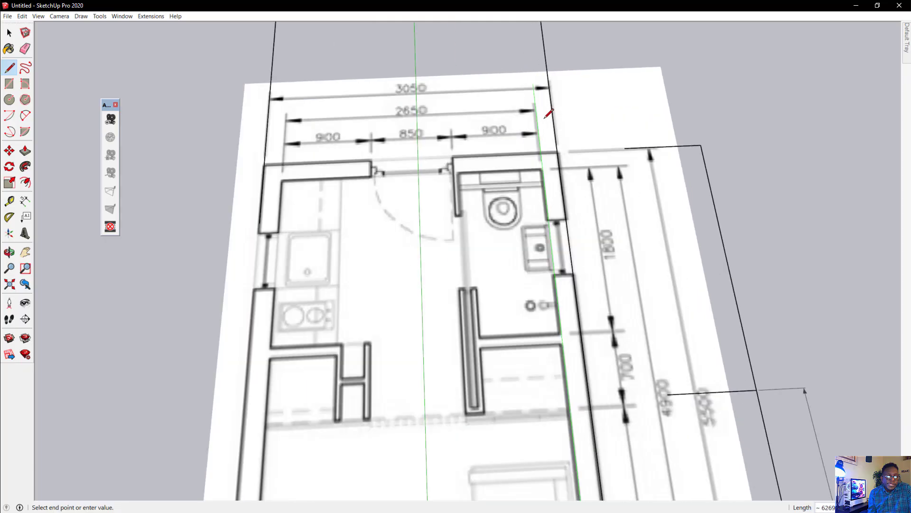
pyautogui.scroll(4, 534, 171)
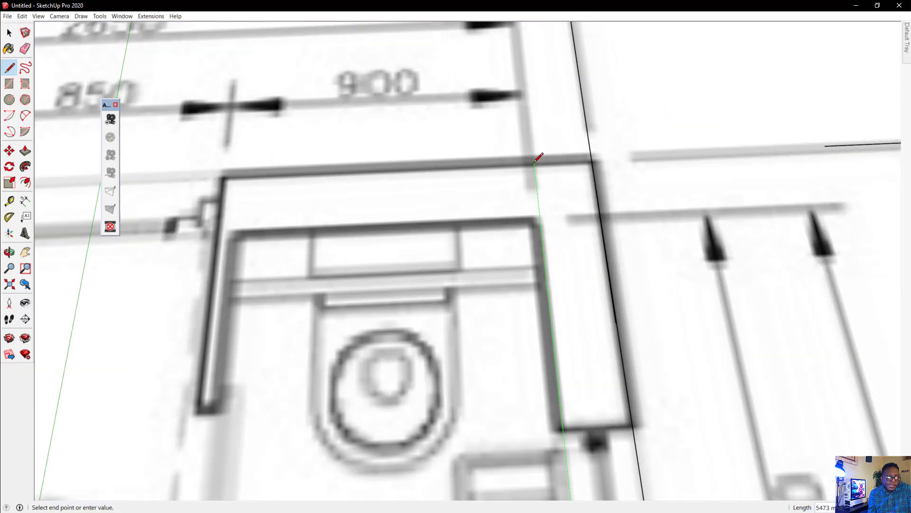
pyautogui.scroll(-3, 535, 163)
pyautogui.scroll(3, 537, 142)
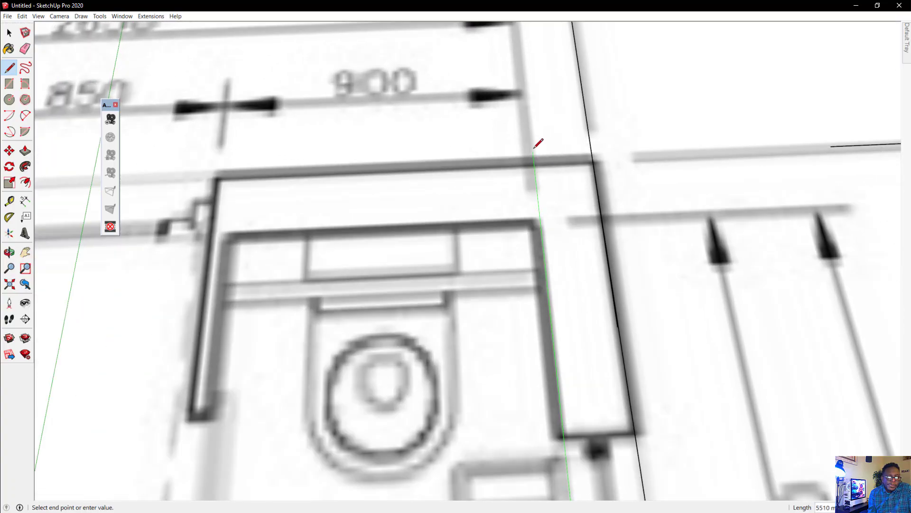
pyautogui.click(533, 138)
pyautogui.press('Escape')
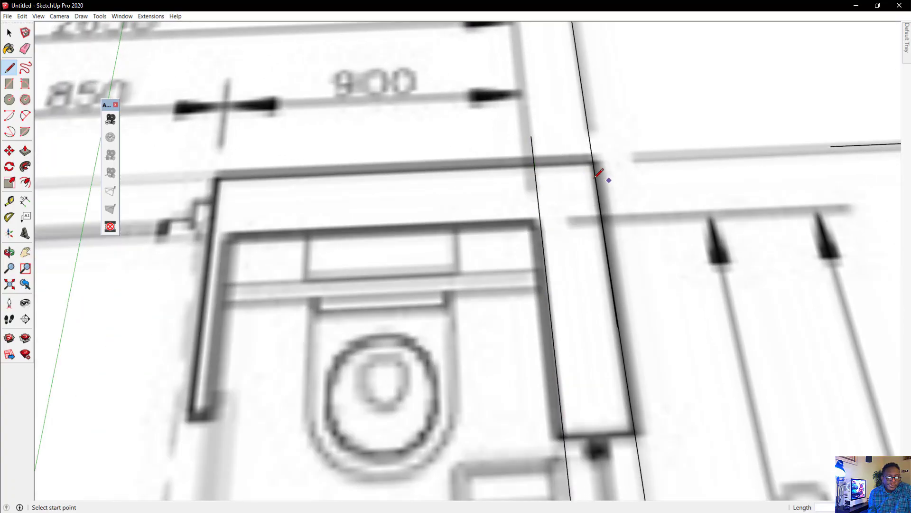
# Draw a short closing line from outside the bathroom corner across the wall's end to its inner edge.
pyautogui.scroll(-3, 550, 171)
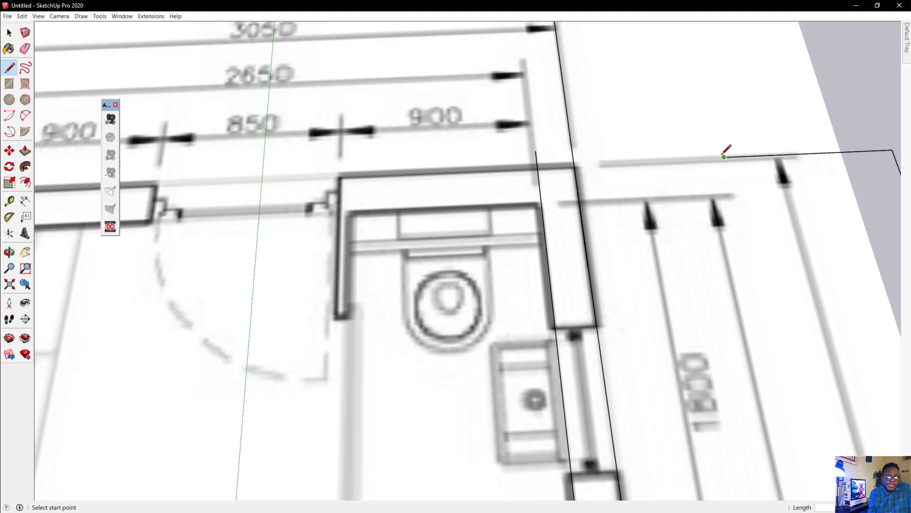
pyautogui.click(626, 161)
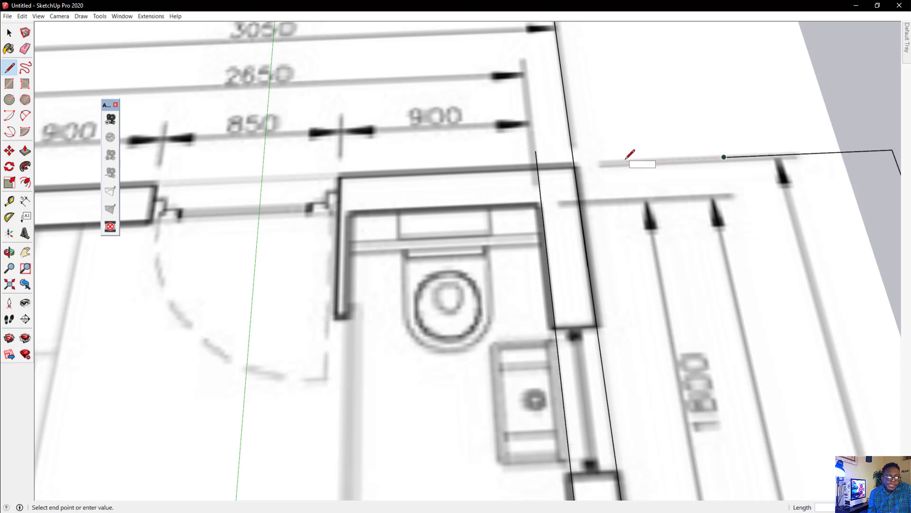
pyautogui.click(538, 165)
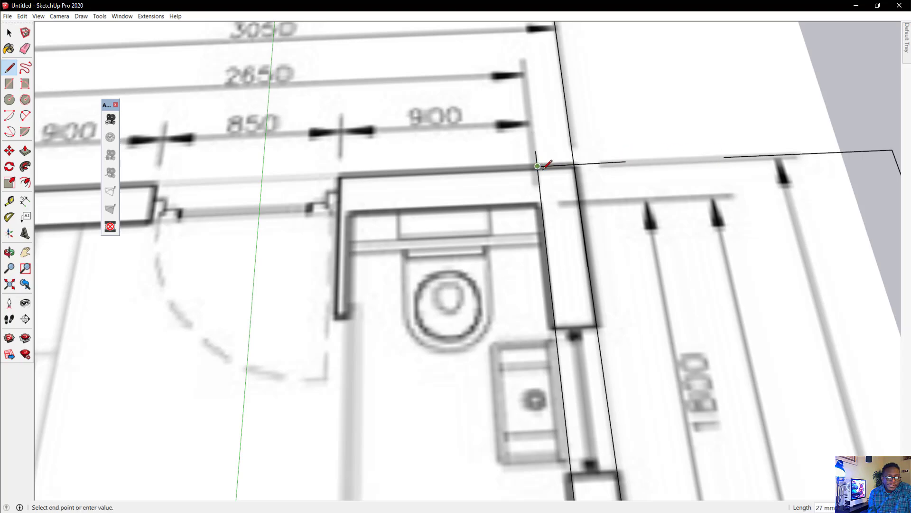
pyautogui.press('Escape')
# Start redrawing the wall's inner edge from the inner end of the 200 mm line at the living-room end.
pyautogui.scroll(-5, 574, 154)
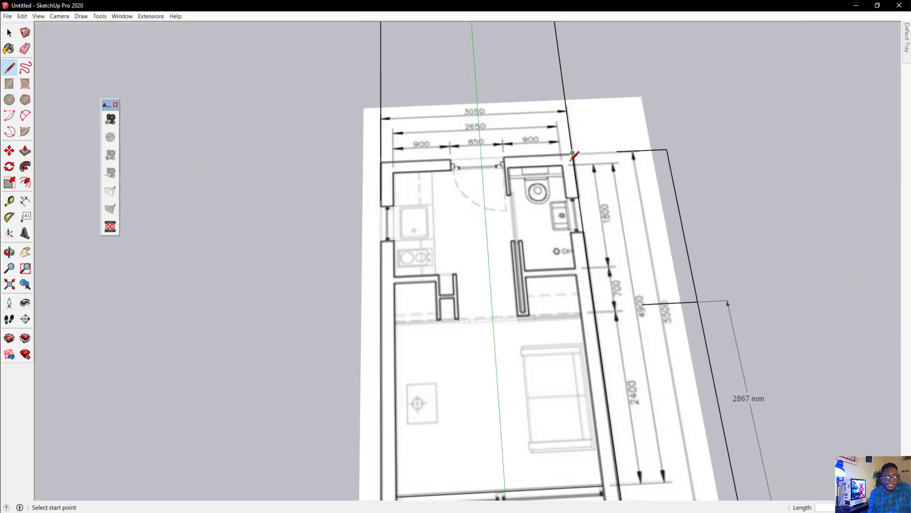
pyautogui.scroll(-2, 592, 268)
pyautogui.scroll(8, 591, 463)
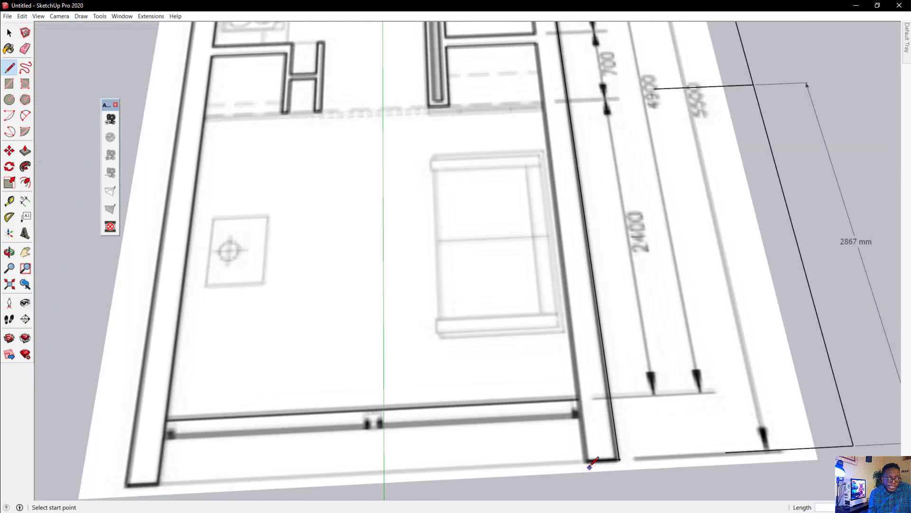
pyautogui.scroll(3, 591, 463)
pyautogui.scroll(3, 584, 448)
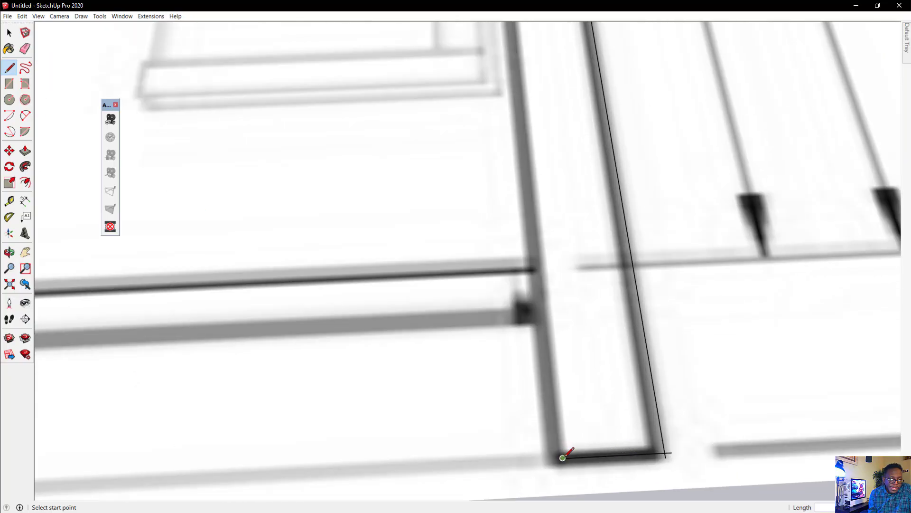
pyautogui.click(563, 457)
pyautogui.scroll(-6, 637, 456)
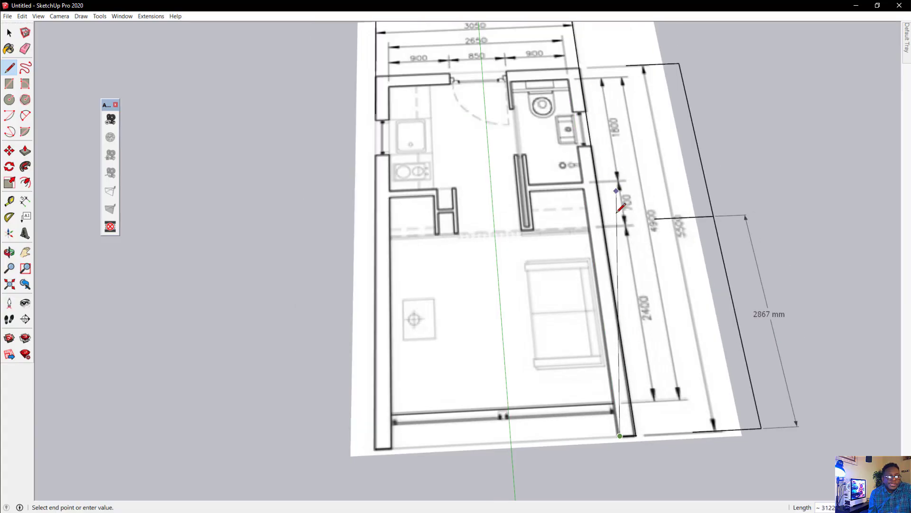
# Draw the right-hand wall's inner line along the green axis, about 5788 mm long, ending past the upper wall.
pyautogui.scroll(3, 573, 79)
pyautogui.scroll(3, 573, 78)
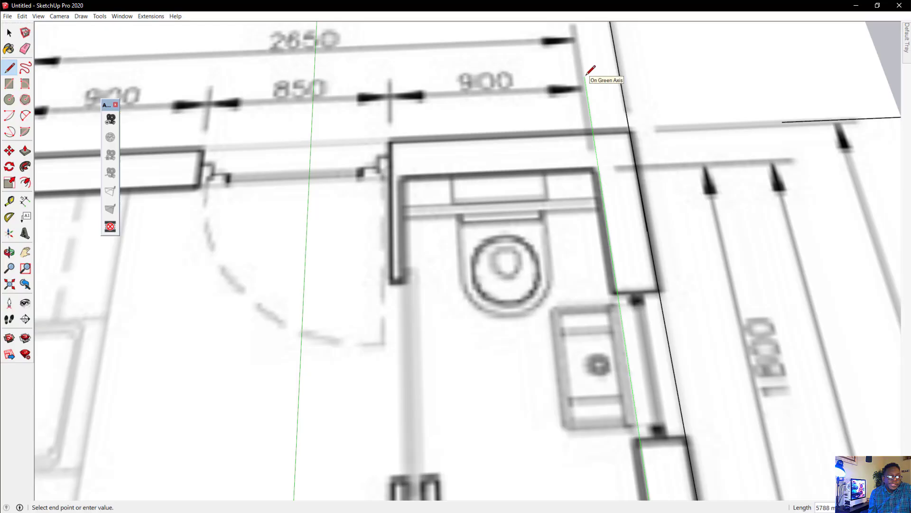
pyautogui.click(584, 75)
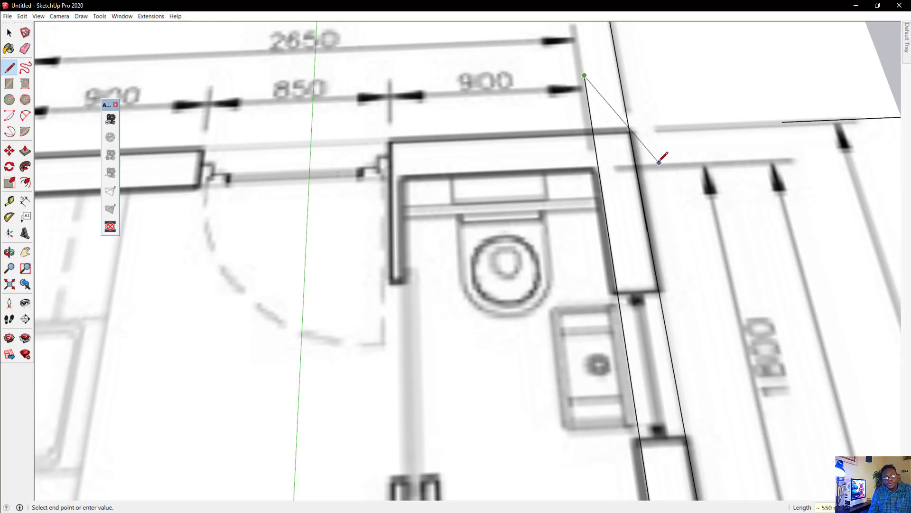
pyautogui.press('Escape')
# Draw a short end line across the right-hand wall's upper end, from its outer line to just beyond its inner line.
pyautogui.scroll(5, 636, 121)
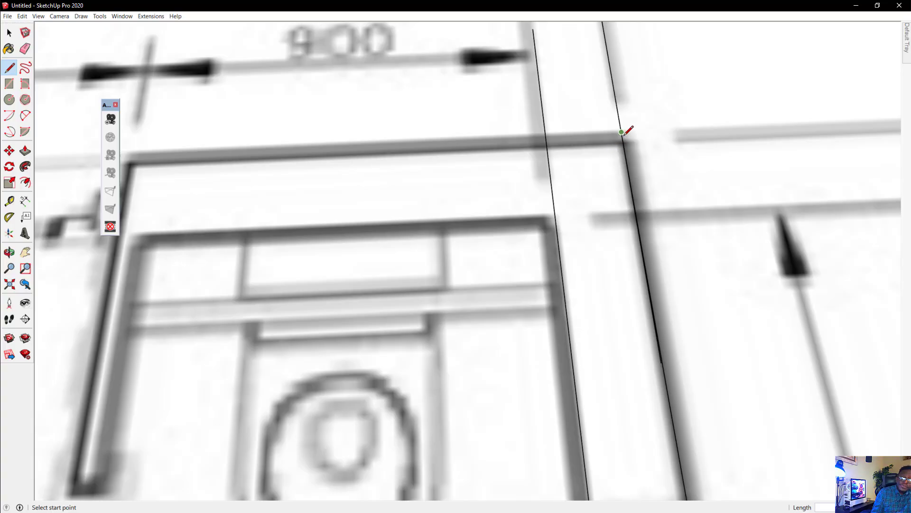
pyautogui.click(622, 136)
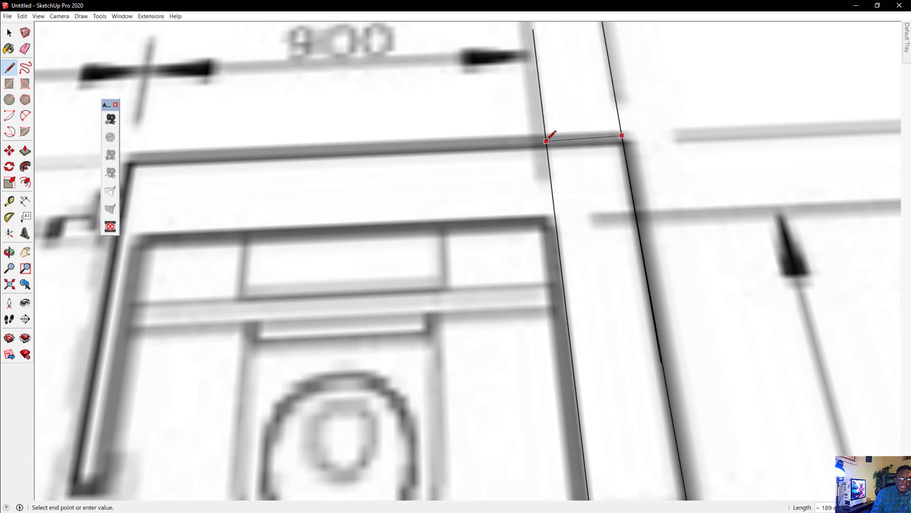
pyautogui.click(521, 140)
pyautogui.scroll(-3, 399, 230)
pyautogui.press('Escape')
# Try to erase the upper end line's overhang beyond the inner wall line, and undo the erasure.
pyautogui.moveTo(439, 232); pyautogui.dragTo(686, 136, button='middle')
pyautogui.scroll(4, 418, 184)
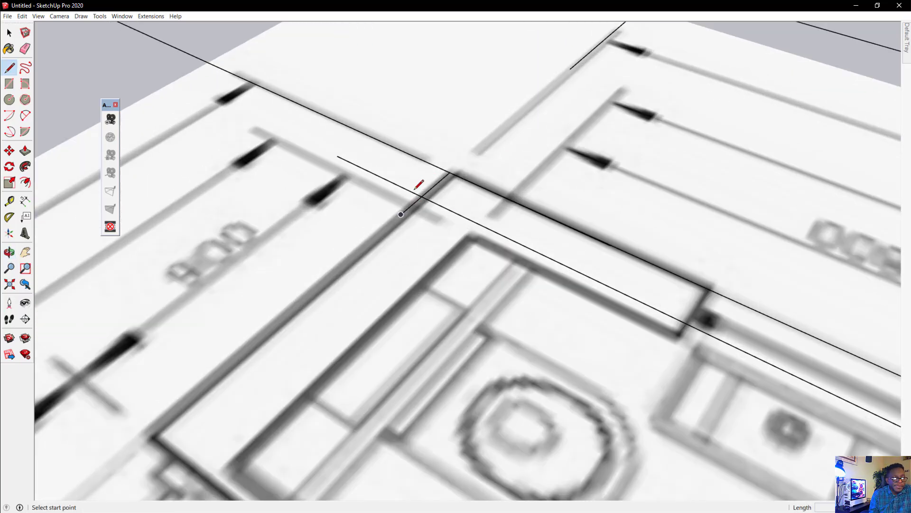
pyautogui.scroll(2, 419, 184)
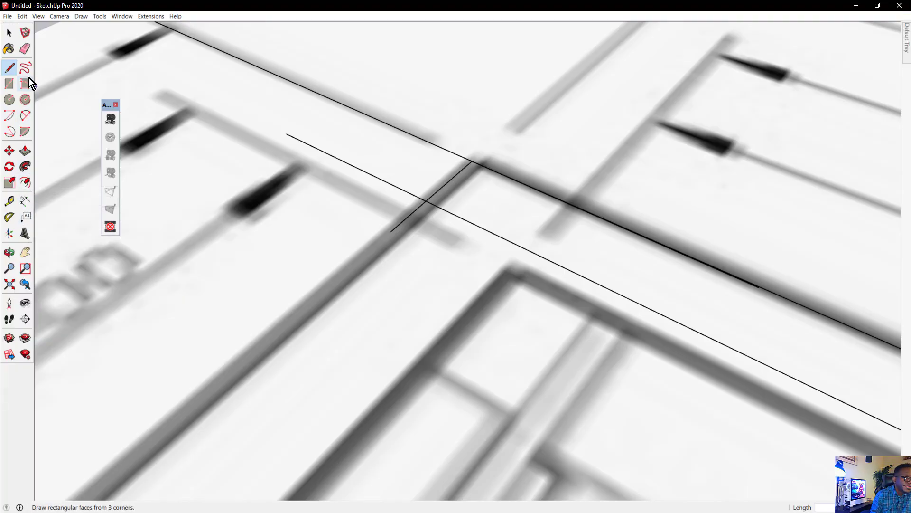
pyautogui.click(406, 222)
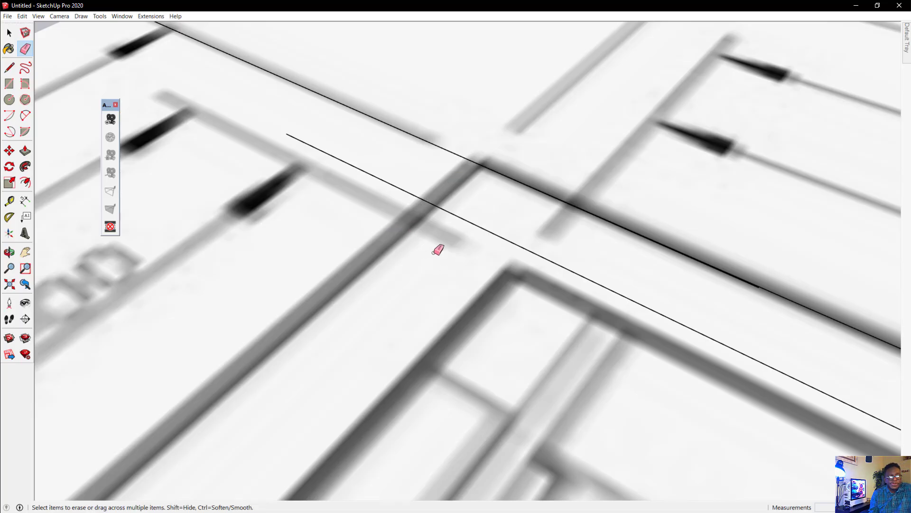
pyautogui.hotkey('ctrl', 'z')
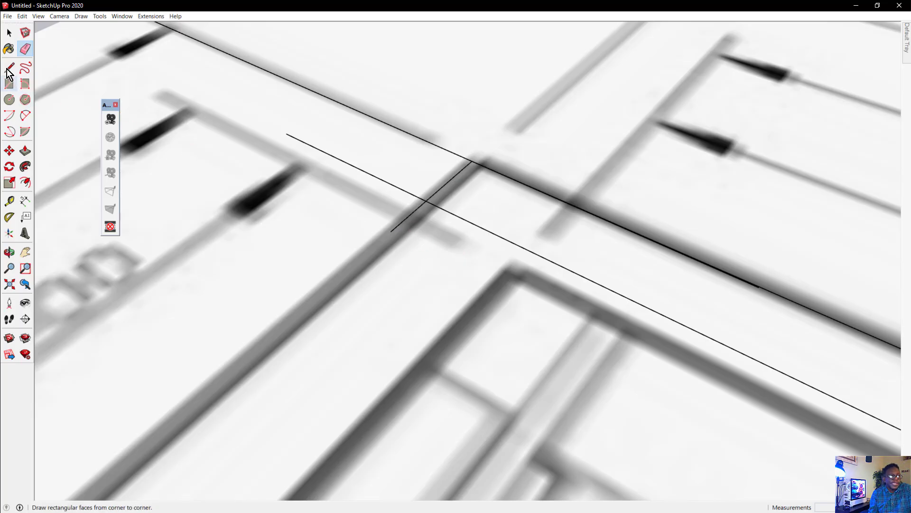
# Select the wall's upper end line and examine where it crosses the inner wall line.
pyautogui.click(10, 34)
pyautogui.click(391, 232)
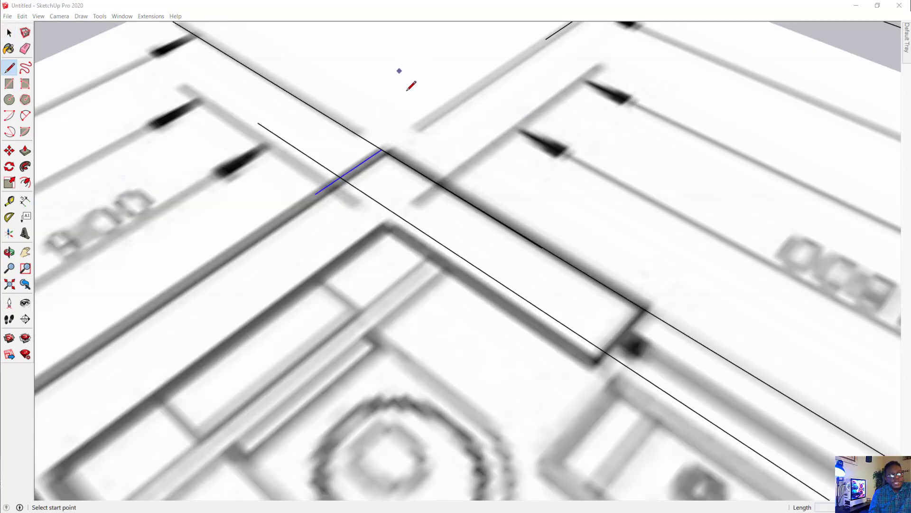
pyautogui.click(387, 171)
pyautogui.moveTo(379, 182)
pyautogui.mouseDown(button='middle')
pyautogui.moveTo(362, 166)
pyautogui.moveTo(384, 186)
pyautogui.mouseUp(button='middle')
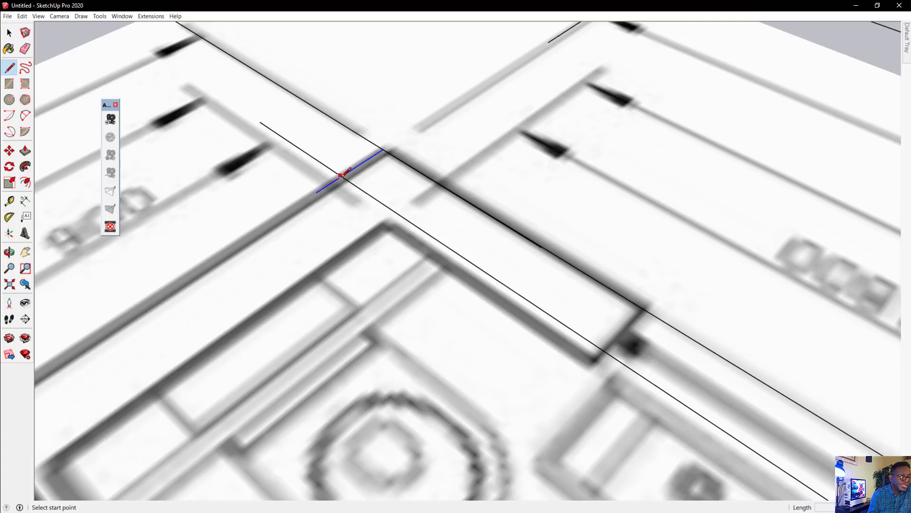
pyautogui.scroll(3, 351, 181)
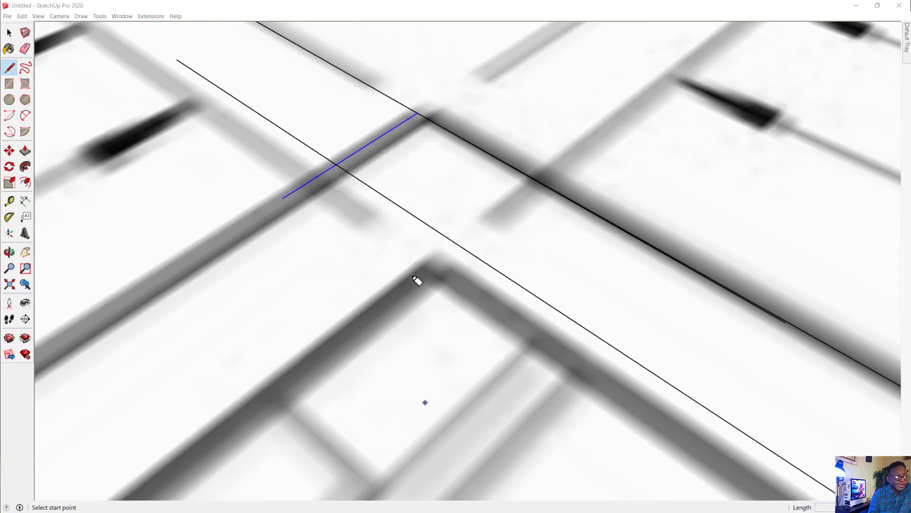
pyautogui.moveTo(378, 152)
pyautogui.mouseDown()
pyautogui.moveTo(328, 177)
pyautogui.moveTo(354, 158)
pyautogui.mouseUp()
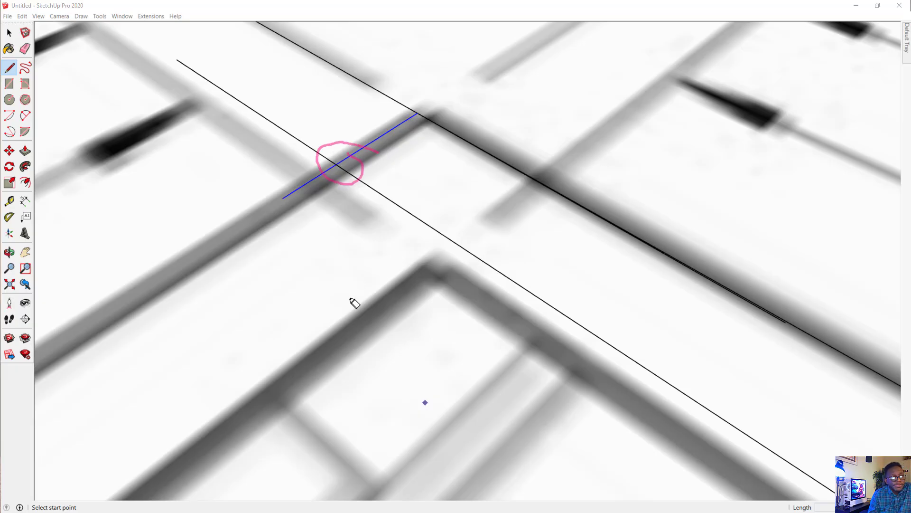
pyautogui.moveTo(349, 299); pyautogui.dragTo(344, 214)
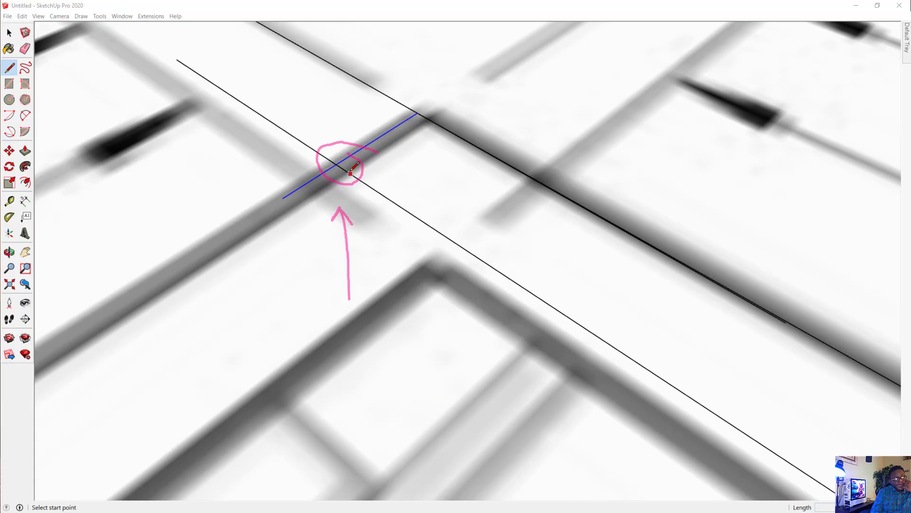
pyautogui.moveTo(351, 171); pyautogui.dragTo(355, 6, button='middle')
pyautogui.moveTo(368, 145)
pyautogui.mouseDown(button='middle')
pyautogui.moveTo(383, 127)
pyautogui.moveTo(331, 134)
pyautogui.moveTo(322, 230)
pyautogui.moveTo(328, 240)
pyautogui.moveTo(341, 215)
pyautogui.moveTo(332, 319)
pyautogui.moveTo(348, 166)
pyautogui.mouseUp(button='middle')
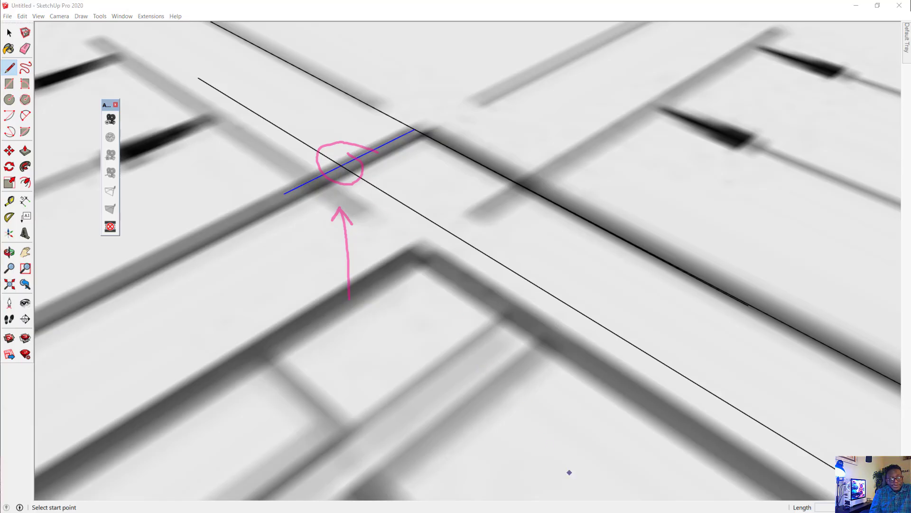
# Close the floating toolbar and delete the right-hand wall's inner line together with the short line at its lower end.
pyautogui.scroll(-5, 234, 183)
pyautogui.scroll(-6, 270, 218)
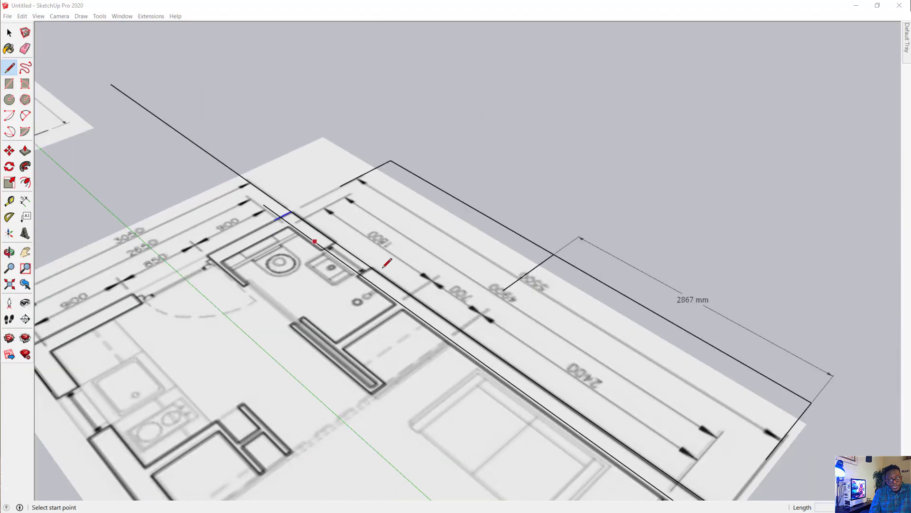
pyautogui.scroll(5, 556, 407)
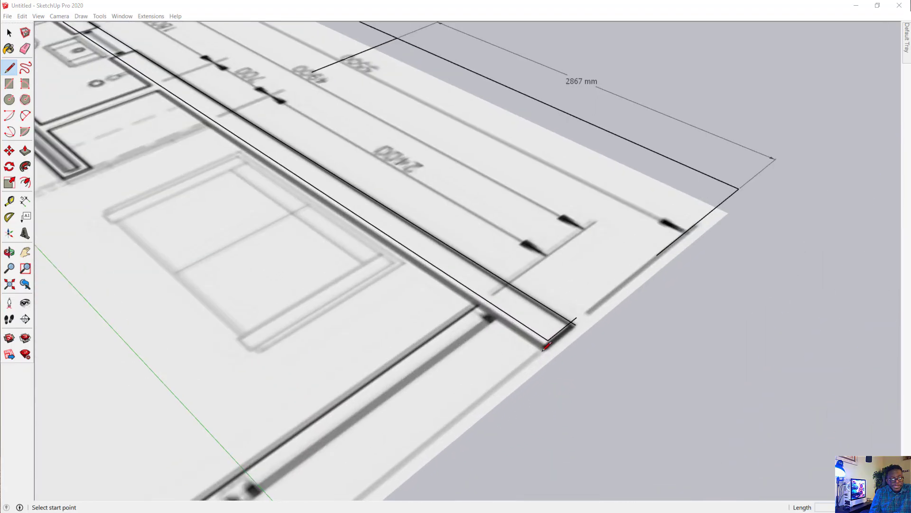
pyautogui.moveTo(559, 374)
pyautogui.mouseDown(button='middle')
pyautogui.moveTo(549, 299)
pyautogui.moveTo(474, 217)
pyautogui.moveTo(448, 207)
pyautogui.moveTo(366, 228)
pyautogui.moveTo(415, 242)
pyautogui.moveTo(465, 378)
pyautogui.moveTo(484, 373)
pyautogui.mouseUp(button='middle')
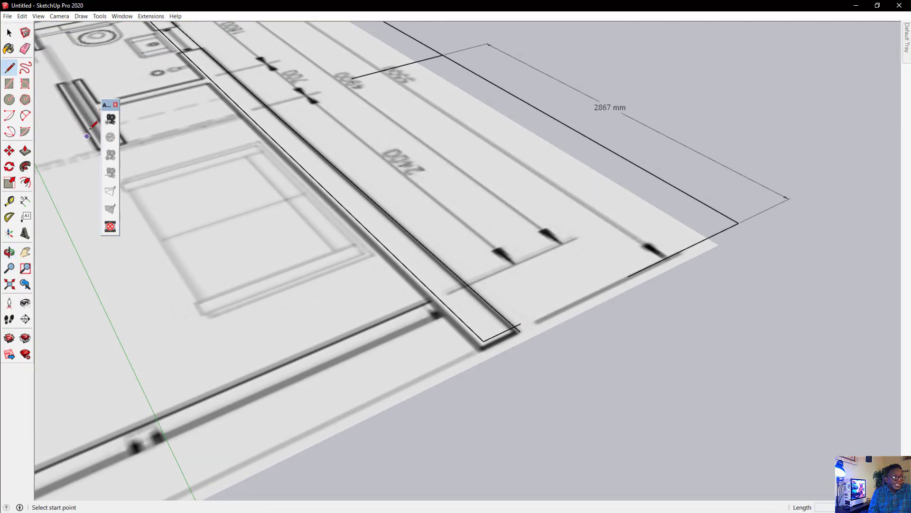
pyautogui.click(9, 33)
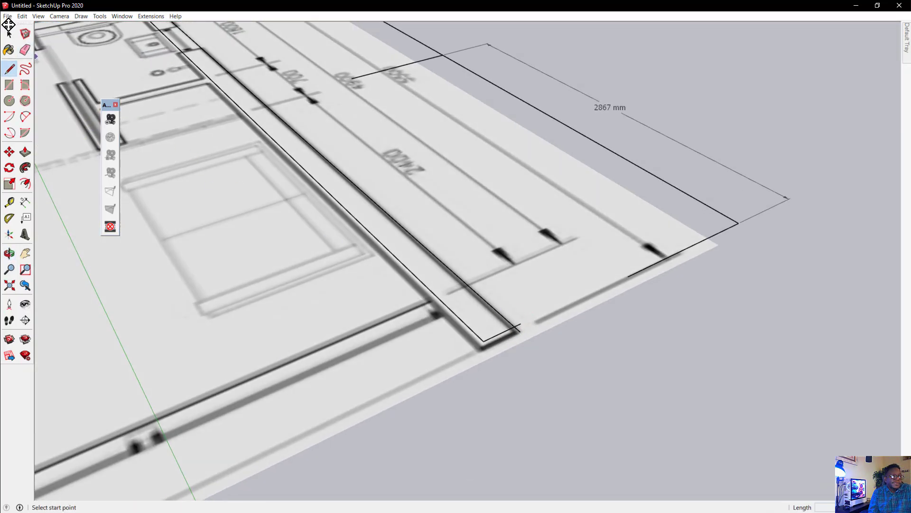
pyautogui.click(115, 104)
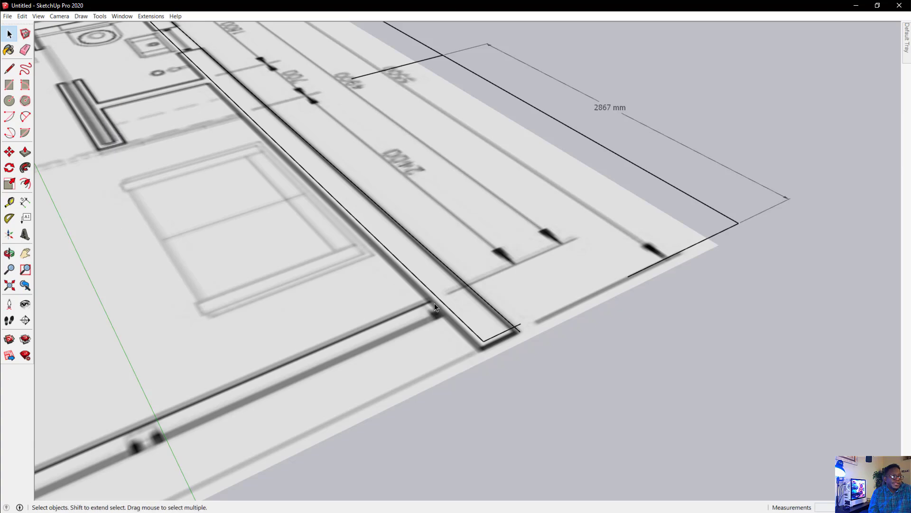
pyautogui.click(459, 316)
pyautogui.press('Delete')
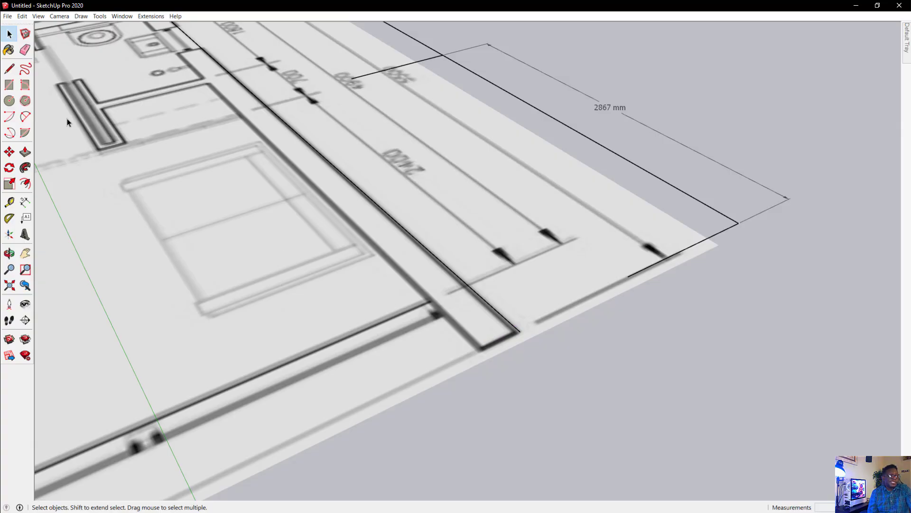
# Draw the wall's lower end line from the outer line's endpoint to the inner corner on the plan.
pyautogui.press('l')
pyautogui.scroll(2, 516, 323)
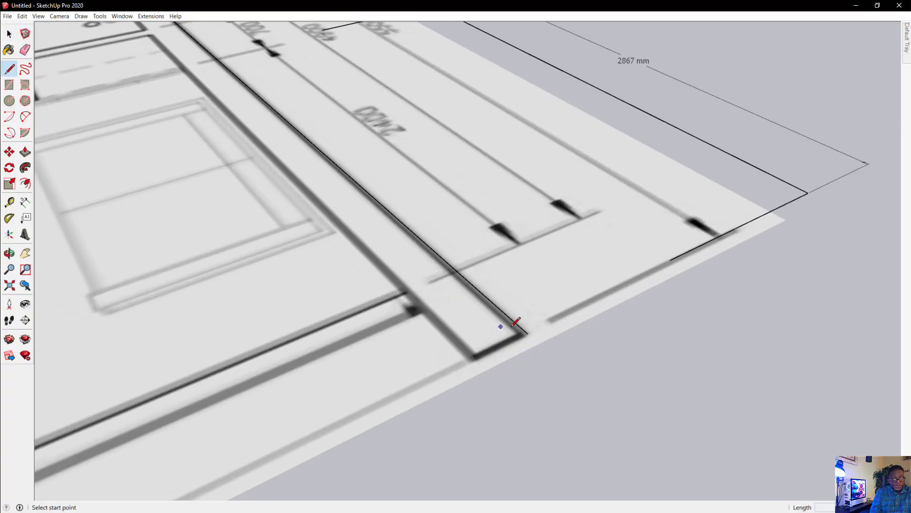
pyautogui.click(528, 333)
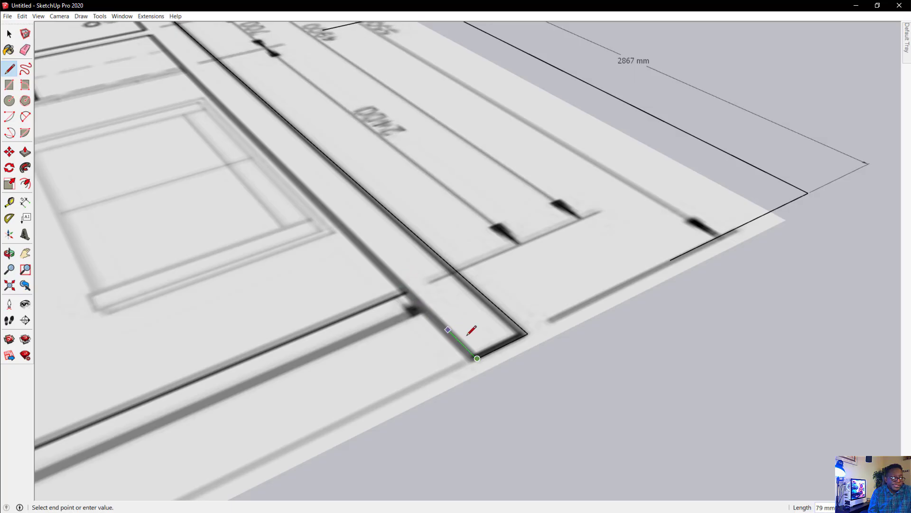
# Draw the wall's inner line along the green axis from the lower inner corner to just past the upper end line.
pyautogui.scroll(-2, 471, 328)
pyautogui.scroll(-3, 470, 330)
pyautogui.scroll(5, 209, 78)
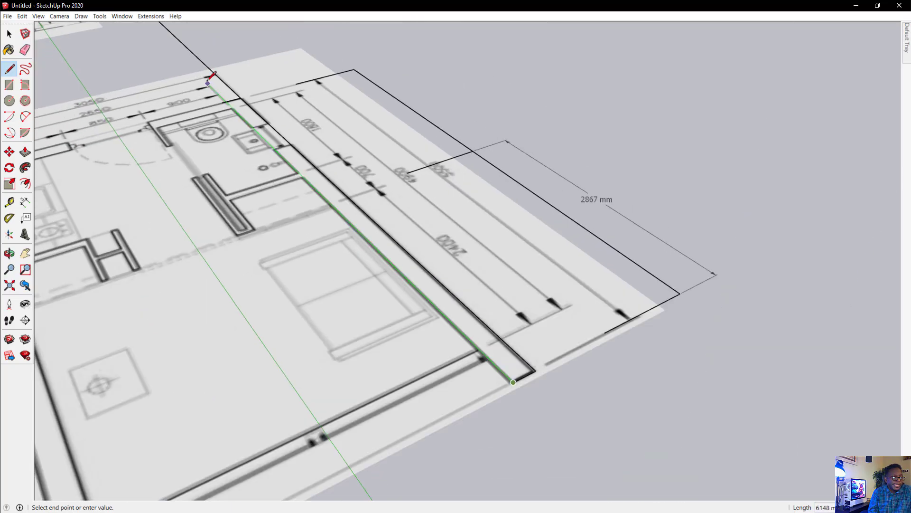
pyautogui.scroll(2, 205, 76)
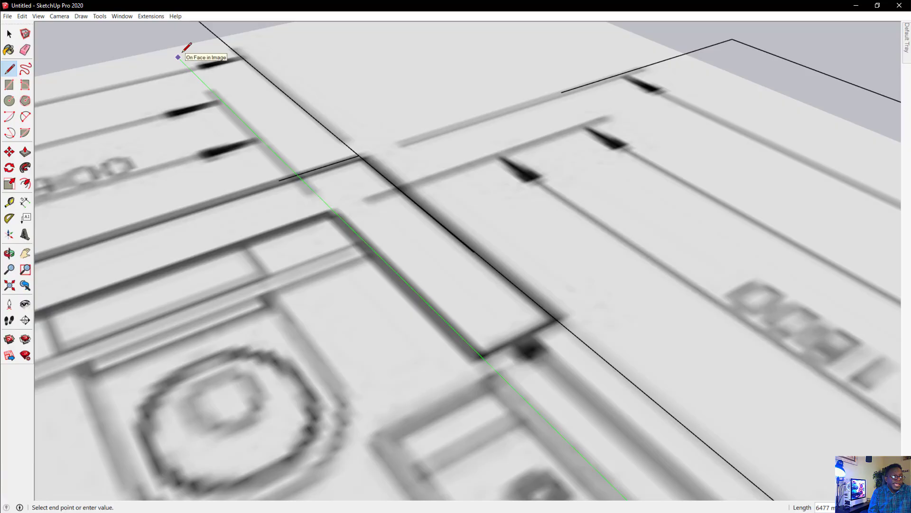
pyautogui.click(281, 158)
# Erase both line overhangs at the wall's upper inner corner.
pyautogui.scroll(5, 301, 169)
pyautogui.moveTo(315, 179)
pyautogui.mouseDown(button='middle')
pyautogui.moveTo(356, 156)
pyautogui.moveTo(392, 195)
pyautogui.moveTo(329, 220)
pyautogui.mouseUp(button='middle')
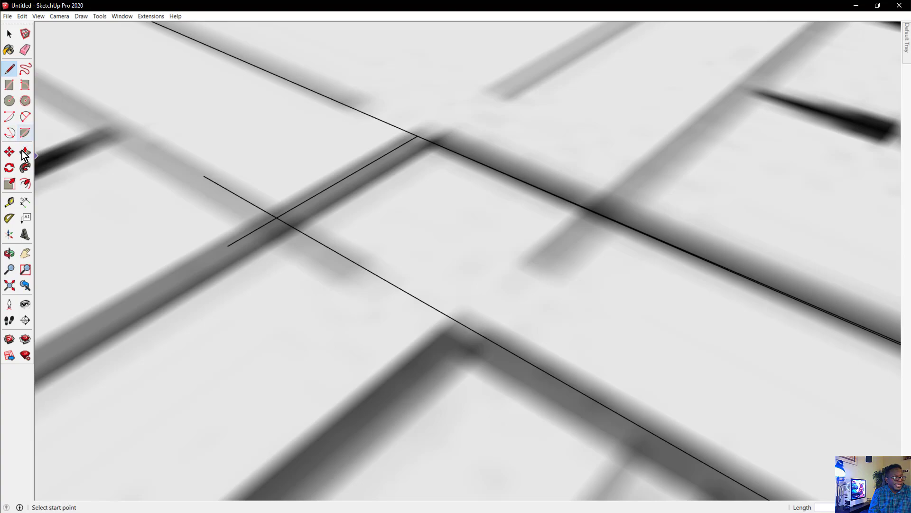
pyautogui.click(25, 49)
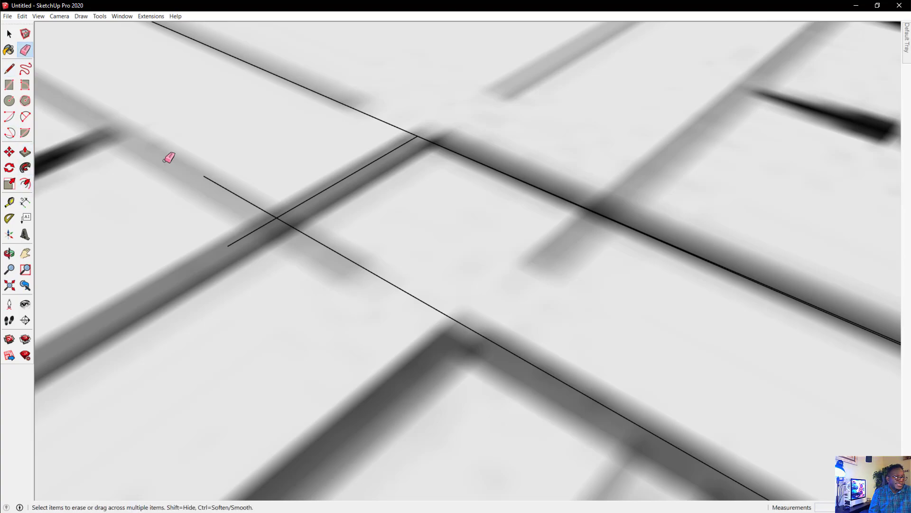
pyautogui.click(258, 229)
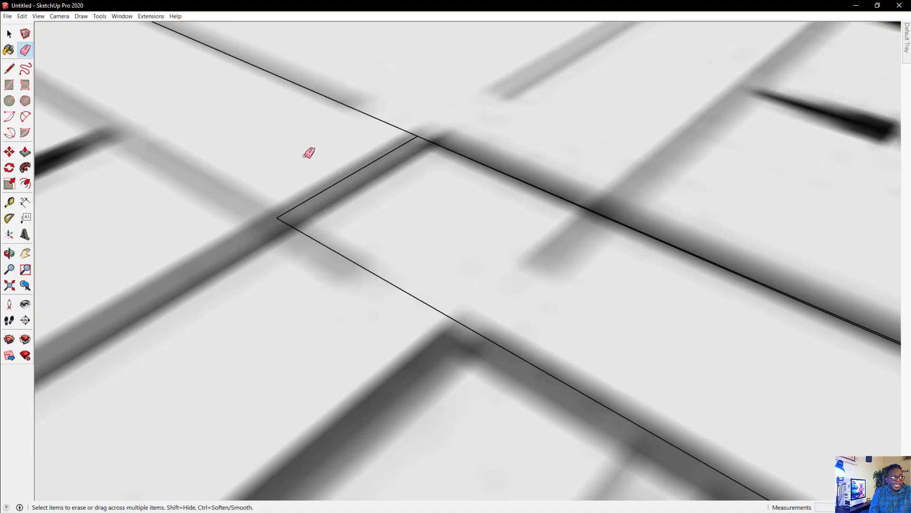
# Erase the outer line's extension and the leftover stub beyond the wall's upper outer corner.
pyautogui.scroll(-4, 332, 173)
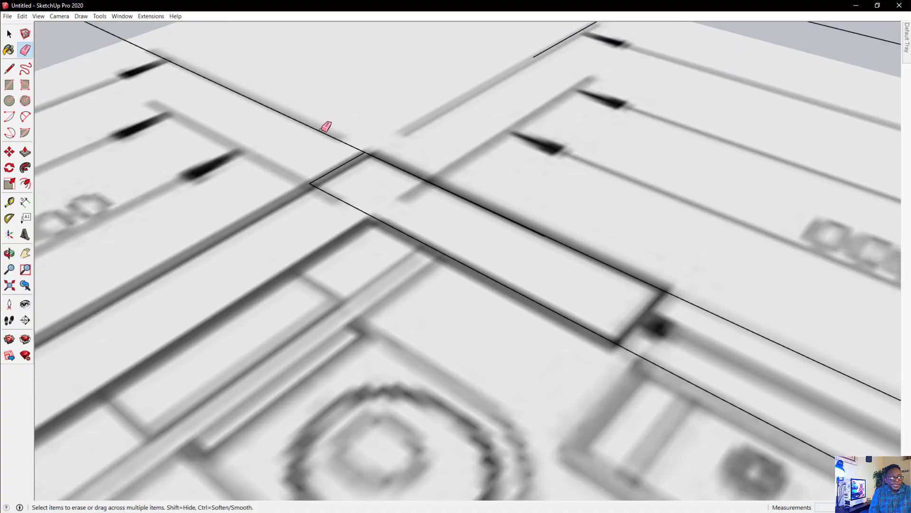
pyautogui.click(327, 129)
pyautogui.scroll(6, 360, 151)
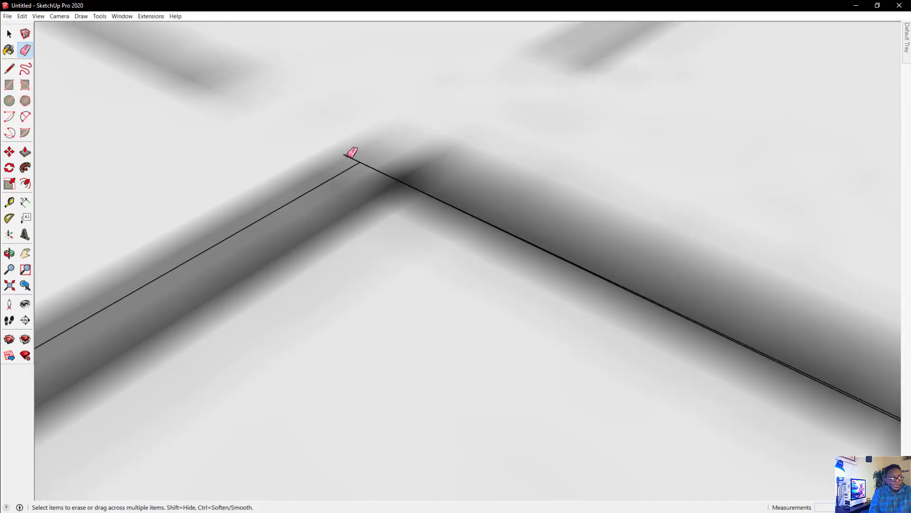
pyautogui.click(352, 161)
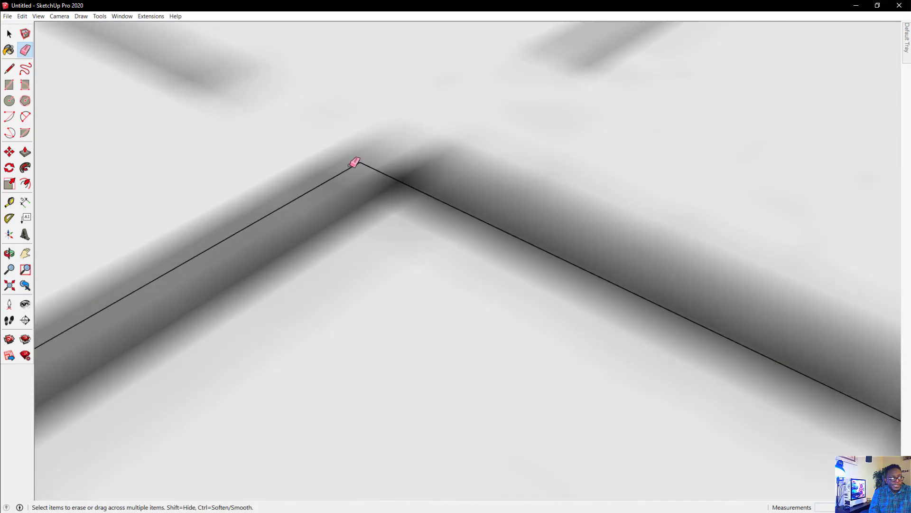
# Examine the traced outline of the right-hand wall at its upper and lower corners.
pyautogui.scroll(-6, 361, 162)
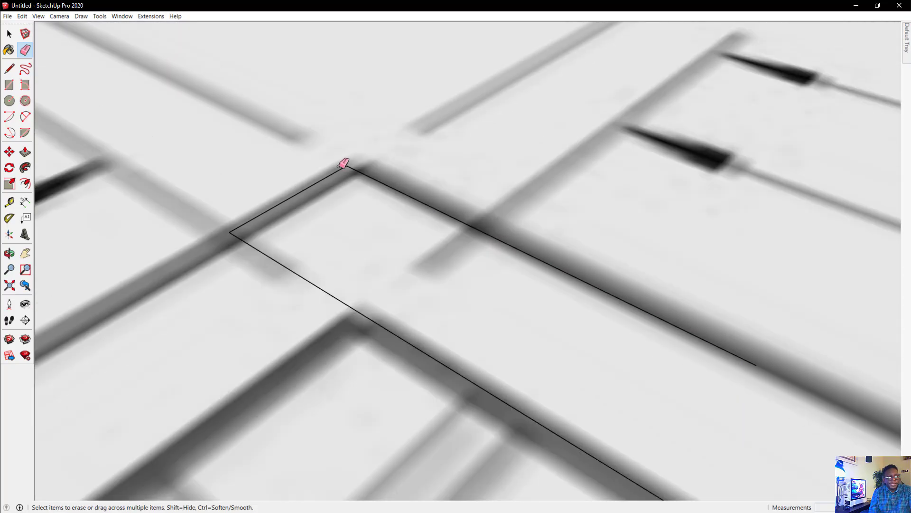
pyautogui.scroll(-5, 470, 233)
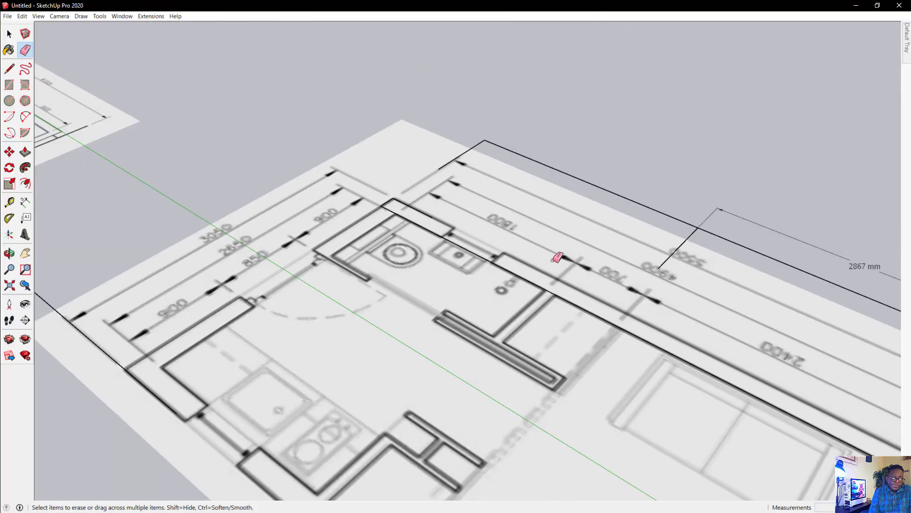
pyautogui.scroll(6, 368, 176)
pyautogui.scroll(3, 342, 205)
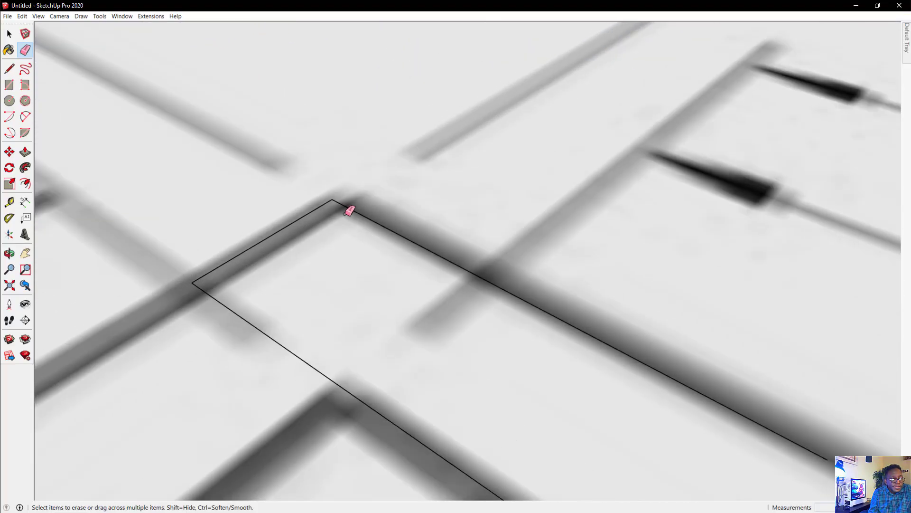
pyautogui.scroll(-7, 348, 206)
pyautogui.scroll(-3, 488, 285)
pyautogui.scroll(10, 611, 320)
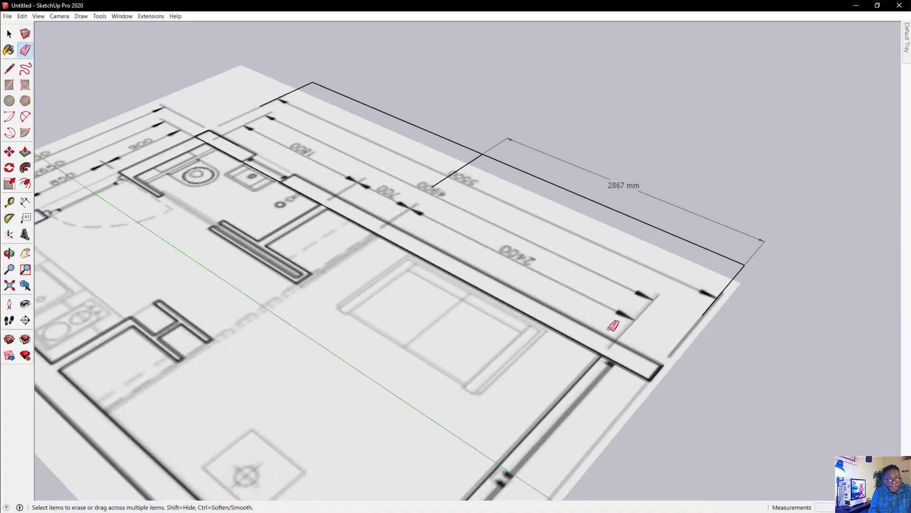
pyautogui.scroll(3, 716, 421)
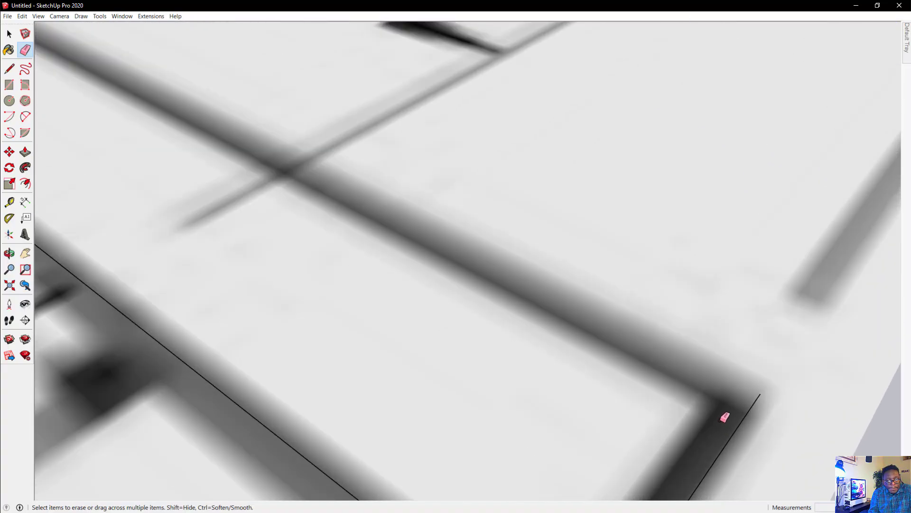
# Draw the missing outer line of the right-hand wall along the green axis, about 4984 mm from the existing line's end to the far end line.
pyautogui.scroll(-7, 725, 417)
pyautogui.scroll(5, 200, 116)
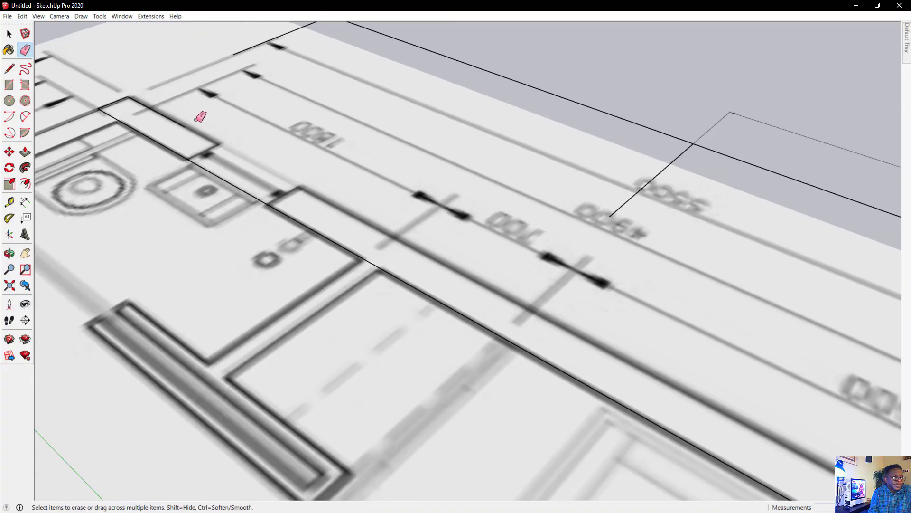
pyautogui.scroll(2, 200, 117)
pyautogui.click(9, 69)
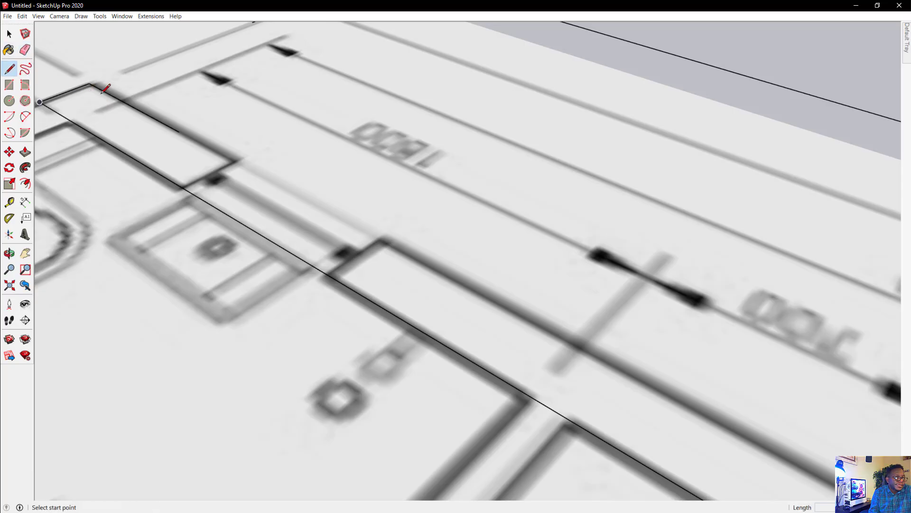
pyautogui.scroll(3, 102, 91)
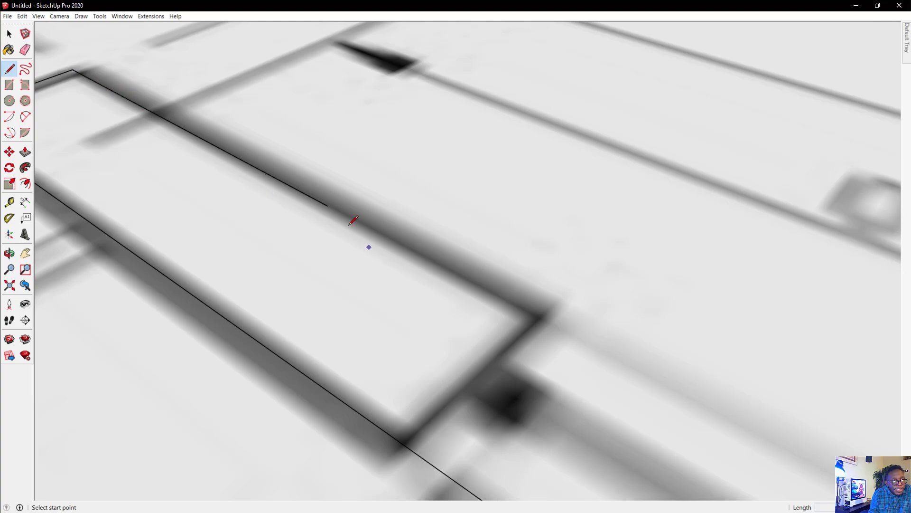
pyautogui.click(328, 205)
pyautogui.scroll(-5, 320, 202)
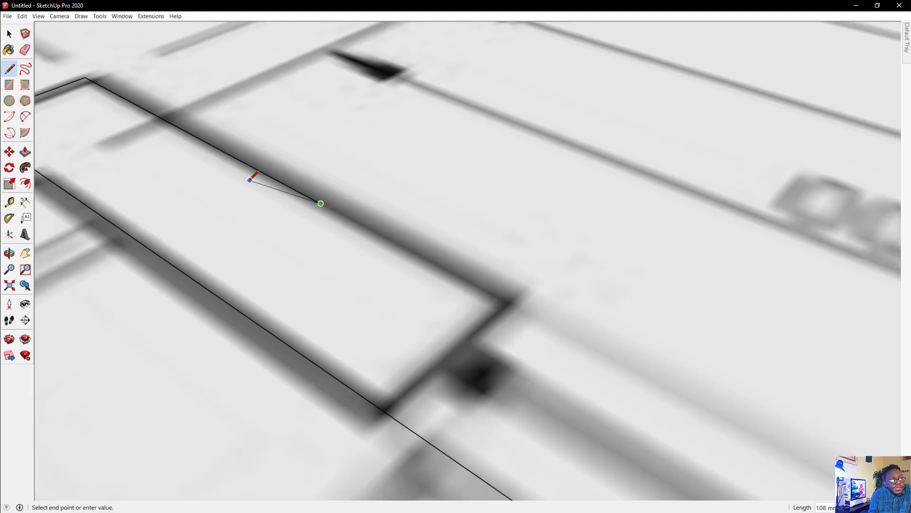
pyautogui.scroll(-6, 326, 203)
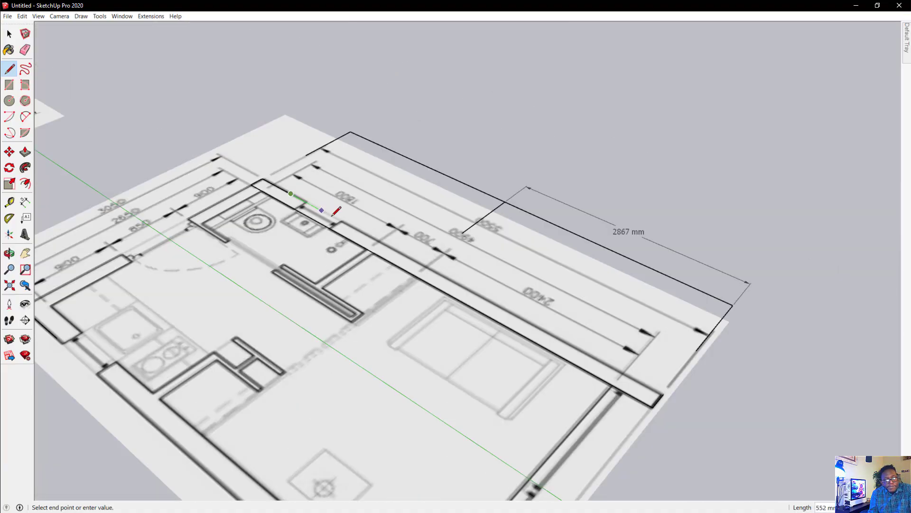
pyautogui.scroll(6, 632, 370)
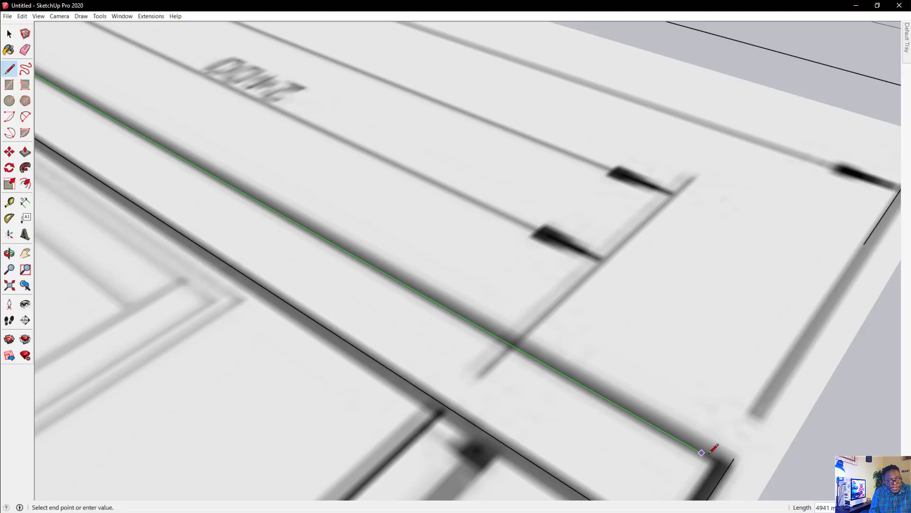
pyautogui.click(729, 467)
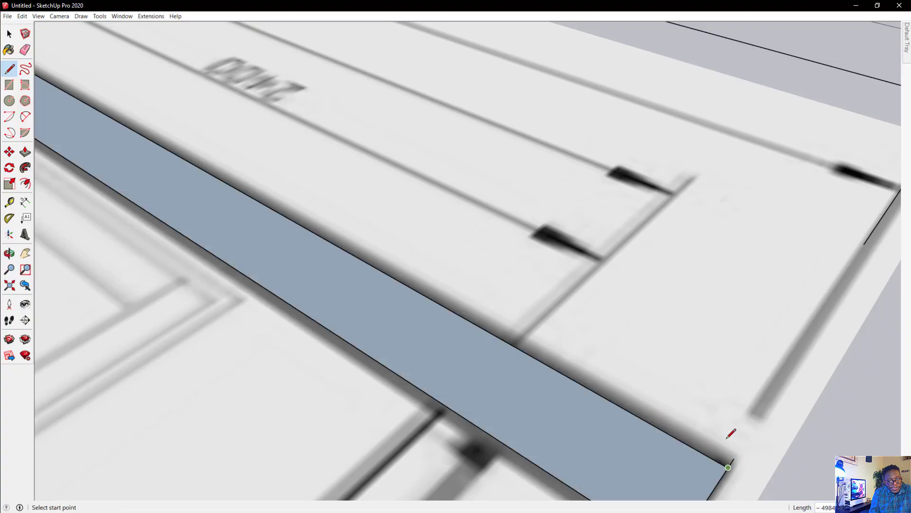
# Examine the closed face of the right-hand wall and its end corners from several angles.
pyautogui.scroll(-4, 712, 386)
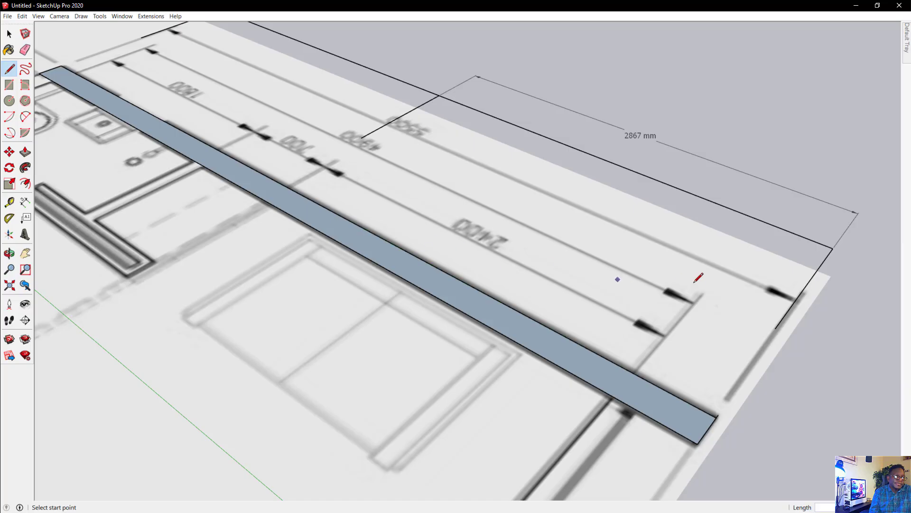
pyautogui.moveTo(695, 281)
pyautogui.mouseDown(button='middle')
pyautogui.moveTo(521, 293)
pyautogui.moveTo(252, 190)
pyautogui.moveTo(373, 142)
pyautogui.moveTo(405, 197)
pyautogui.moveTo(394, 252)
pyautogui.moveTo(488, 210)
pyautogui.moveTo(447, 138)
pyautogui.mouseUp(button='middle')
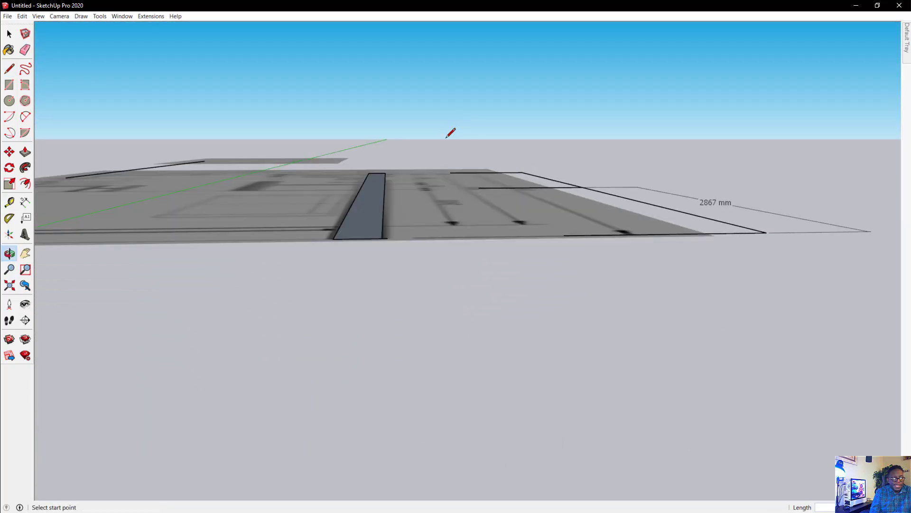
pyautogui.moveTo(611, 128)
pyautogui.mouseDown(button='middle')
pyautogui.moveTo(301, 289)
pyautogui.moveTo(183, 364)
pyautogui.moveTo(51, 367)
pyautogui.moveTo(317, 275)
pyautogui.mouseUp(button='middle')
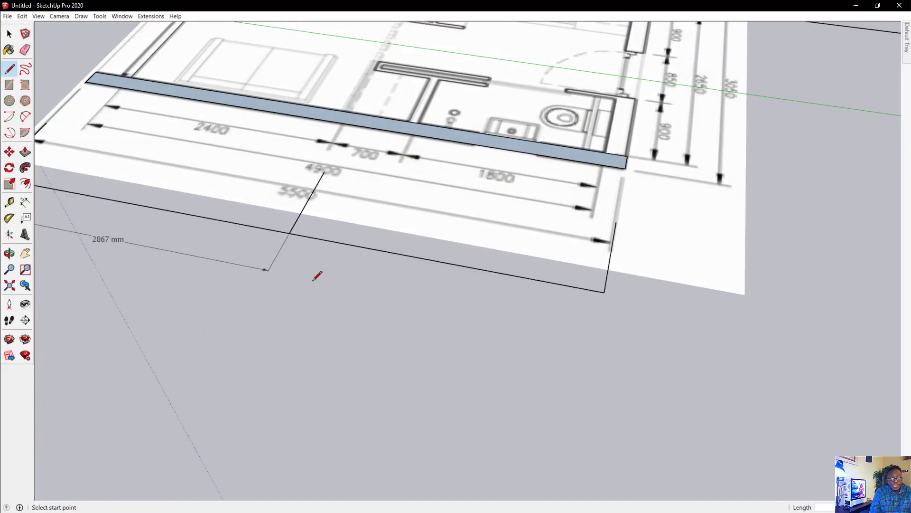
pyautogui.scroll(-4, 521, 364)
pyautogui.scroll(7, 269, 188)
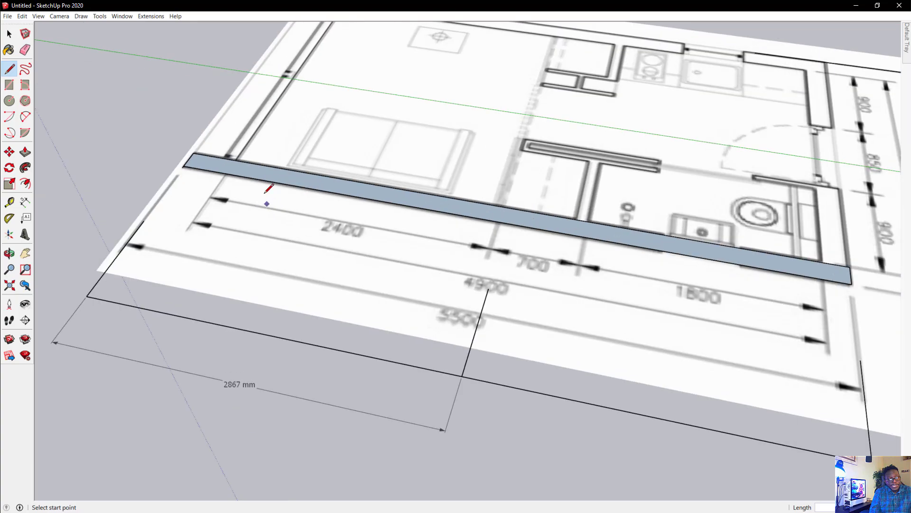
pyautogui.scroll(5, 181, 150)
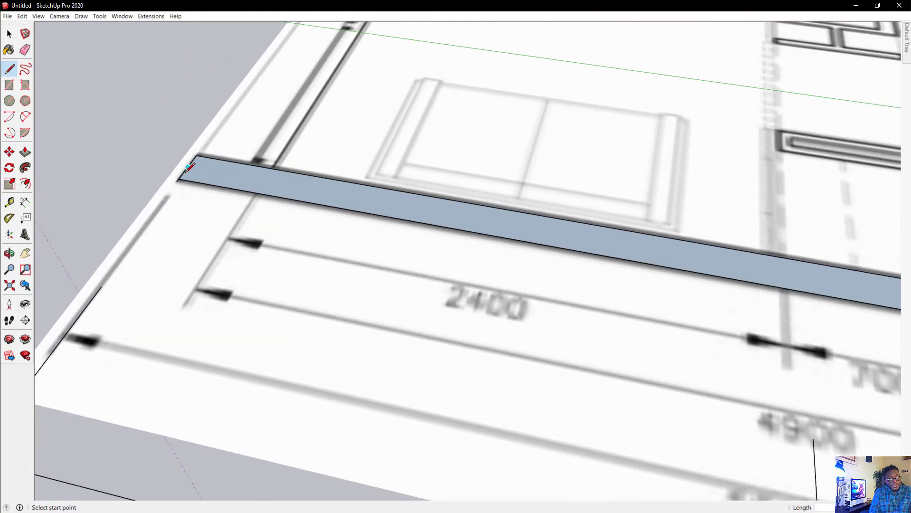
pyautogui.scroll(2, 179, 164)
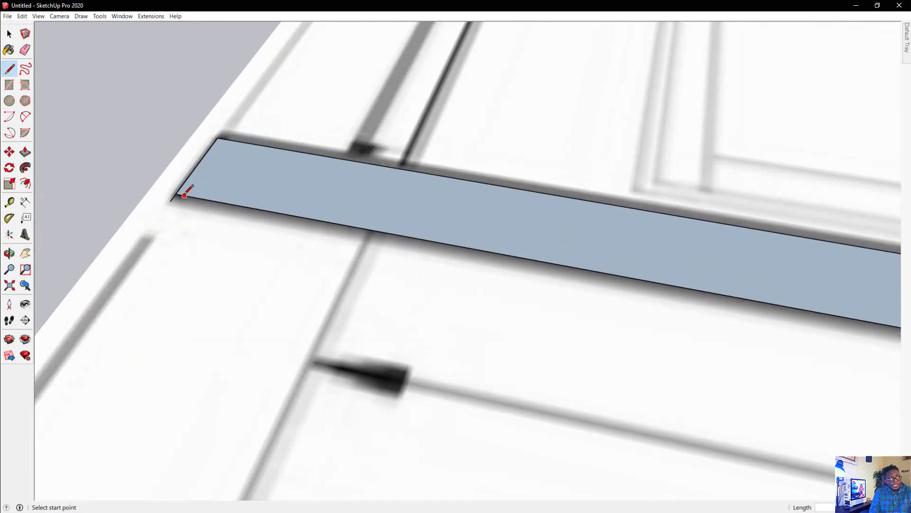
pyautogui.scroll(-6, 185, 195)
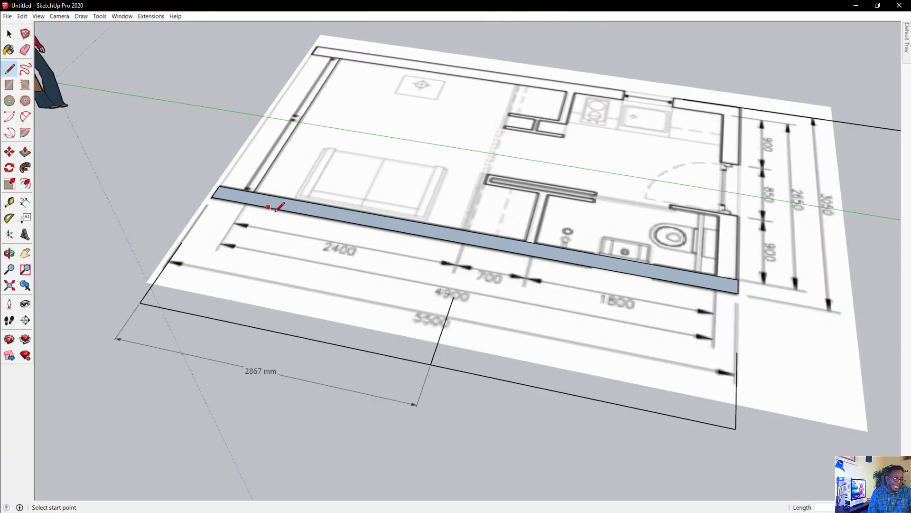
pyautogui.scroll(-1, 276, 211)
# Draw a 2850 mm long rectangle over the entrance-side wall, starting at the traced wall's end corner and matching the plan's wall thickness.
pyautogui.moveTo(662, 254)
pyautogui.mouseDown(button='middle')
pyautogui.moveTo(574, 242)
pyautogui.moveTo(480, 245)
pyautogui.moveTo(504, 256)
pyautogui.mouseUp(button='middle')
pyautogui.scroll(3, 737, 408)
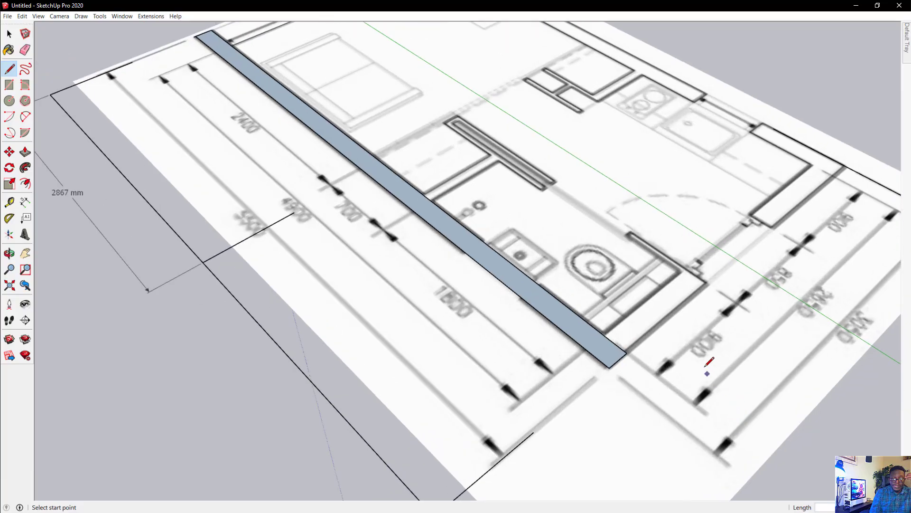
pyautogui.moveTo(709, 362)
pyautogui.mouseDown(button='middle')
pyautogui.moveTo(540, 310)
pyautogui.moveTo(551, 309)
pyautogui.mouseUp(button='middle')
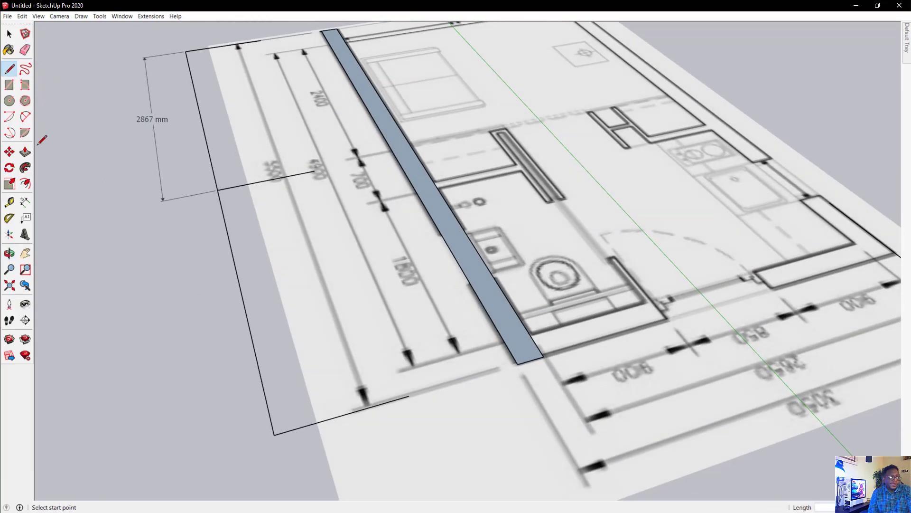
pyautogui.click(9, 84)
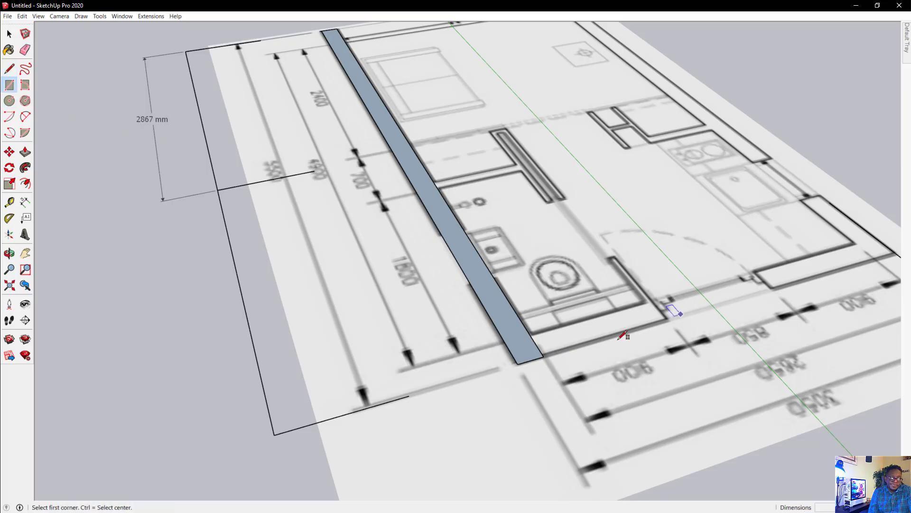
pyautogui.click(544, 356)
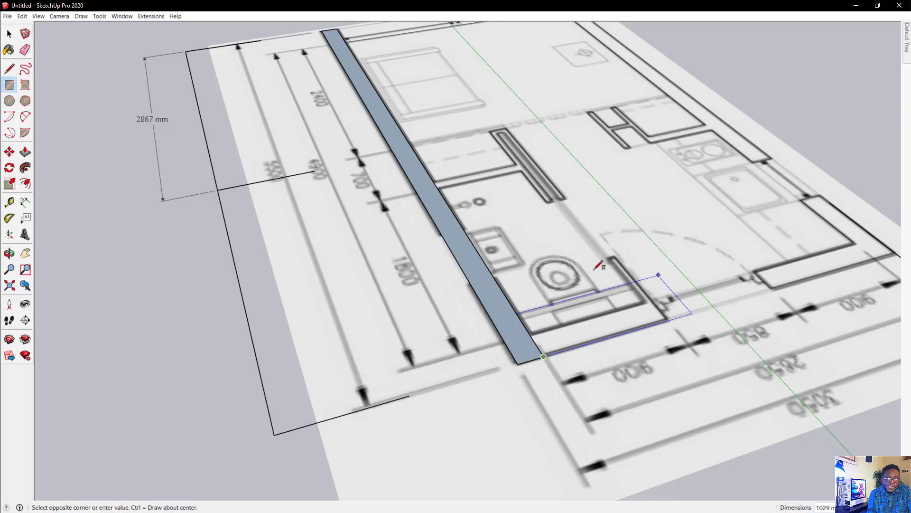
pyautogui.scroll(-3, 593, 271)
pyautogui.scroll(3, 589, 301)
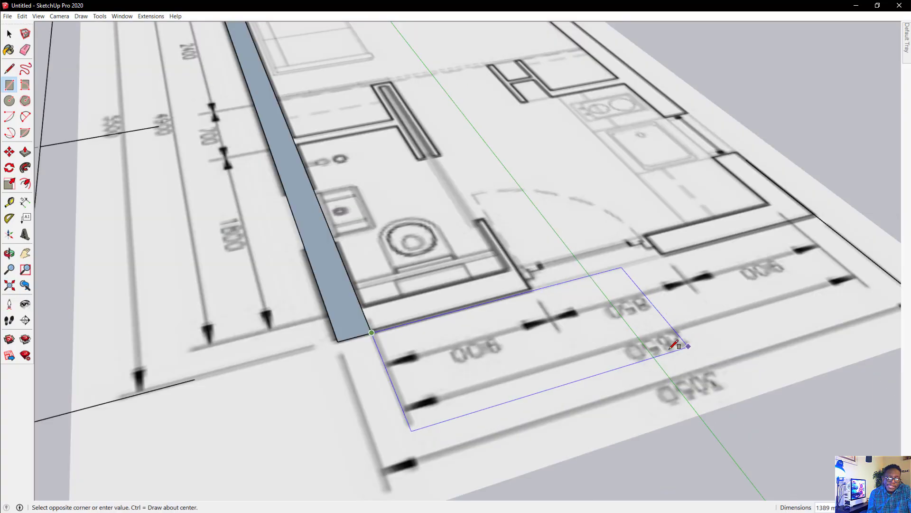
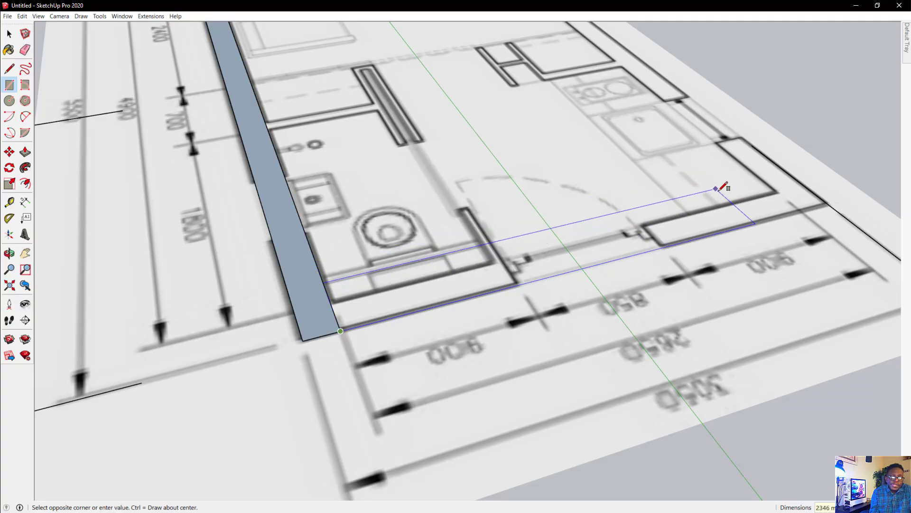
pyautogui.write('2850')
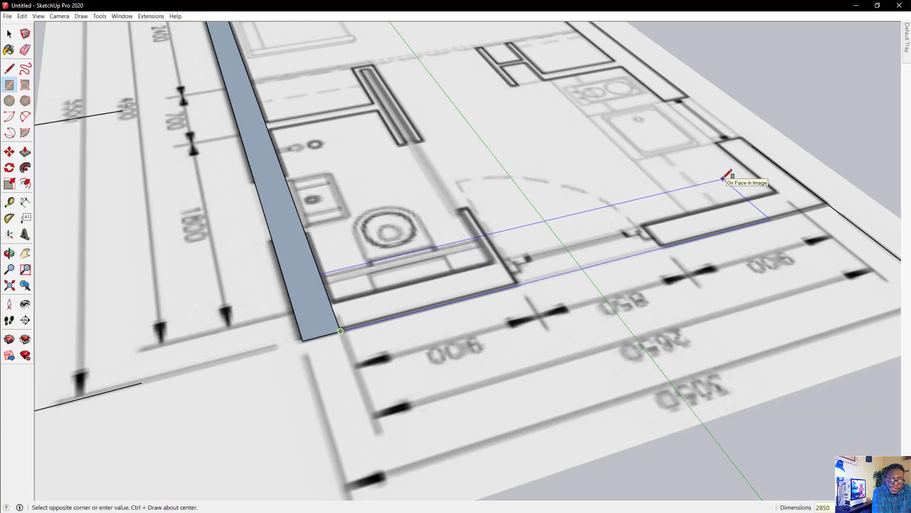
pyautogui.write(',')
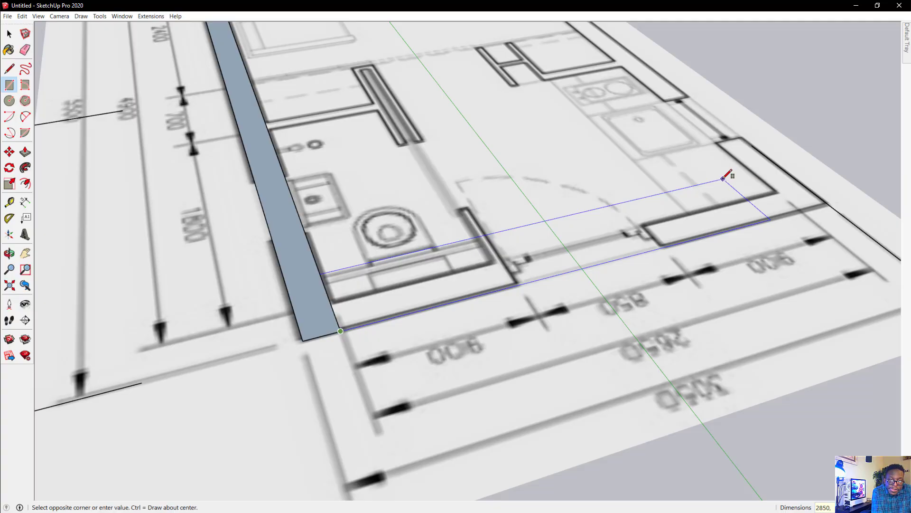
pyautogui.write('20')
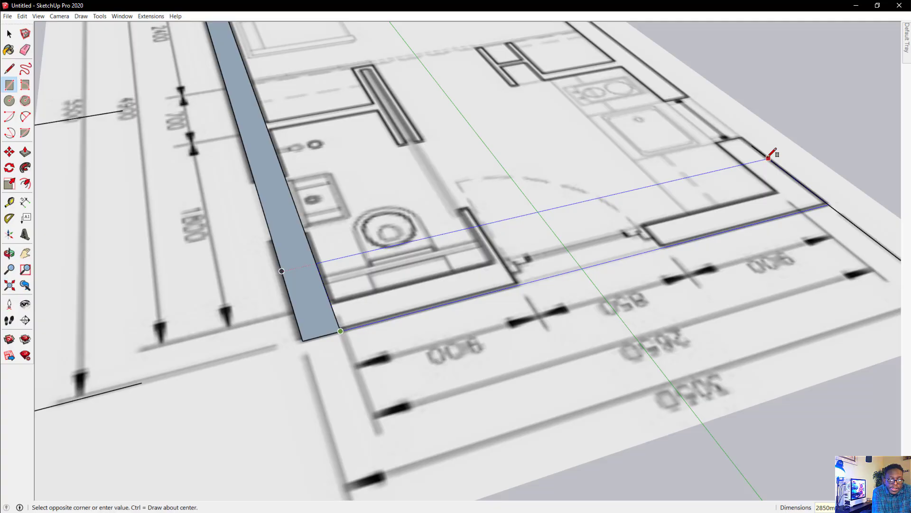
pyautogui.click(770, 157)
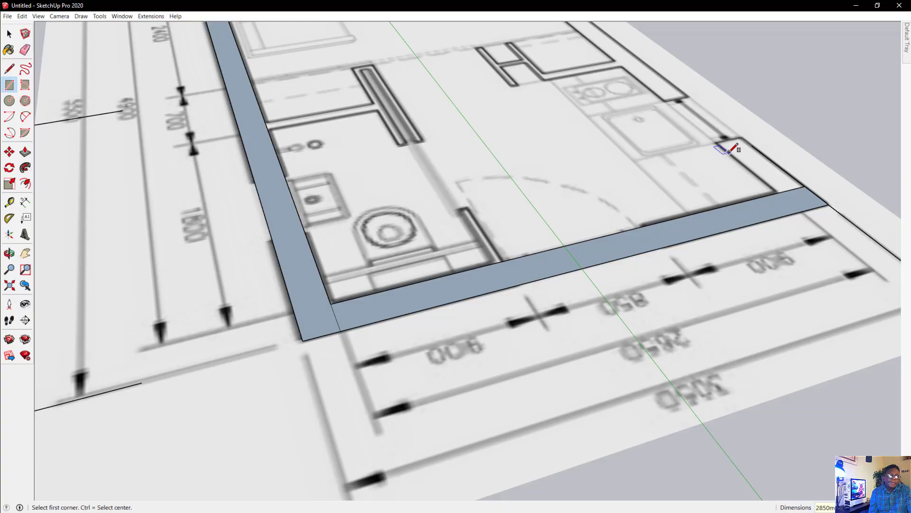
# Erase the dividing line between the two wall faces at the bathroom corner to merge them into one face.
pyautogui.moveTo(716, 209); pyautogui.dragTo(801, 221, button='middle')
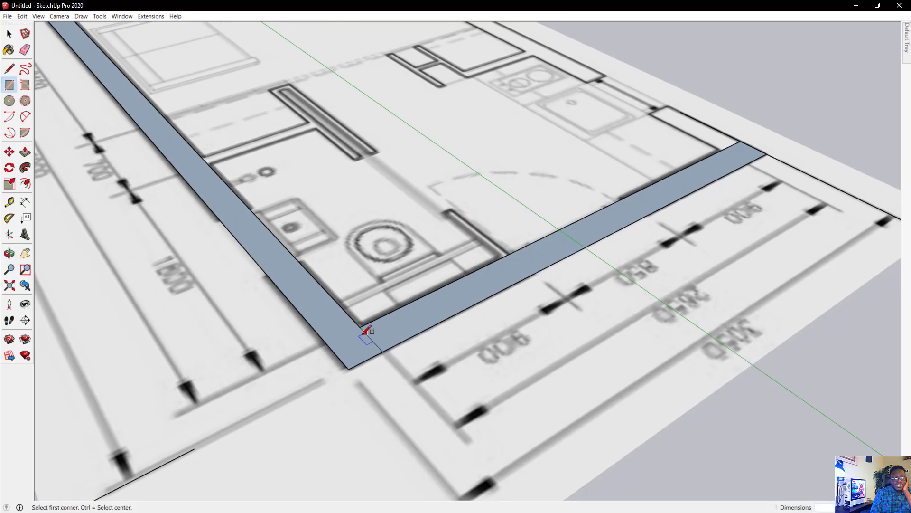
pyautogui.scroll(4, 366, 332)
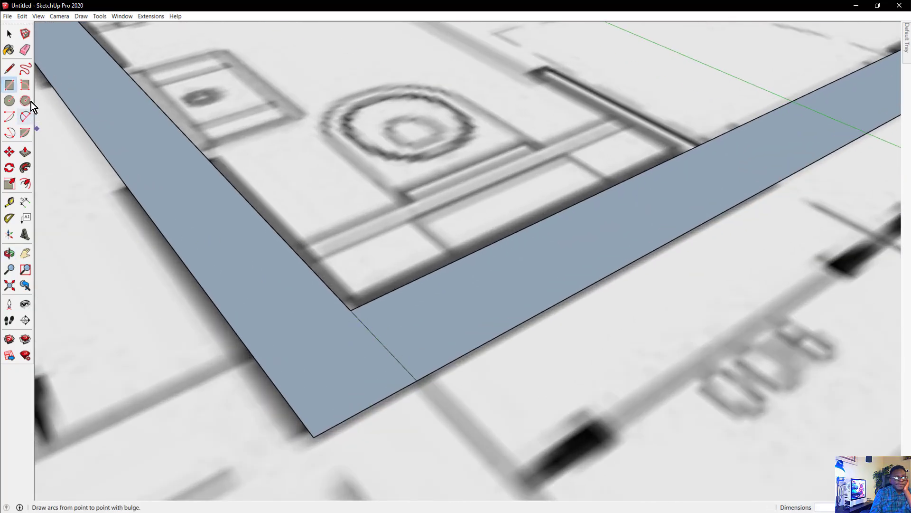
pyautogui.click(25, 49)
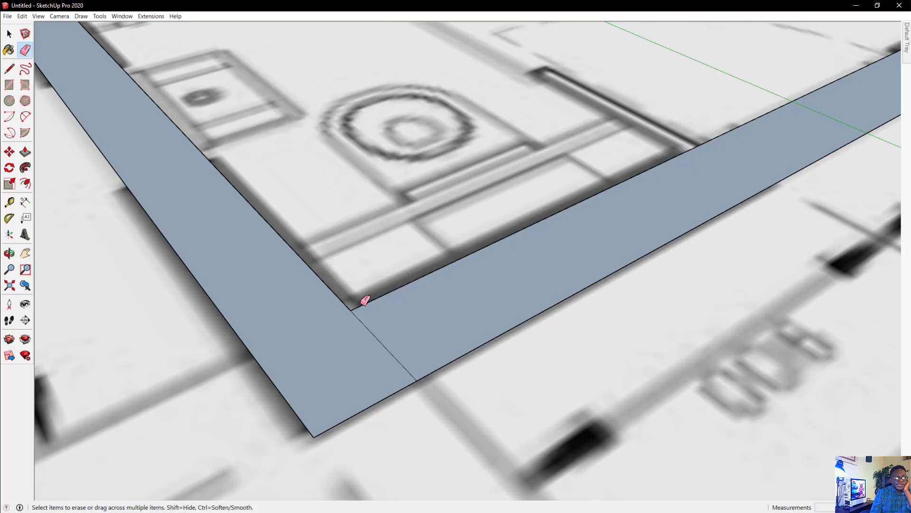
pyautogui.click(359, 319)
pyautogui.scroll(-3, 307, 329)
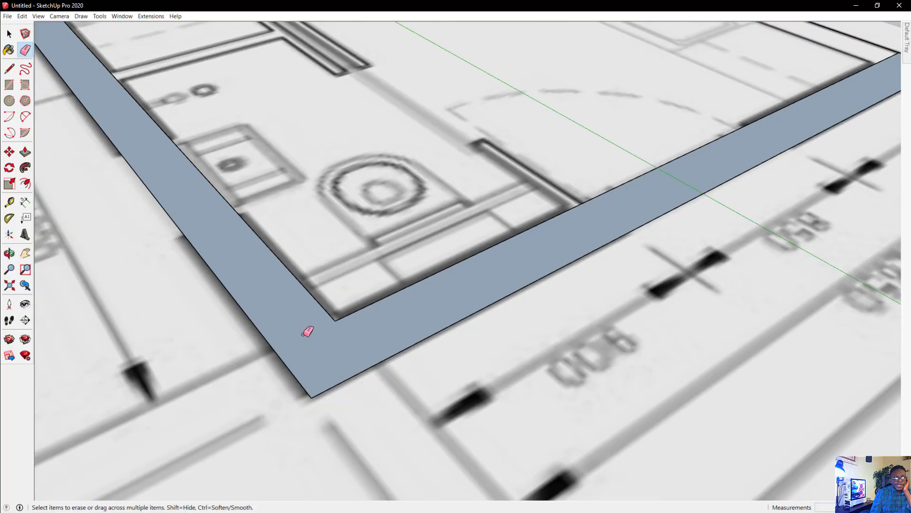
pyautogui.scroll(2, 344, 314)
pyautogui.scroll(-6, 453, 350)
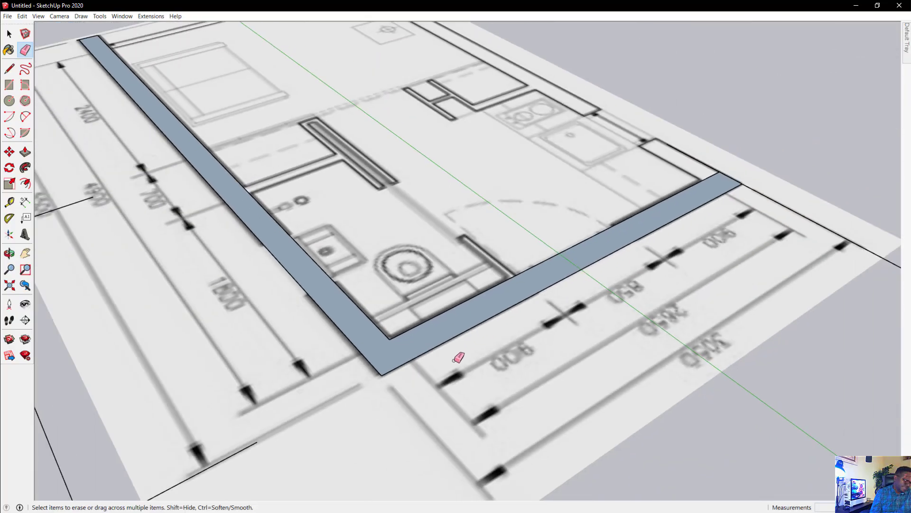
# Examine the merged L-shaped wall face and the untraced walls on the kitchen and window sides of the plan.
pyautogui.moveTo(346, 349)
pyautogui.mouseDown(button='middle')
pyautogui.moveTo(712, 358)
pyautogui.moveTo(617, 323)
pyautogui.mouseUp(button='middle')
pyautogui.scroll(4, 543, 459)
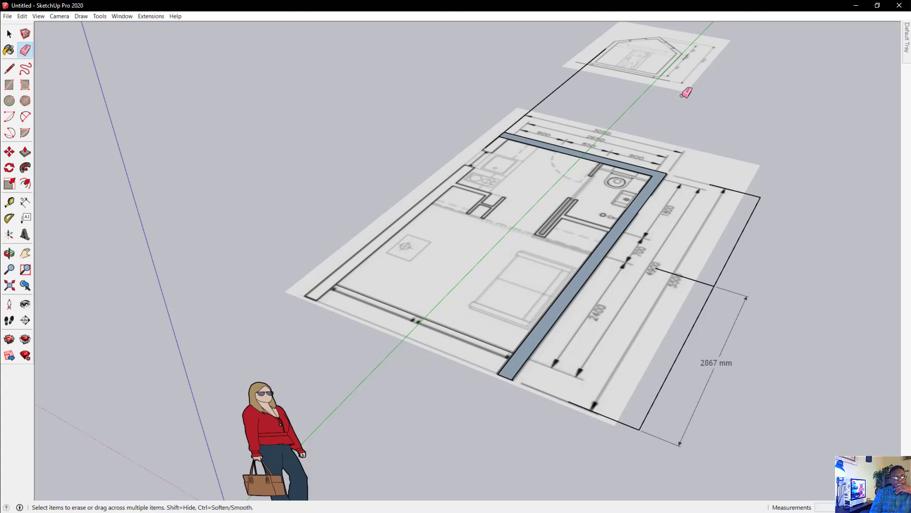
pyautogui.scroll(2, 617, 143)
pyautogui.scroll(1, 488, 208)
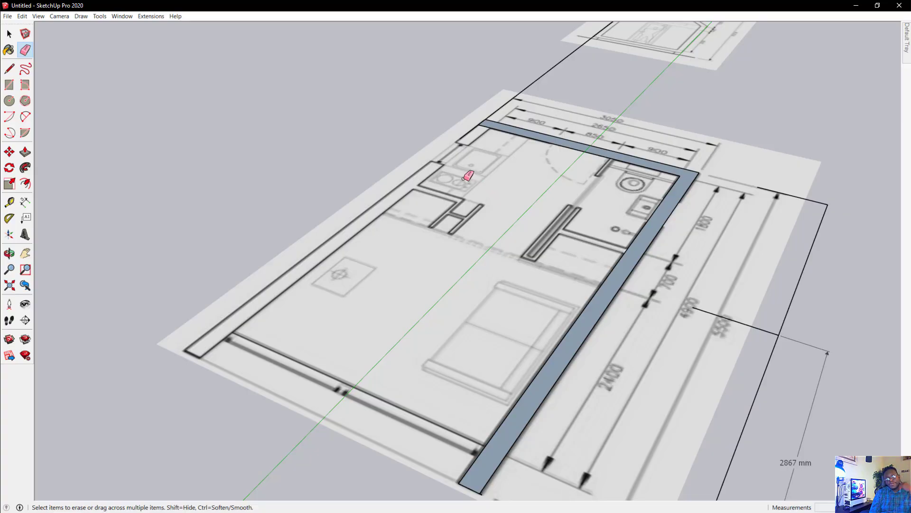
pyautogui.scroll(-1, 552, 253)
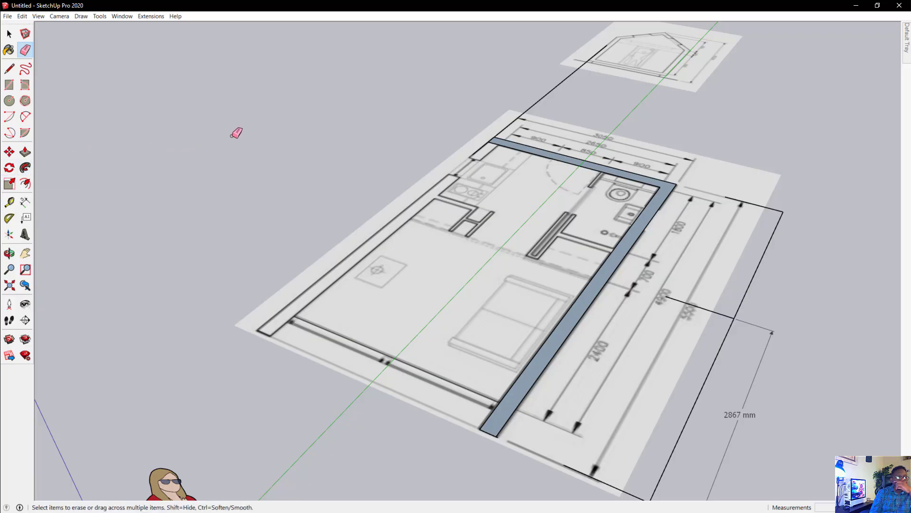
pyautogui.scroll(5, 153, 162)
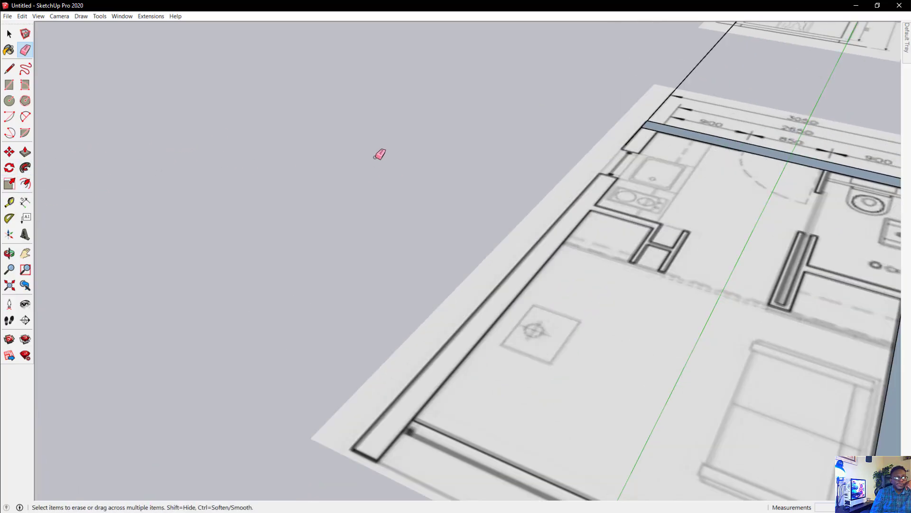
pyautogui.moveTo(379, 154)
pyautogui.mouseDown(button='middle')
pyautogui.moveTo(383, 240)
pyautogui.moveTo(403, 218)
pyautogui.moveTo(364, 237)
pyautogui.mouseUp(button='middle')
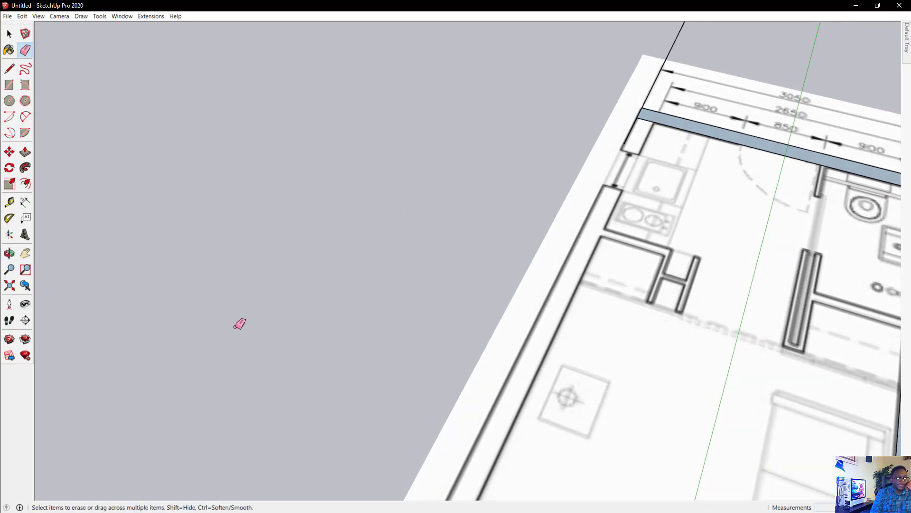
pyautogui.scroll(-4, 207, 258)
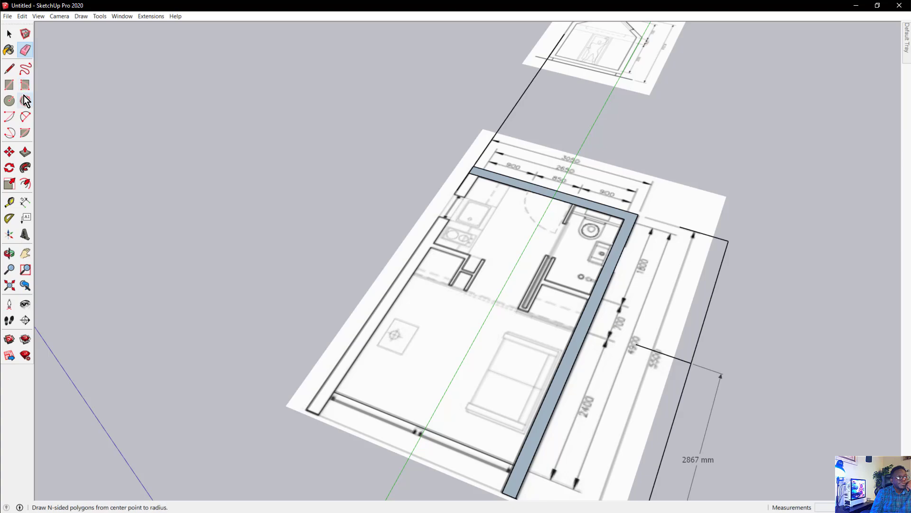
# Extrude the merged L-shaped wall face upward to a height of about 2077 mm.
pyautogui.click(25, 152)
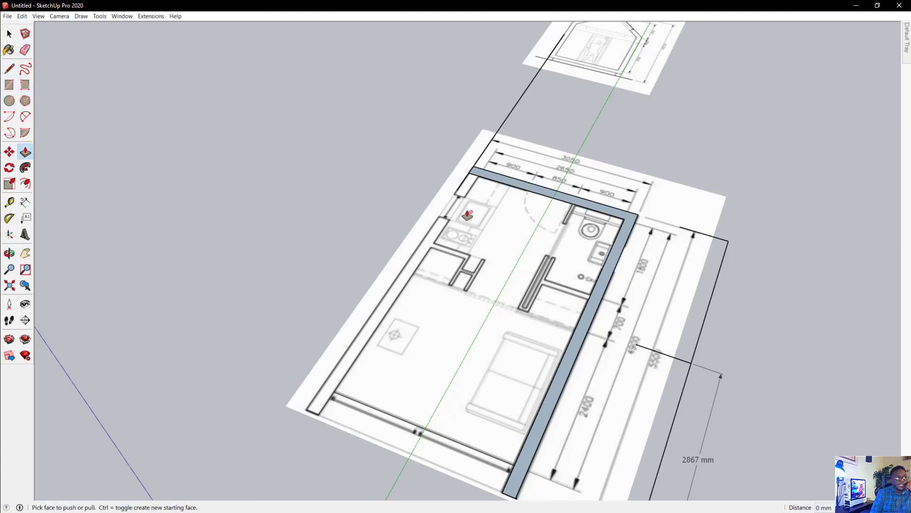
pyautogui.click(618, 260)
pyautogui.click(630, 157)
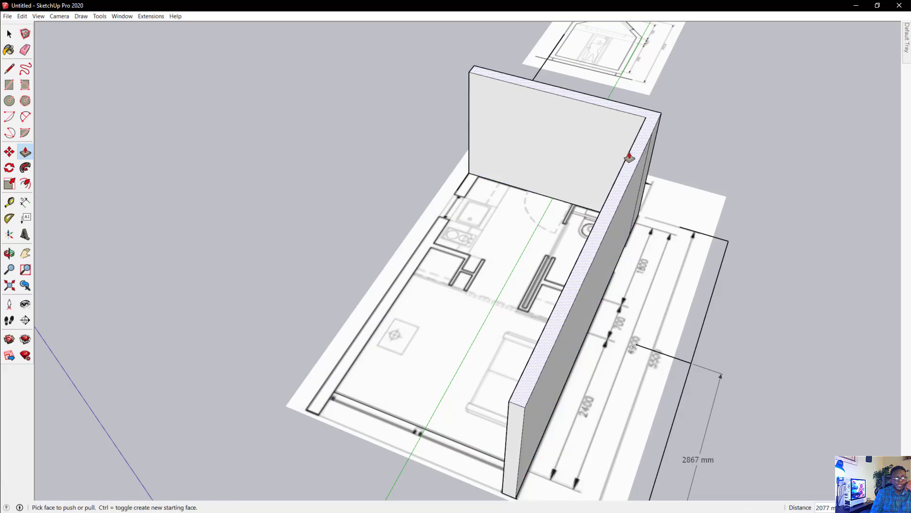
# Erase the vertical seam line near the corner on the long wall's outer face.
pyautogui.moveTo(629, 157); pyautogui.dragTo(464, 171, button='middle')
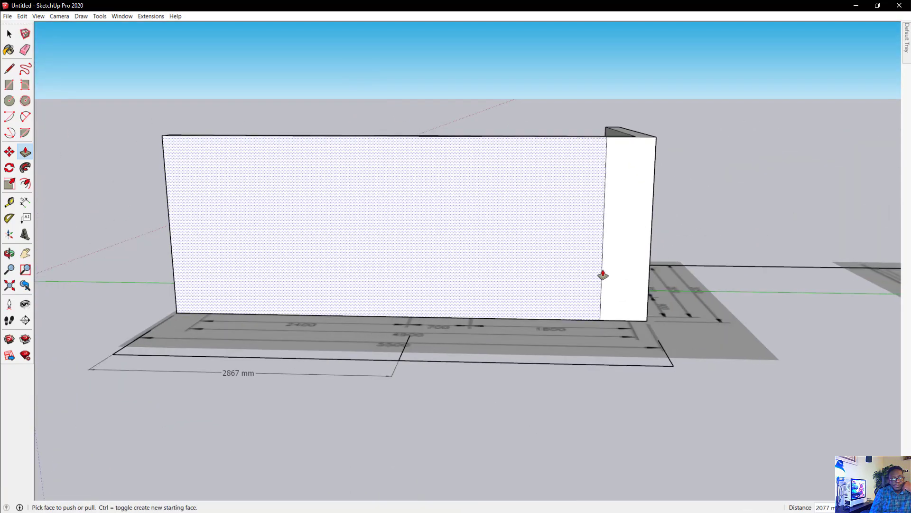
pyautogui.scroll(5, 603, 275)
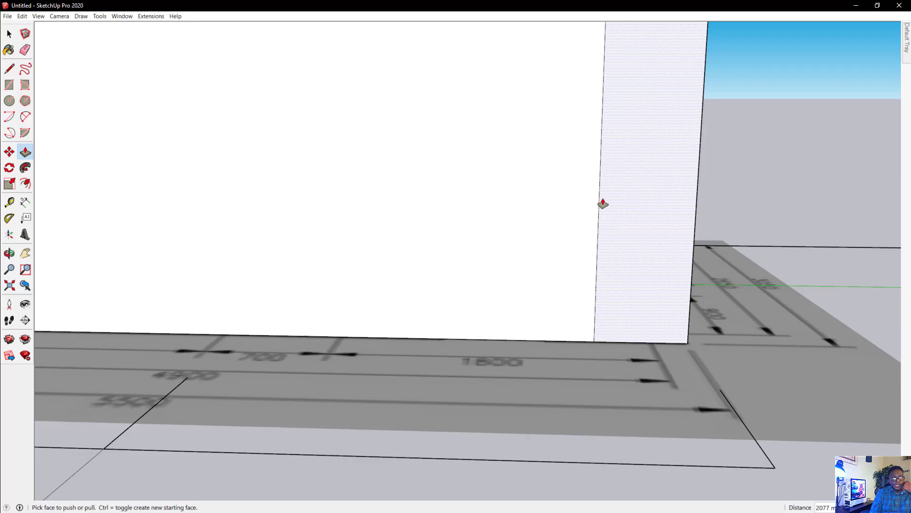
pyautogui.moveTo(603, 204); pyautogui.dragTo(528, 284, button='middle')
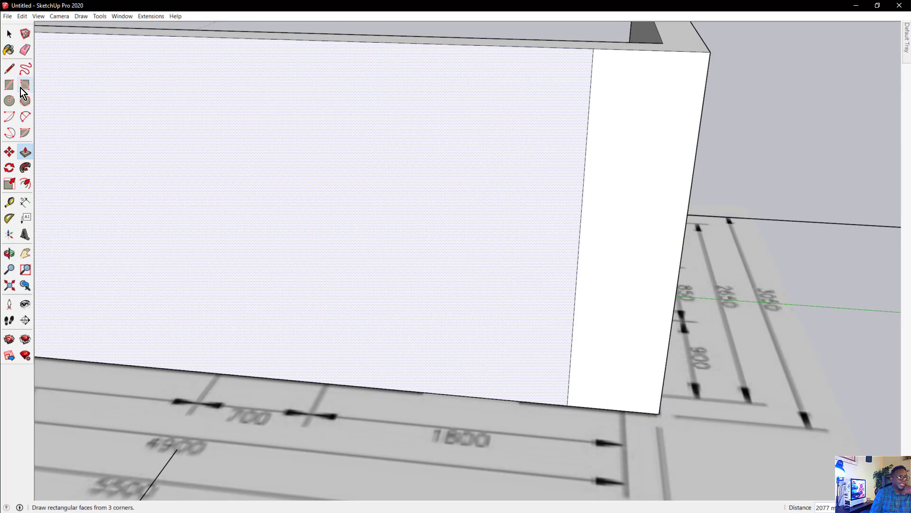
pyautogui.click(25, 50)
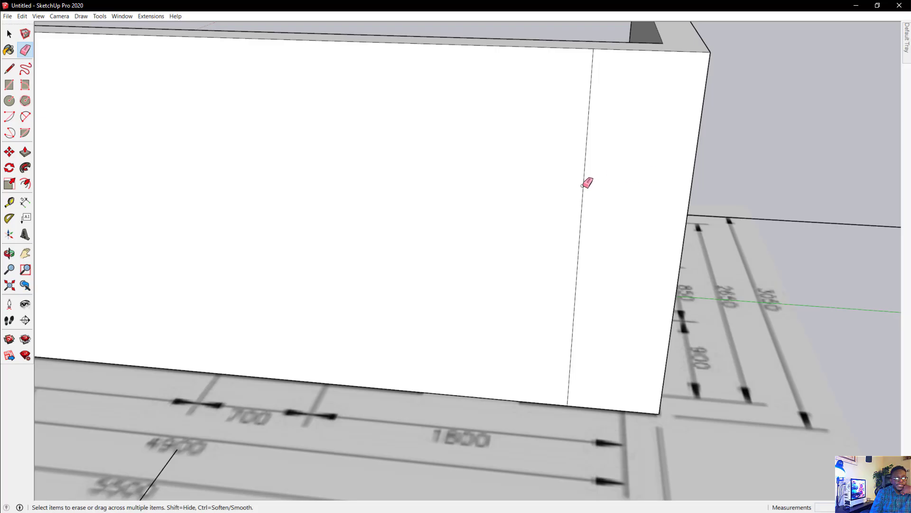
pyautogui.click(583, 185)
# Draw a 200 mm horizontal line inward from the corner edge on the long wall's outer face, ending with a short vertical line down.
pyautogui.moveTo(569, 242)
pyautogui.mouseDown(button='middle')
pyautogui.moveTo(535, 291)
pyautogui.moveTo(670, 282)
pyautogui.mouseUp(button='middle')
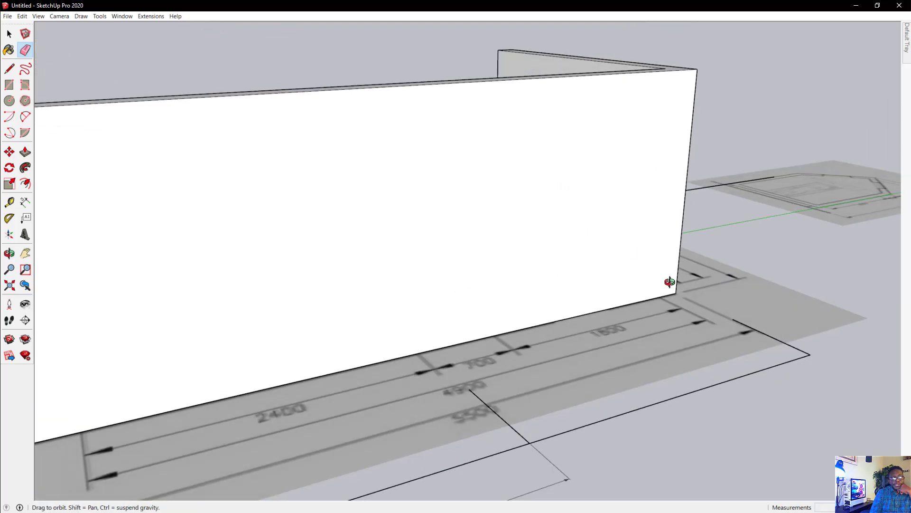
pyautogui.scroll(6, 665, 332)
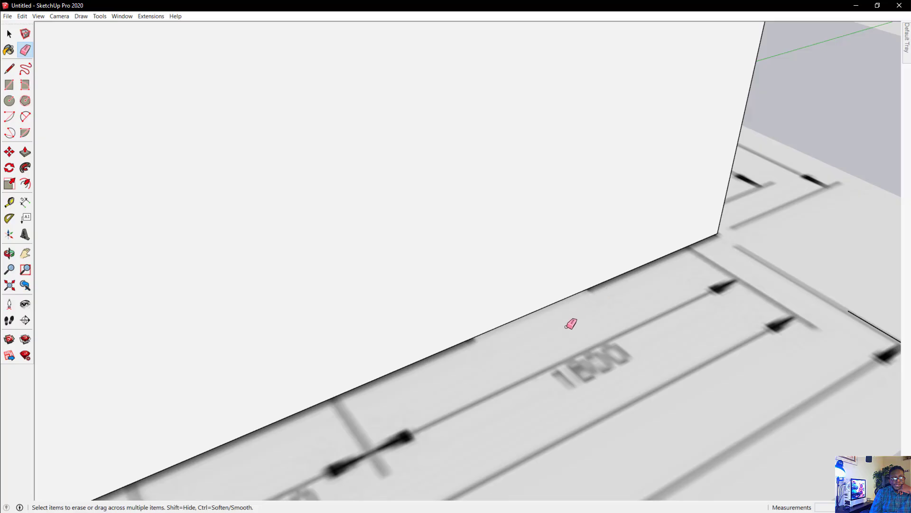
pyautogui.moveTo(571, 324)
pyautogui.mouseDown(button='middle')
pyautogui.moveTo(598, 364)
pyautogui.moveTo(799, 378)
pyautogui.moveTo(396, 313)
pyautogui.moveTo(208, 334)
pyautogui.moveTo(350, 341)
pyautogui.moveTo(415, 334)
pyautogui.moveTo(425, 378)
pyautogui.mouseUp(button='middle')
pyautogui.scroll(-5, 356, 316)
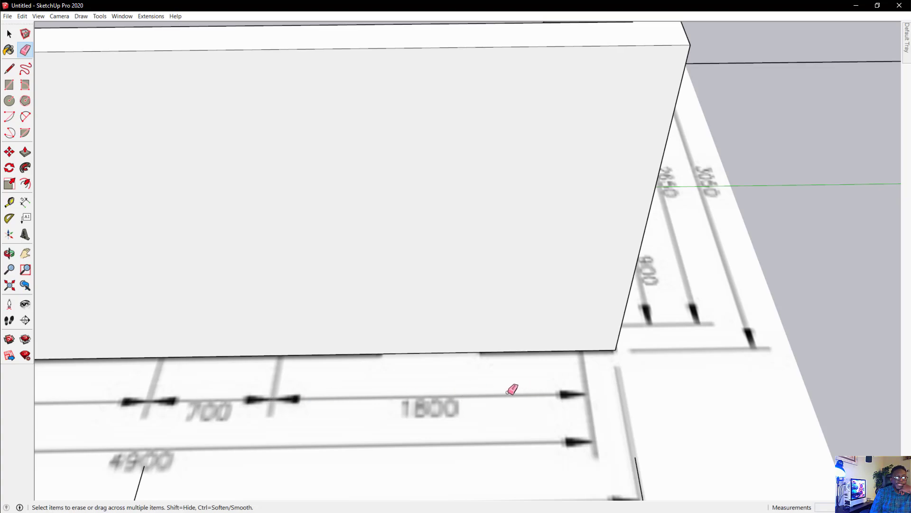
pyautogui.moveTo(533, 386); pyautogui.dragTo(523, 369, button='middle')
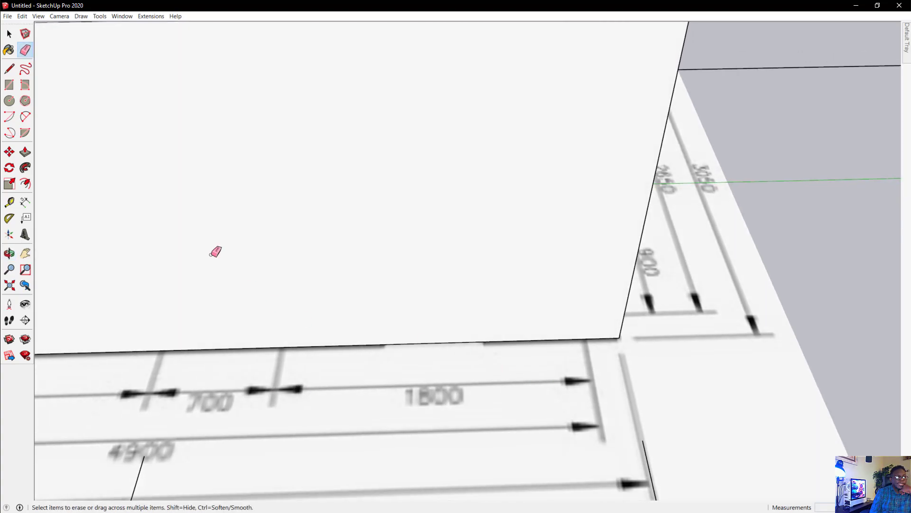
pyautogui.click(9, 69)
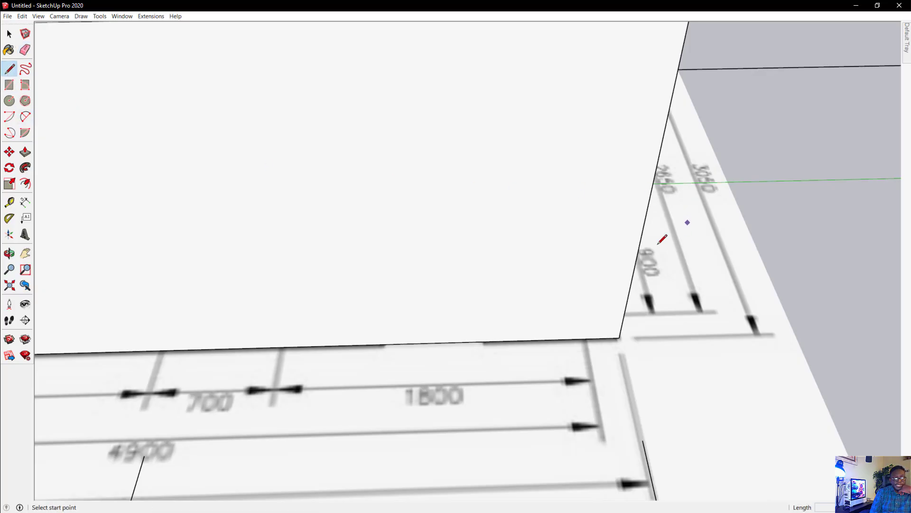
pyautogui.scroll(2, 634, 240)
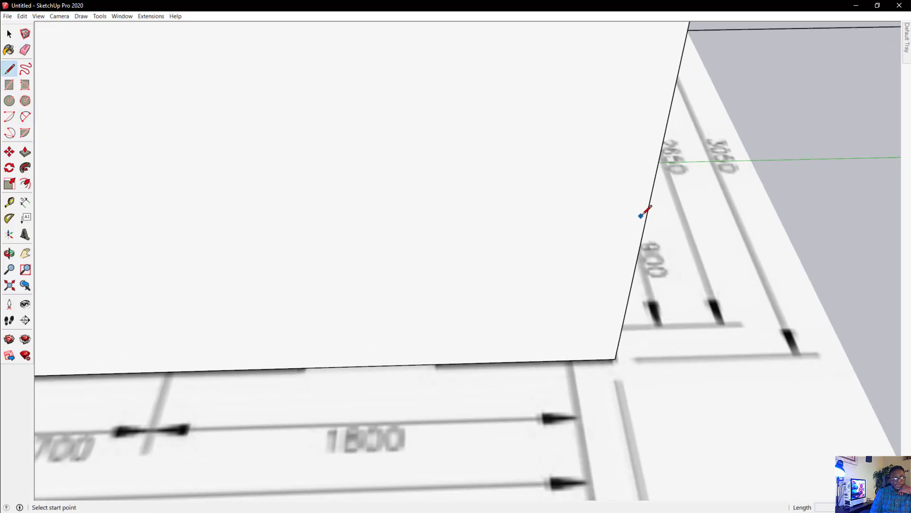
pyautogui.click(647, 215)
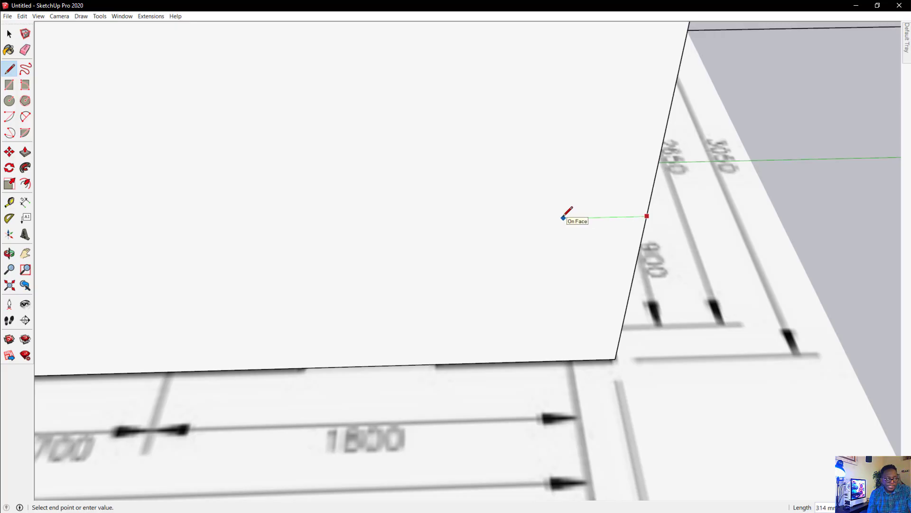
pyautogui.write('52')
pyautogui.press('Return')
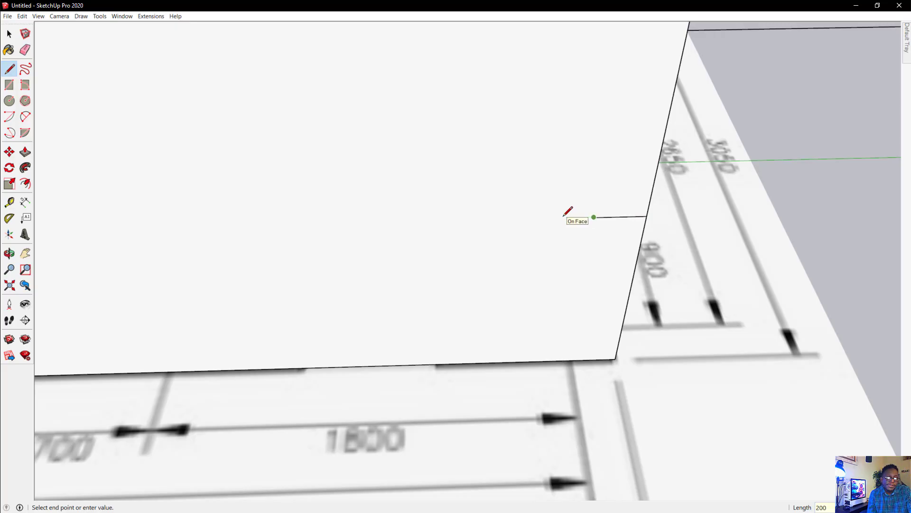
pyautogui.click(588, 255)
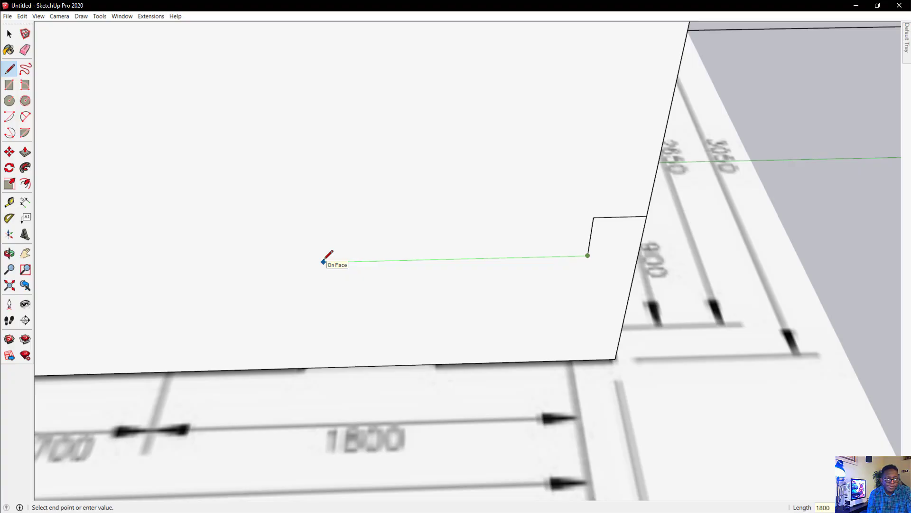
# Continue the outline with an 1800 mm horizontal line and a vertical line down to the wall's base edge.
pyautogui.press('Return')
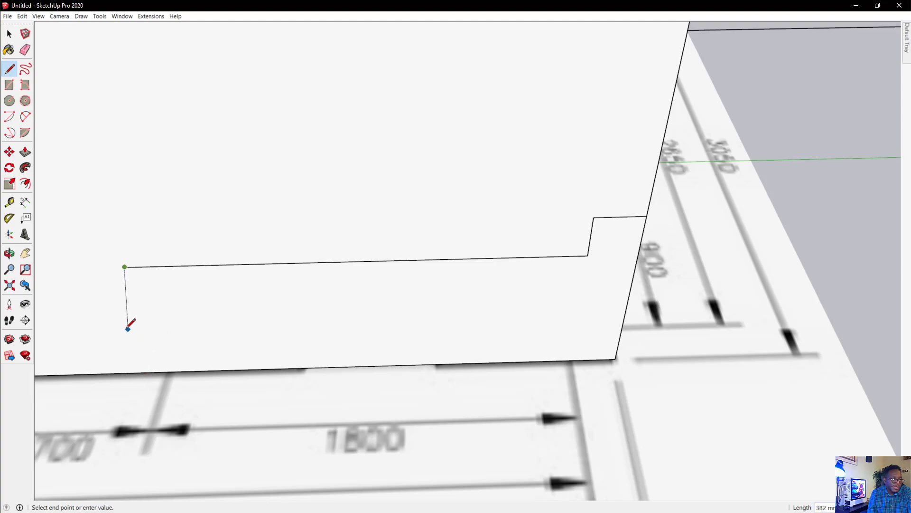
pyautogui.scroll(-2, 135, 304)
pyautogui.moveTo(135, 308); pyautogui.dragTo(393, 187, button='middle')
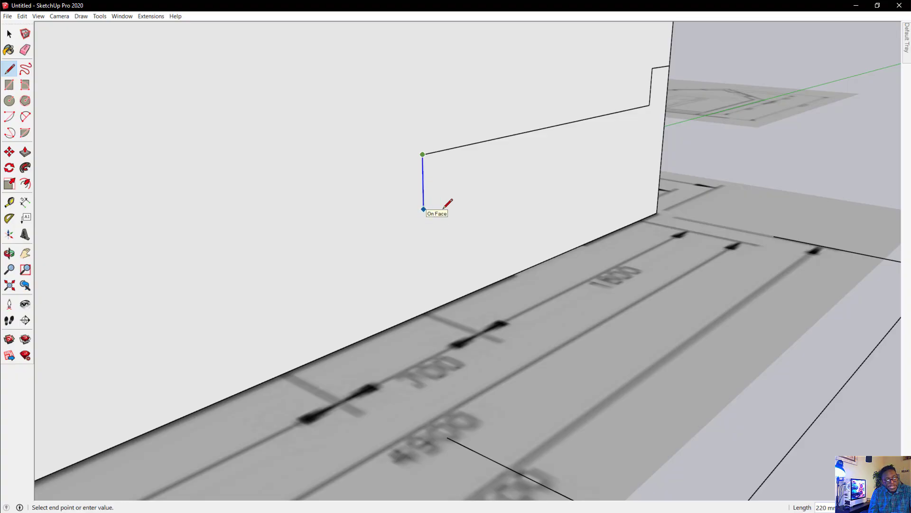
pyautogui.click(425, 312)
# Check the vertical line against the plan's tick mark and dimension the long horizontal line on the wall face.
pyautogui.moveTo(475, 315); pyautogui.dragTo(228, 427, button='middle')
pyautogui.scroll(3, 259, 380)
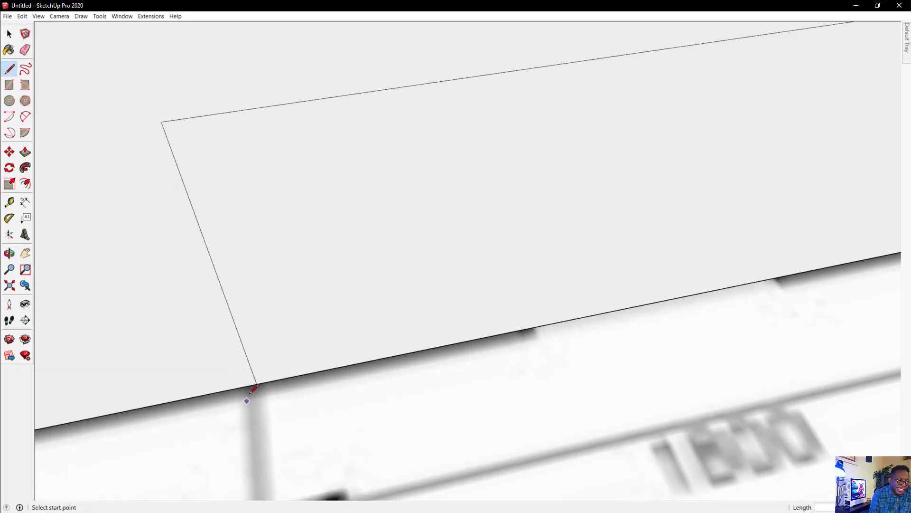
pyautogui.scroll(-3, 261, 399)
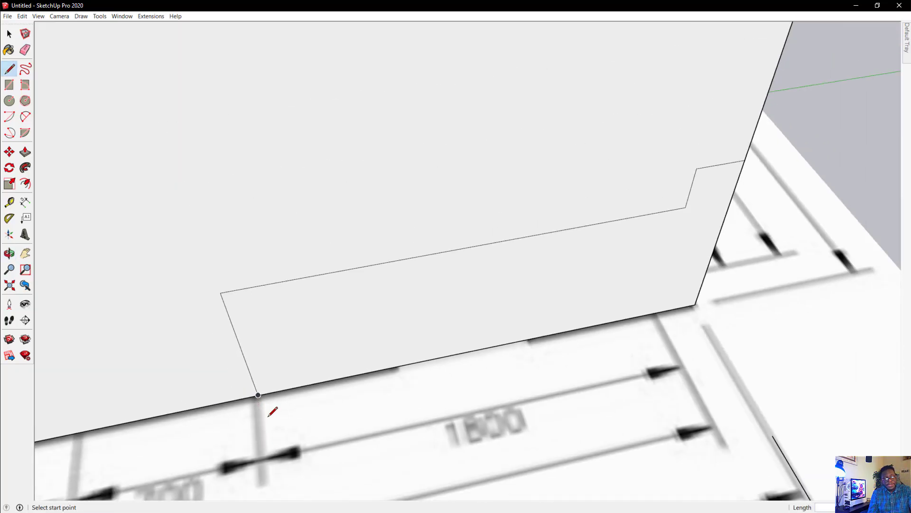
pyautogui.scroll(-1, 519, 292)
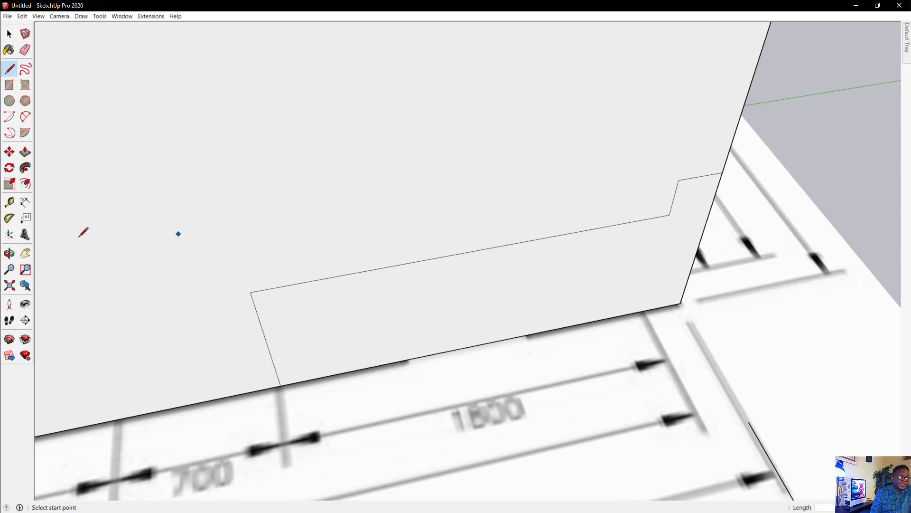
pyautogui.click(25, 202)
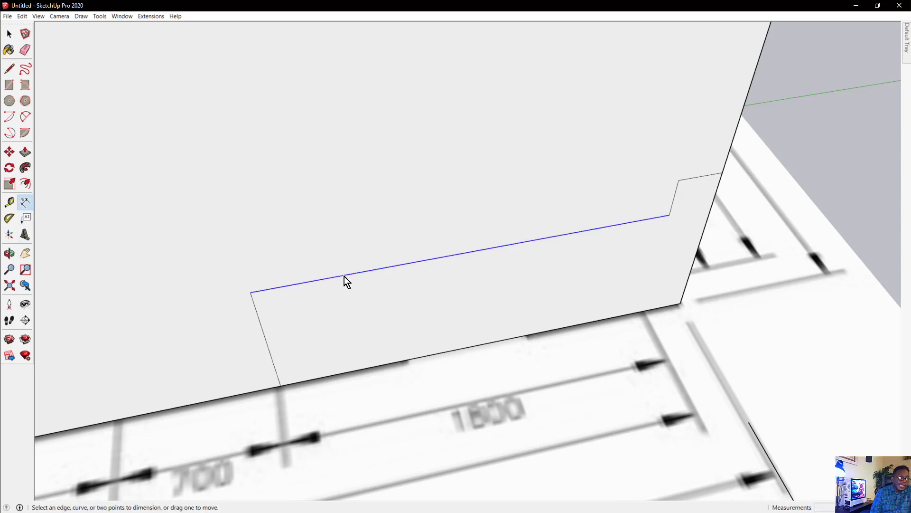
pyautogui.click(343, 276)
pyautogui.click(357, 313)
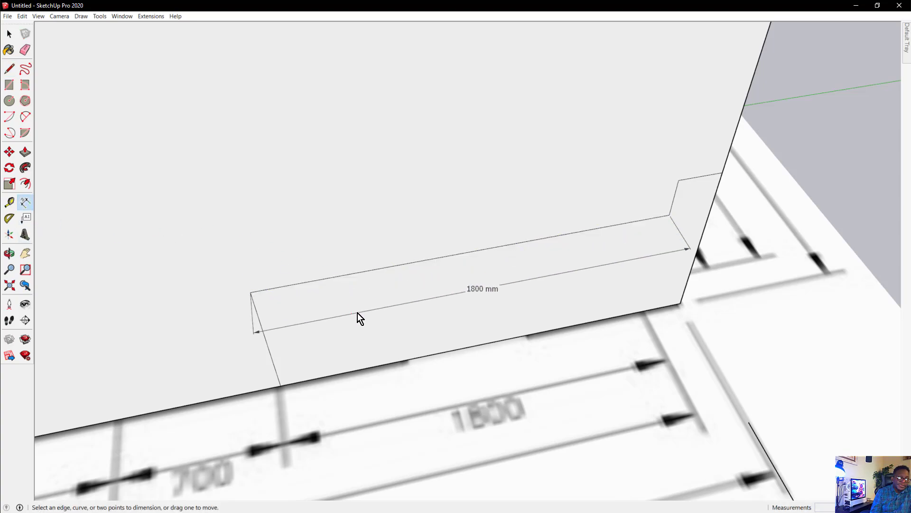
pyautogui.moveTo(527, 342)
pyautogui.mouseDown(button='middle')
pyautogui.moveTo(498, 305)
pyautogui.moveTo(418, 320)
pyautogui.moveTo(464, 320)
pyautogui.moveTo(475, 346)
pyautogui.mouseUp(button='middle')
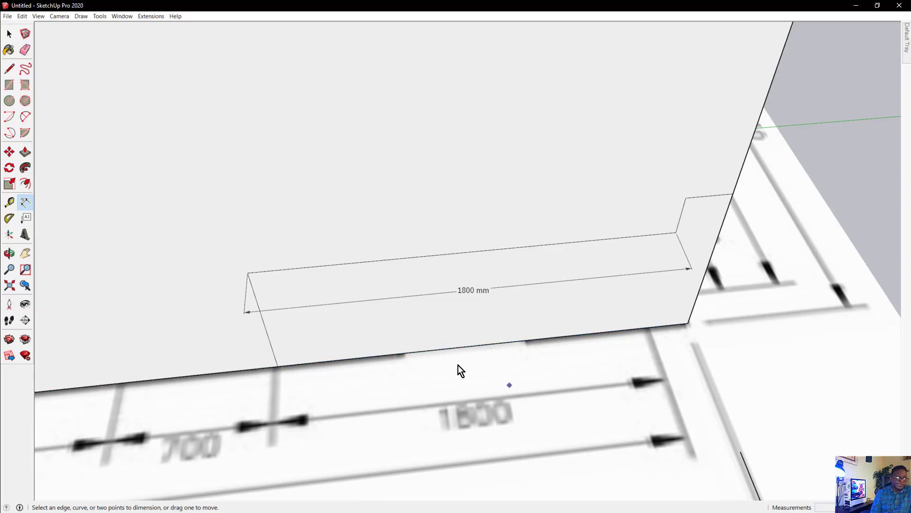
pyautogui.moveTo(458, 365); pyautogui.dragTo(535, 216, button='middle')
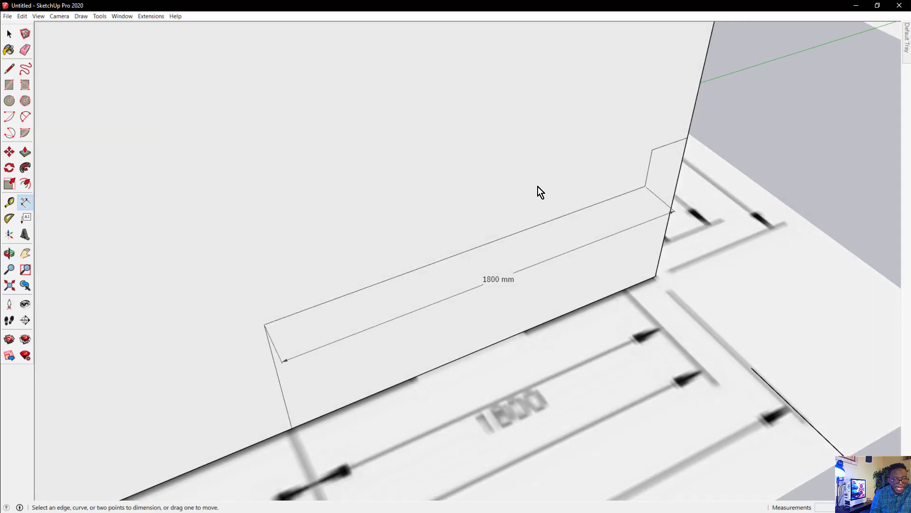
pyautogui.scroll(-3, 532, 200)
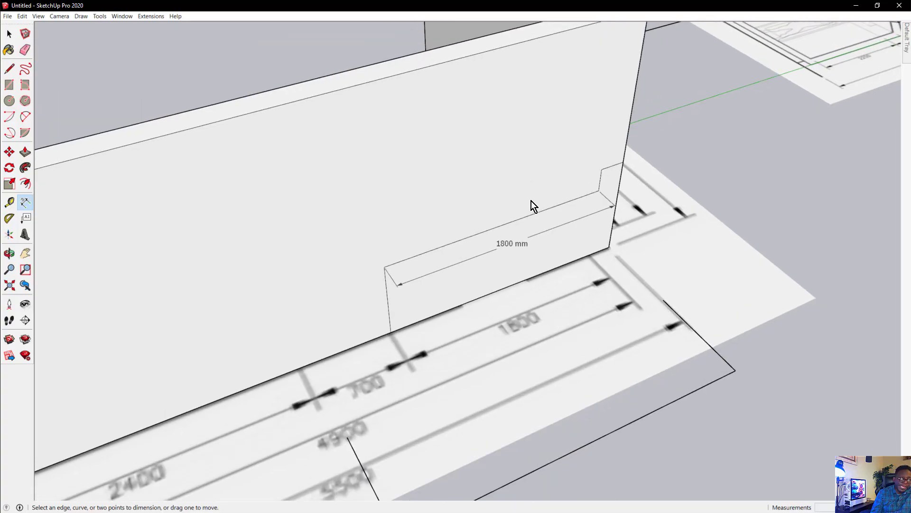
pyautogui.moveTo(549, 199); pyautogui.dragTo(369, 292, button='middle')
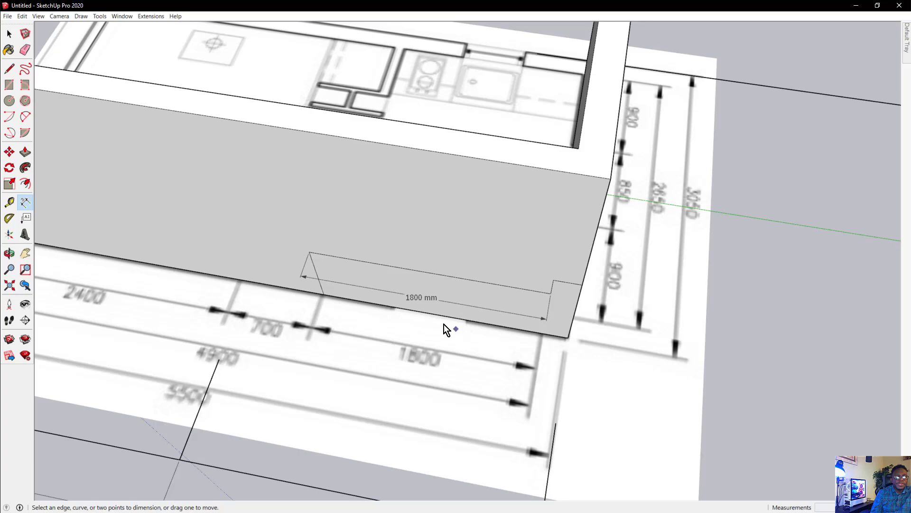
pyautogui.moveTo(490, 305); pyautogui.dragTo(432, 316, button='middle')
pyautogui.scroll(2, 420, 232)
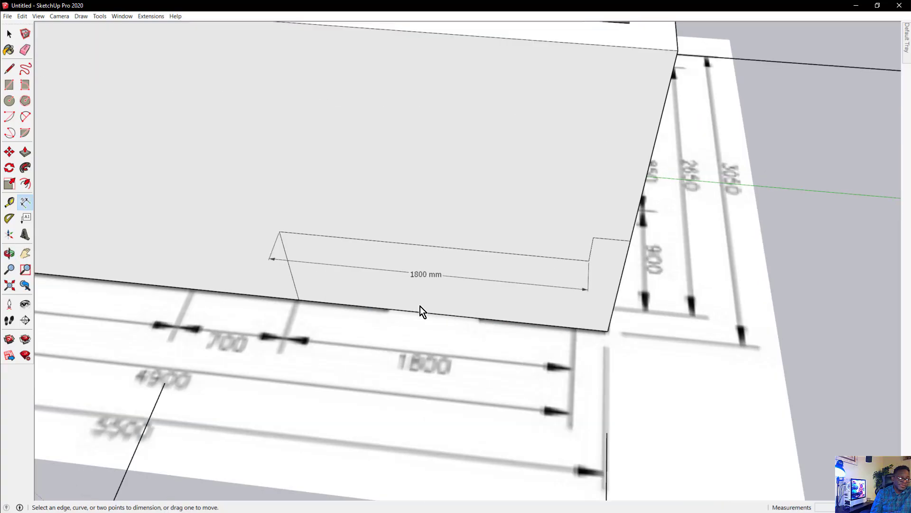
pyautogui.click(9, 69)
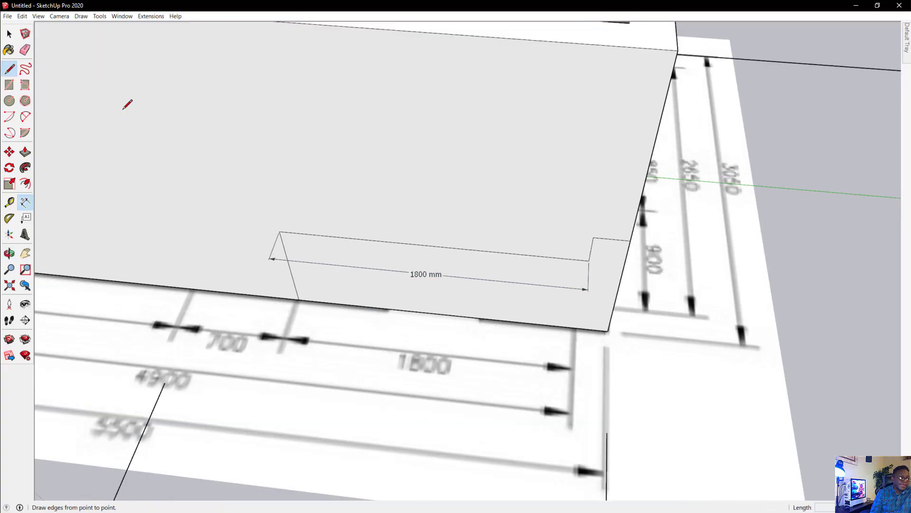
pyautogui.scroll(2, 392, 214)
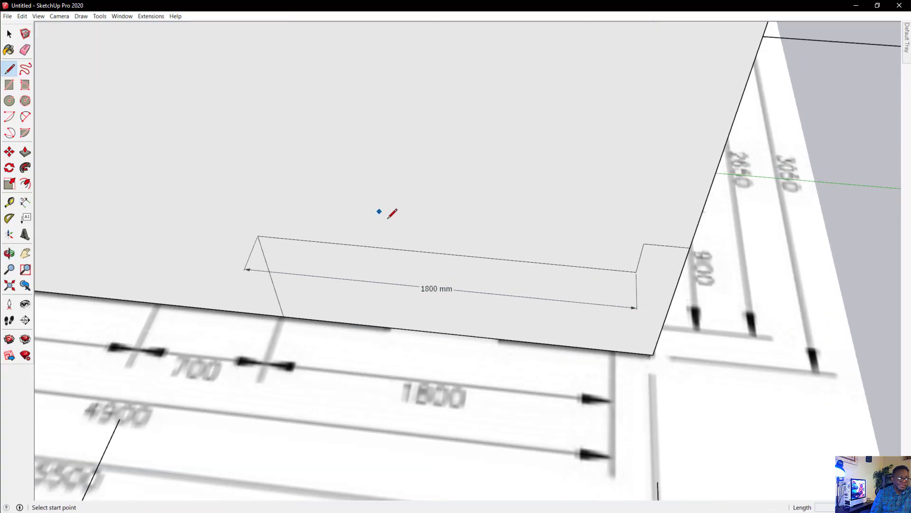
pyautogui.click(443, 254)
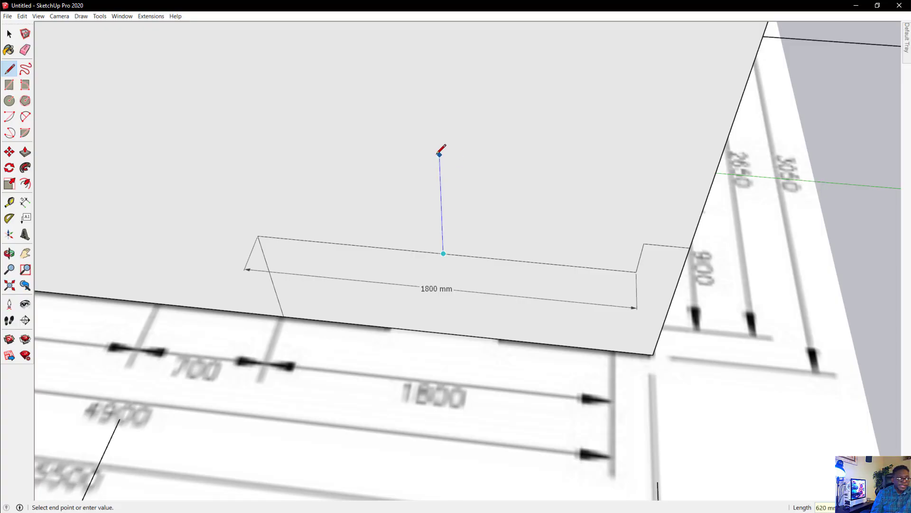
pyautogui.write('`')
pyautogui.press('Escape')
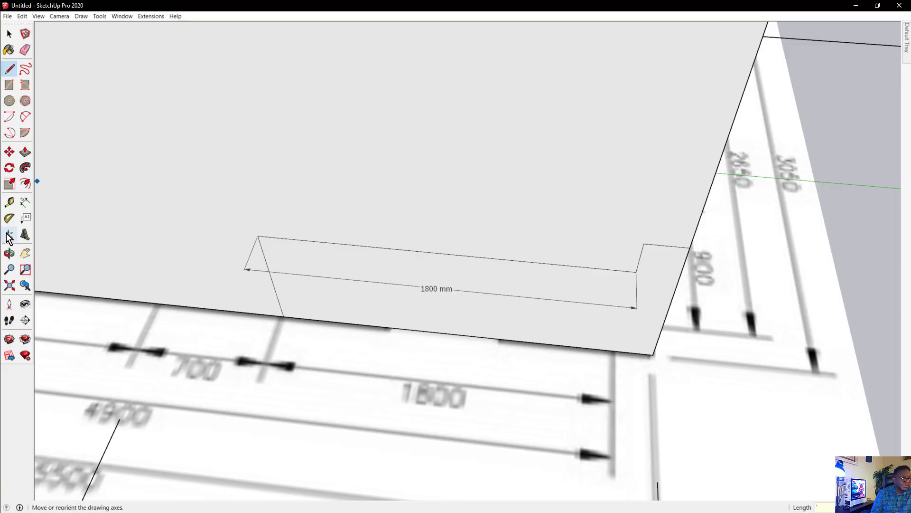
pyautogui.click(8, 207)
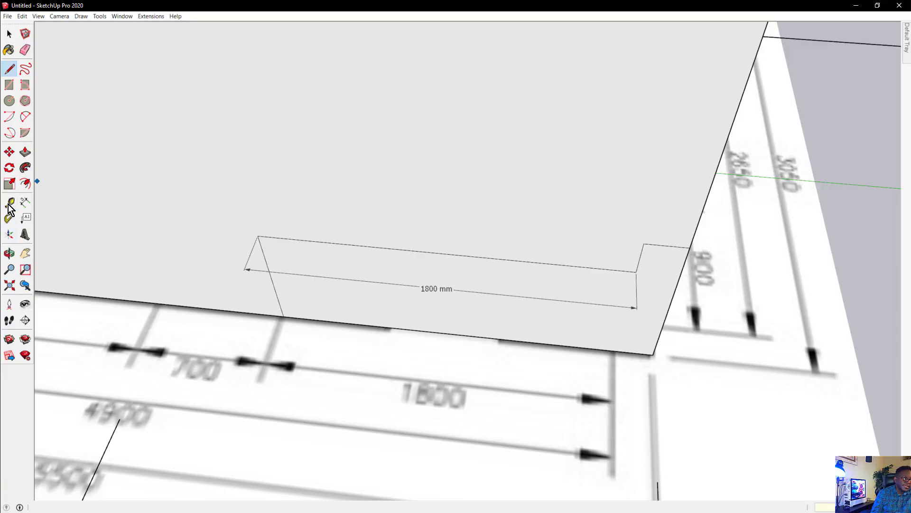
pyautogui.click(455, 242)
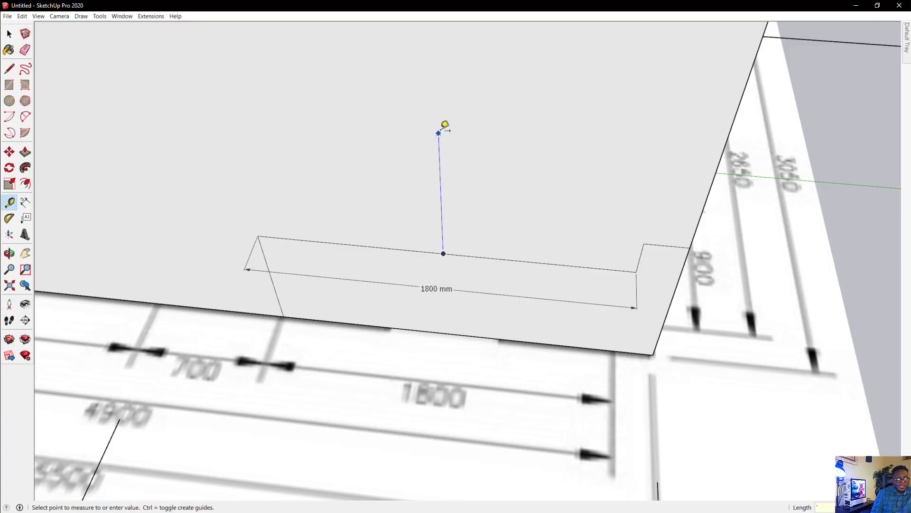
pyautogui.click(443, 226)
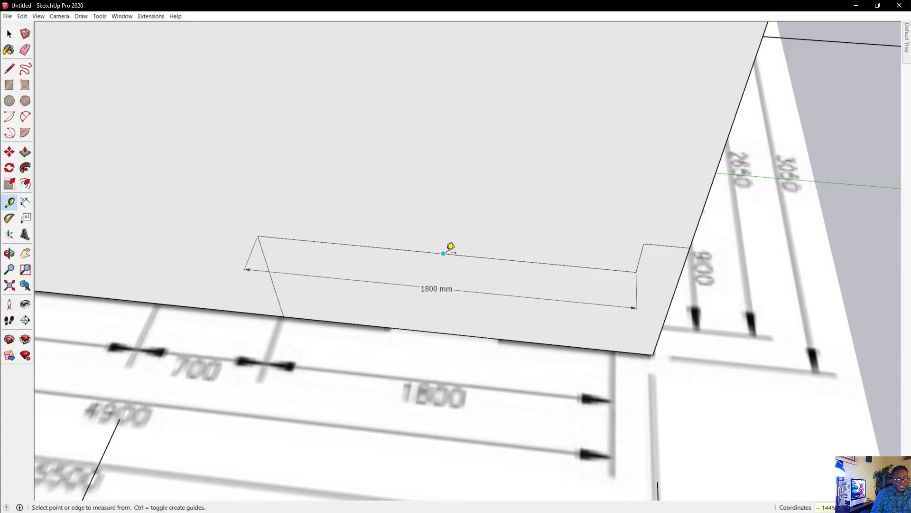
pyautogui.click(449, 247)
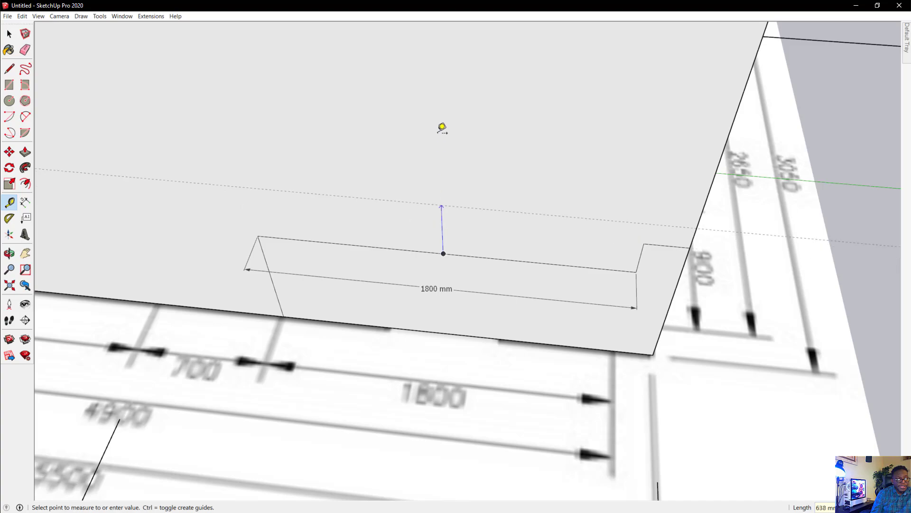
pyautogui.press('Escape')
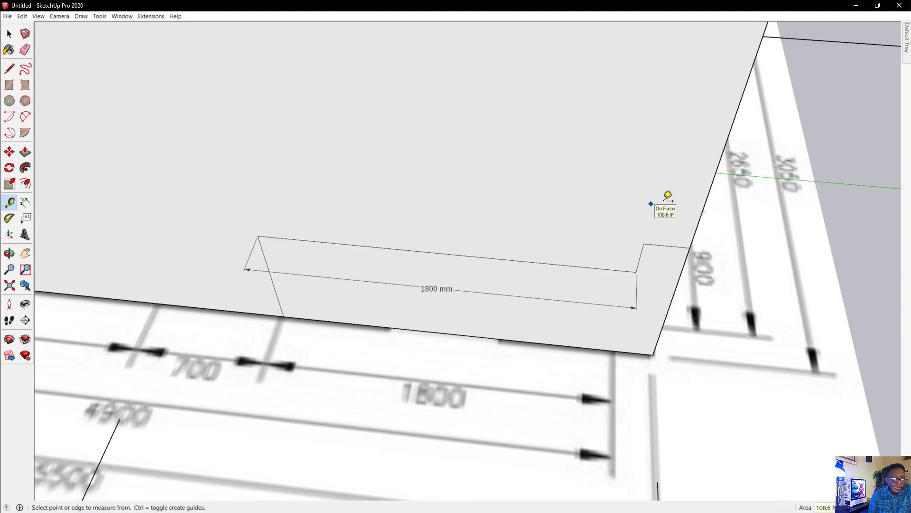
# Place a vertical guide on the wall face, offset from the corner edge to the midpoint of the 1800 mm line.
pyautogui.click(707, 200)
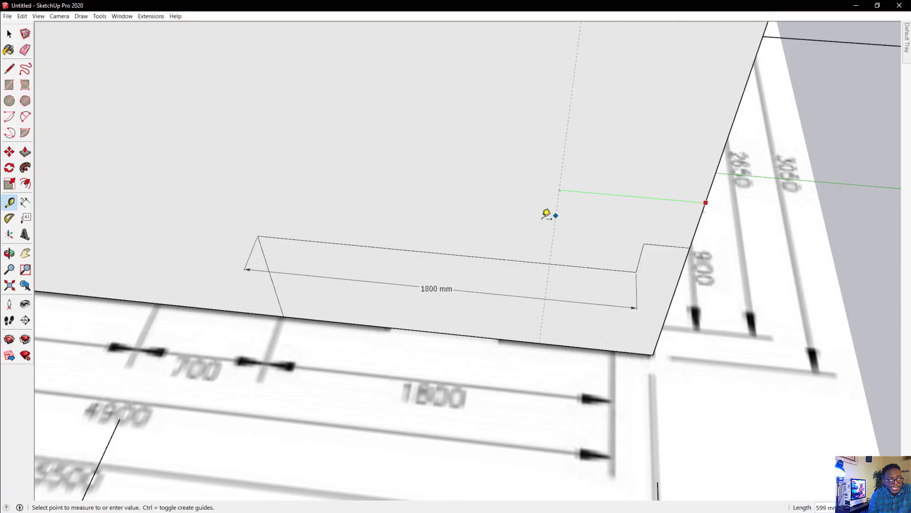
pyautogui.click(445, 251)
pyautogui.moveTo(468, 311)
pyautogui.mouseDown(button='middle')
pyautogui.moveTo(550, 254)
pyautogui.moveTo(562, 216)
pyautogui.moveTo(517, 218)
pyautogui.moveTo(493, 287)
pyautogui.moveTo(466, 309)
pyautogui.mouseUp(button='middle')
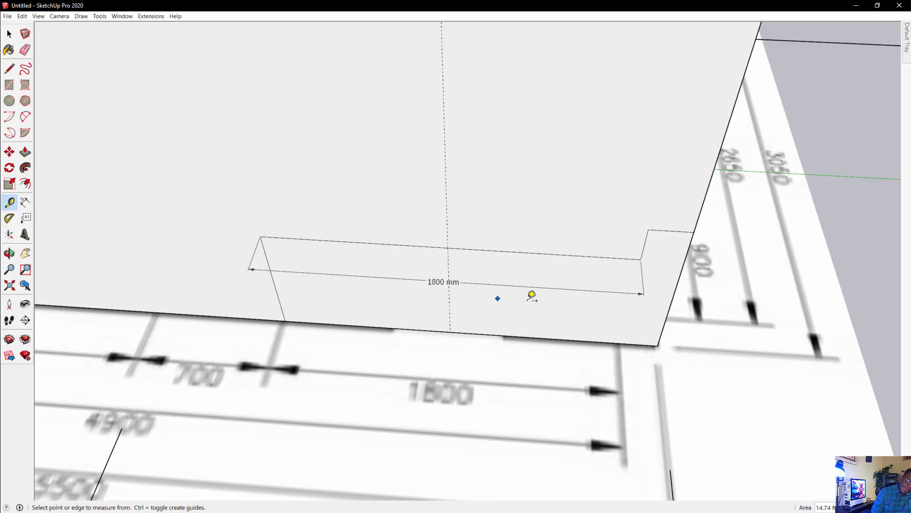
pyautogui.scroll(3, 462, 335)
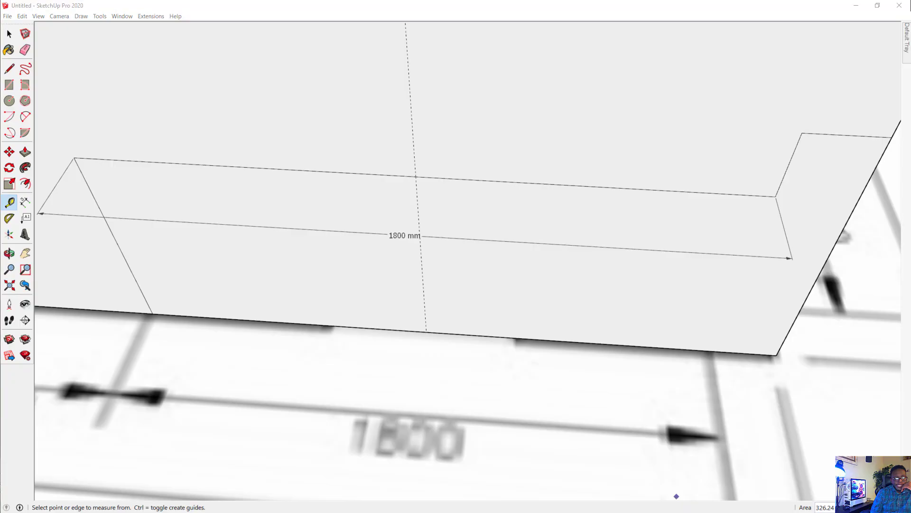
pyautogui.moveTo(423, 313)
pyautogui.mouseDown()
pyautogui.moveTo(512, 314)
pyautogui.moveTo(499, 320)
pyautogui.moveTo(512, 312)
pyautogui.moveTo(506, 277)
pyautogui.moveTo(413, 309)
pyautogui.moveTo(322, 309)
pyautogui.moveTo(332, 315)
pyautogui.moveTo(330, 295)
pyautogui.mouseUp()
pyautogui.moveTo(321, 257); pyautogui.dragTo(326, 348)
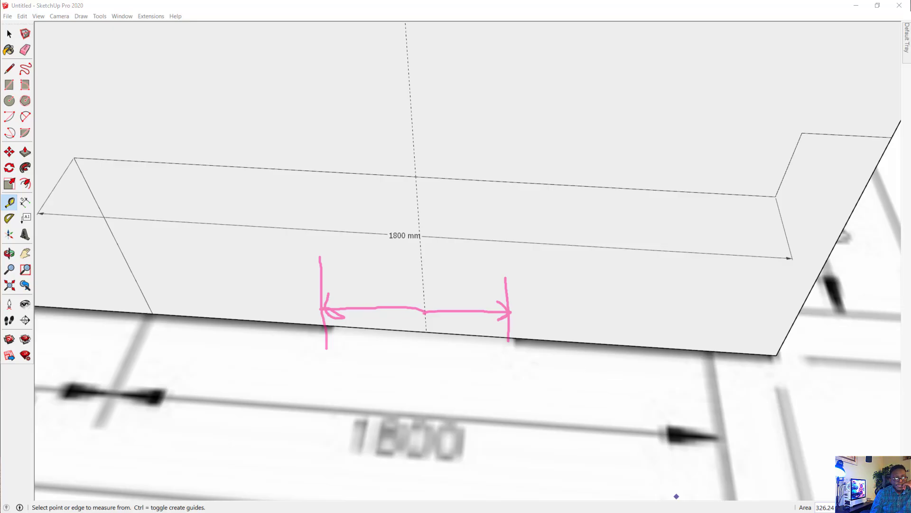
pyautogui.hotkey('ctrl', 'shift', '7')
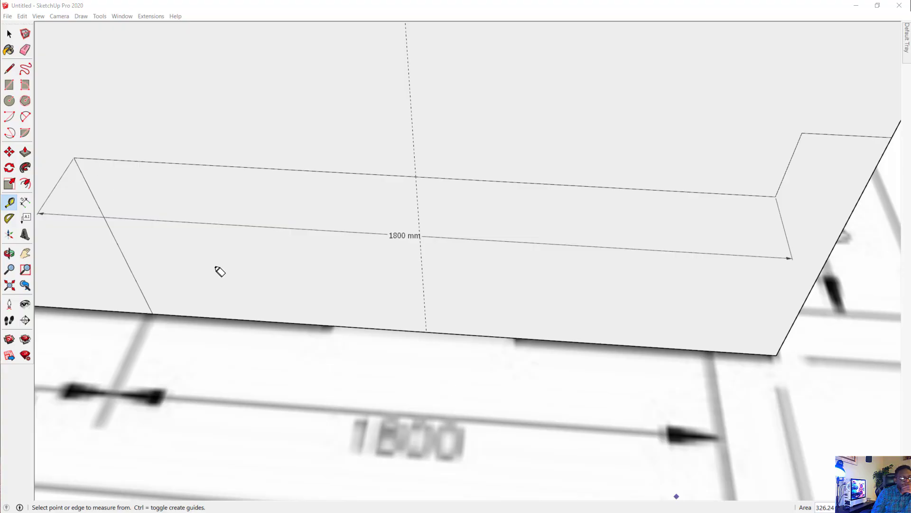
pyautogui.moveTo(157, 91)
pyautogui.mouseDown()
pyautogui.moveTo(98, 137)
pyautogui.moveTo(34, 161)
pyautogui.moveTo(44, 166)
pyautogui.mouseUp()
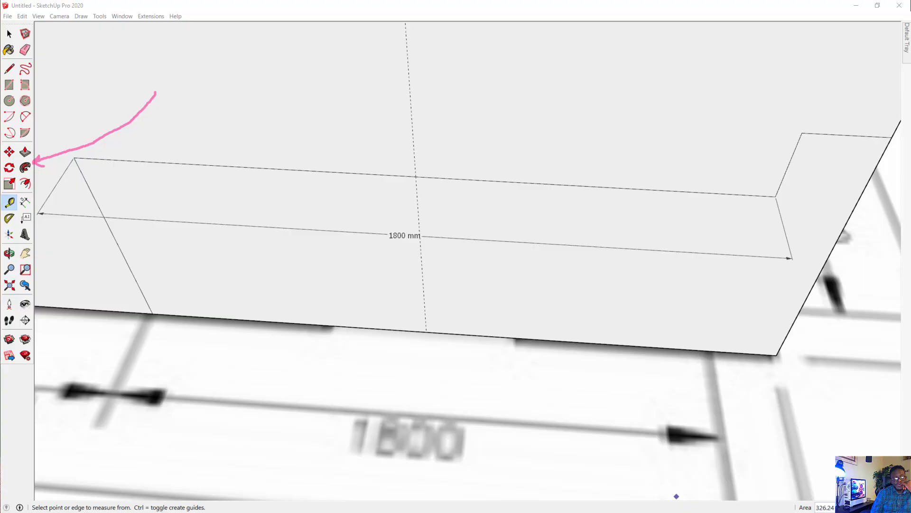
pyautogui.press('Escape')
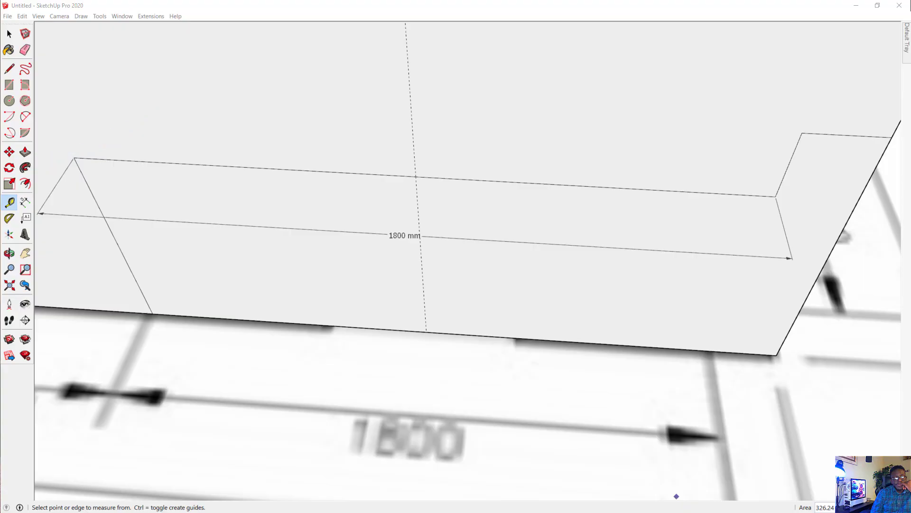
pyautogui.click(26, 181)
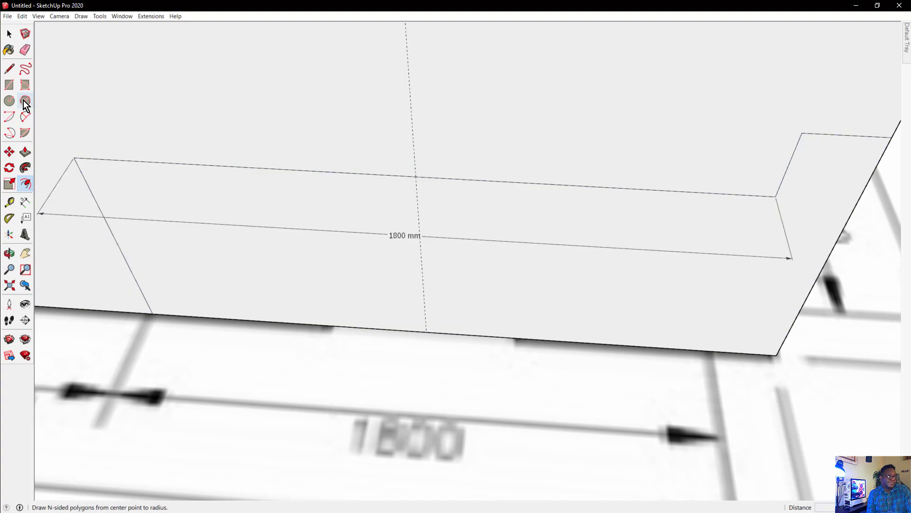
# Draw a short vertical line upward along the guide, starting from the midpoint of the 1800 mm line.
pyautogui.click(9, 68)
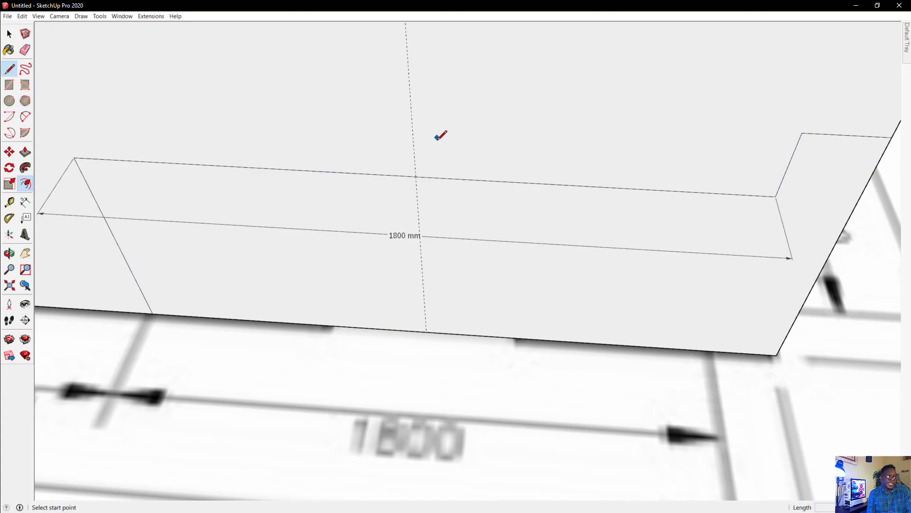
pyautogui.click(416, 176)
pyautogui.click(409, 79)
pyautogui.press('Escape')
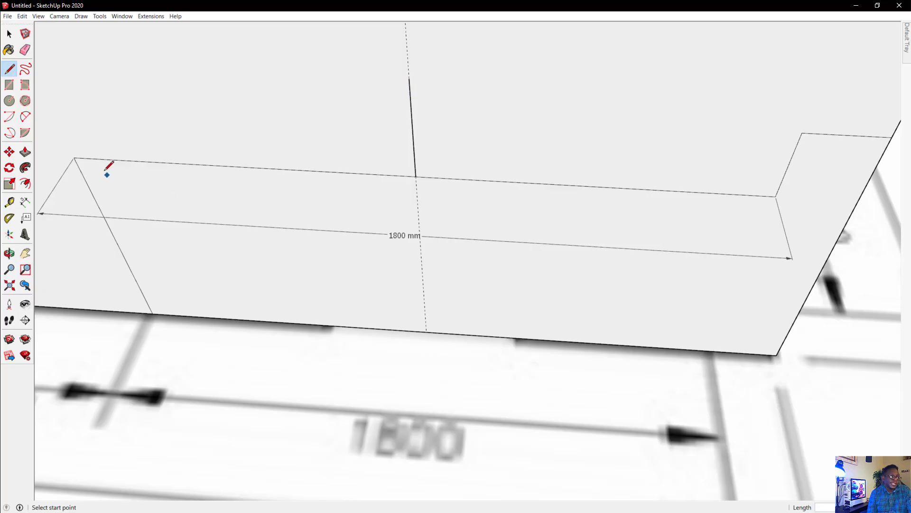
# Try to use Follow Me on the short vertical line and the wall faces above and below the 1800 mm line.
pyautogui.click(26, 168)
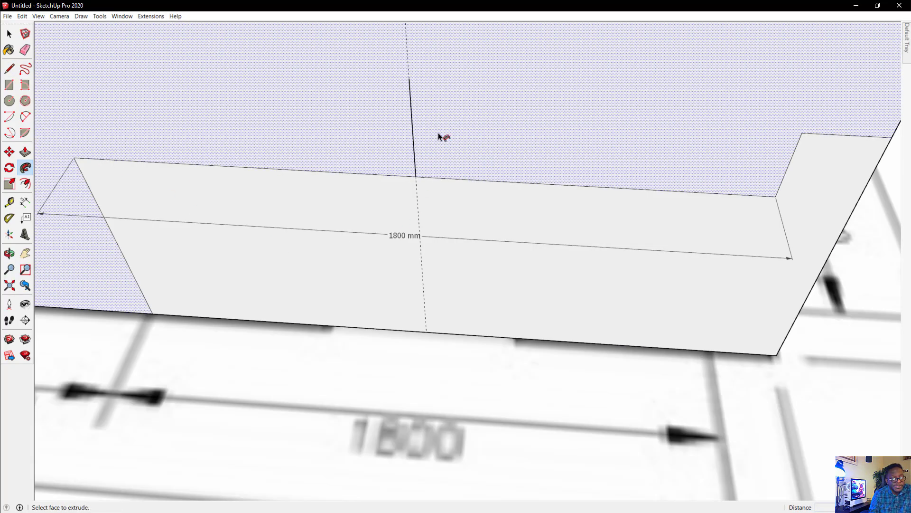
pyautogui.click(413, 147)
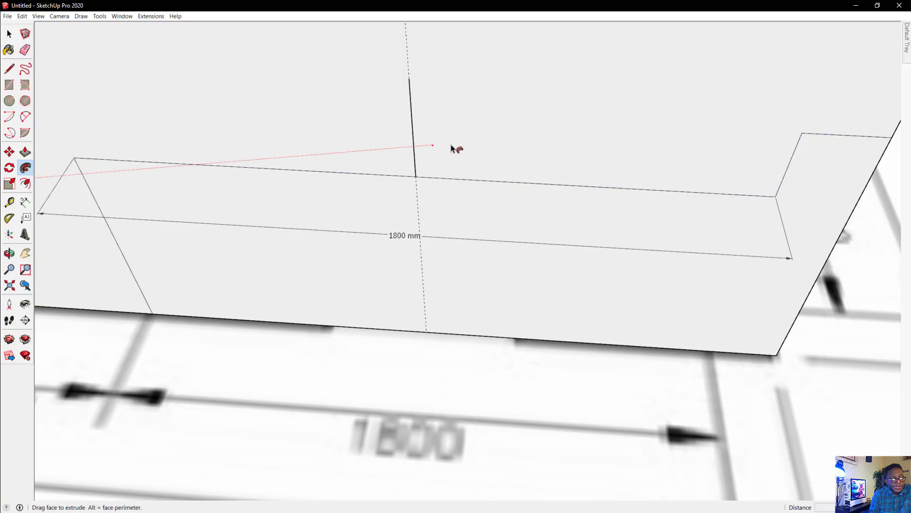
pyautogui.press('Escape')
pyautogui.click(416, 171)
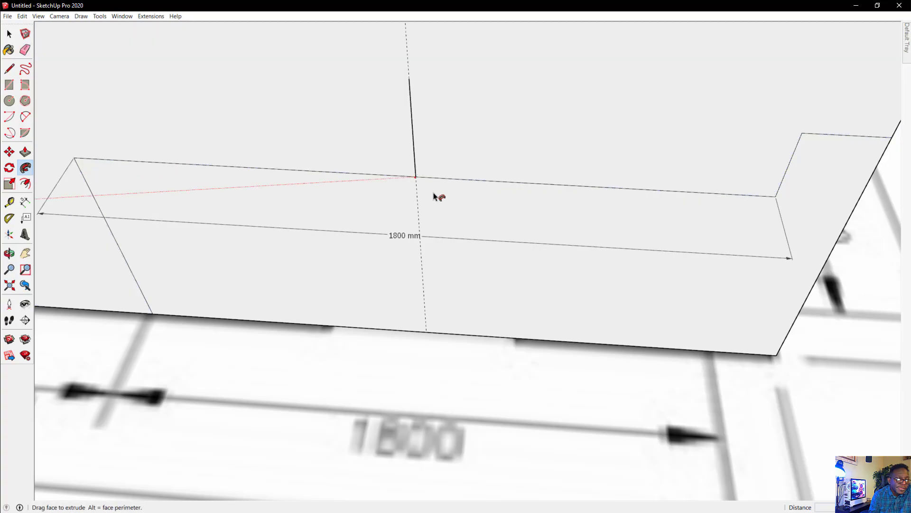
pyautogui.scroll(-5, 437, 204)
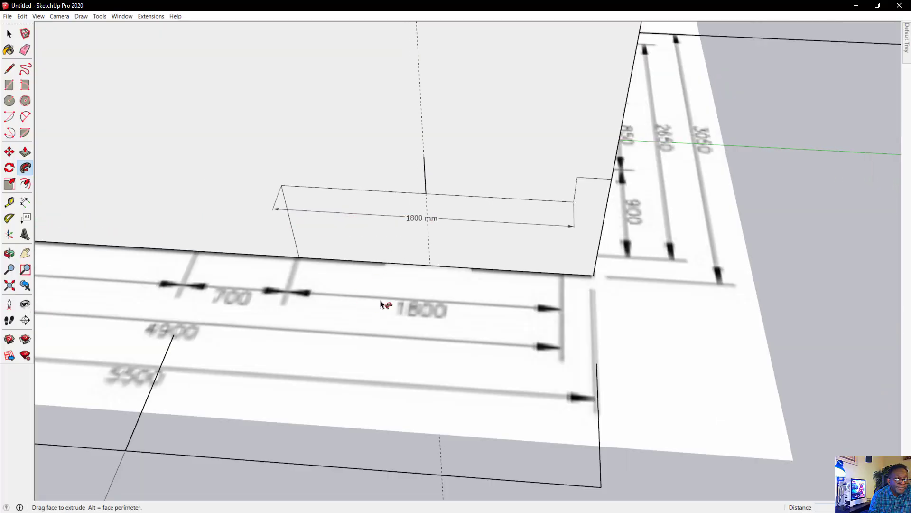
pyautogui.scroll(-3, 394, 309)
pyautogui.press('Escape')
pyautogui.scroll(5, 415, 216)
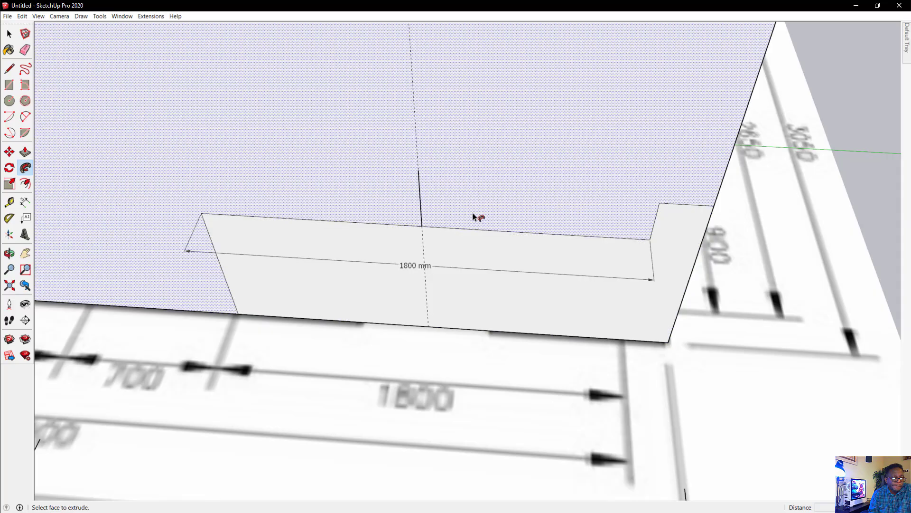
pyautogui.click(477, 214)
pyautogui.press('Escape')
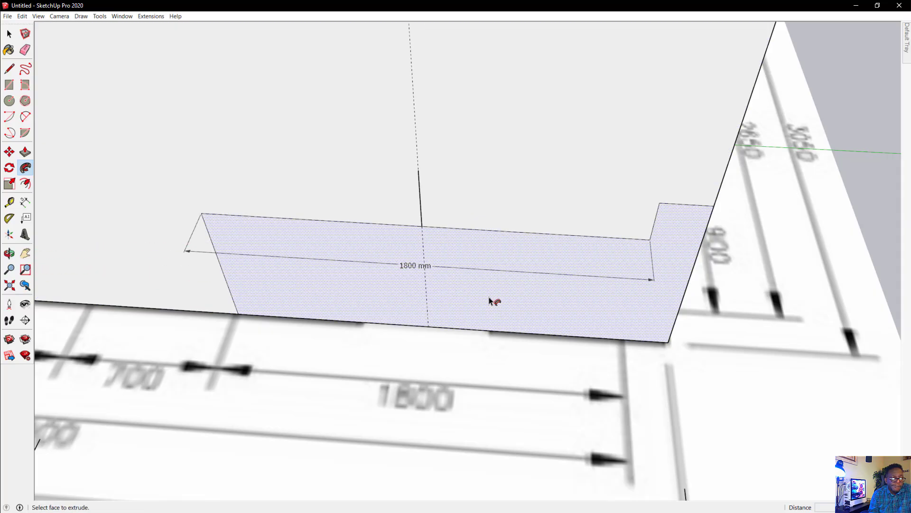
pyautogui.click(492, 301)
pyautogui.press('Escape')
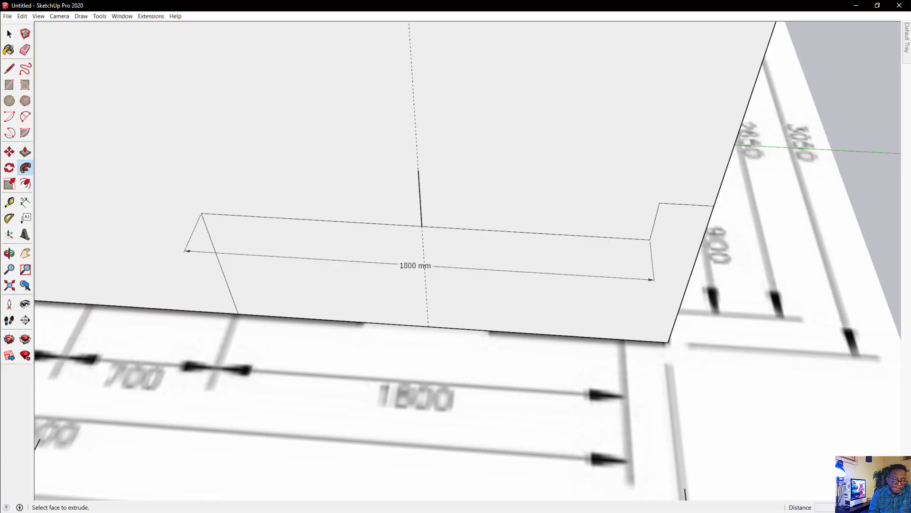
pyautogui.scroll(-2, 525, 240)
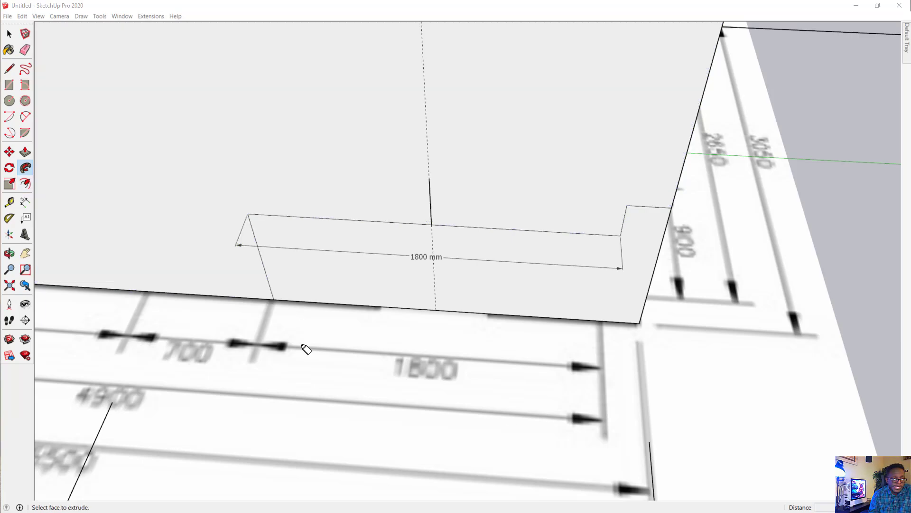
pyautogui.moveTo(152, 83)
pyautogui.mouseDown()
pyautogui.moveTo(118, 148)
pyautogui.moveTo(34, 181)
pyautogui.mouseUp()
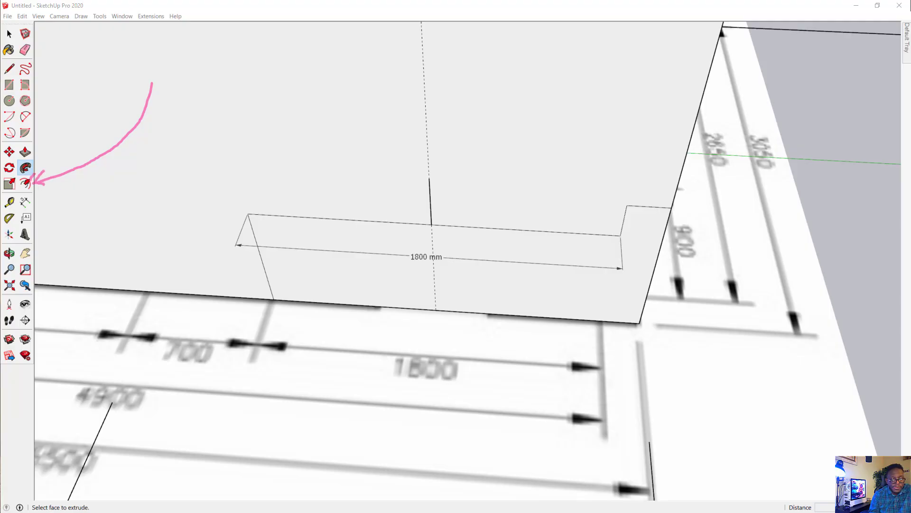
pyautogui.press('Escape')
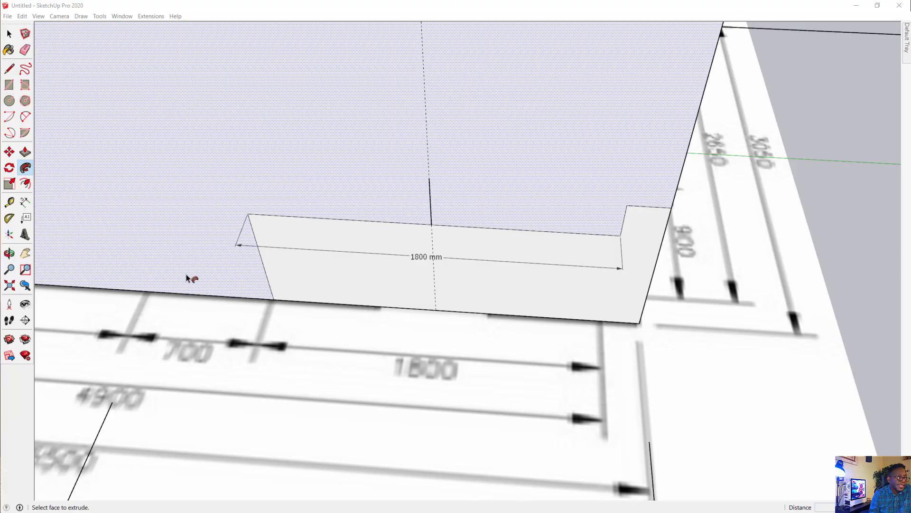
# Try to offset the wall face above the 1800 mm line and the outlined face below it.
pyautogui.click(26, 185)
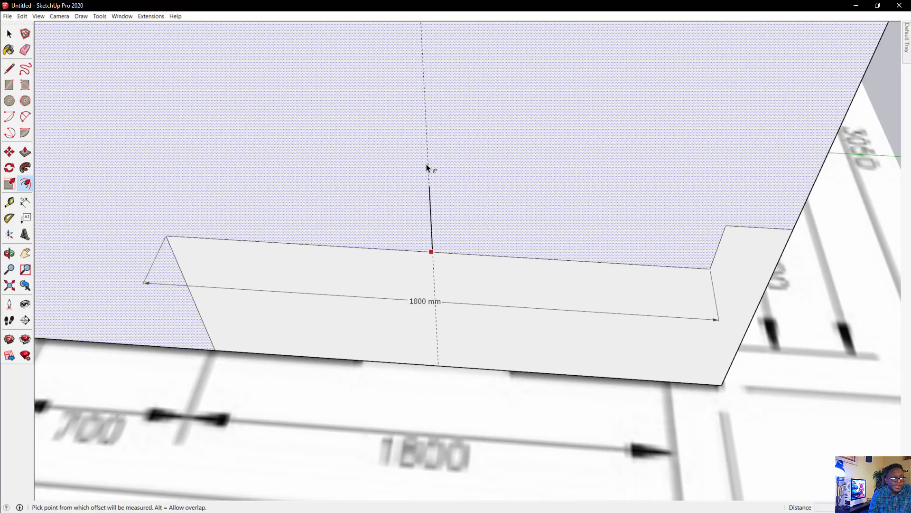
pyautogui.scroll(3, 429, 197)
pyautogui.scroll(1, 431, 209)
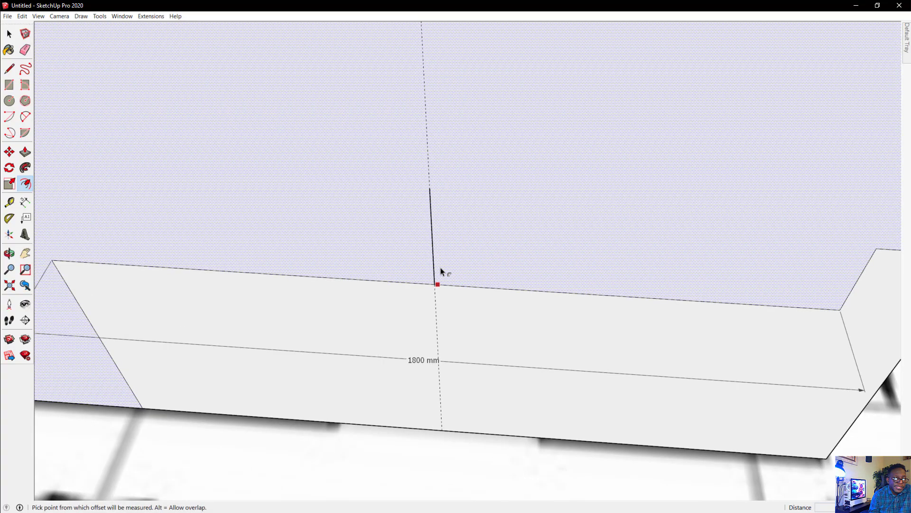
pyautogui.click(516, 284)
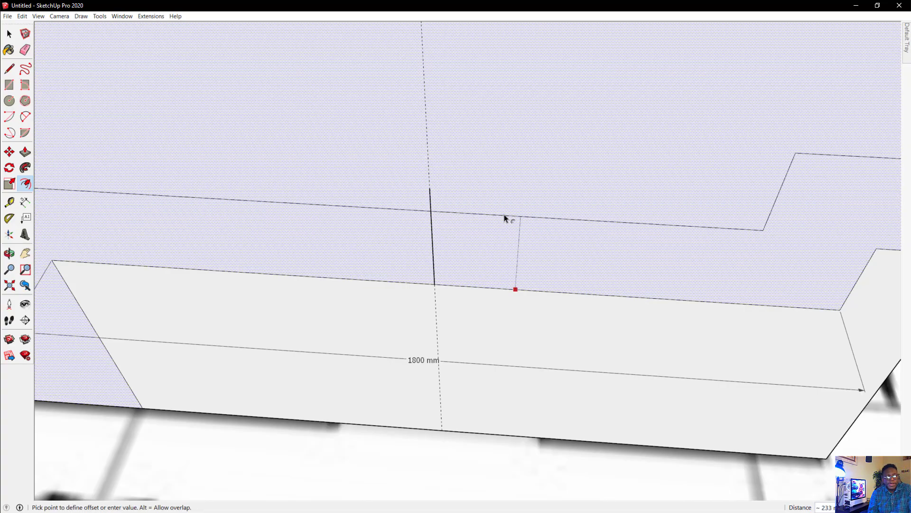
pyautogui.press('Escape')
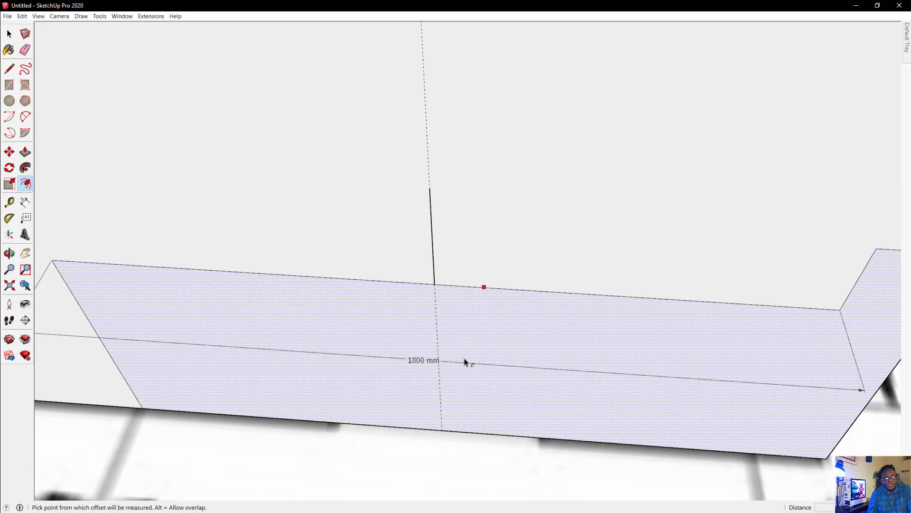
pyautogui.moveTo(464, 362); pyautogui.dragTo(615, 184, button='middle')
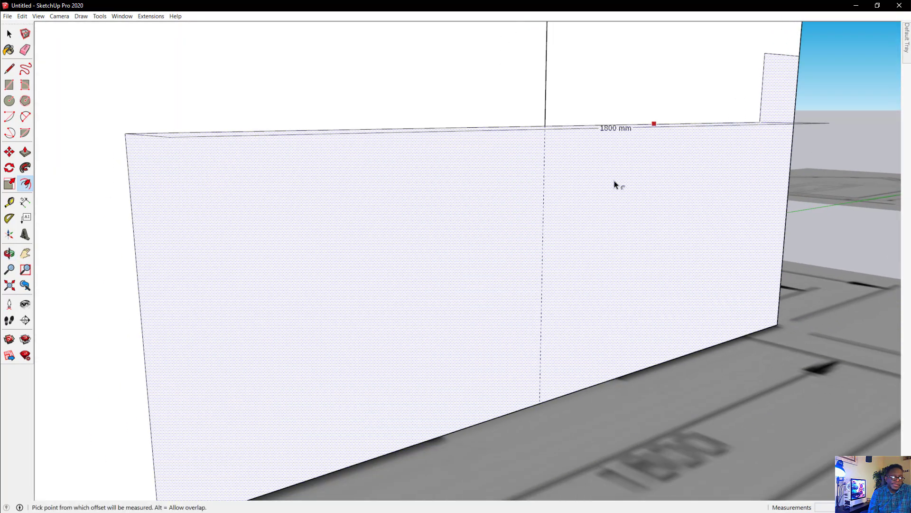
pyautogui.click(620, 204)
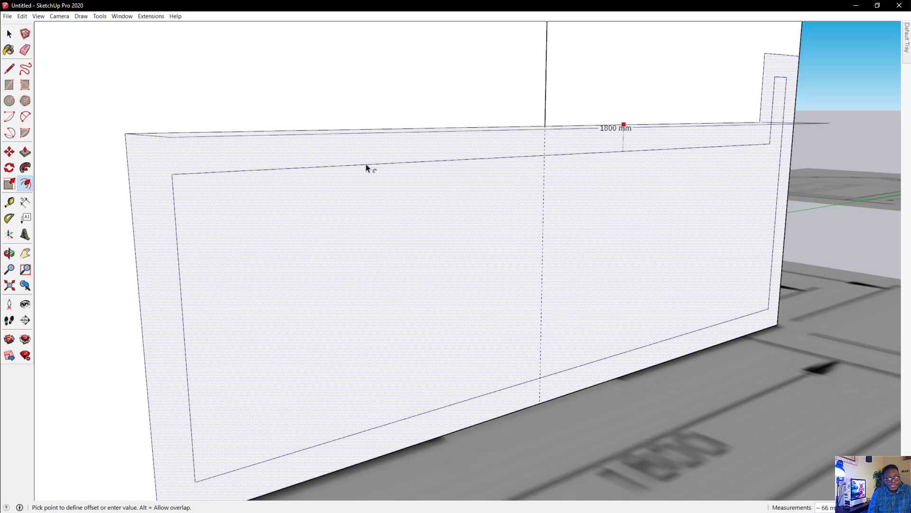
pyautogui.press('Escape')
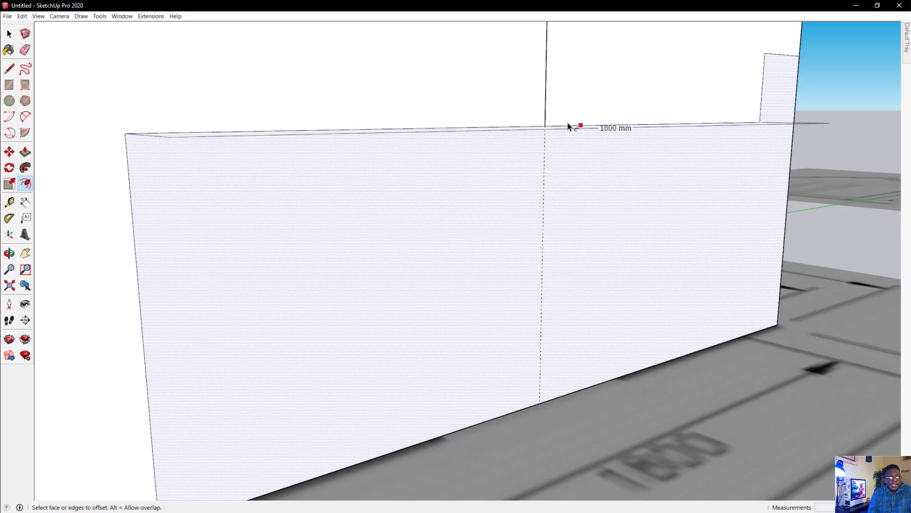
pyautogui.press('Escape')
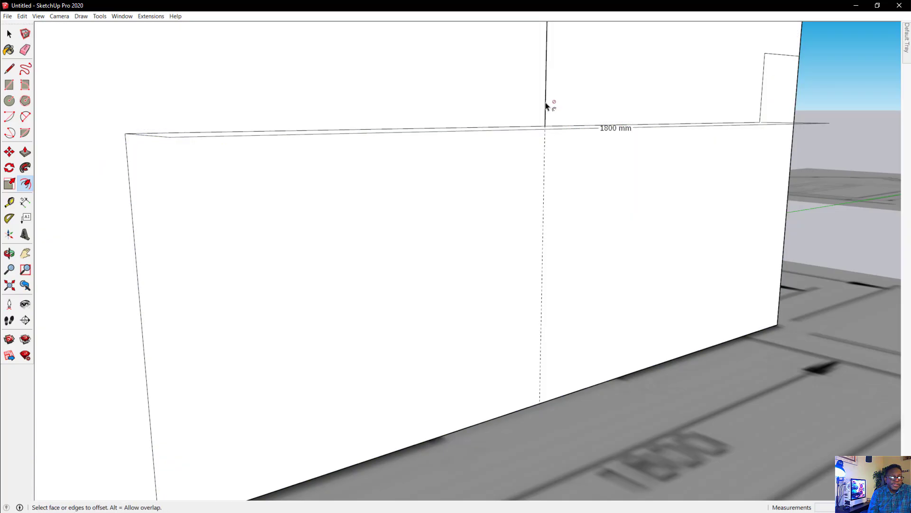
# Try to offset from the short vertical line at the midpoint of the 1800 mm line.
pyautogui.click(546, 133)
pyautogui.moveTo(570, 148); pyautogui.dragTo(402, 203, button='middle')
pyautogui.press('Escape')
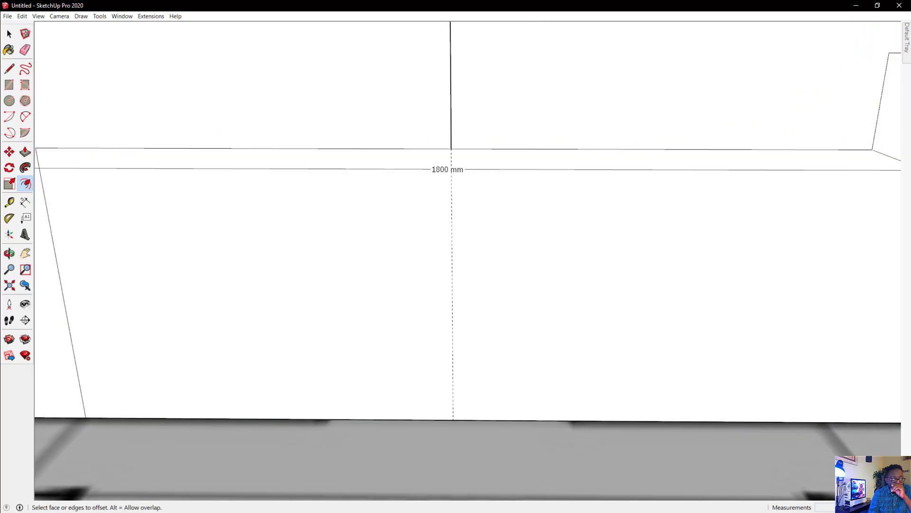
pyautogui.click(407, 365)
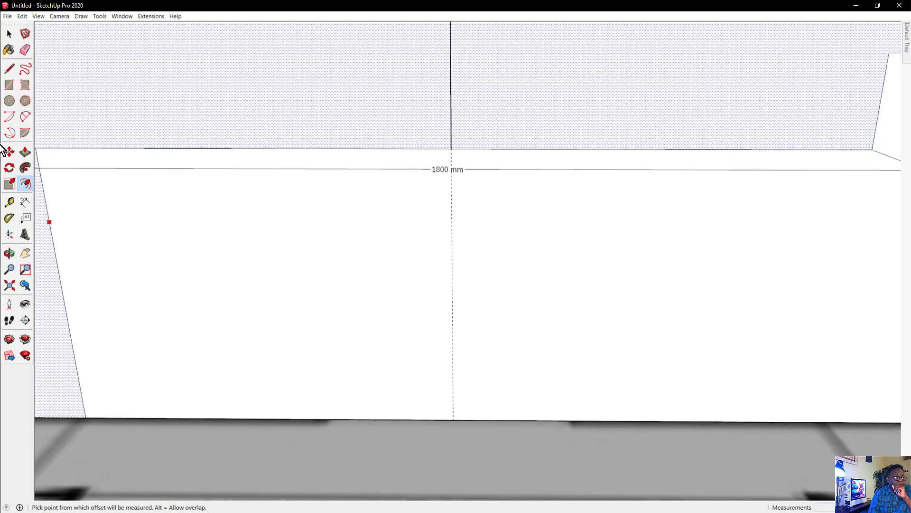
# Add vertical guides on both sides of the 1800 mm line's centre guide, 260 mm to the right and a matching distance to the left.
pyautogui.click(11, 35)
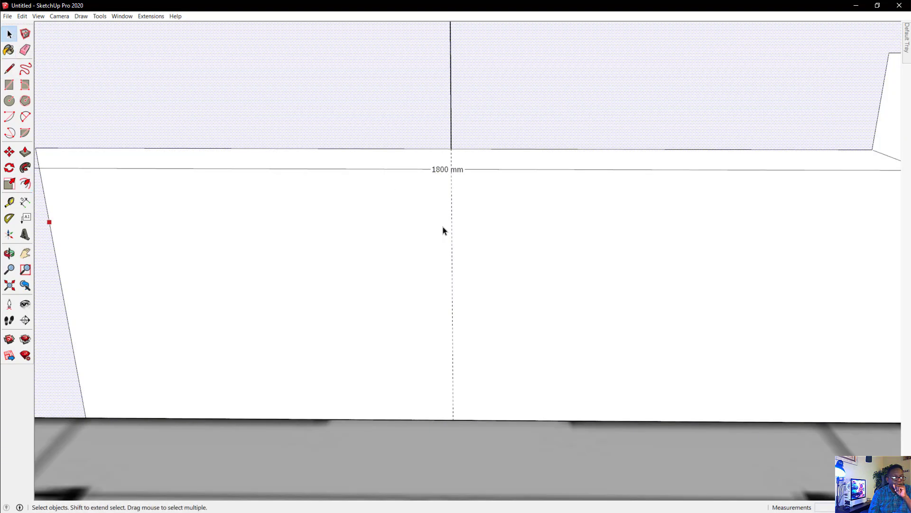
pyautogui.click(452, 252)
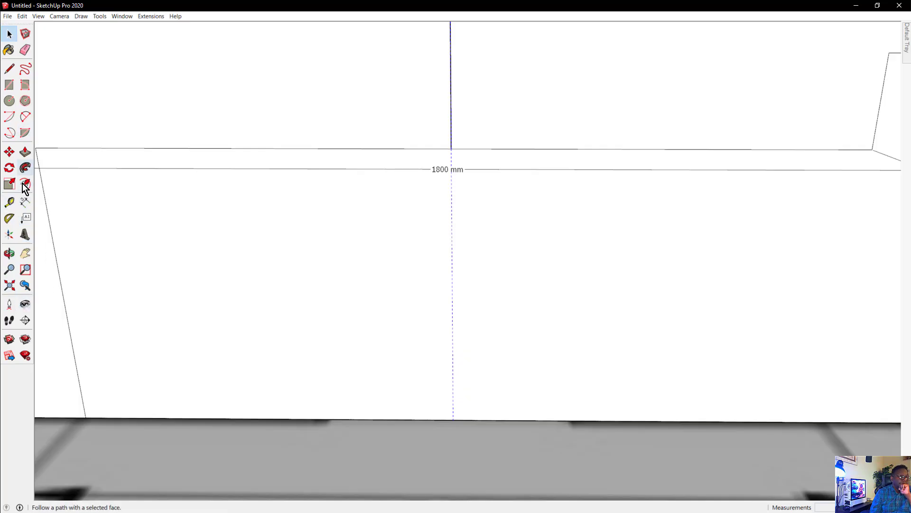
pyautogui.click(9, 202)
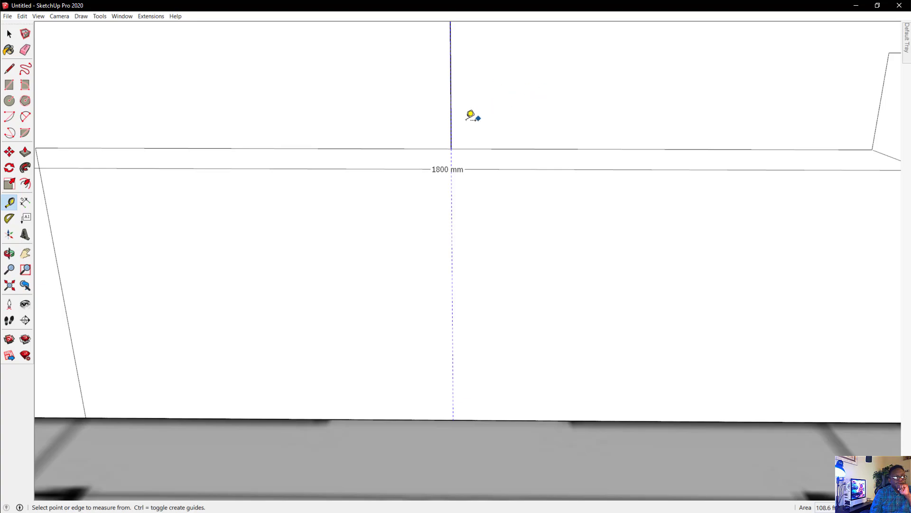
pyautogui.click(451, 198)
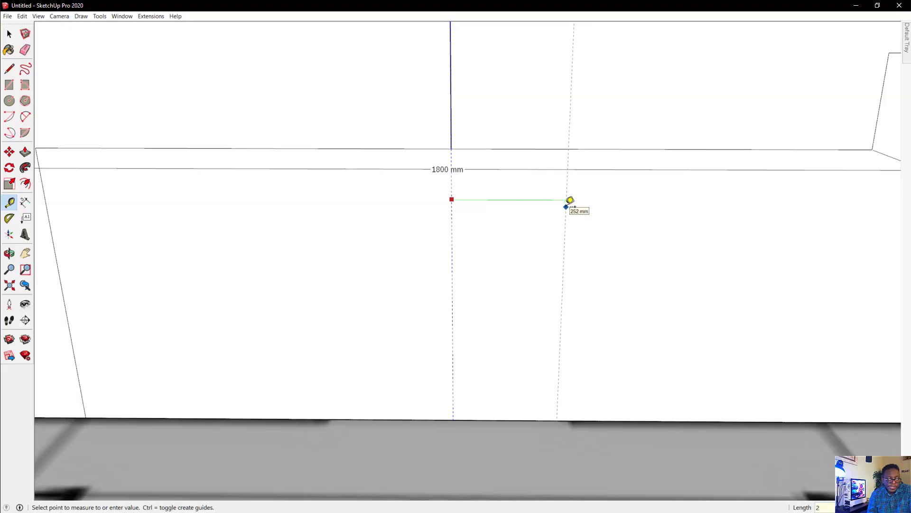
pyautogui.press('Return')
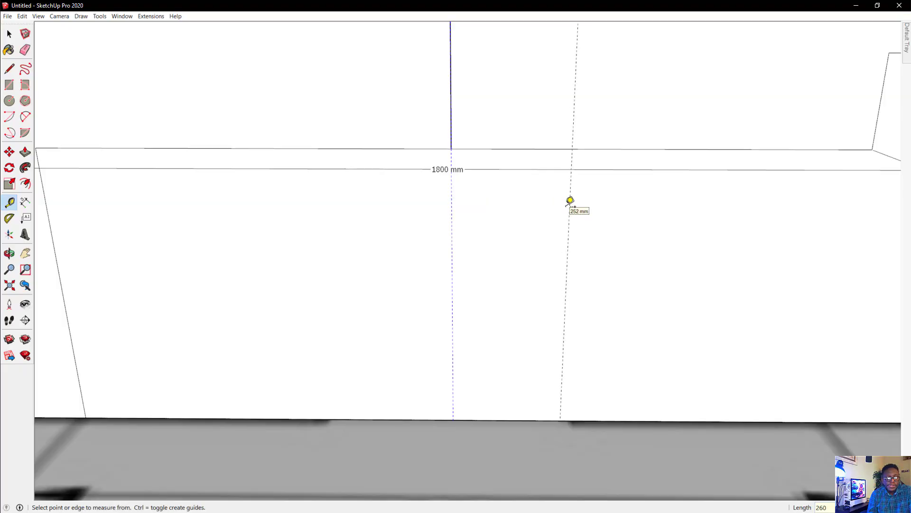
pyautogui.click(453, 219)
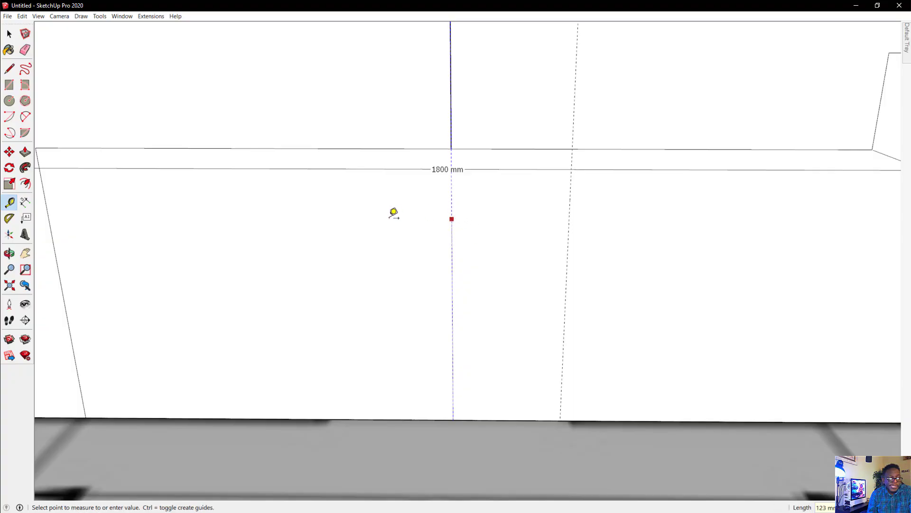
pyautogui.click(327, 212)
pyautogui.scroll(-4, 401, 265)
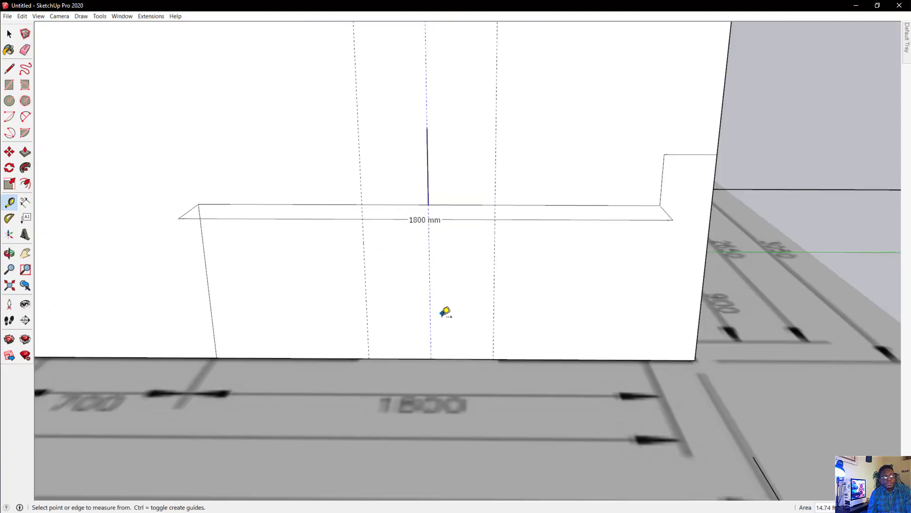
# Stack two horizontal guides above the 1800 mm line, each spaced 260 mm from the one below.
pyautogui.moveTo(445, 311)
pyautogui.mouseDown(button='middle')
pyautogui.moveTo(484, 322)
pyautogui.moveTo(427, 319)
pyautogui.mouseUp(button='middle')
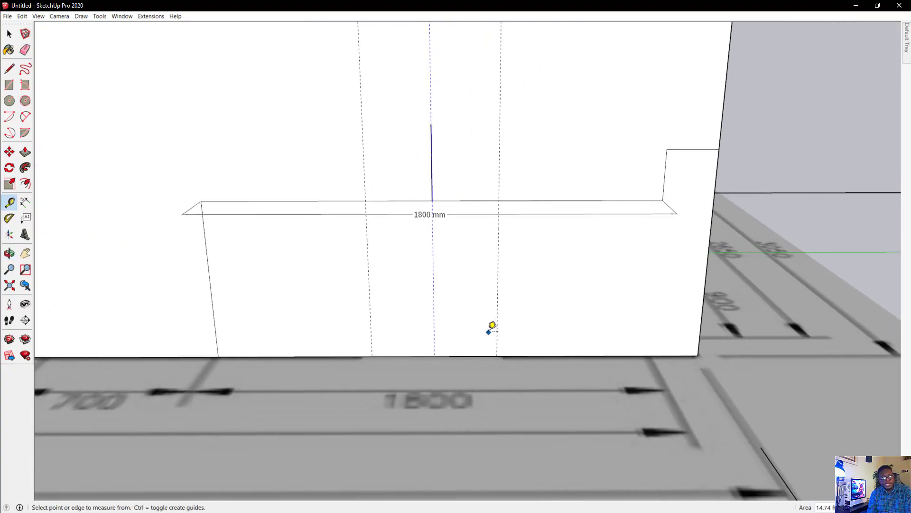
pyautogui.moveTo(512, 251)
pyautogui.mouseDown(button='middle')
pyautogui.moveTo(436, 270)
pyautogui.moveTo(429, 223)
pyautogui.mouseUp(button='middle')
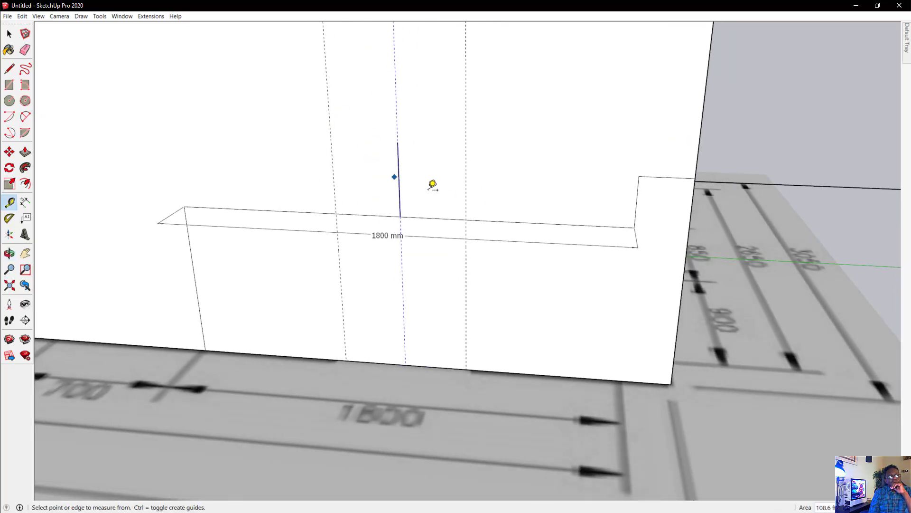
pyautogui.scroll(-2, 488, 276)
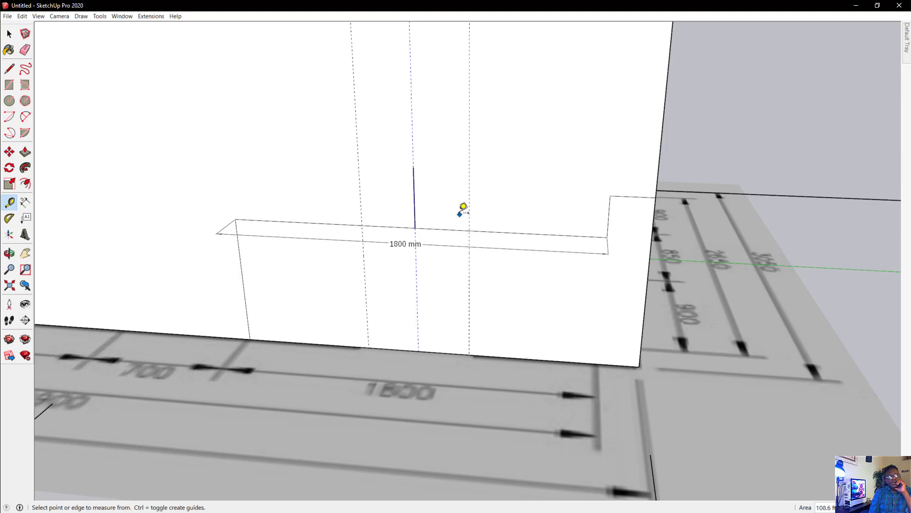
pyautogui.scroll(3, 463, 209)
pyautogui.click(450, 238)
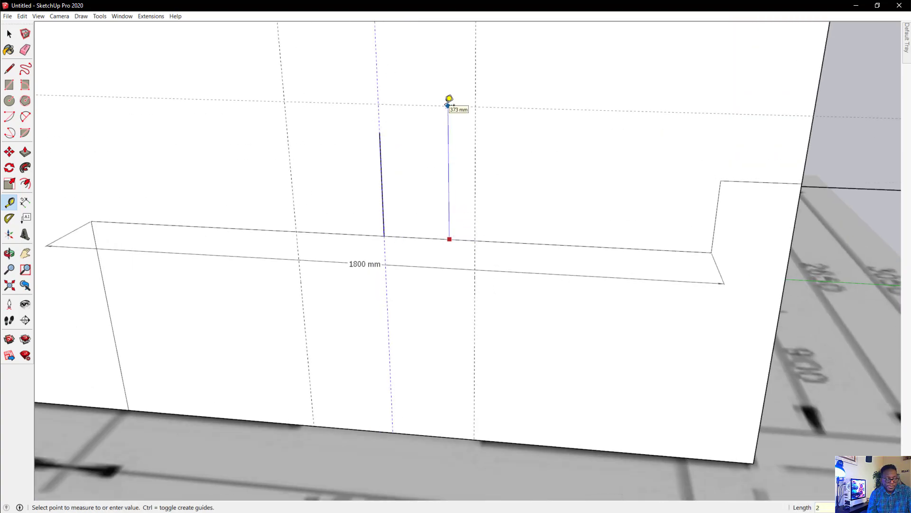
pyautogui.press('Return')
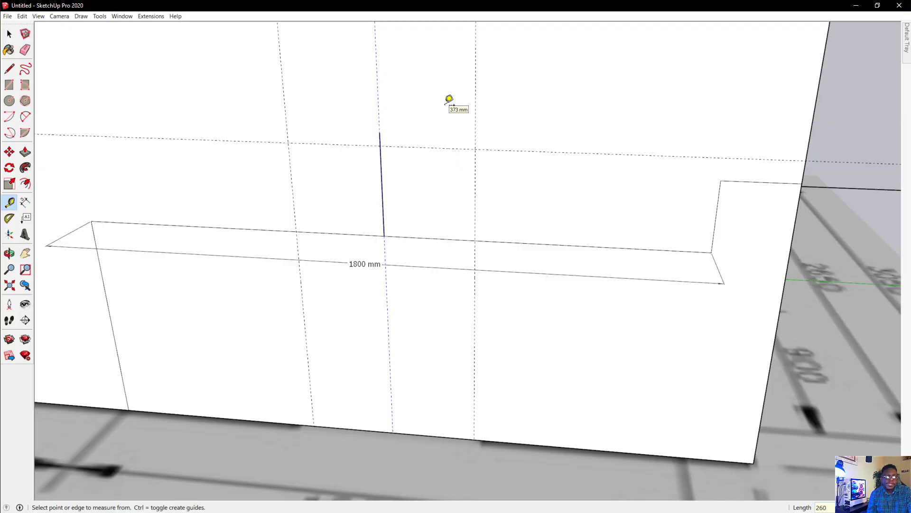
pyautogui.click(399, 147)
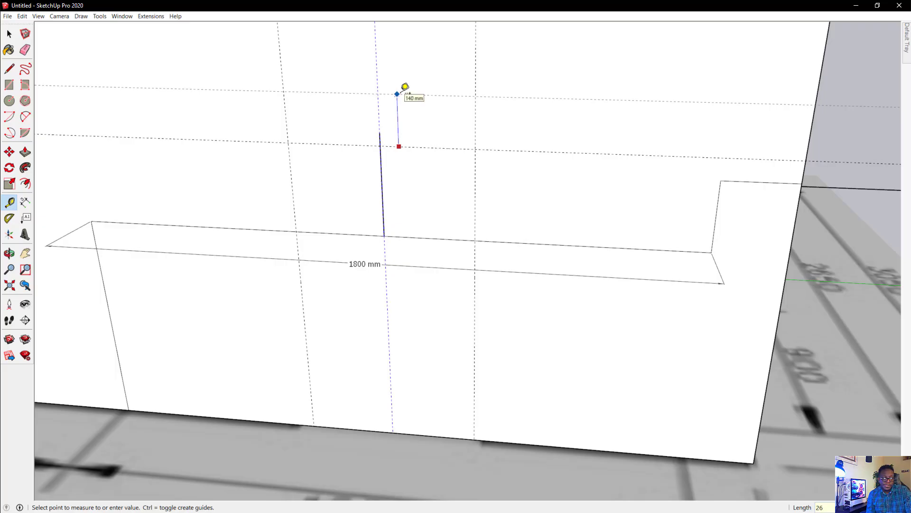
pyautogui.press('Escape')
pyautogui.moveTo(405, 87); pyautogui.dragTo(565, 218, button='middle')
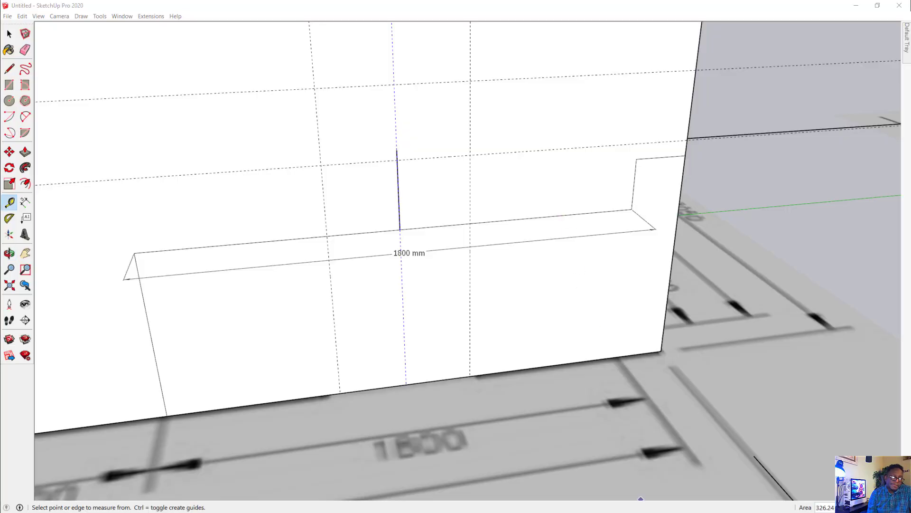
pyautogui.moveTo(312, 92)
pyautogui.mouseDown()
pyautogui.moveTo(325, 233)
pyautogui.moveTo(444, 231)
pyautogui.moveTo(471, 222)
pyautogui.moveTo(454, 81)
pyautogui.moveTo(320, 81)
pyautogui.mouseUp()
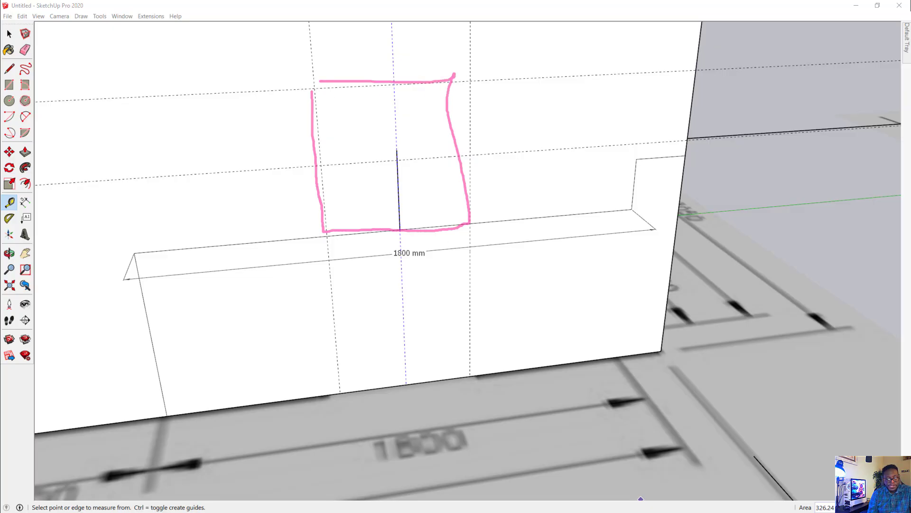
pyautogui.press('e')
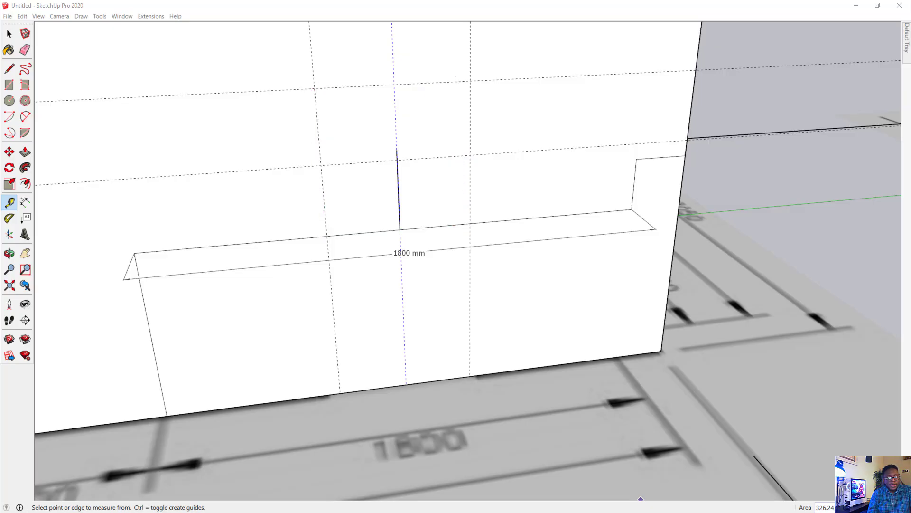
# Delete the vertical edge left of the opening layout, both halves of the 1800 mm line and its dimension.
pyautogui.click(9, 34)
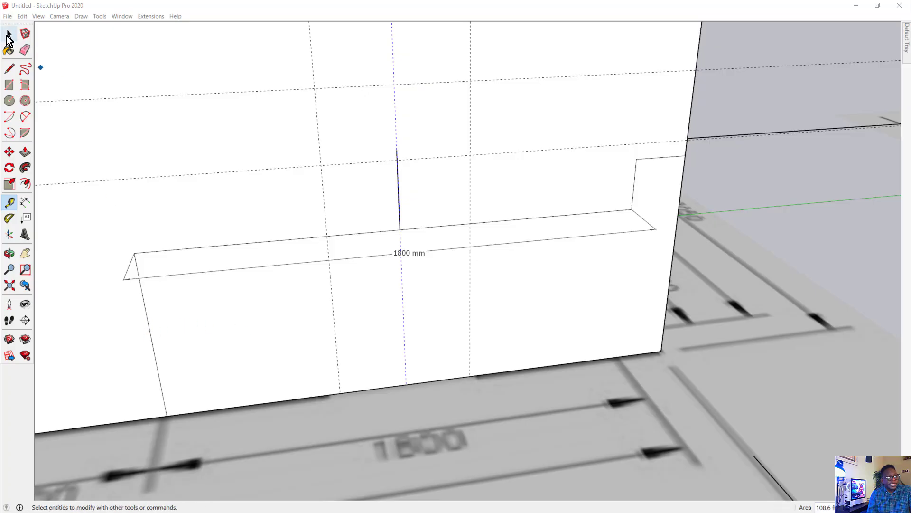
pyautogui.click(8, 35)
pyautogui.click(156, 364)
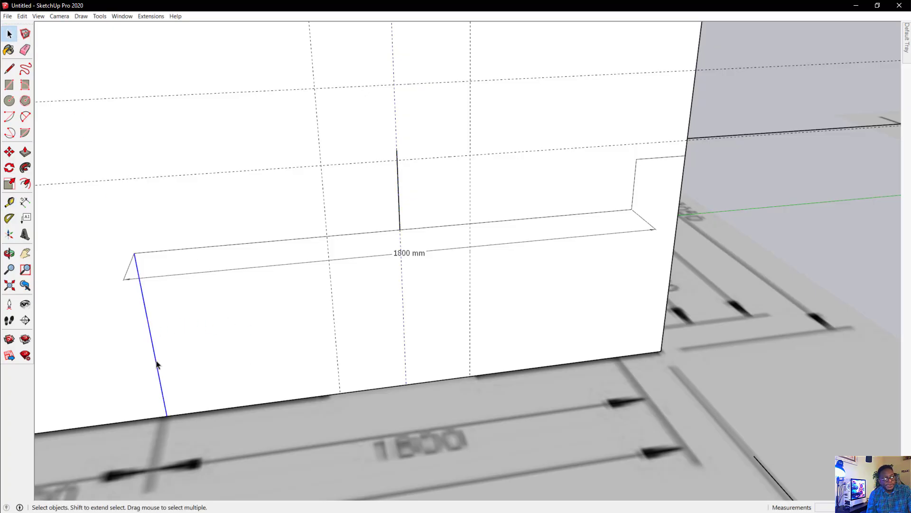
pyautogui.press('Delete')
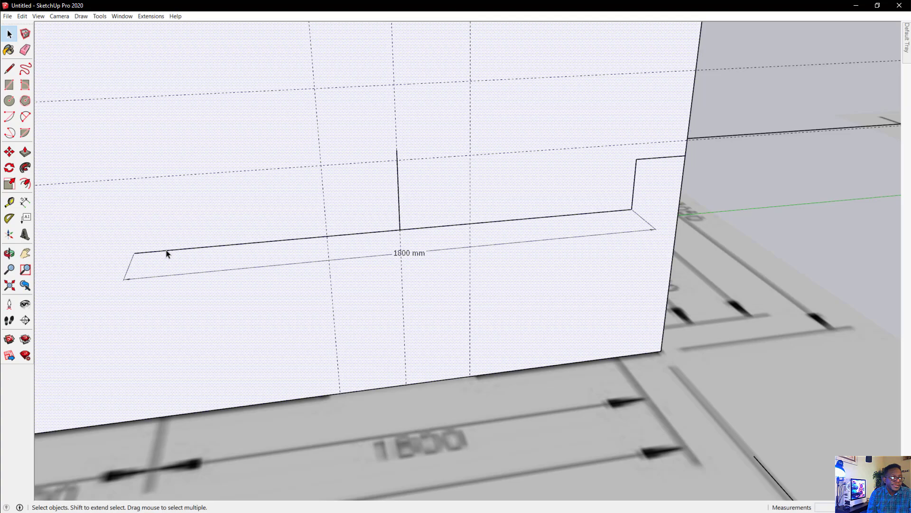
pyautogui.click(165, 252)
pyautogui.press('Delete')
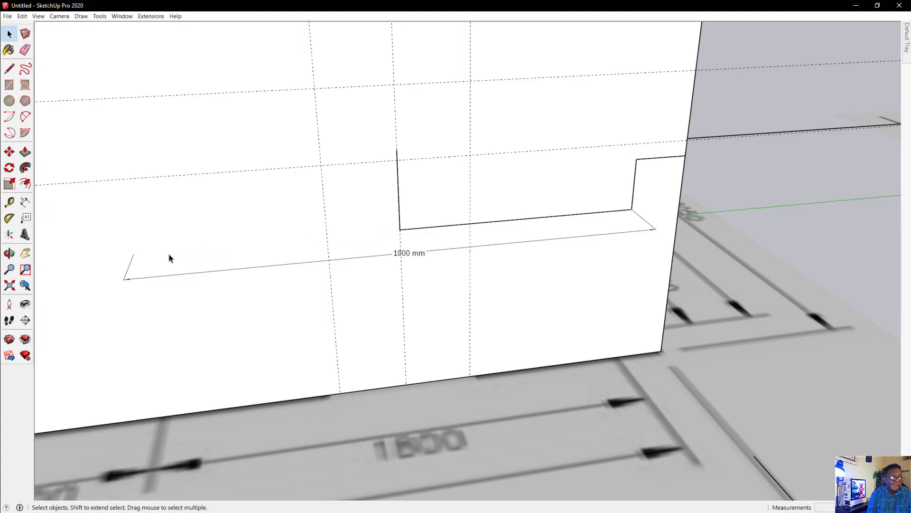
pyautogui.press('Delete')
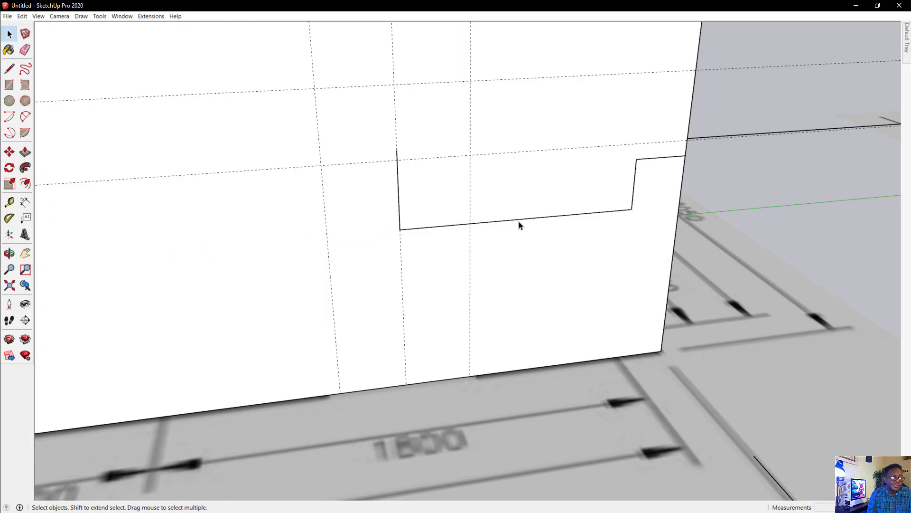
pyautogui.click(581, 214)
pyautogui.press('Delete')
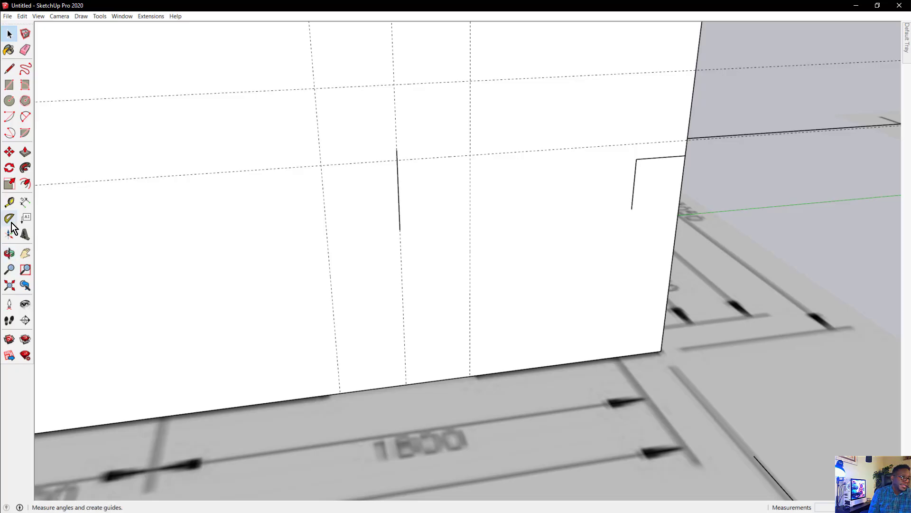
# Place a horizontal guide 260 mm below the lower horizontal guide, through the bottom end of the short vertical line.
pyautogui.click(10, 206)
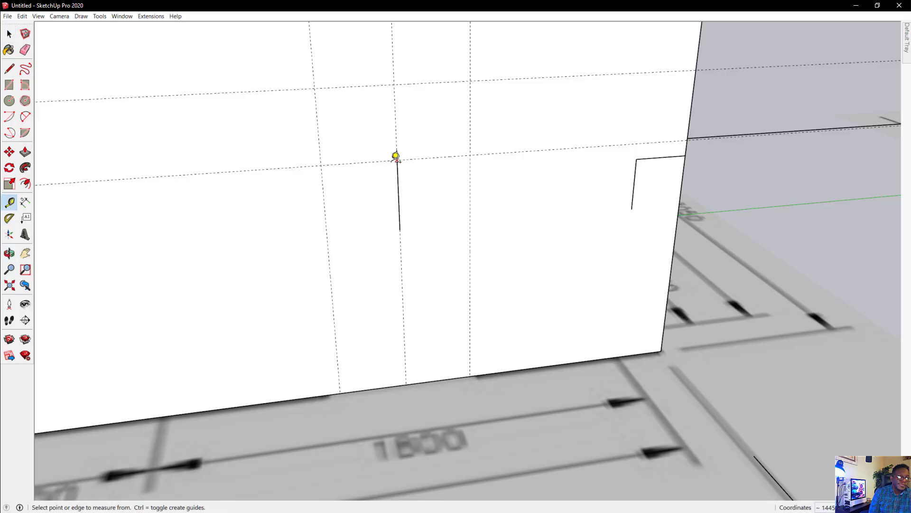
pyautogui.click(379, 161)
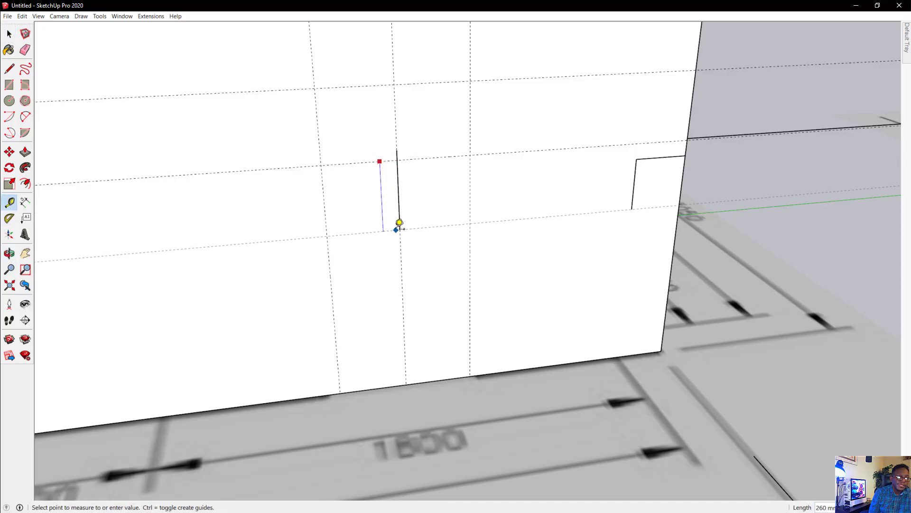
pyautogui.click(400, 229)
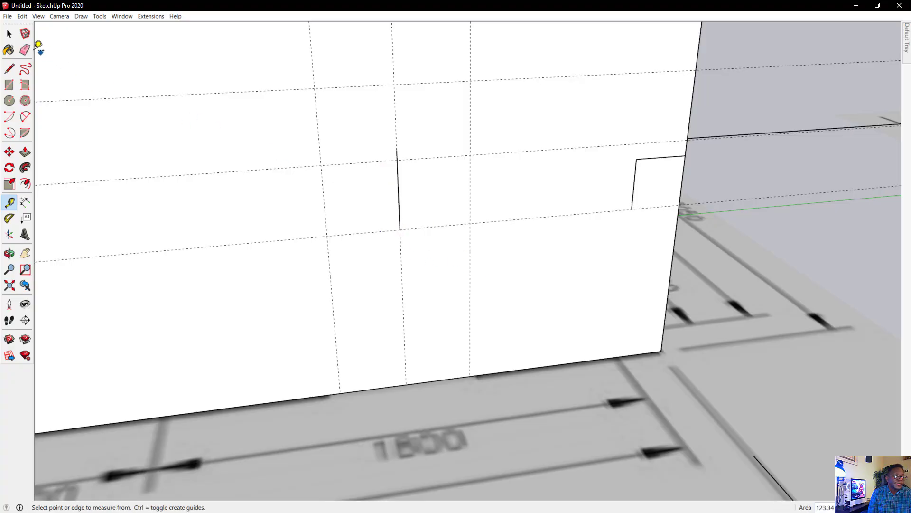
# Delete the short vertical centre line and the leftover corner edges near the wall's right end.
pyautogui.click(10, 37)
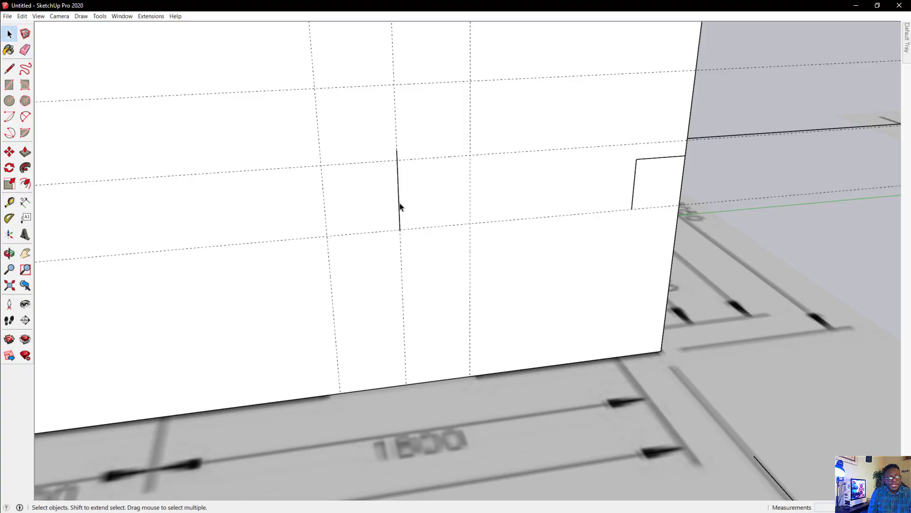
pyautogui.click(400, 207)
pyautogui.click(399, 207)
pyautogui.press('Delete')
pyautogui.press('Delete')
pyautogui.click(652, 156)
pyautogui.click(652, 158)
# Outline a 520 mm square with lines through the outer guide intersections on the long wall's outer face.
pyautogui.scroll(-3, 427, 246)
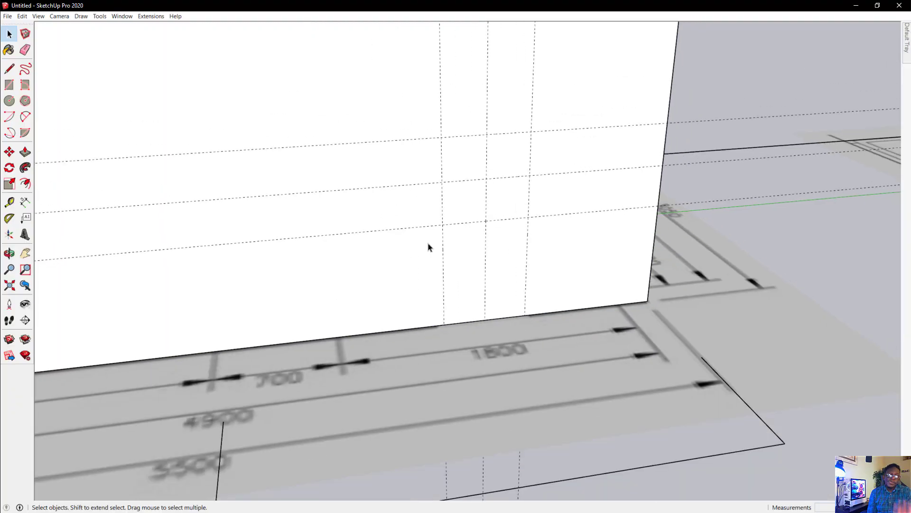
pyautogui.moveTo(427, 246); pyautogui.dragTo(608, 234, button='middle')
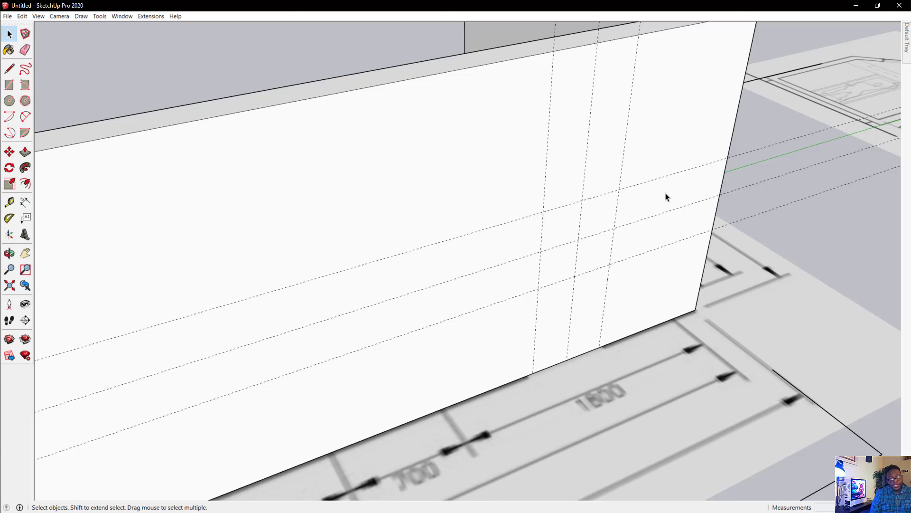
pyautogui.moveTo(677, 218); pyautogui.dragTo(533, 150, button='middle')
pyautogui.scroll(-5, 753, 249)
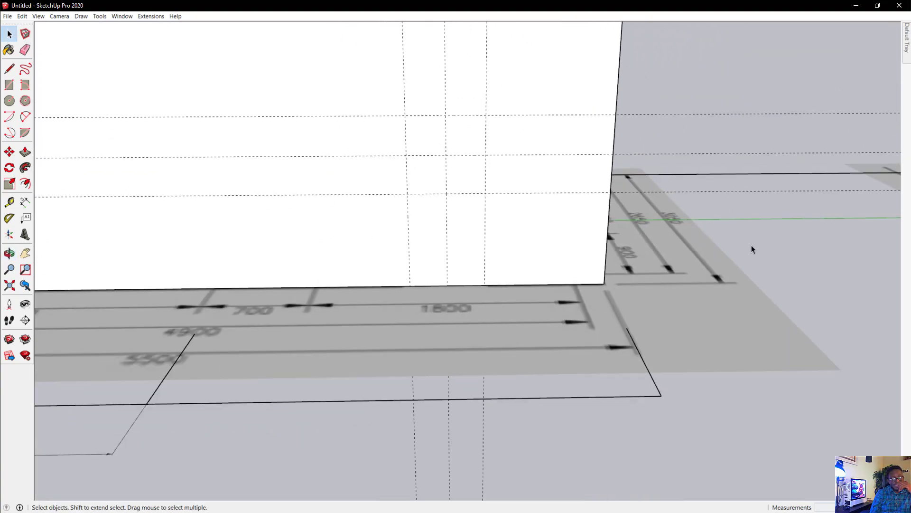
pyautogui.scroll(6, 572, 148)
pyautogui.scroll(1, 500, 179)
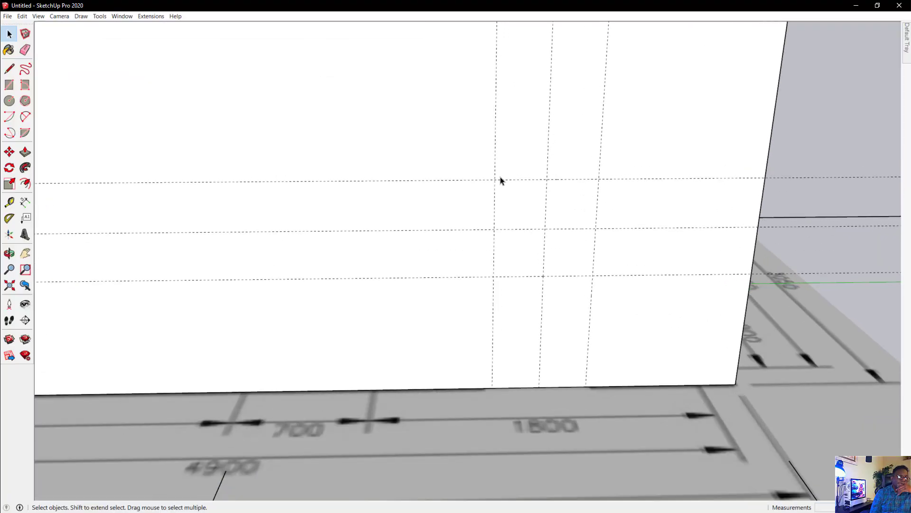
pyautogui.scroll(2, 99, 93)
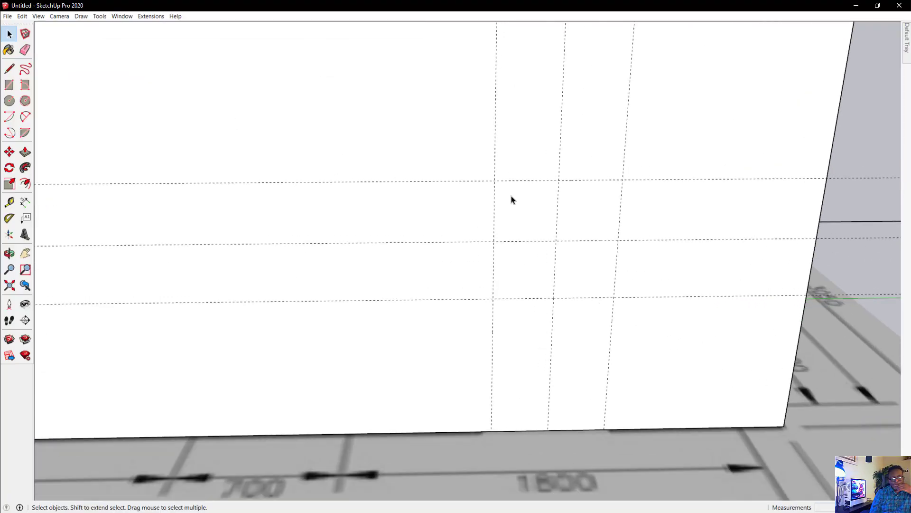
pyautogui.click(8, 68)
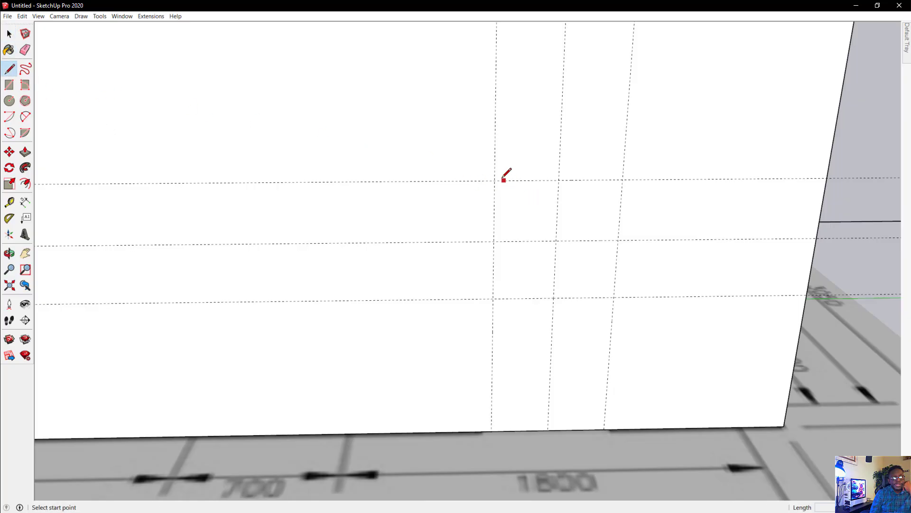
pyautogui.scroll(-6, 494, 180)
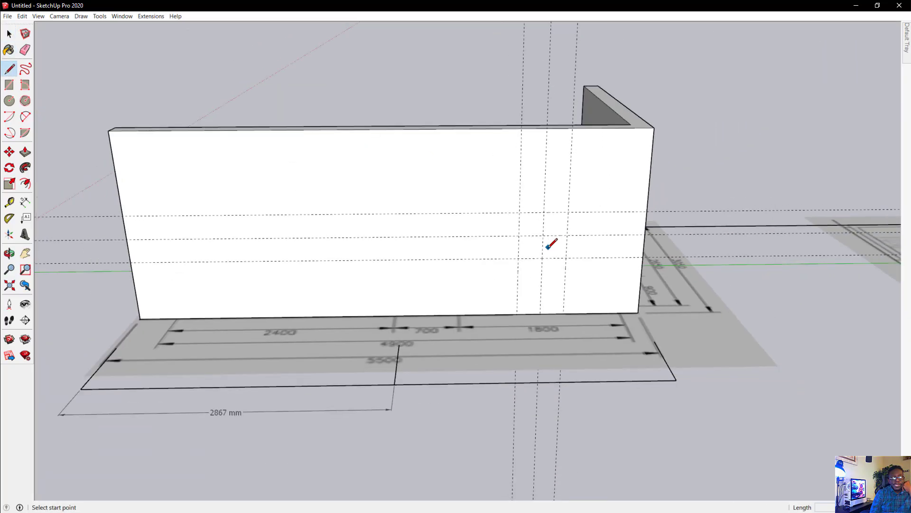
pyautogui.scroll(5, 549, 244)
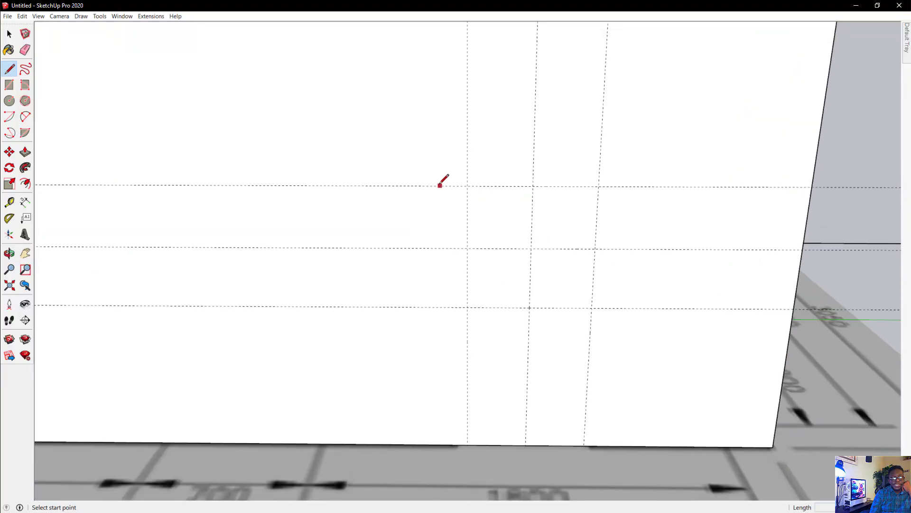
pyautogui.click(468, 186)
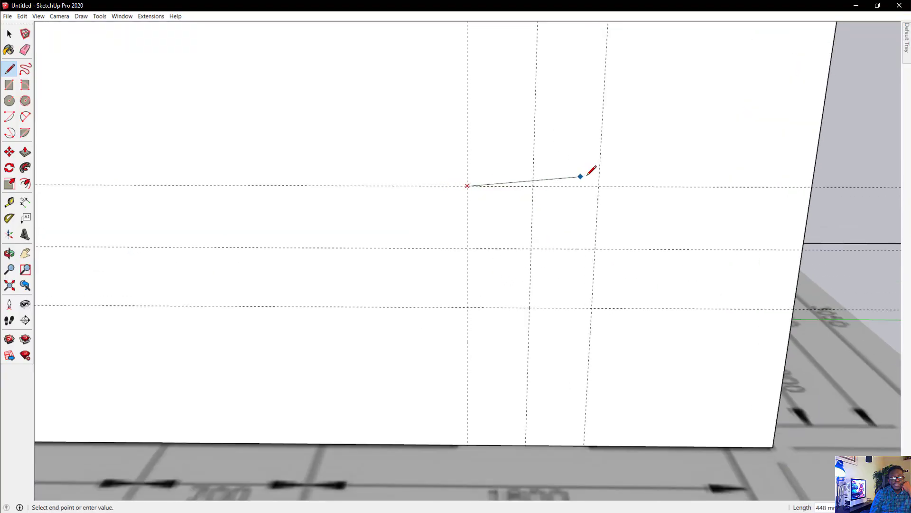
pyautogui.click(599, 186)
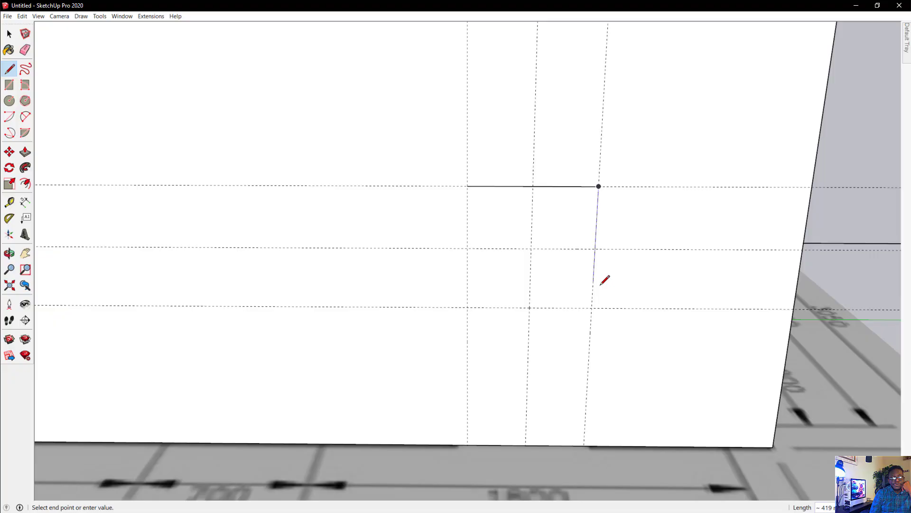
pyautogui.click(592, 308)
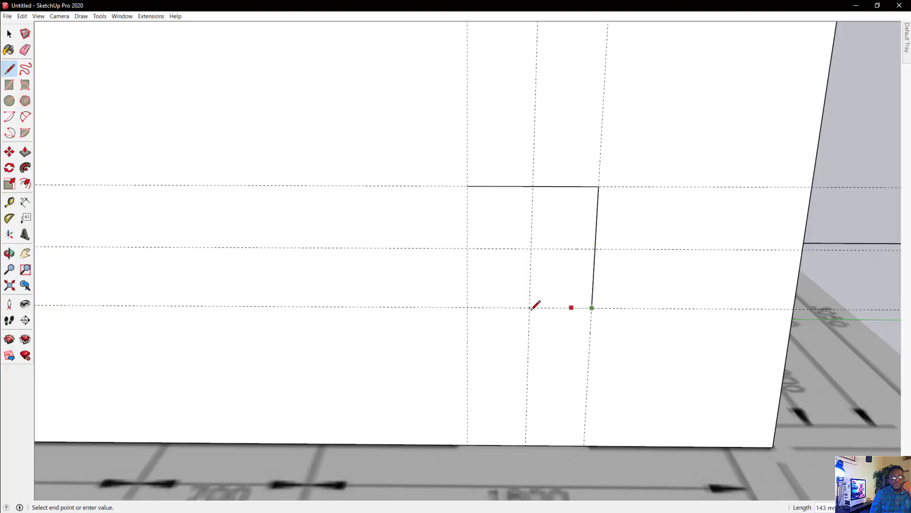
pyautogui.click(468, 307)
pyautogui.click(467, 185)
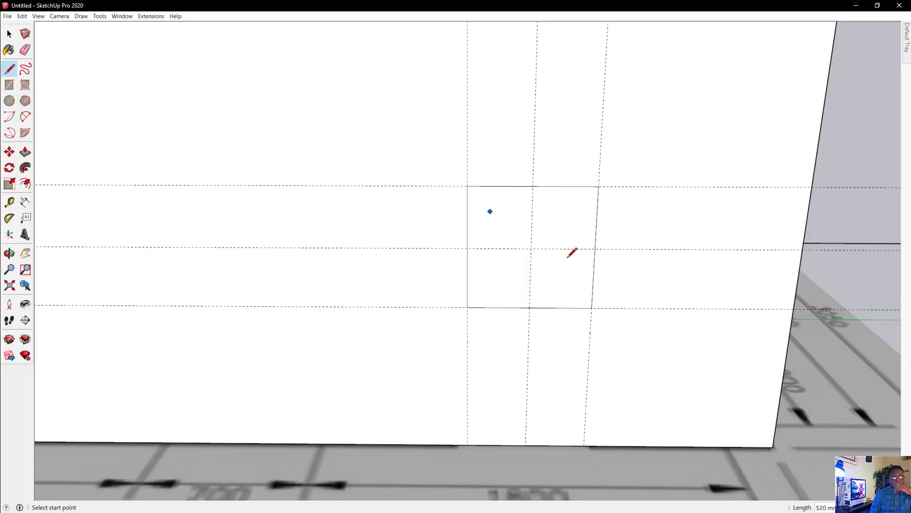
# Examine the outlined square on the long wall from several sides and the height dimensions on the section drawing.
pyautogui.scroll(-6, 568, 263)
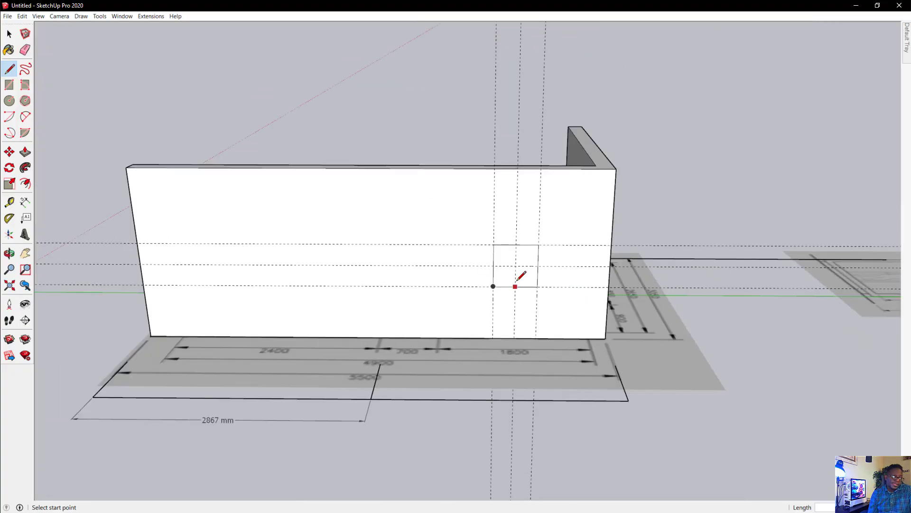
pyautogui.moveTo(506, 274); pyautogui.dragTo(696, 446, button='middle')
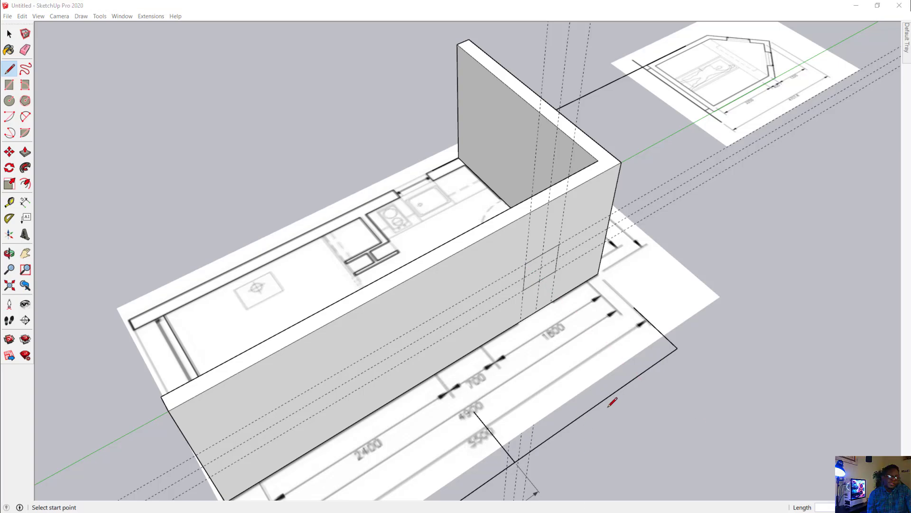
pyautogui.moveTo(527, 430)
pyautogui.mouseDown(button='middle')
pyautogui.moveTo(557, 273)
pyautogui.moveTo(596, 210)
pyautogui.moveTo(707, 185)
pyautogui.mouseUp(button='middle')
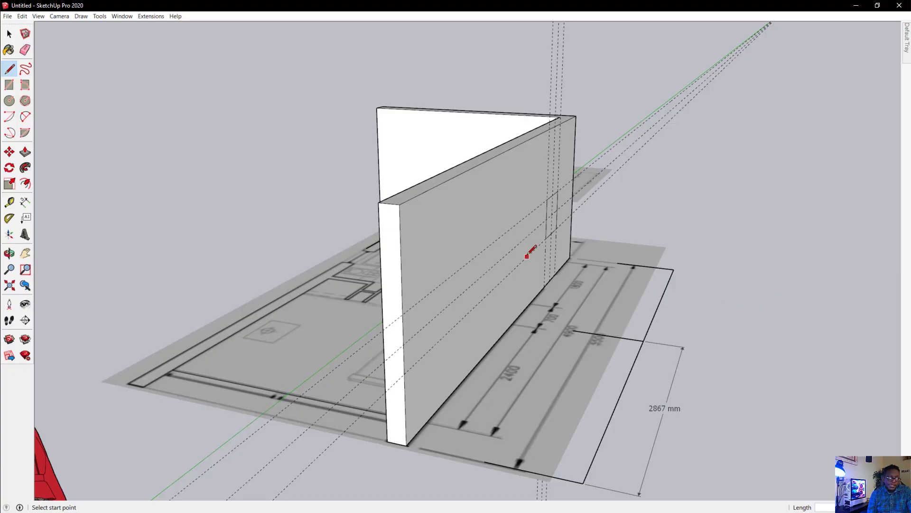
pyautogui.moveTo(526, 257)
pyautogui.mouseDown(button='middle')
pyautogui.moveTo(626, 241)
pyautogui.moveTo(702, 264)
pyautogui.moveTo(599, 291)
pyautogui.moveTo(502, 300)
pyautogui.moveTo(348, 295)
pyautogui.moveTo(199, 251)
pyautogui.moveTo(158, 211)
pyautogui.mouseUp(button='middle')
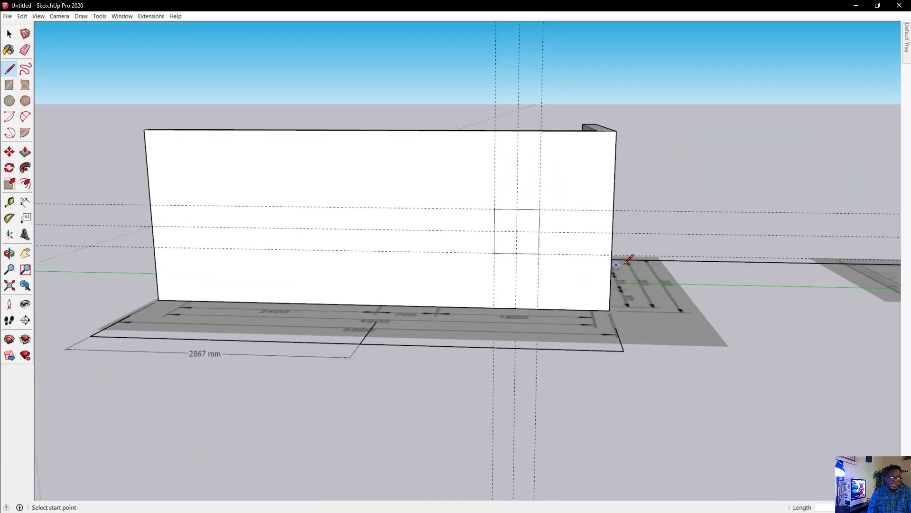
pyautogui.moveTo(625, 263)
pyautogui.mouseDown(button='middle')
pyautogui.moveTo(476, 265)
pyautogui.moveTo(429, 305)
pyautogui.moveTo(702, 372)
pyautogui.moveTo(904, 406)
pyautogui.mouseUp(button='middle')
pyautogui.moveTo(525, 274)
pyautogui.mouseDown(button='middle')
pyautogui.moveTo(684, 304)
pyautogui.moveTo(755, 305)
pyautogui.moveTo(563, 286)
pyautogui.moveTo(528, 249)
pyautogui.moveTo(364, 311)
pyautogui.moveTo(335, 302)
pyautogui.mouseUp(button='middle')
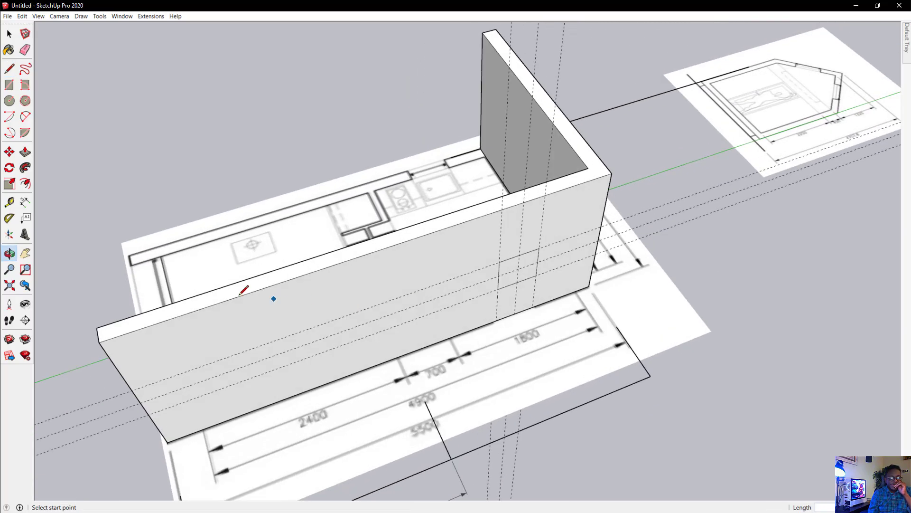
pyautogui.scroll(-2, 239, 293)
pyautogui.scroll(6, 694, 190)
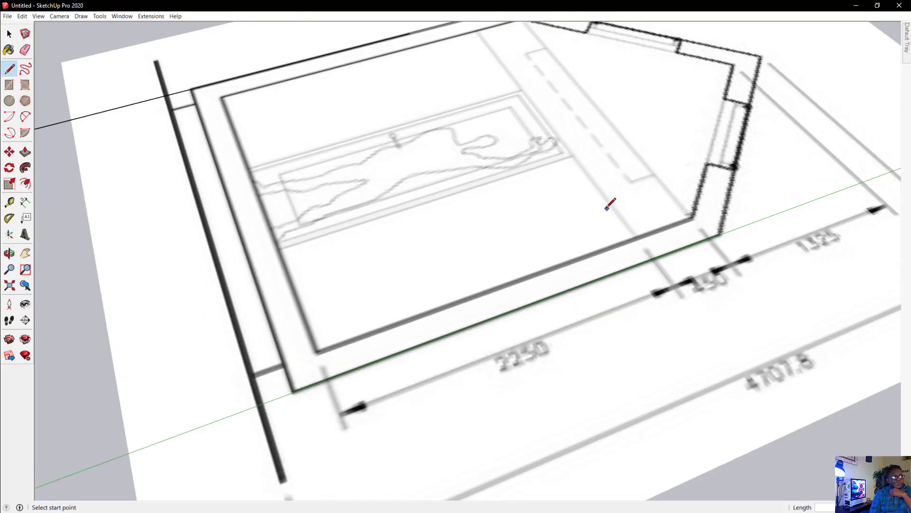
pyautogui.scroll(-2, 608, 208)
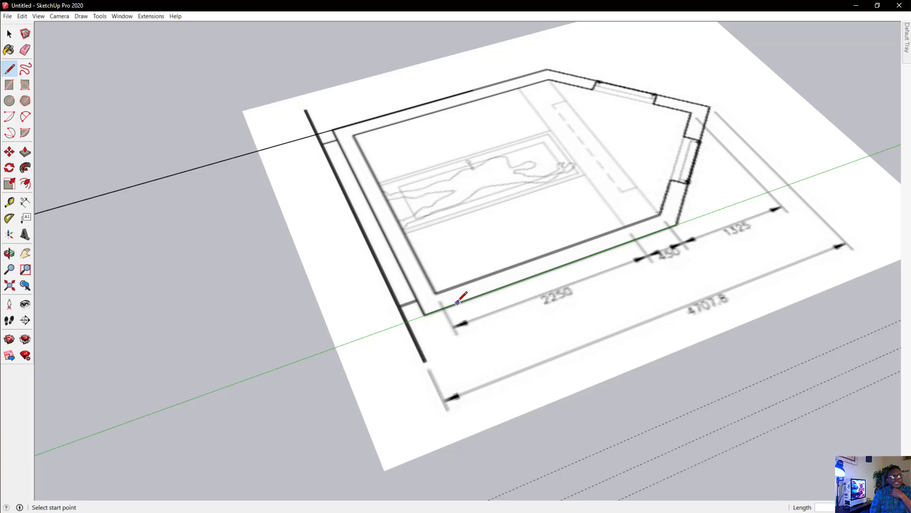
pyautogui.scroll(2, 494, 304)
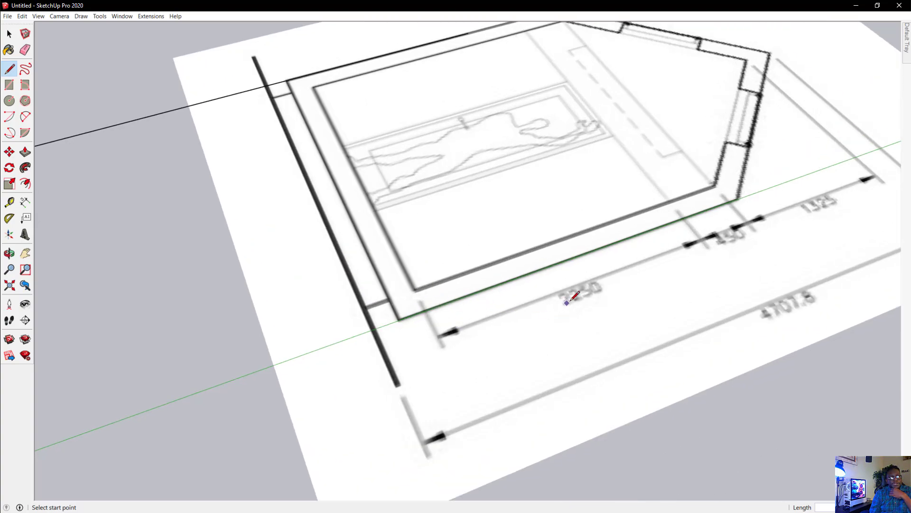
pyautogui.scroll(-6, 612, 209)
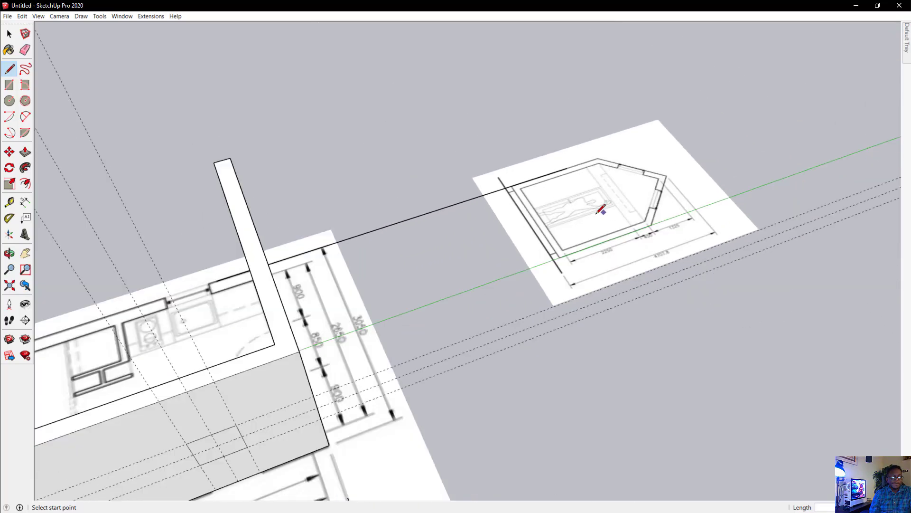
# Compare the modelled walls and the floor plan inside them with the section drawing's floor line, base and wall heights.
pyautogui.moveTo(397, 336); pyautogui.dragTo(490, 157, button='middle')
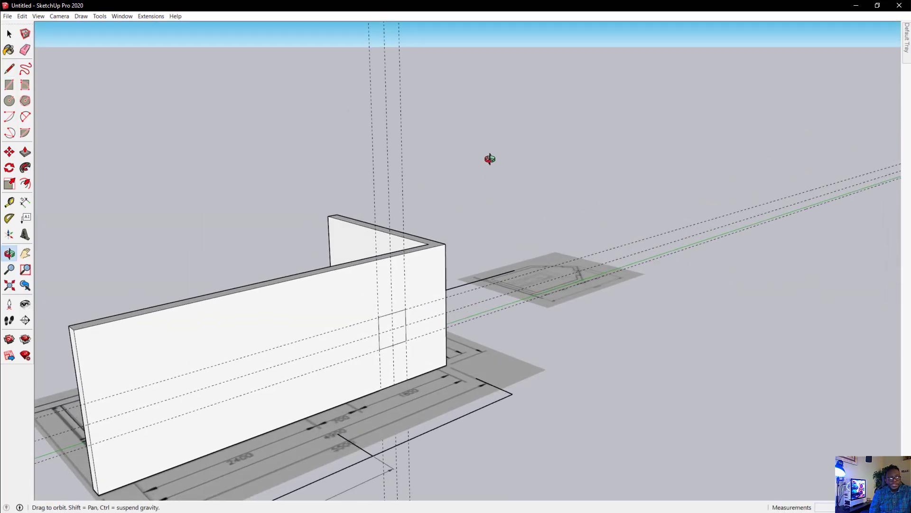
pyautogui.scroll(2, 405, 393)
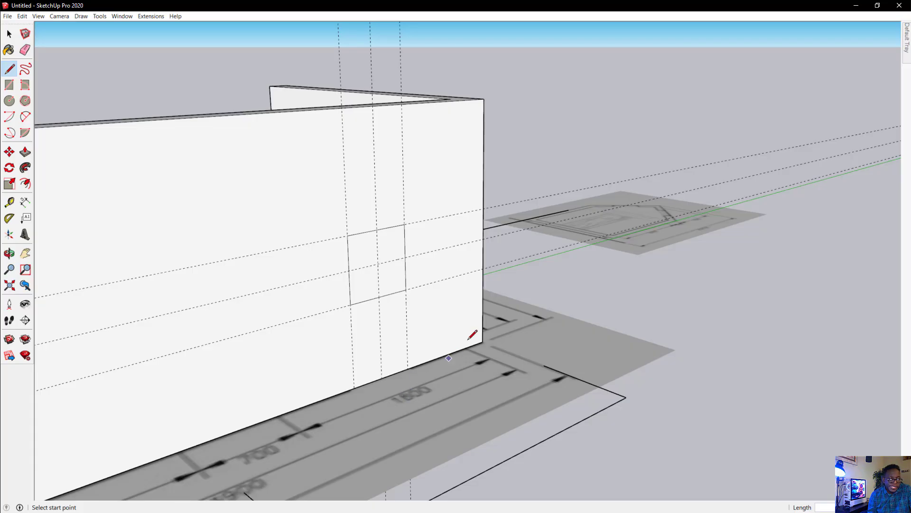
pyautogui.moveTo(427, 333)
pyautogui.mouseDown(button='middle')
pyautogui.moveTo(574, 301)
pyautogui.moveTo(654, 245)
pyautogui.mouseUp(button='middle')
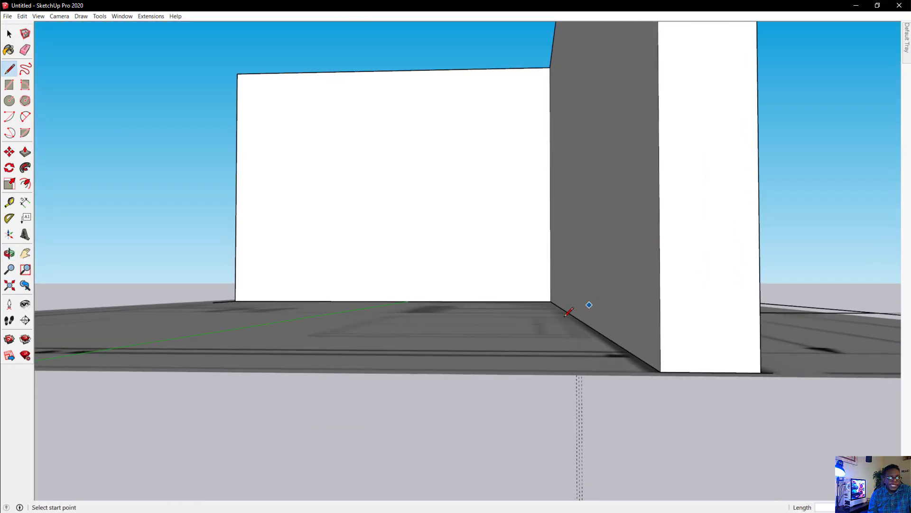
pyautogui.scroll(-5, 453, 327)
pyautogui.moveTo(565, 213); pyautogui.dragTo(561, 498, button='middle')
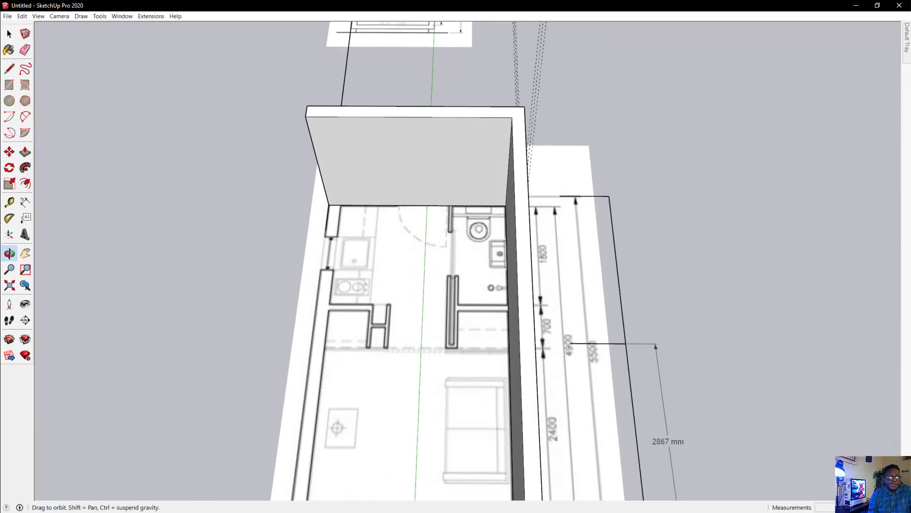
pyautogui.moveTo(417, 183); pyautogui.dragTo(472, 181, button='middle')
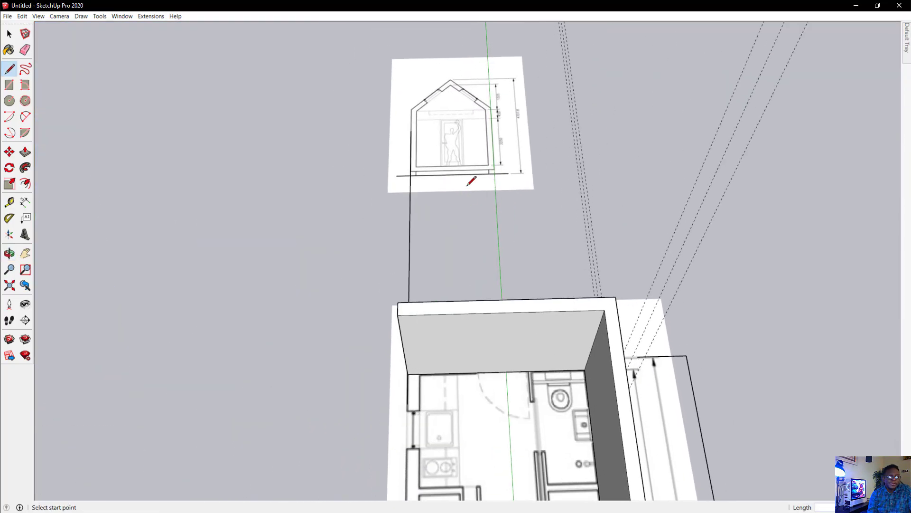
pyautogui.scroll(10, 471, 181)
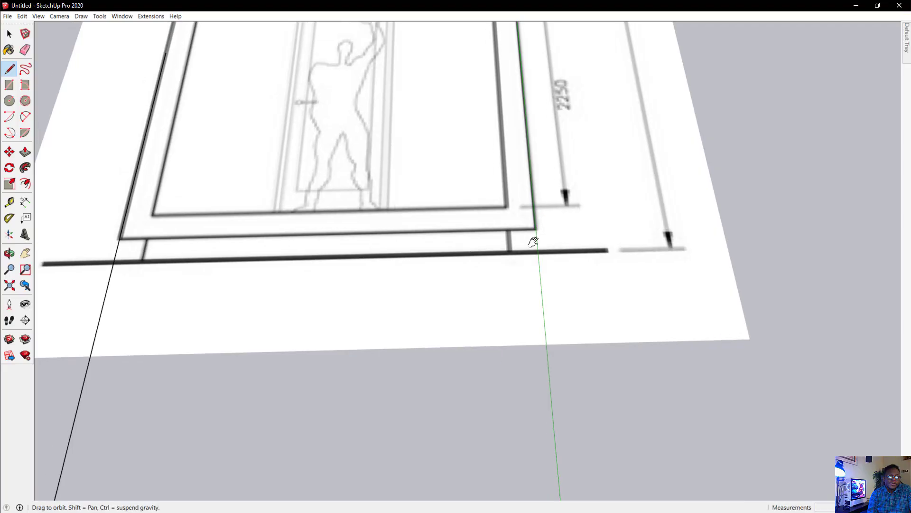
pyautogui.moveTo(533, 242)
pyautogui.mouseDown(button='middle')
pyautogui.moveTo(525, 346)
pyautogui.moveTo(443, 489)
pyautogui.moveTo(472, 436)
pyautogui.mouseUp(button='middle')
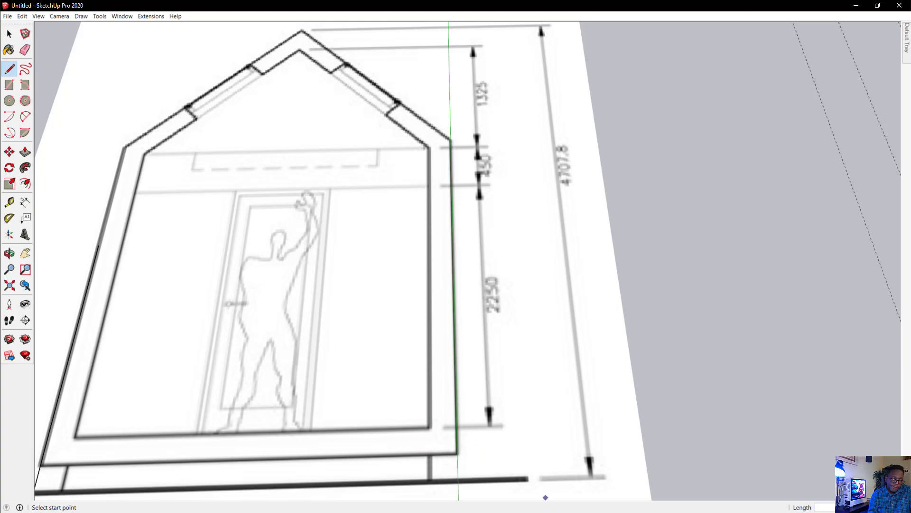
pyautogui.scroll(-2, 546, 497)
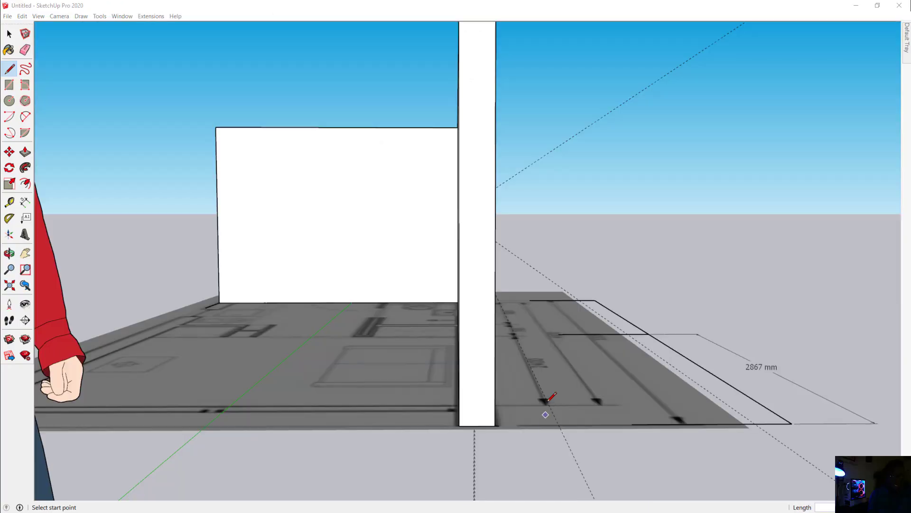
pyautogui.moveTo(545, 399); pyautogui.dragTo(546, 368, button='middle')
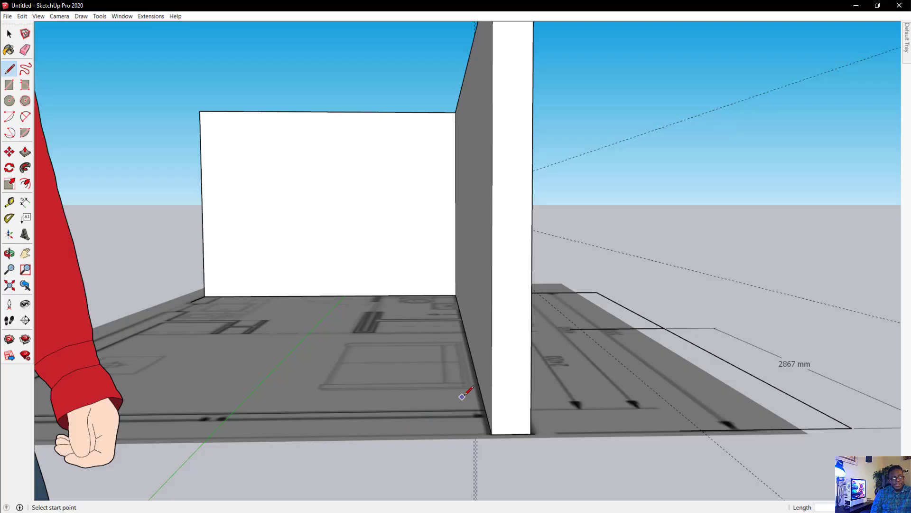
pyautogui.moveTo(463, 397); pyautogui.dragTo(530, 491, button='middle')
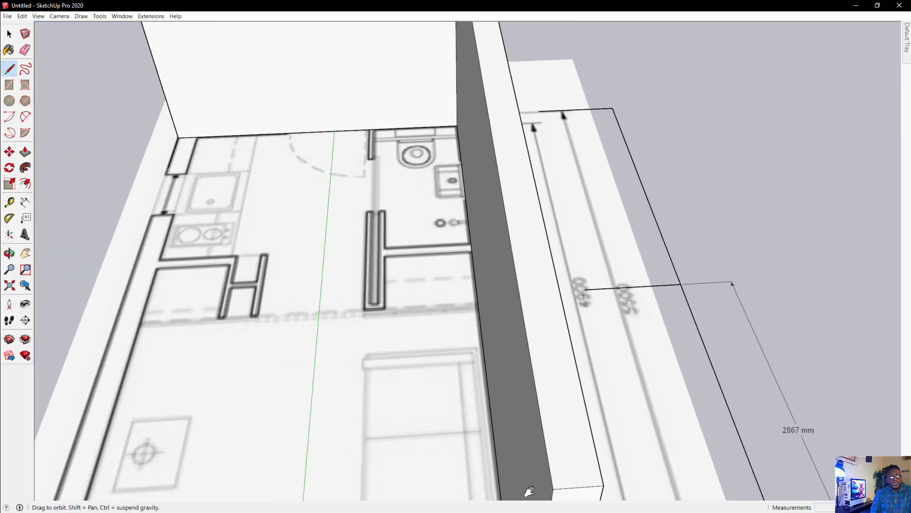
pyautogui.keyDown('shift'); pyautogui.moveTo(504, 343); pyautogui.dragTo(511, 458, button='middle'); pyautogui.keyUp('shift')
pyautogui.keyDown('shift'); pyautogui.moveTo(477, 216); pyautogui.dragTo(525, 463, button='middle'); pyautogui.keyUp('shift')
pyautogui.scroll(3, 380, 264)
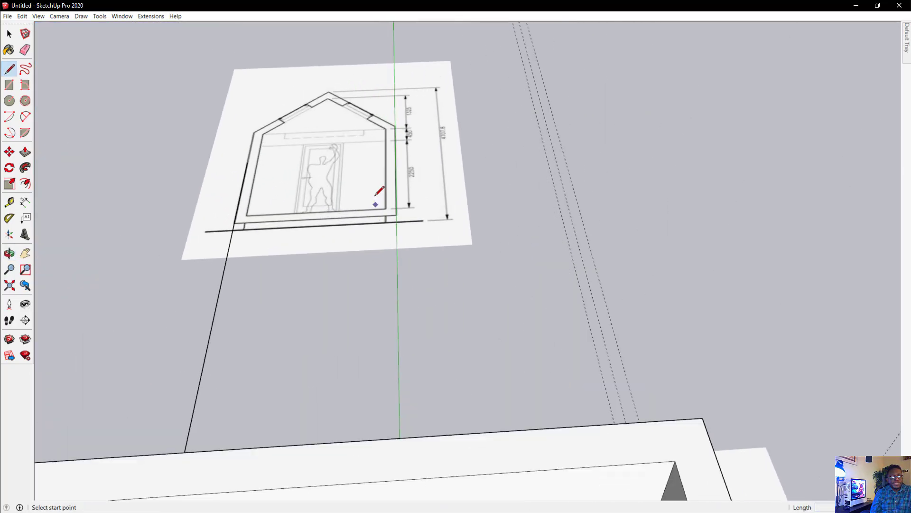
pyautogui.scroll(4, 376, 194)
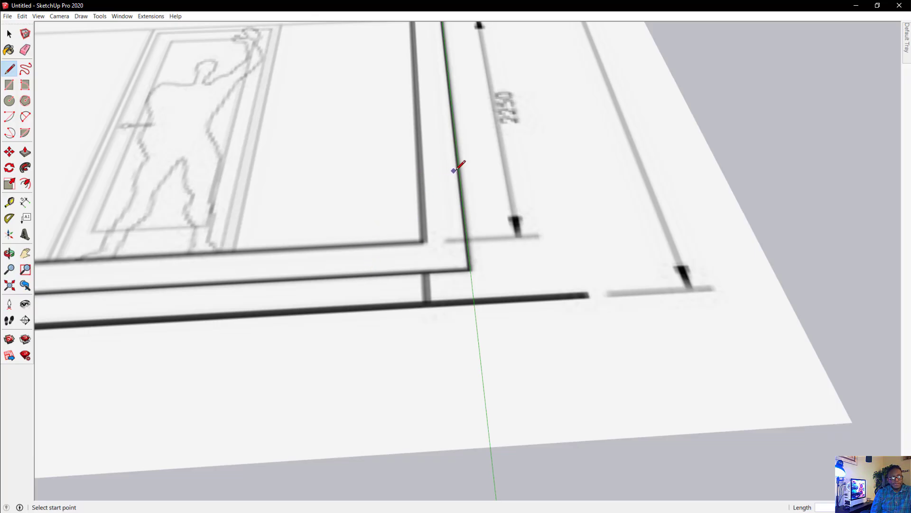
pyautogui.scroll(-10, 417, 199)
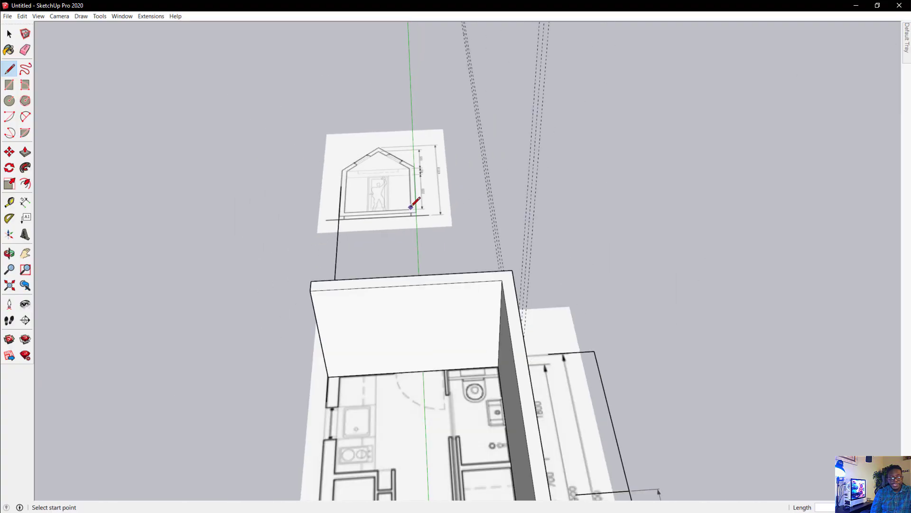
pyautogui.moveTo(464, 461); pyautogui.dragTo(506, 299, button='middle')
pyautogui.scroll(6, 522, 412)
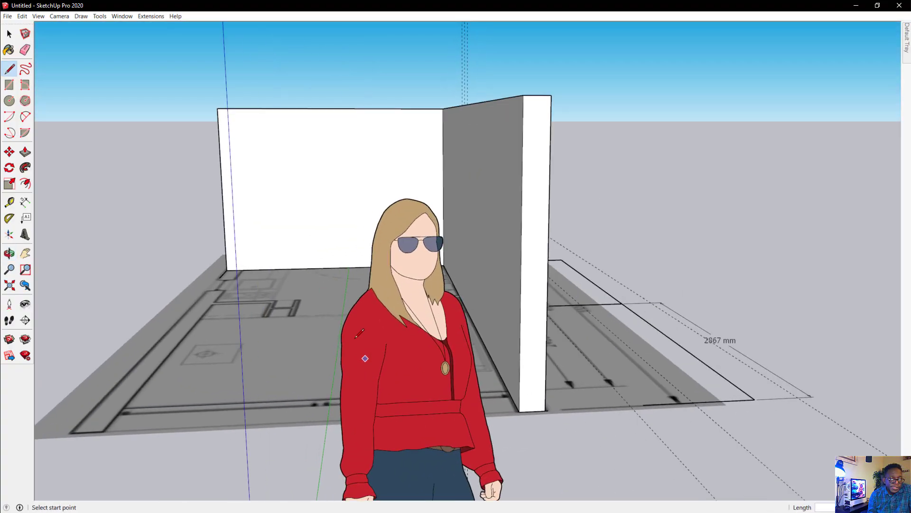
# Try to draw a floor rectangle from the walls' inner corner to the diagonally opposite inner corner on the floor plan.
pyautogui.moveTo(475, 380); pyautogui.dragTo(510, 422, button='middle')
pyautogui.scroll(-3, 349, 403)
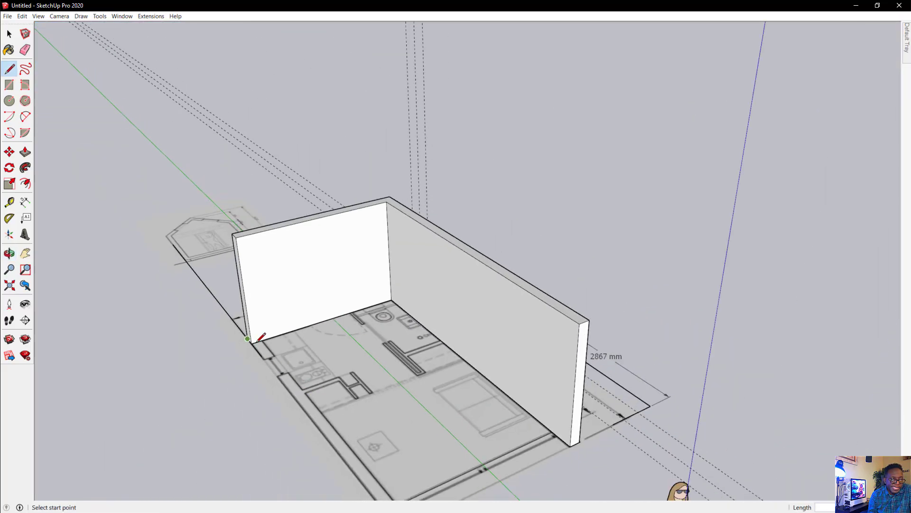
pyautogui.scroll(1, 368, 474)
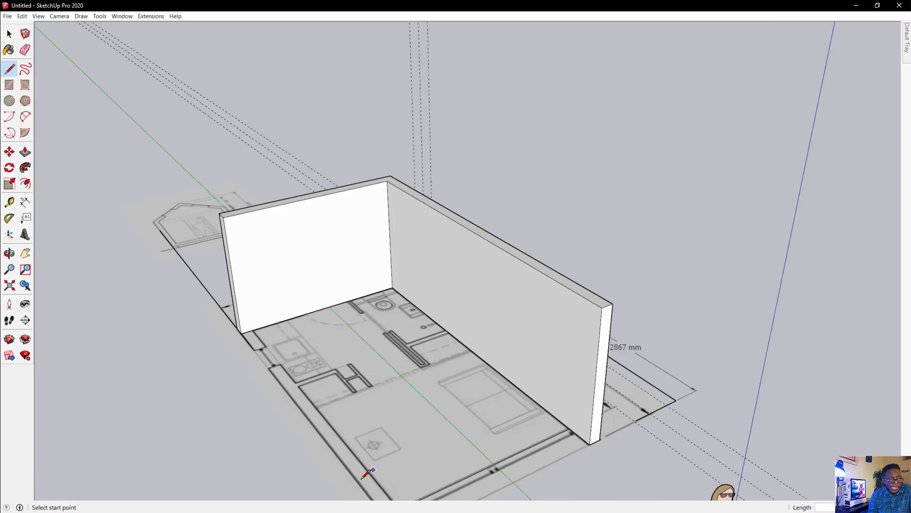
pyautogui.click(9, 85)
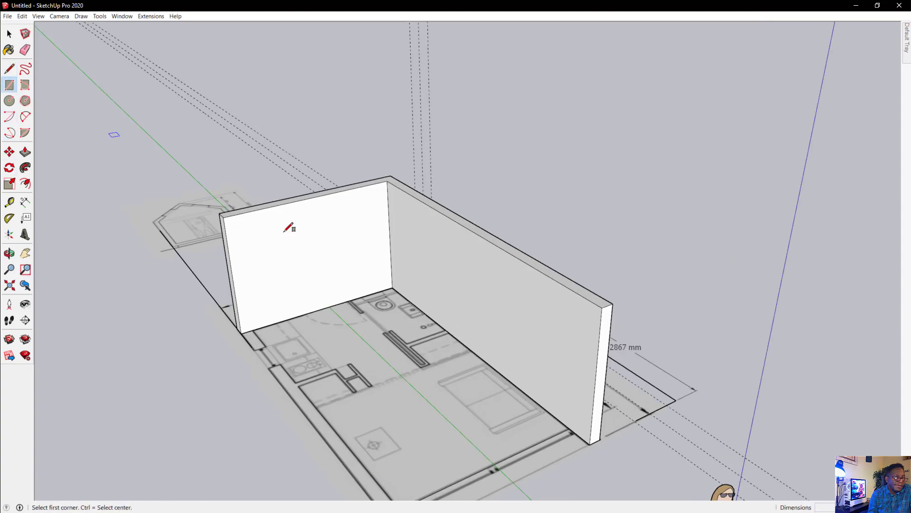
pyautogui.click(393, 287)
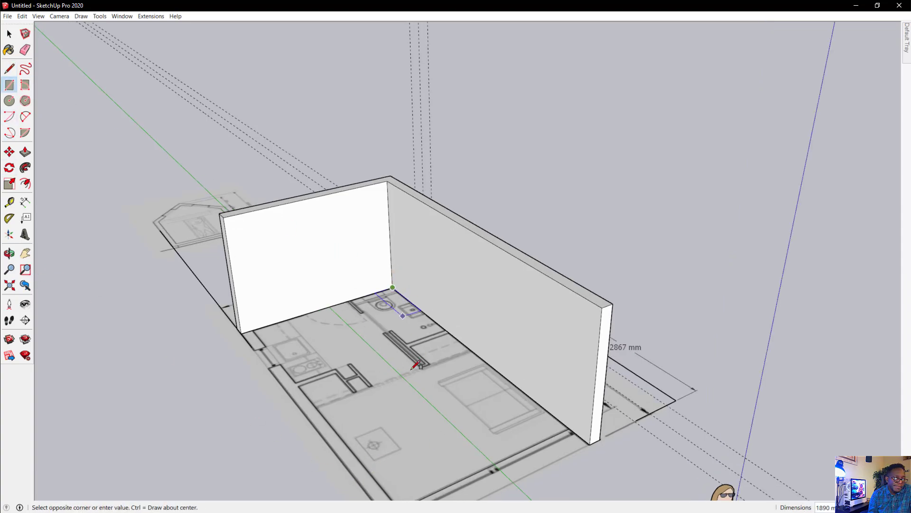
pyautogui.scroll(-3, 410, 418)
pyautogui.scroll(7, 420, 465)
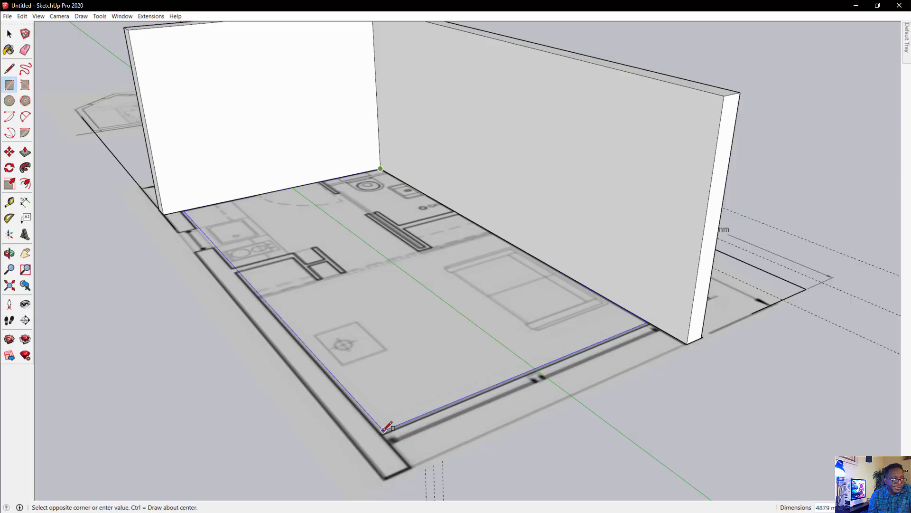
pyautogui.click(384, 432)
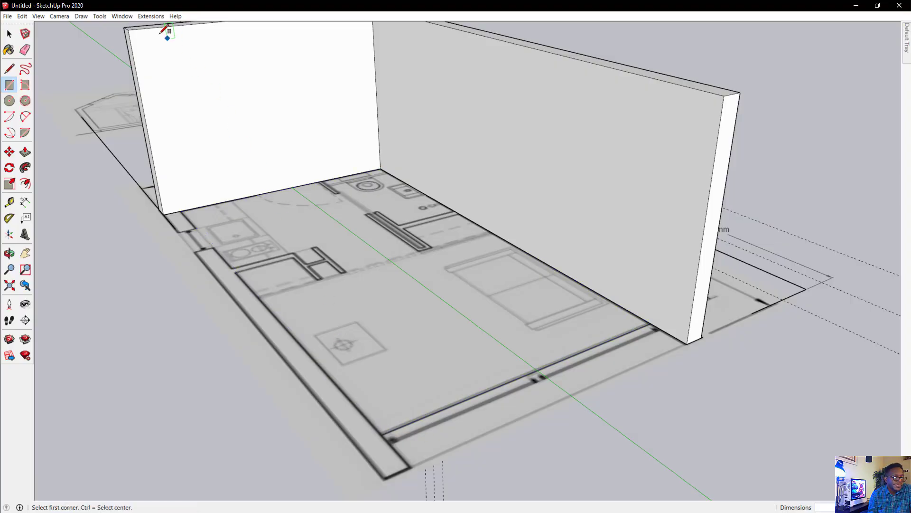
# Place a vertical guide on the short wall's inner face, 200 mm in from its free end edge.
pyautogui.scroll(6, 165, 30)
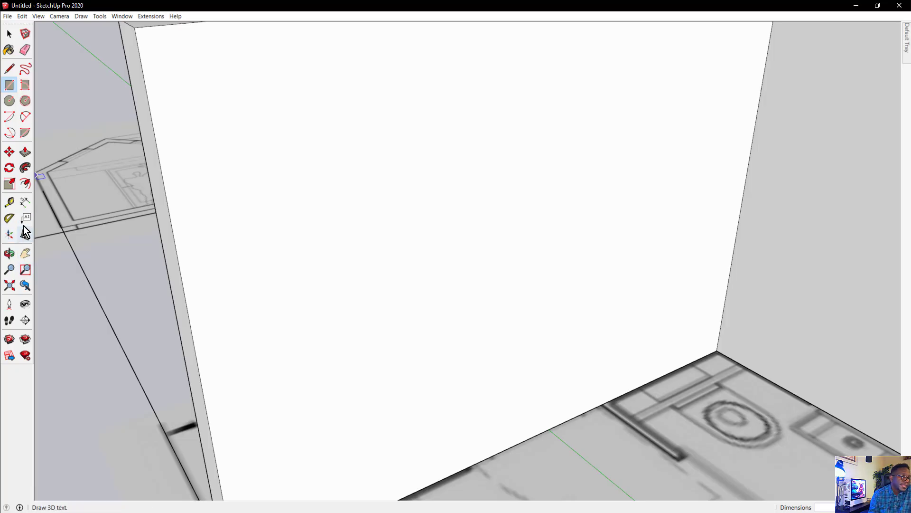
pyautogui.click(11, 203)
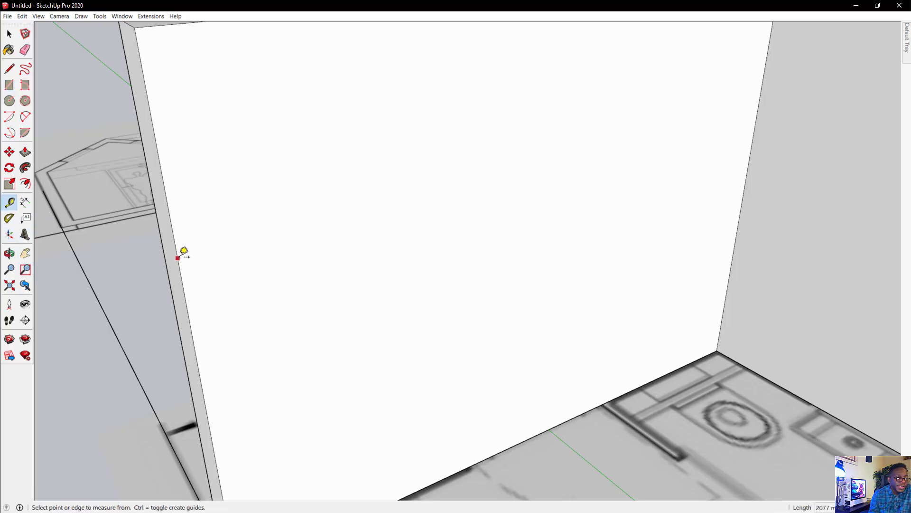
pyautogui.click(178, 257)
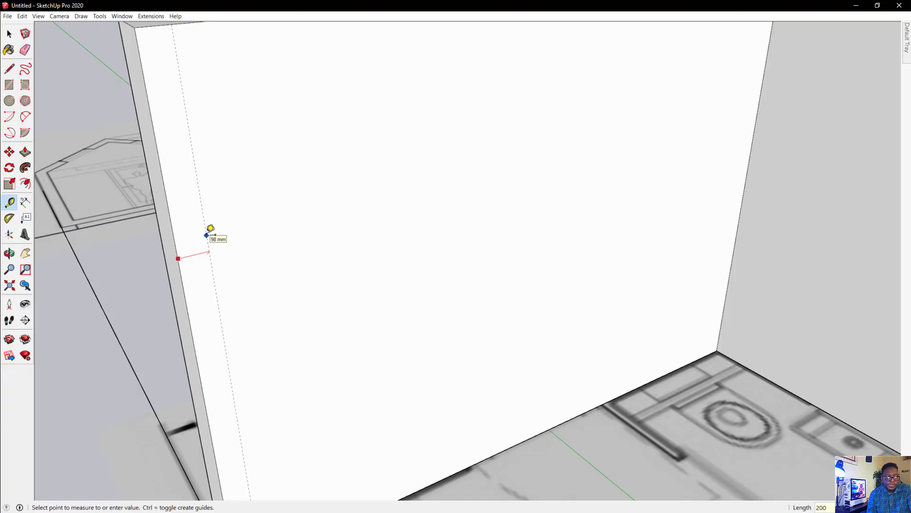
pyautogui.write('200')
pyautogui.press('Return')
pyautogui.scroll(-5, 215, 252)
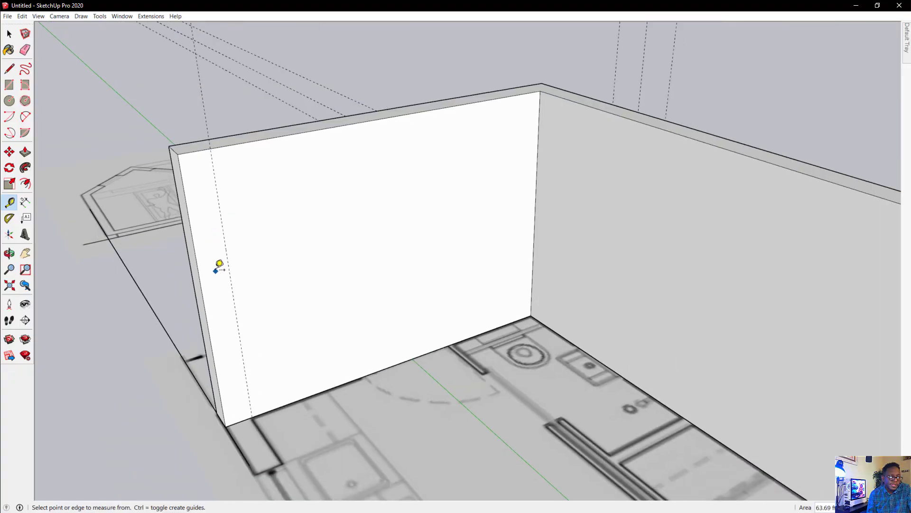
pyautogui.scroll(-5, 219, 265)
pyautogui.scroll(-3, 275, 376)
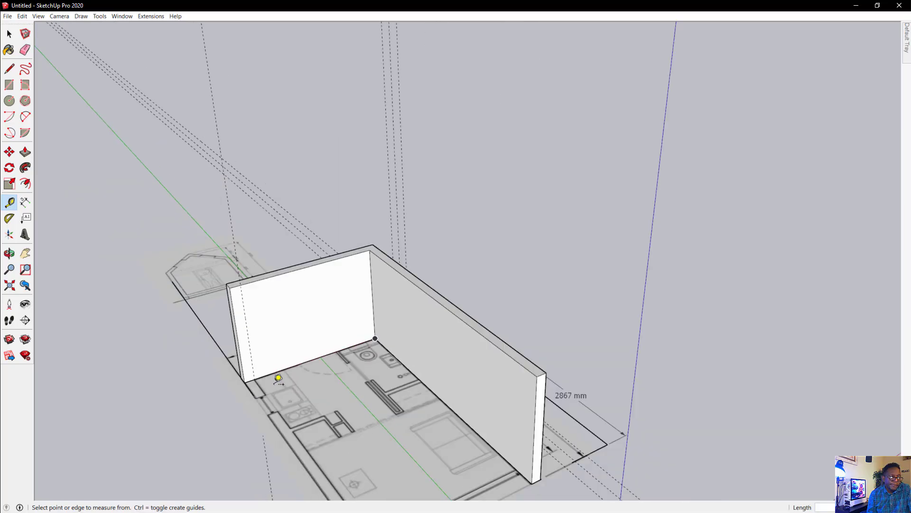
pyautogui.scroll(-3, 278, 379)
pyautogui.moveTo(279, 412)
pyautogui.mouseDown(button='middle')
pyautogui.moveTo(348, 464)
pyautogui.moveTo(346, 478)
pyautogui.moveTo(308, 425)
pyautogui.moveTo(519, 475)
pyautogui.moveTo(535, 439)
pyautogui.moveTo(478, 448)
pyautogui.moveTo(414, 427)
pyautogui.moveTo(366, 378)
pyautogui.mouseUp(button='middle')
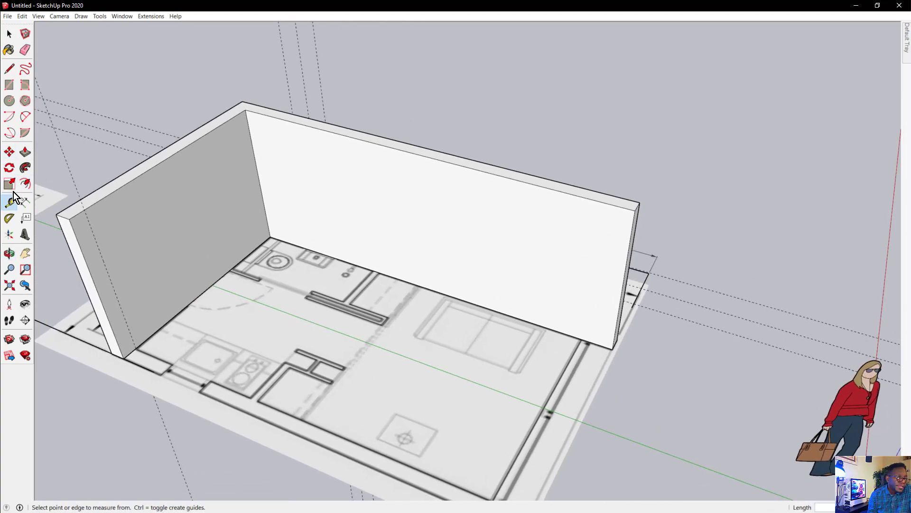
pyautogui.scroll(-2, 617, 365)
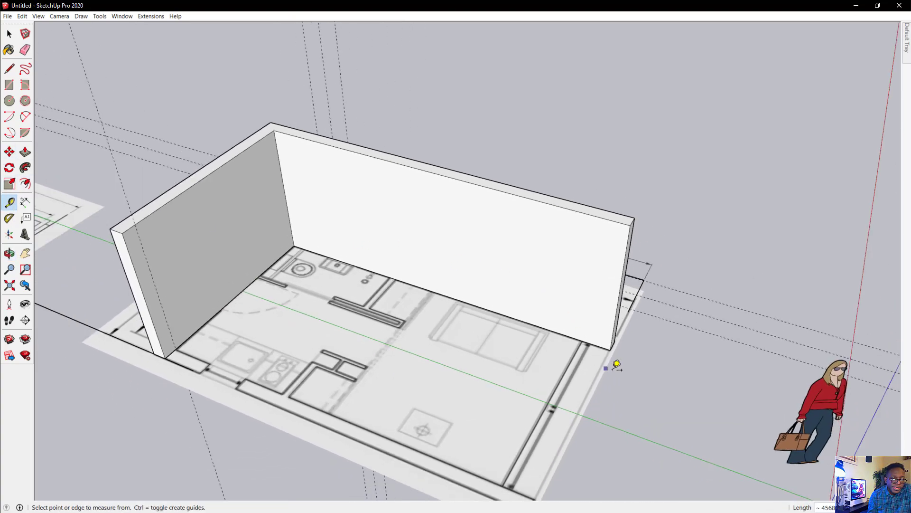
pyautogui.scroll(5, 617, 365)
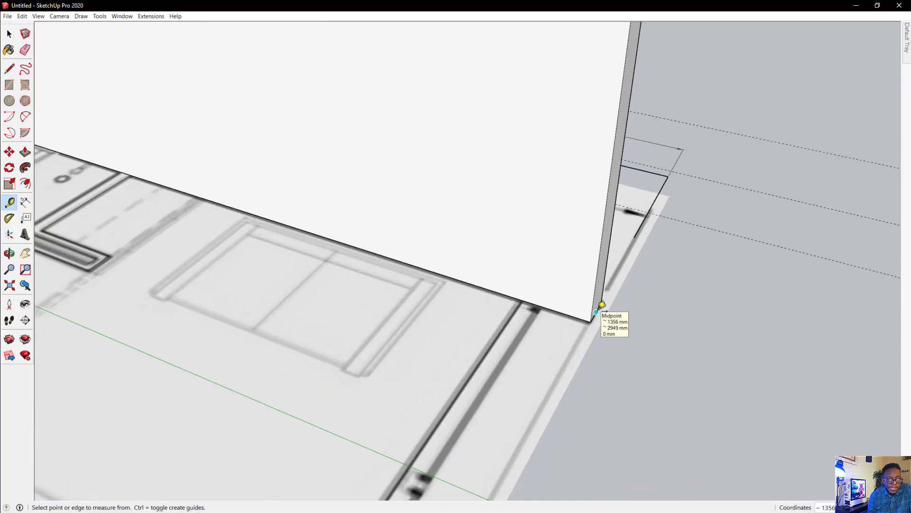
pyautogui.click(599, 311)
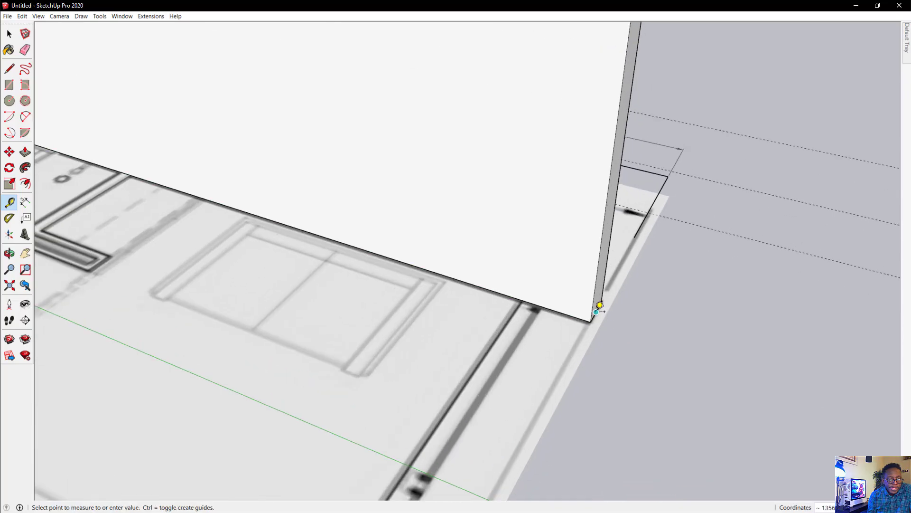
pyautogui.scroll(-8, 554, 287)
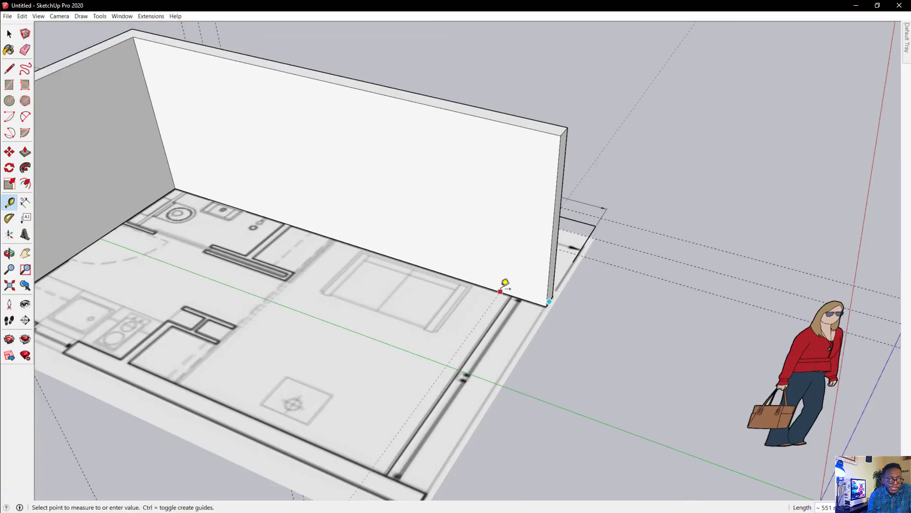
pyautogui.moveTo(553, 264); pyautogui.dragTo(50, 311, button='middle')
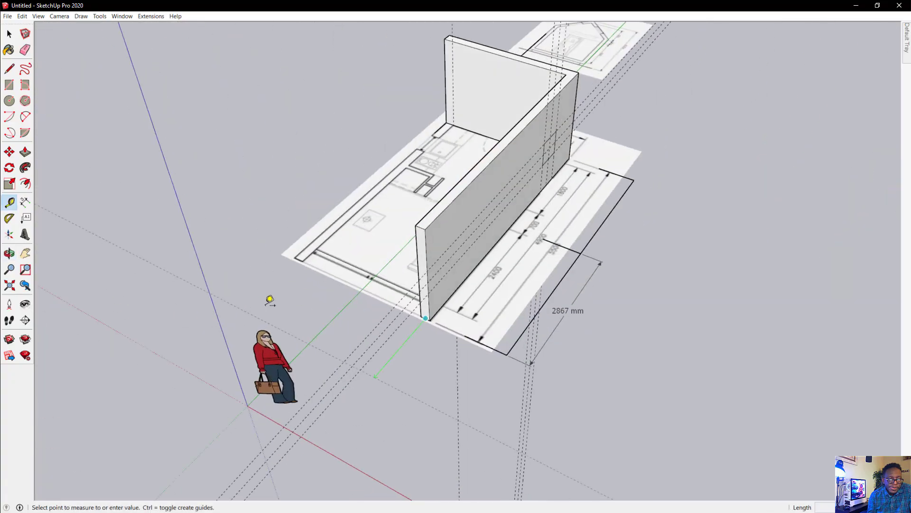
pyautogui.scroll(5, 527, 299)
pyautogui.scroll(3, 503, 323)
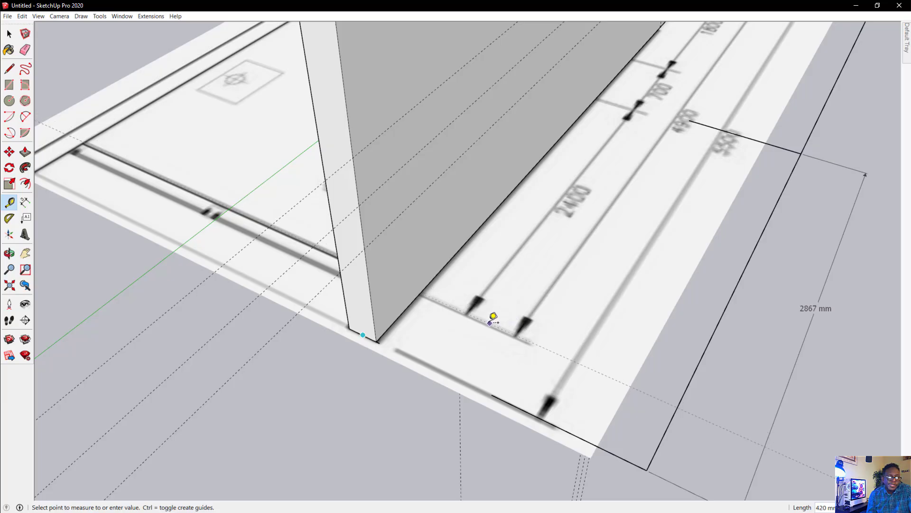
pyautogui.scroll(-3, 492, 318)
pyautogui.press('Escape')
# Place a guide parallel to the long wall's free end, along the inner line of the floor plan's front wall.
pyautogui.moveTo(564, 231); pyautogui.dragTo(428, 285, button='middle')
pyautogui.scroll(-2, 360, 281)
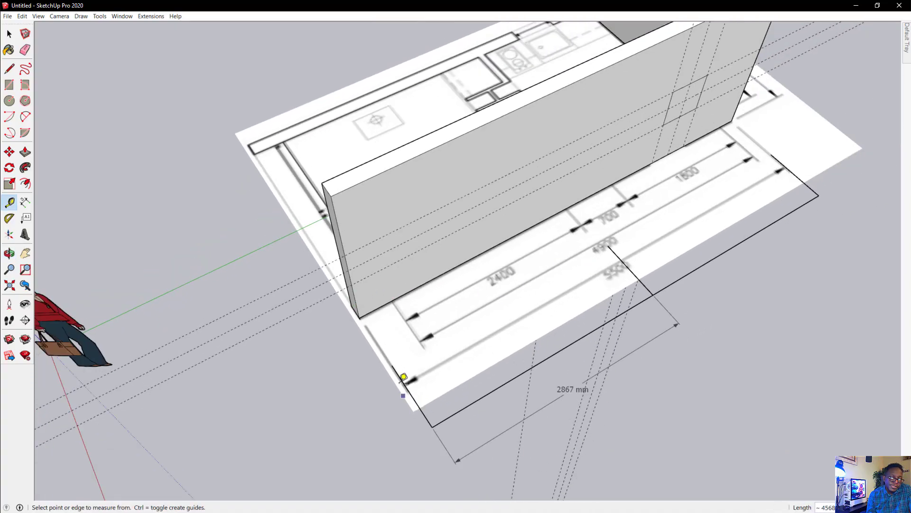
pyautogui.scroll(2, 403, 377)
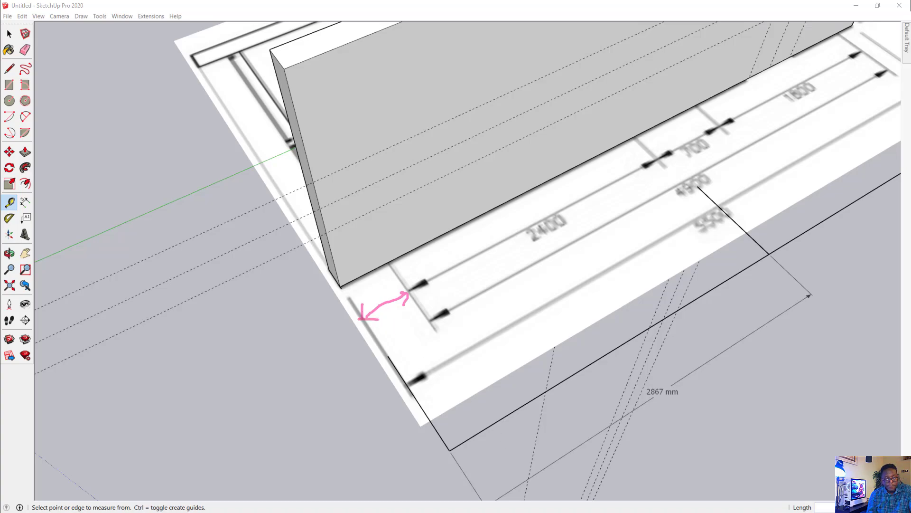
pyautogui.scroll(-2, 467, 261)
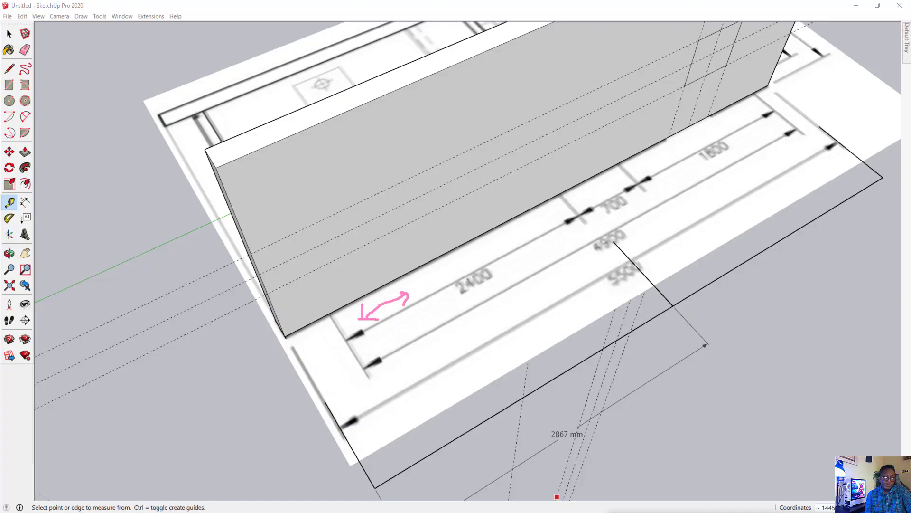
pyautogui.scroll(3, 286, 332)
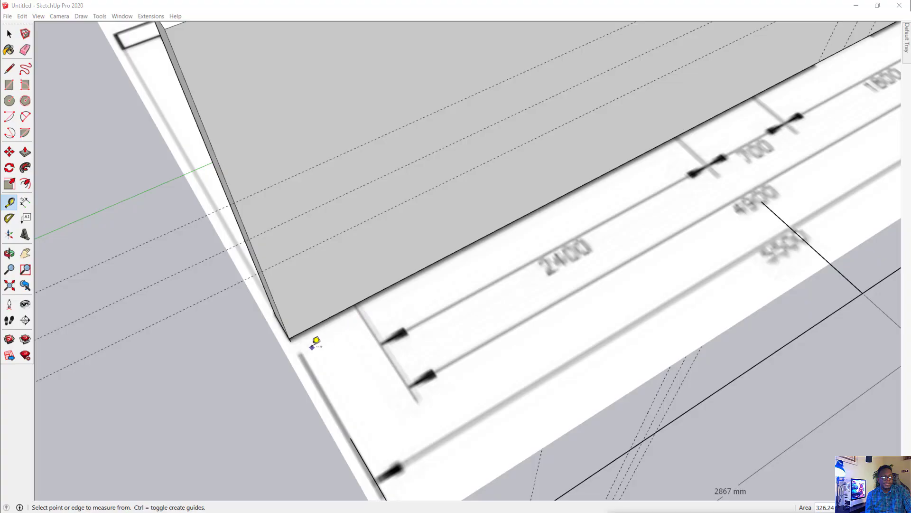
pyautogui.moveTo(307, 348)
pyautogui.mouseDown(button='middle')
pyautogui.moveTo(875, 291)
pyautogui.moveTo(716, 265)
pyautogui.moveTo(660, 411)
pyautogui.mouseUp(button='middle')
pyautogui.scroll(3, 588, 450)
pyautogui.click(600, 443)
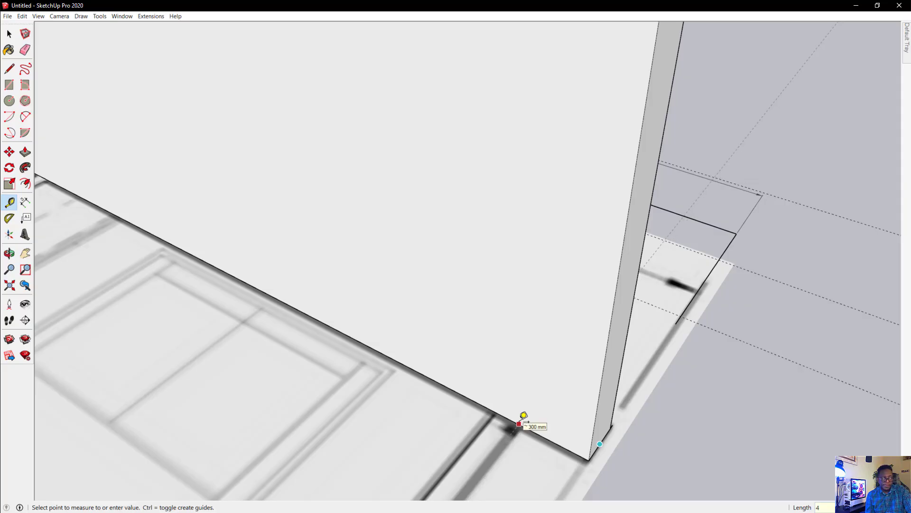
pyautogui.click(523, 416)
pyautogui.scroll(-2, 560, 328)
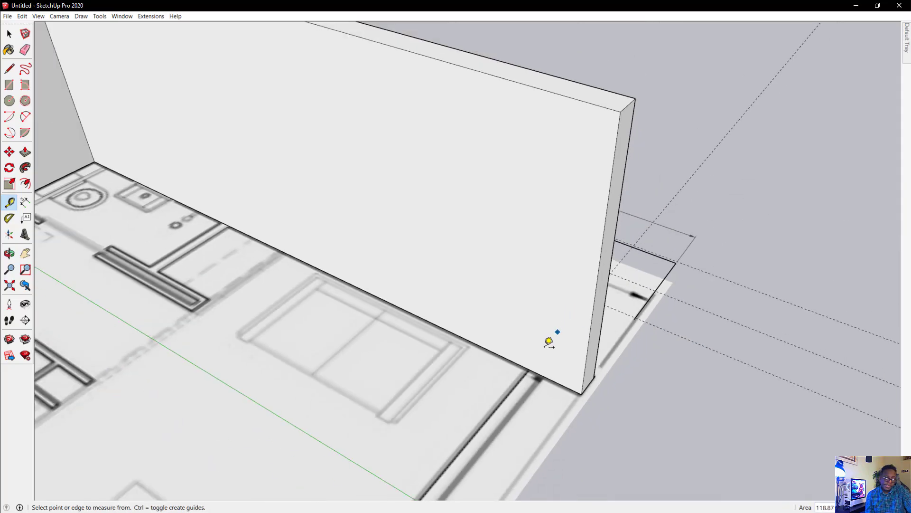
# Place a guide parallel to the long wall's inner base edge, along the opposite wall's inner line on the floor plan.
pyautogui.scroll(-5, 551, 343)
pyautogui.moveTo(559, 399); pyautogui.dragTo(449, 405, button='middle')
pyautogui.scroll(3, 434, 421)
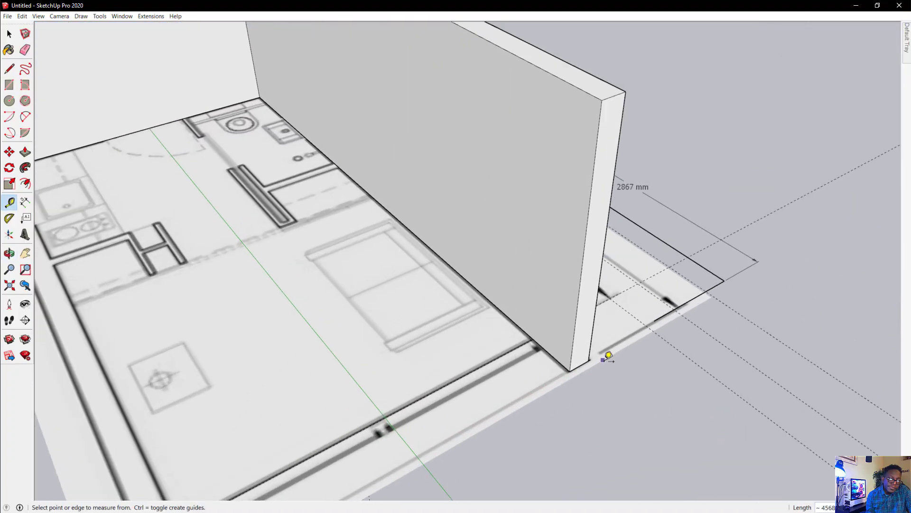
pyautogui.moveTo(609, 356); pyautogui.dragTo(588, 387, button='middle')
pyautogui.scroll(-4, 623, 319)
pyautogui.scroll(5, 417, 423)
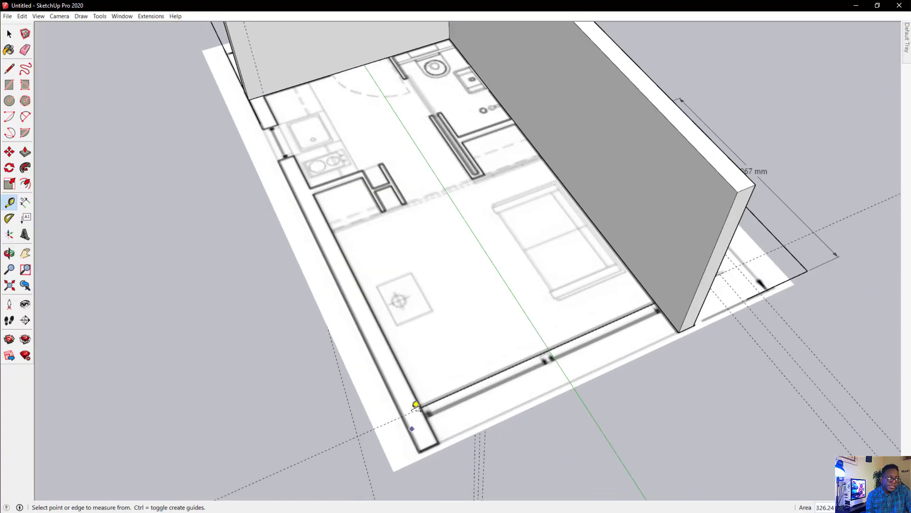
pyautogui.scroll(-4, 416, 405)
pyautogui.scroll(2, 333, 197)
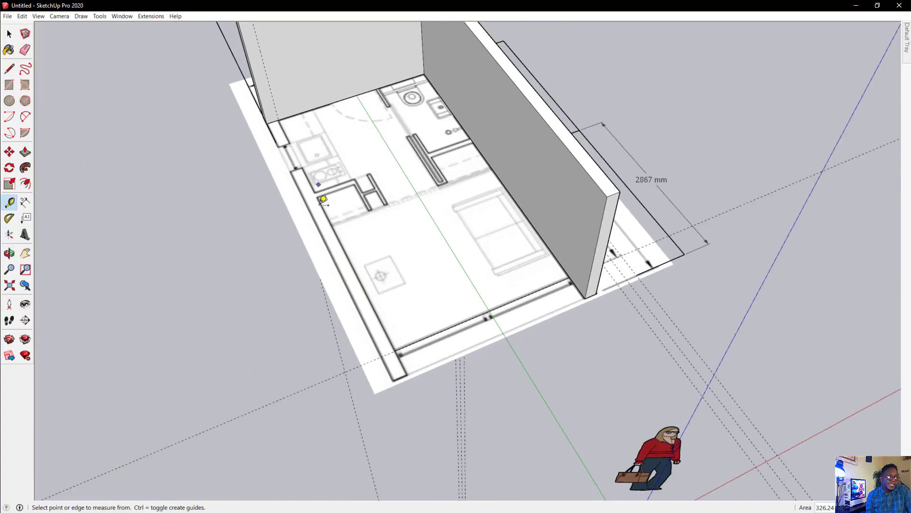
pyautogui.scroll(2, 566, 251)
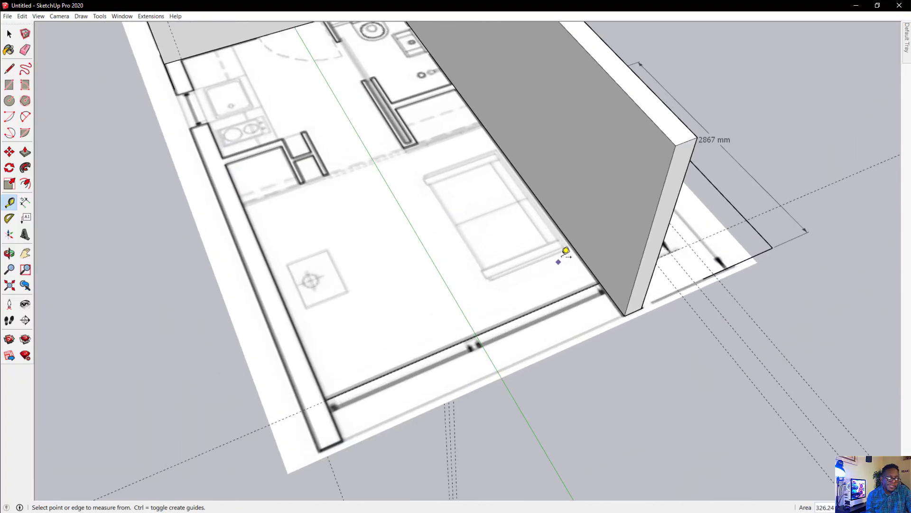
pyautogui.click(559, 225)
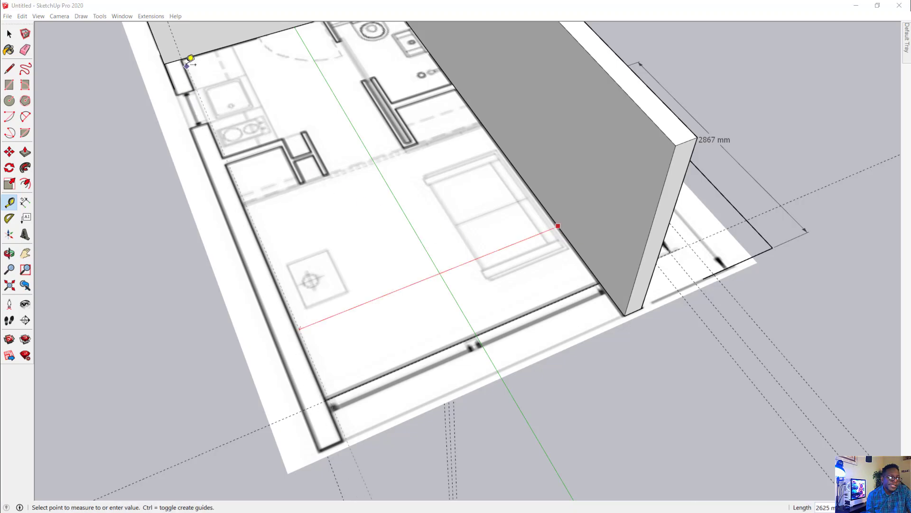
pyautogui.click(184, 48)
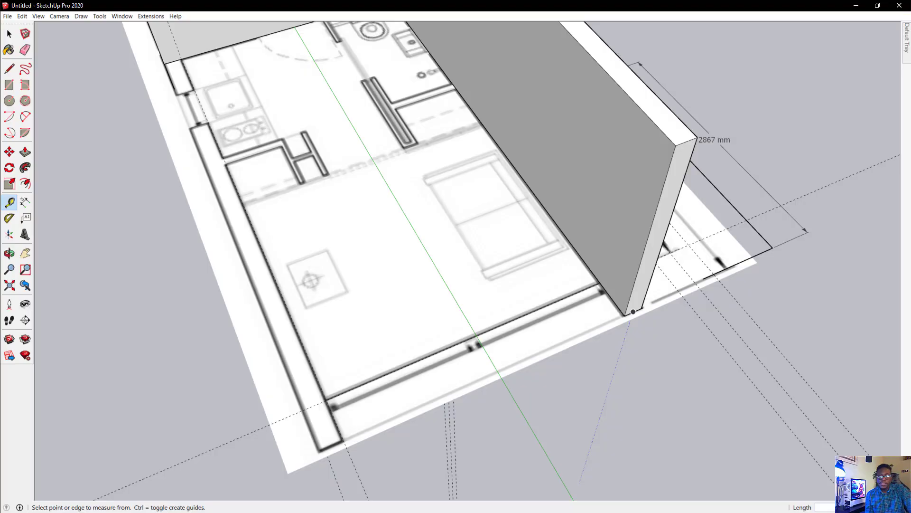
# Draw the floor rectangle from the walls' inner corner to the intersection of the two floor guides.
pyautogui.scroll(-2, 546, 438)
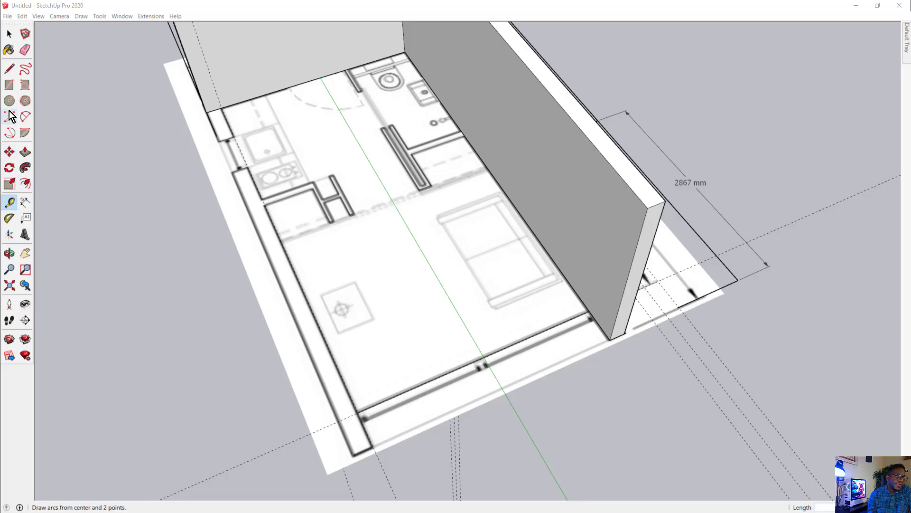
pyautogui.click(9, 85)
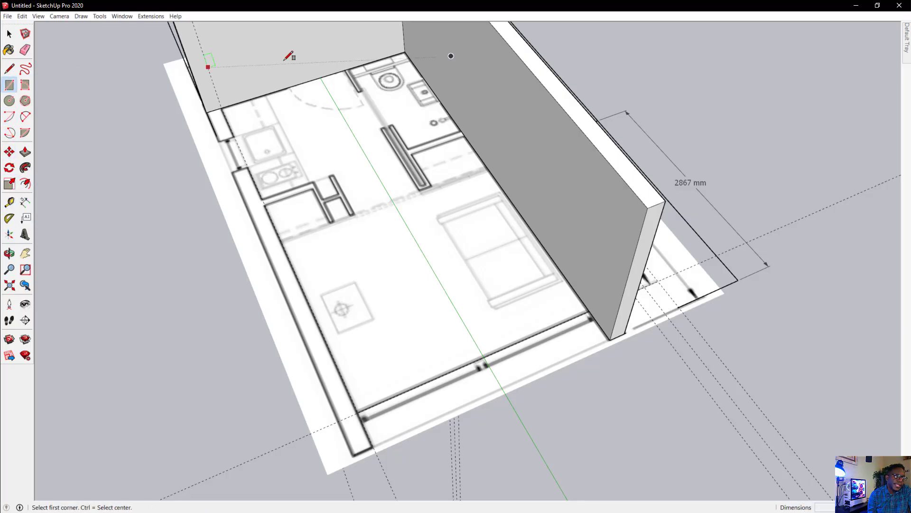
pyautogui.click(405, 51)
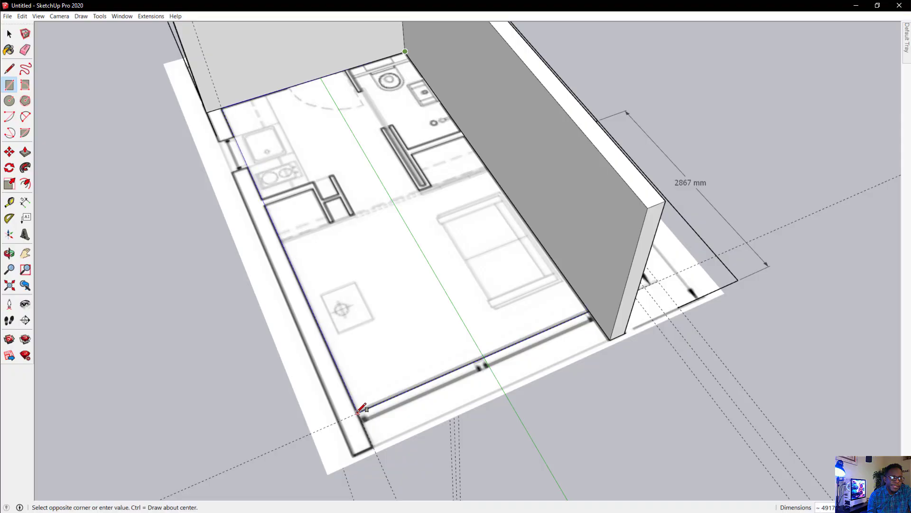
pyautogui.click(361, 409)
# Examine the new floor face and both walls from several sides, together with the plan dimensions and the section drawing.
pyautogui.moveTo(533, 360); pyautogui.dragTo(466, 198, button='middle')
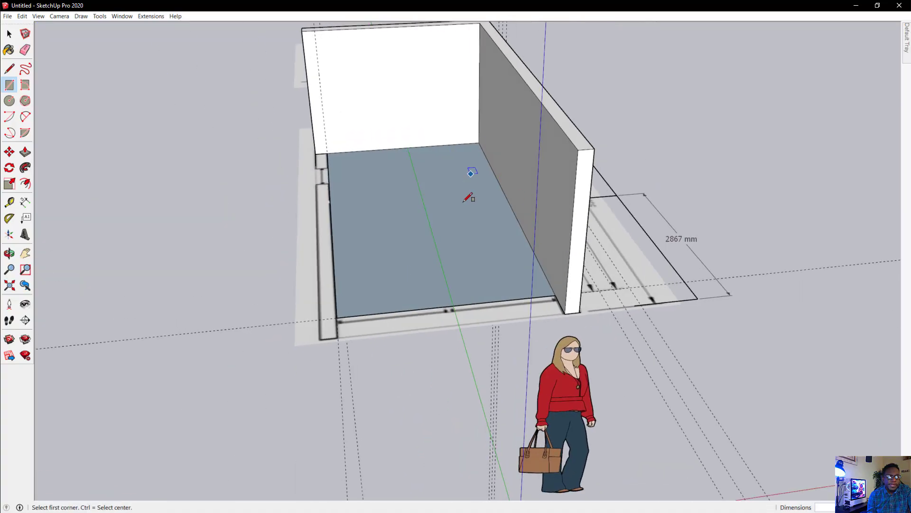
pyautogui.scroll(5, 482, 283)
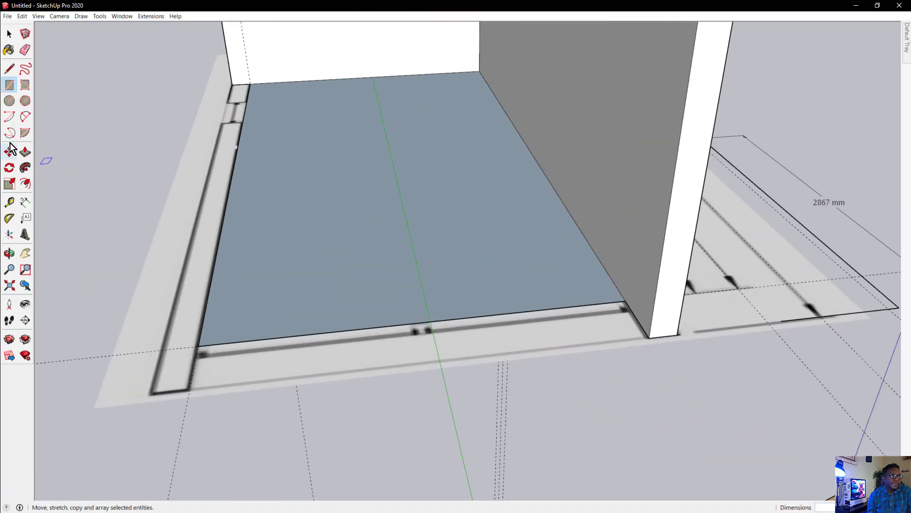
pyautogui.scroll(-10, 509, 232)
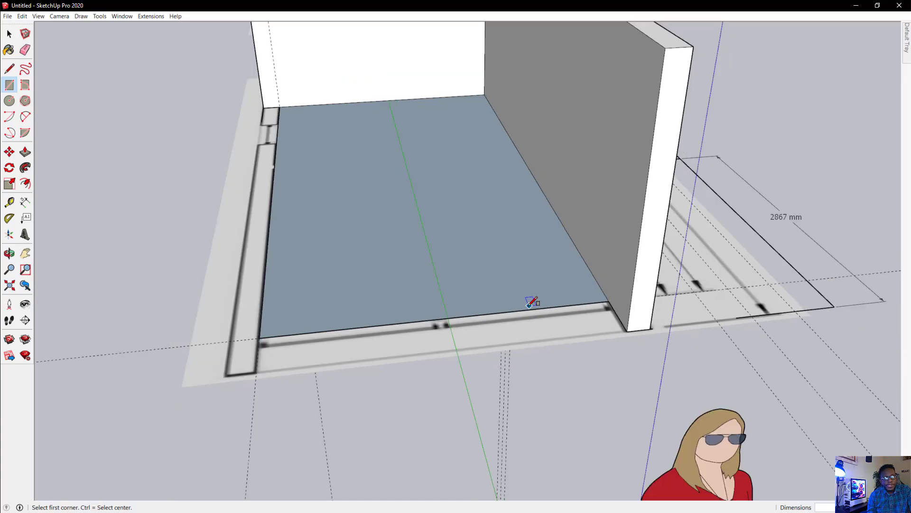
pyautogui.moveTo(626, 247); pyautogui.dragTo(272, 264, button='middle')
pyautogui.moveTo(657, 225); pyautogui.dragTo(638, 266, button='middle')
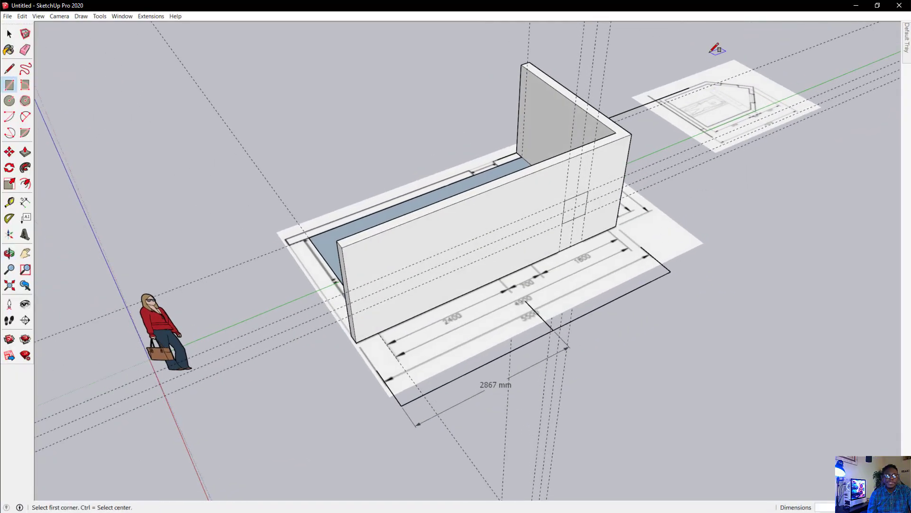
pyautogui.scroll(2, 715, 48)
pyautogui.moveTo(735, 202); pyautogui.dragTo(544, 273, button='middle')
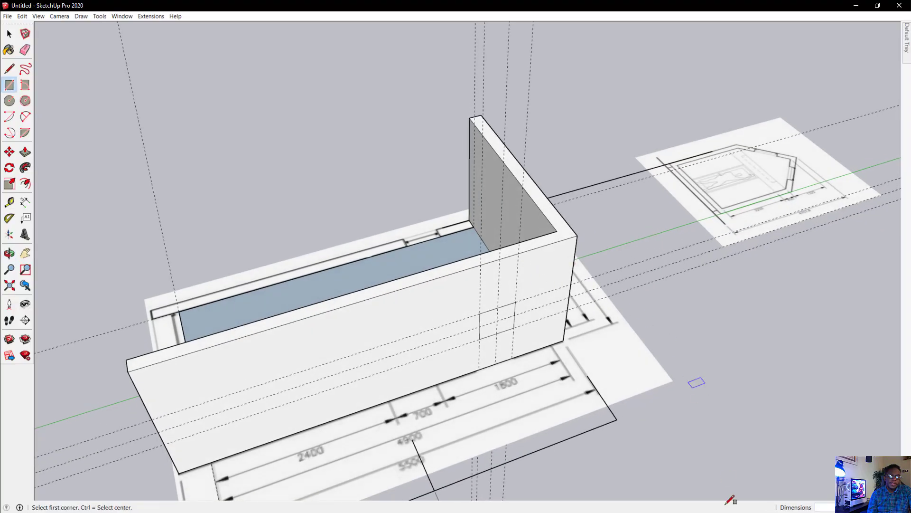